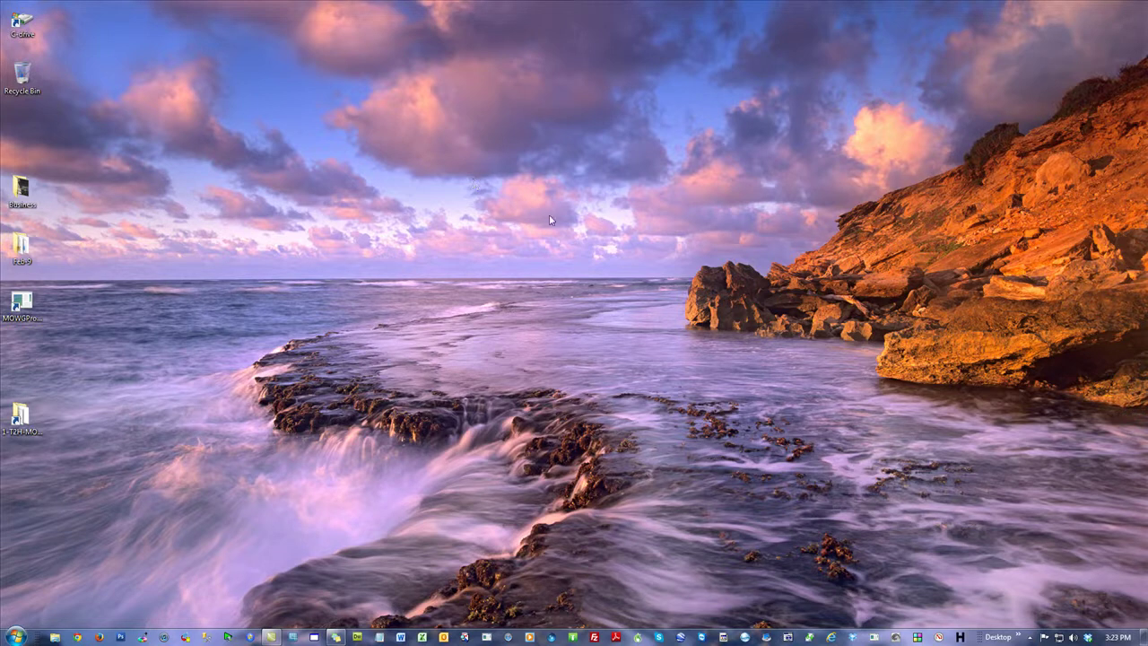
# Step: Create a new desktop folder named proj
pyautogui.rightClick(476, 181)
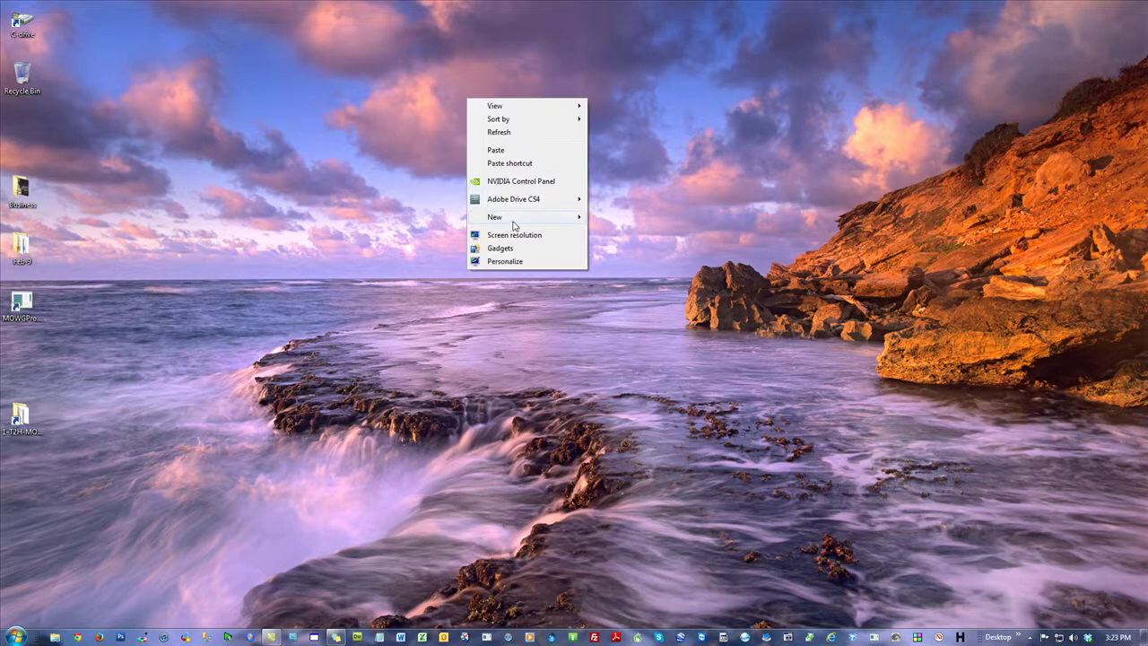
pyautogui.moveTo(511, 222)
pyautogui.click(635, 216)
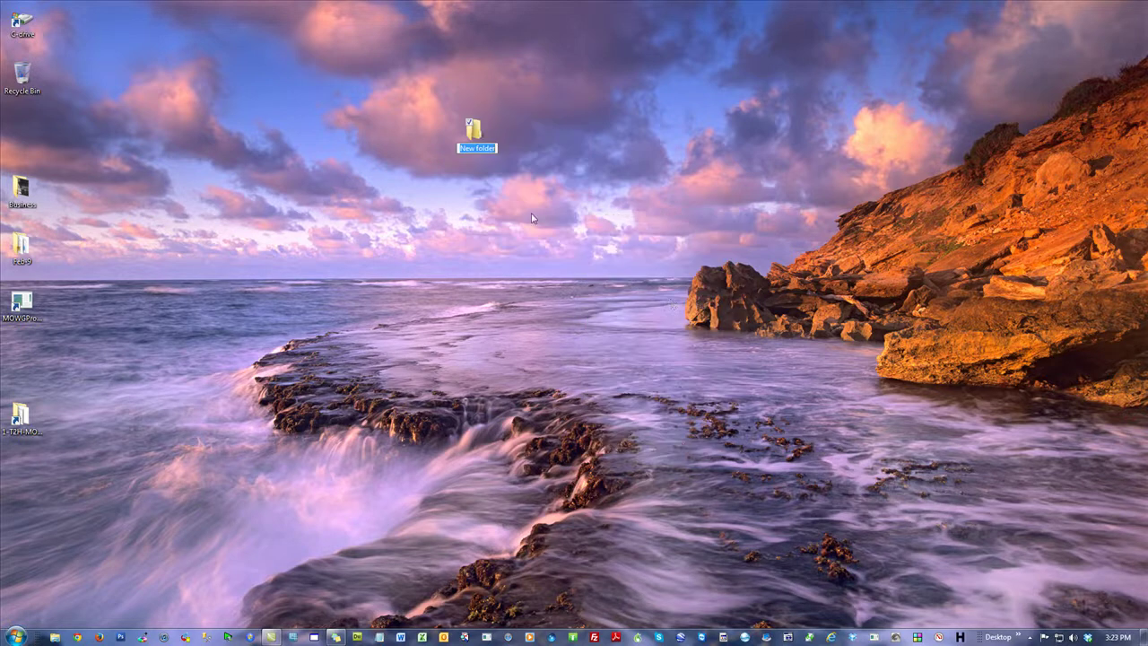
pyautogui.write('proj')
pyautogui.press('Return')
# Step: Inside proj, add a new Microsoft Excel Worksheet with the default name, then close the window
pyautogui.doubleClick(476, 133)
pyautogui.rightClick(484, 182)
pyautogui.moveTo(578, 357)
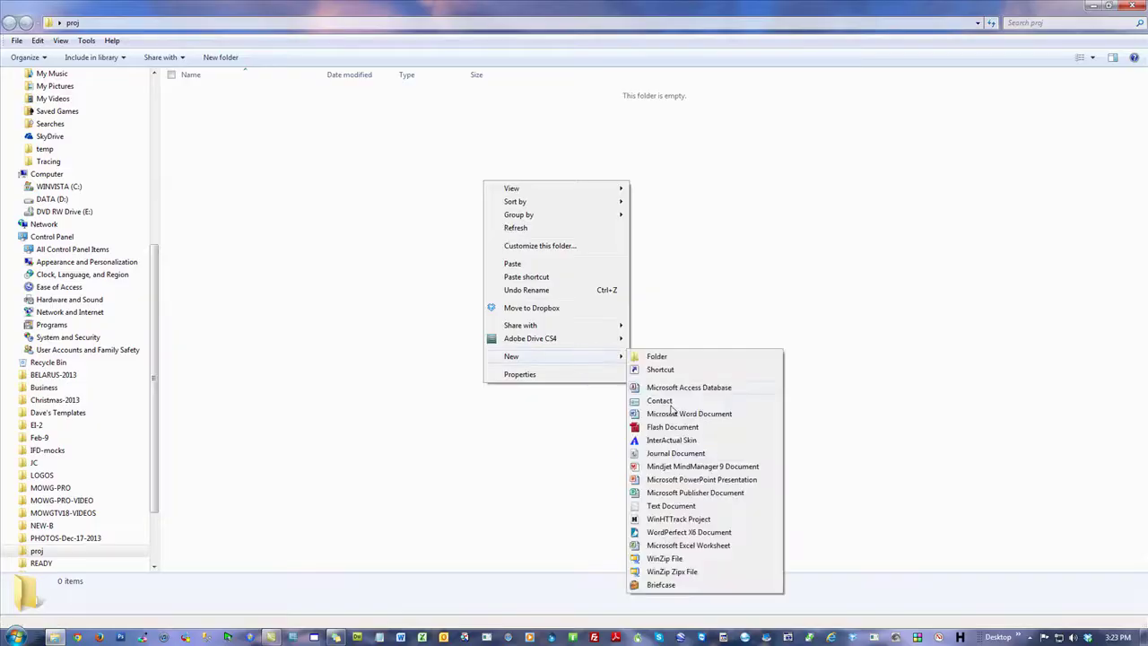
pyautogui.click(698, 548)
pyautogui.click(441, 232)
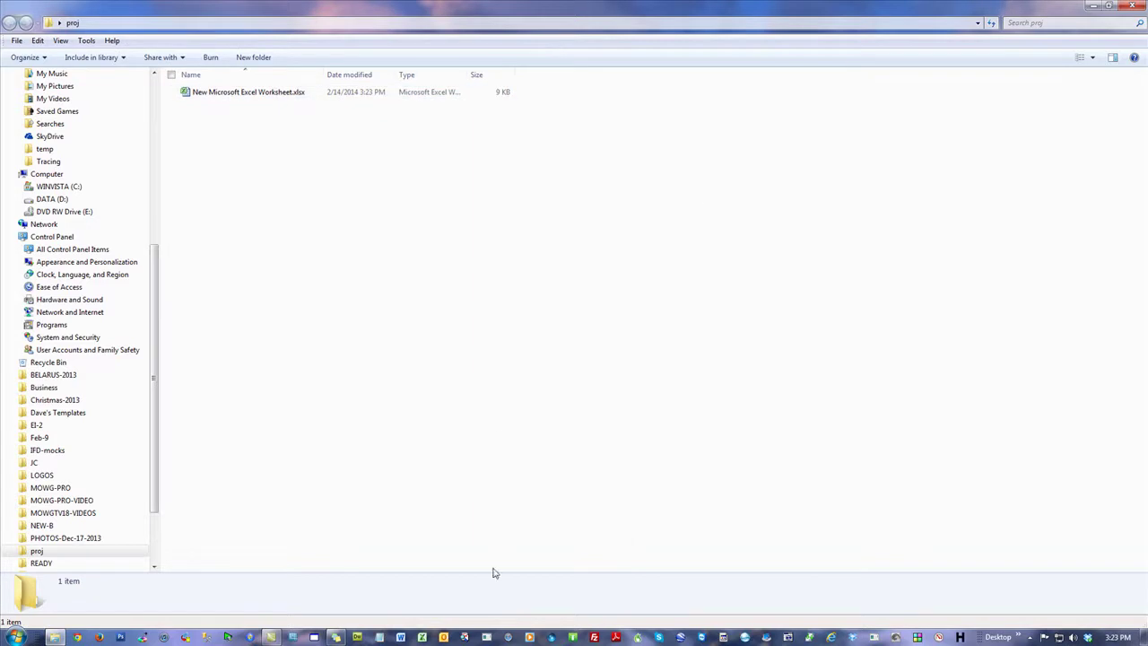
pyautogui.press('super+d')
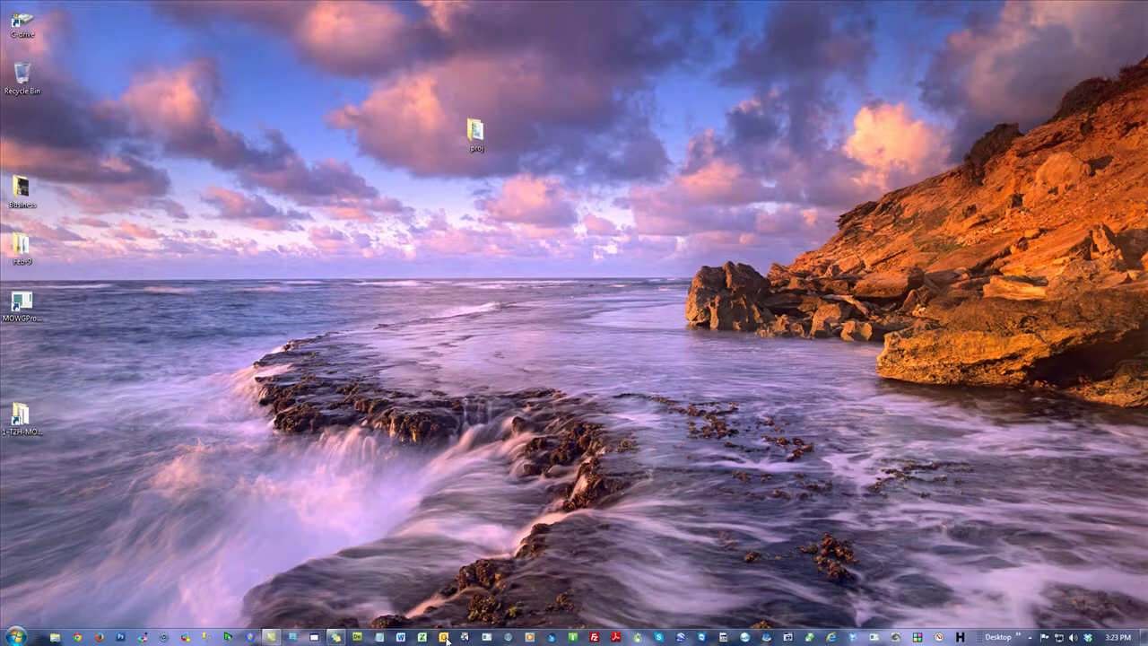
# Step: Launch Excel with a blank Book1, begin a Save As to the Desktop, then cancel it
pyautogui.click(421, 637)
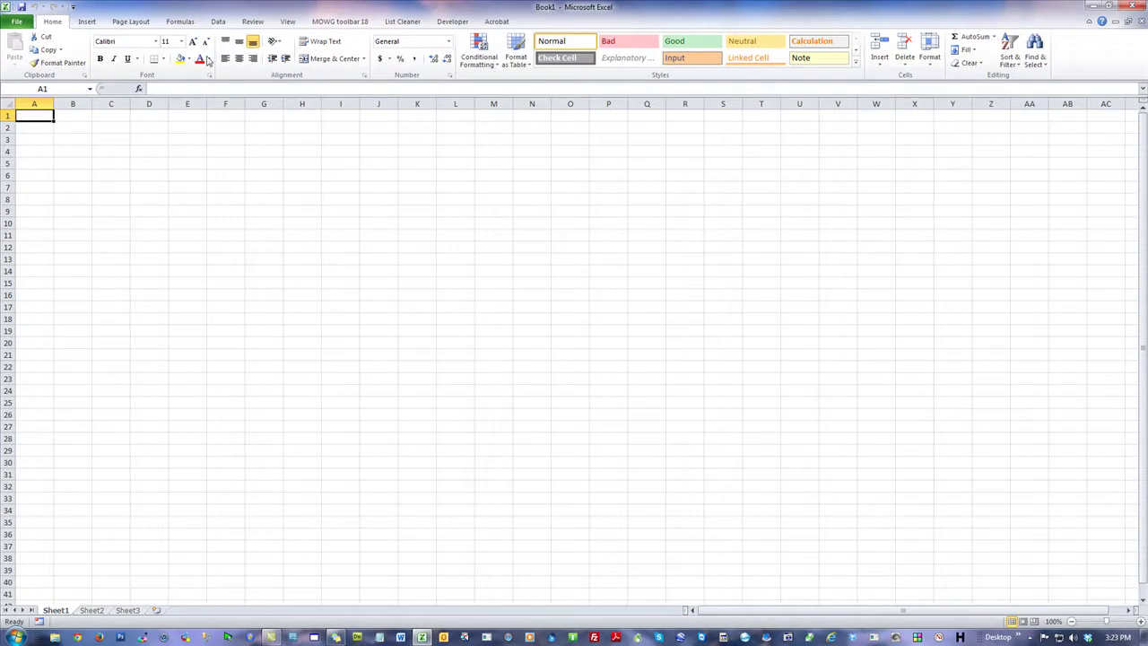
pyautogui.click(18, 21)
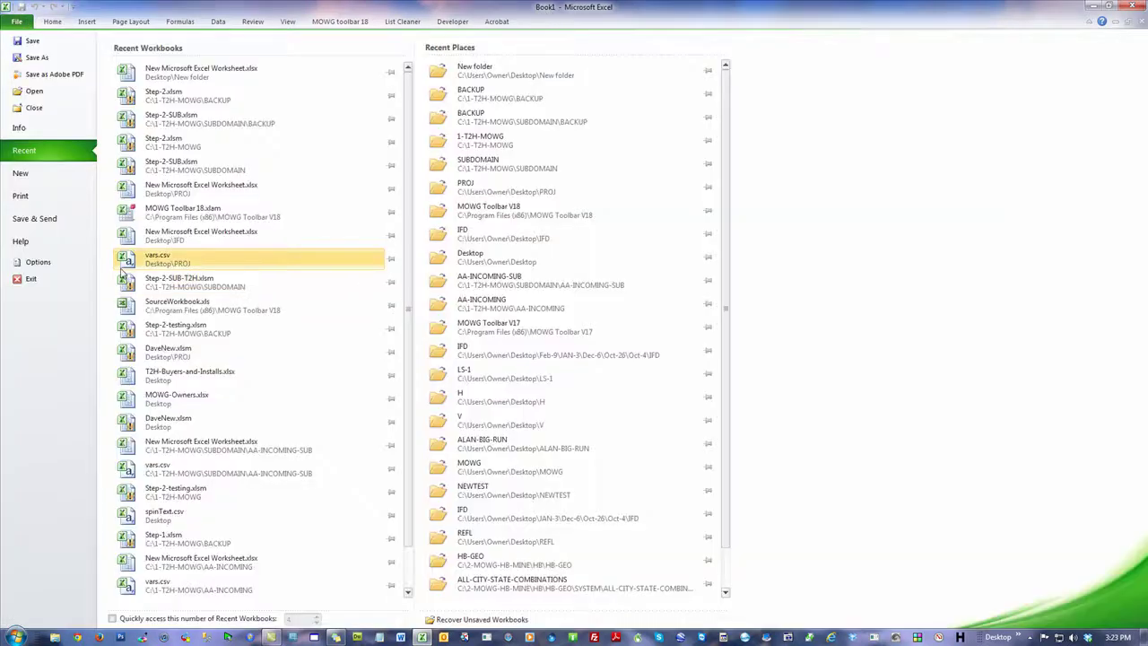
pyautogui.click(55, 59)
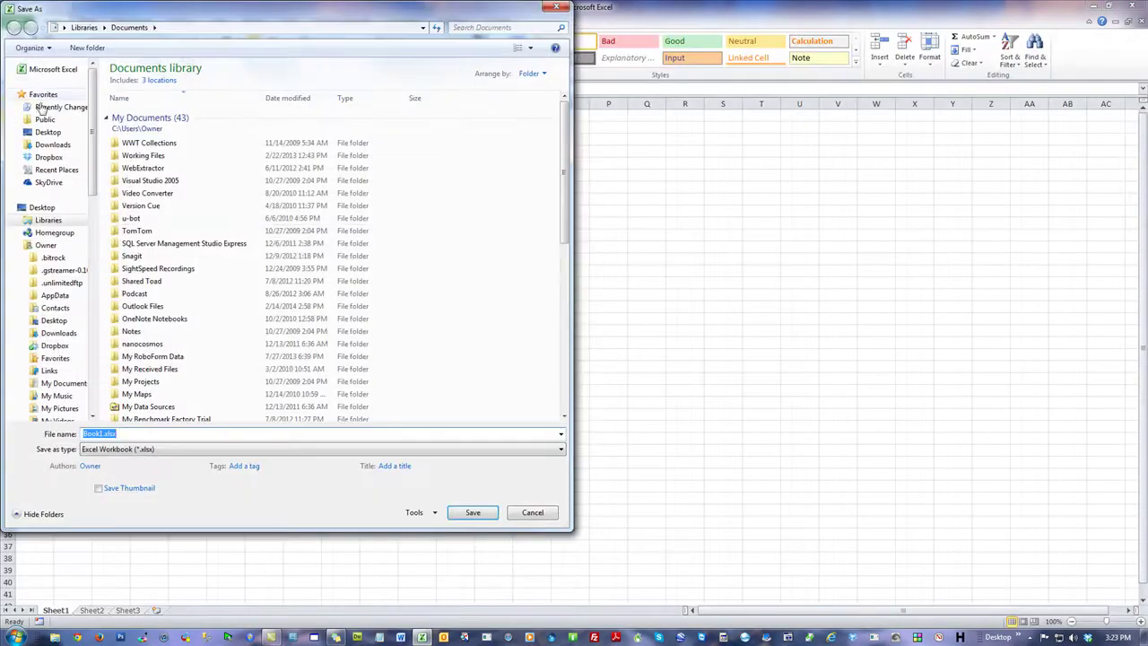
pyautogui.click(48, 132)
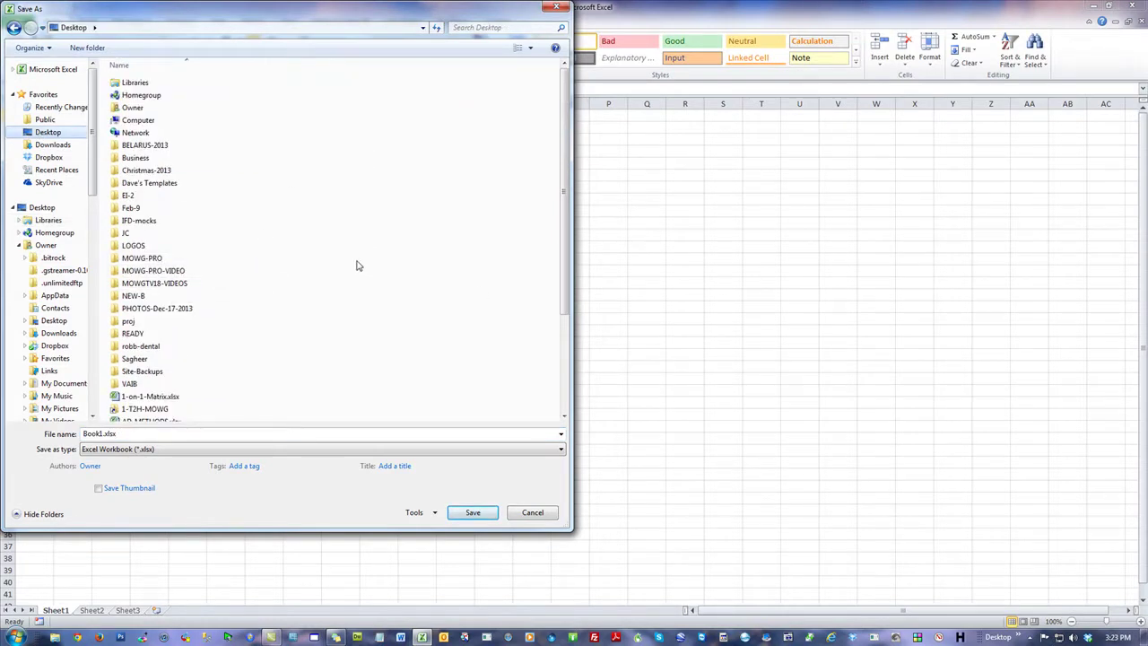
pyautogui.click(533, 511)
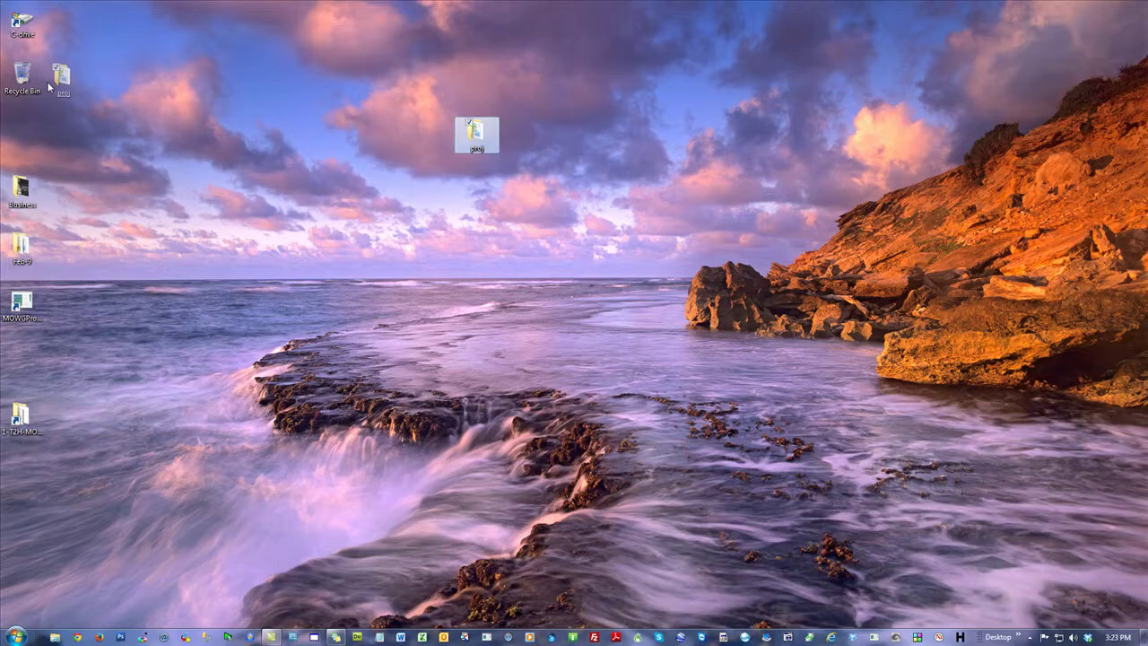
# Step: Delete the proj folder and create a new desktop folder named PROJ
pyautogui.moveTo(49, 85); pyautogui.dragTo(23, 76)
pyautogui.rightClick(462, 110)
pyautogui.moveTo(570, 242)
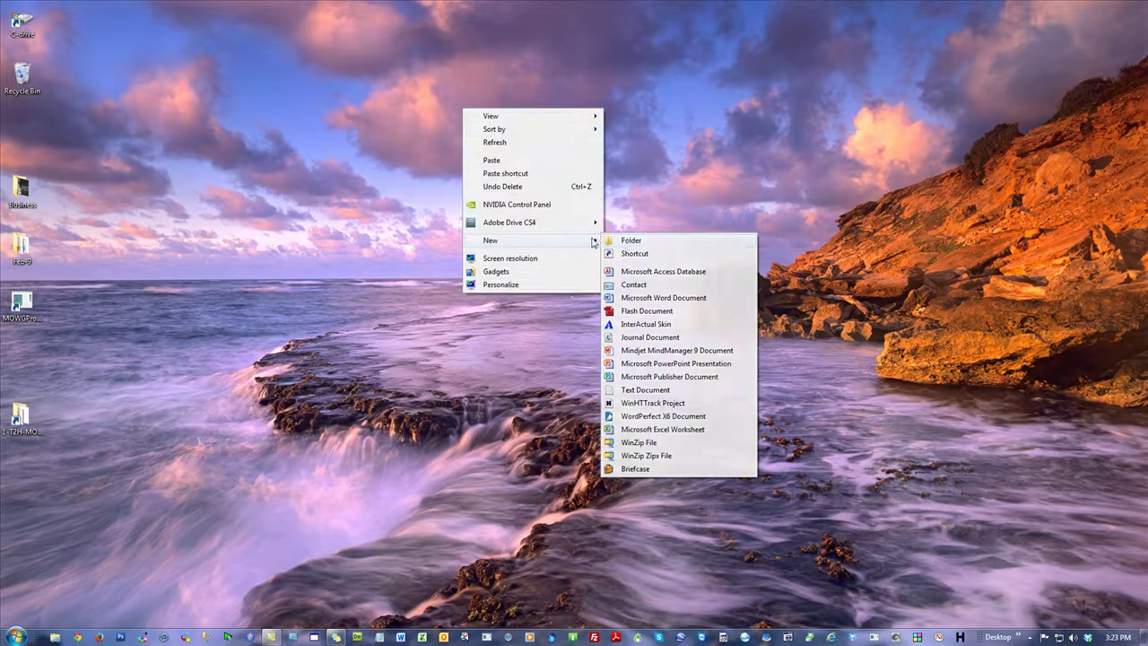
pyautogui.click(631, 240)
pyautogui.write('PROJ')
pyautogui.press('Return')
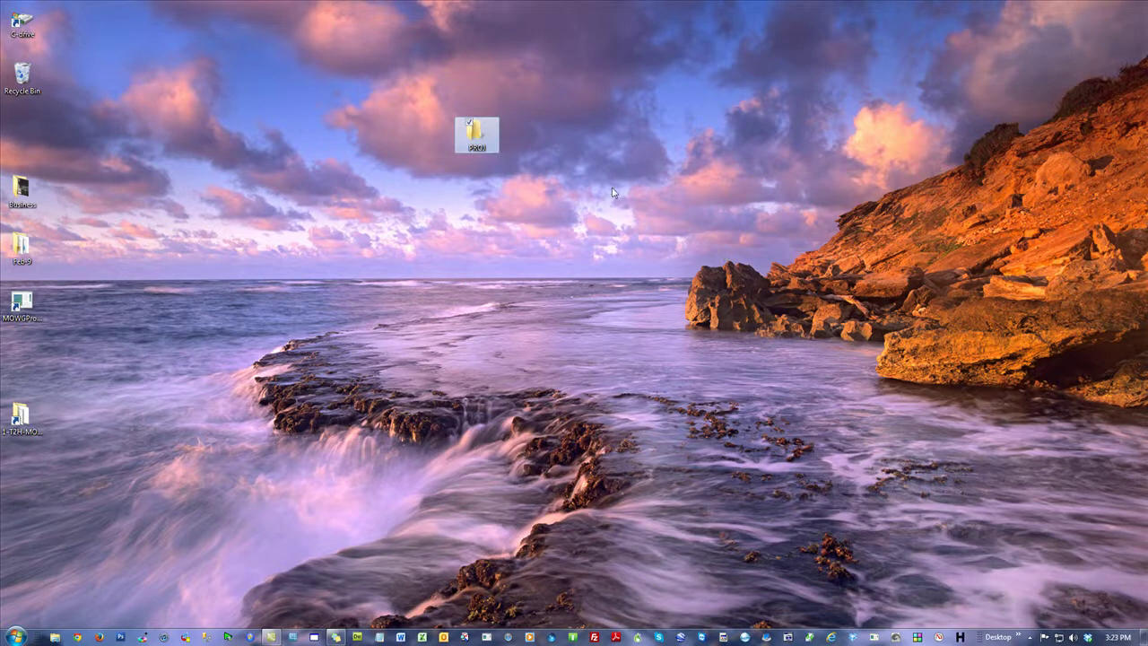
# Step: Open PROJ and add a new Microsoft Excel Worksheet with the default name
pyautogui.doubleClick(476, 135)
pyautogui.rightClick(457, 174)
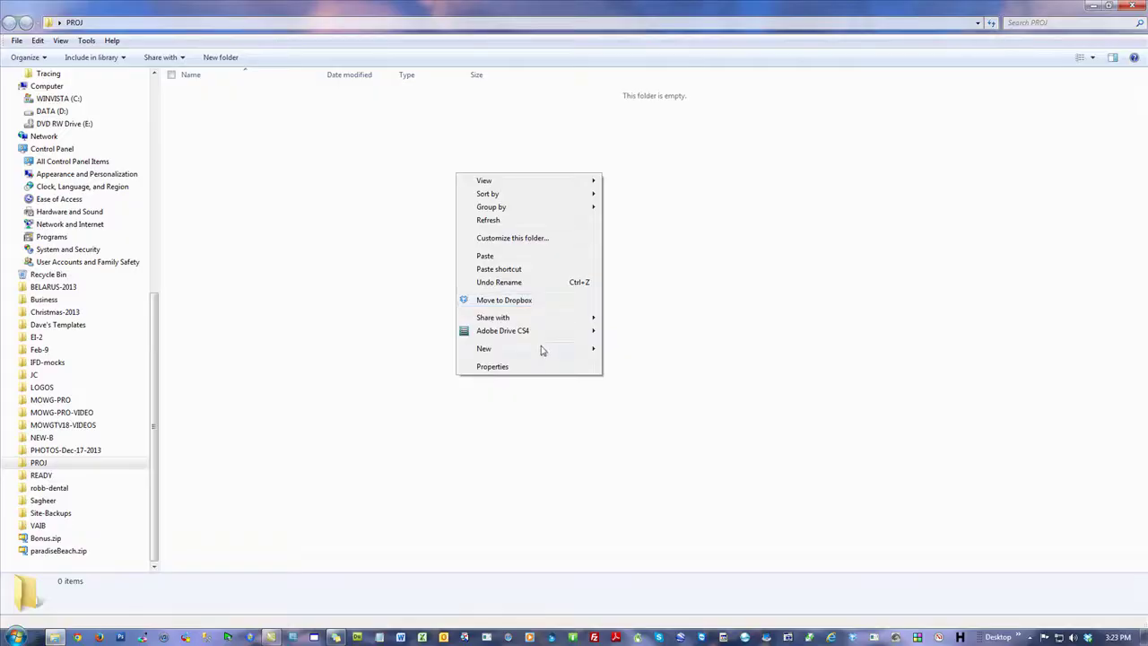
pyautogui.moveTo(543, 349)
pyautogui.click(637, 538)
pyautogui.click(602, 202)
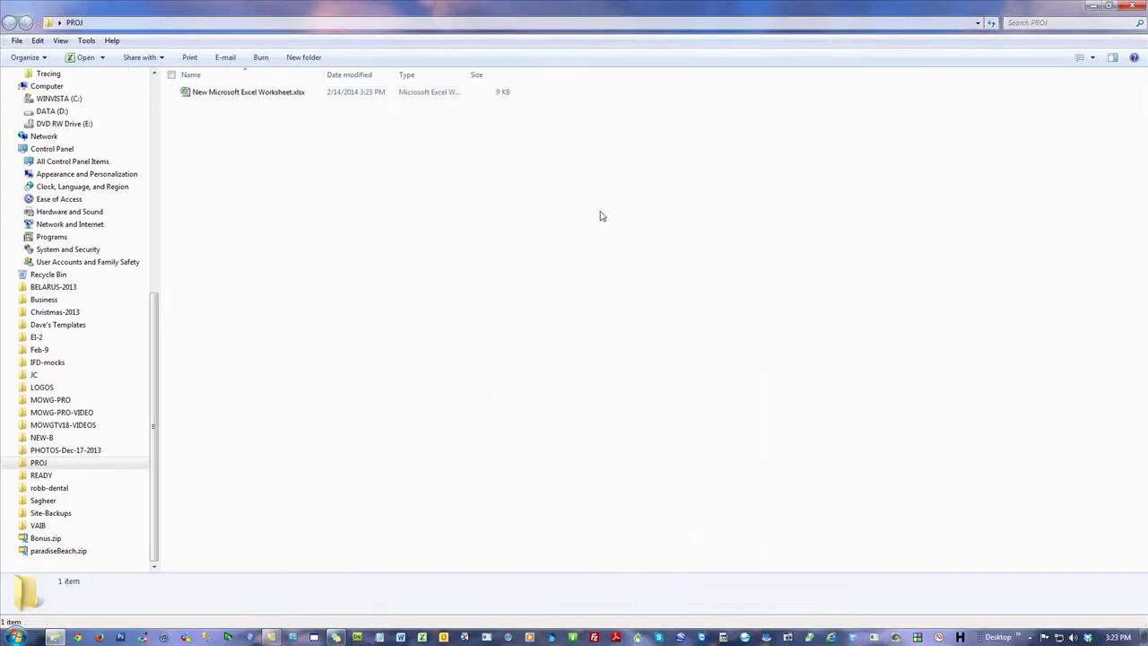
# Step: In the new worksheet, use MOWG Import Webpage to pull newcombine.theme2html.com into A1 and save it as index.html
pyautogui.doubleClick(232, 93)
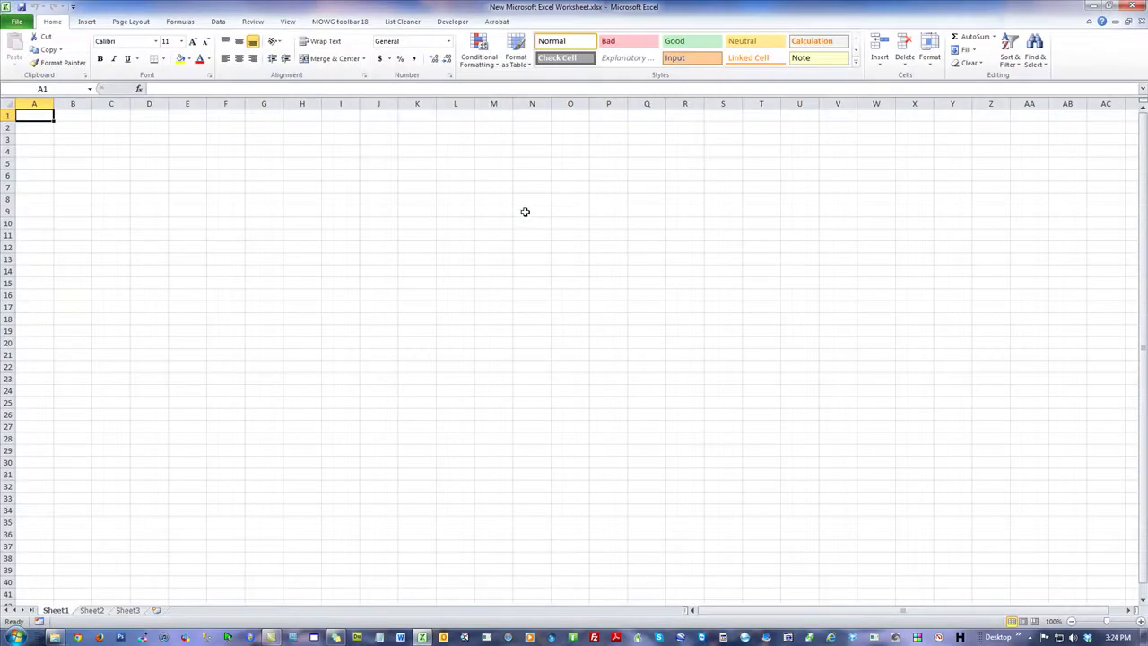
pyautogui.click(339, 21)
pyautogui.click(384, 234)
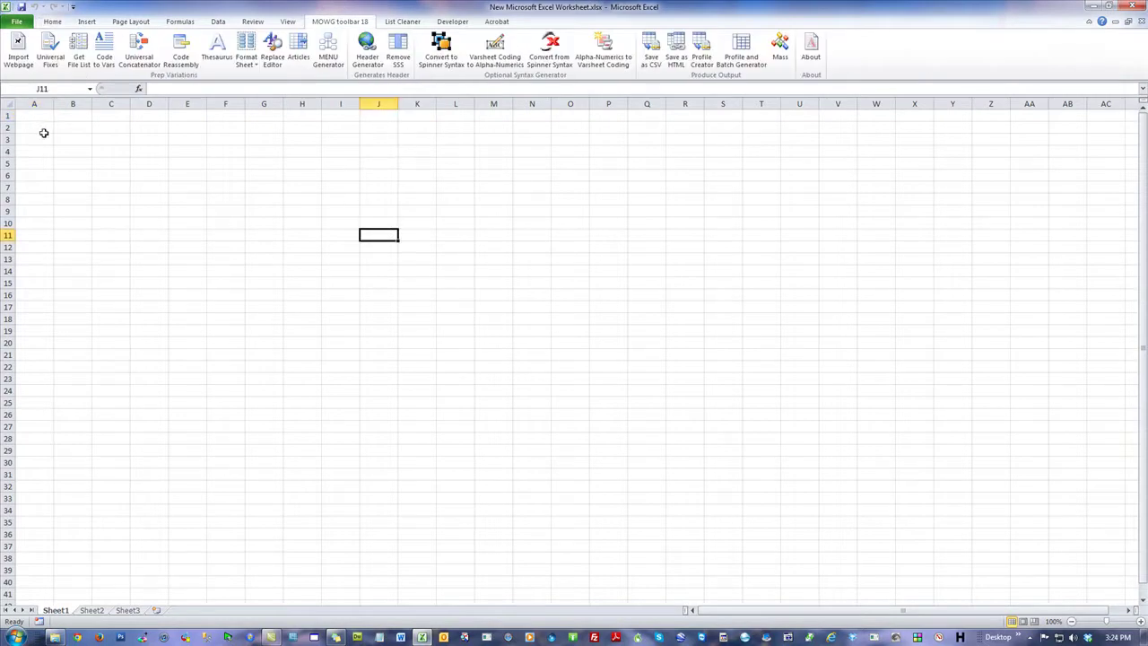
pyautogui.click(18, 47)
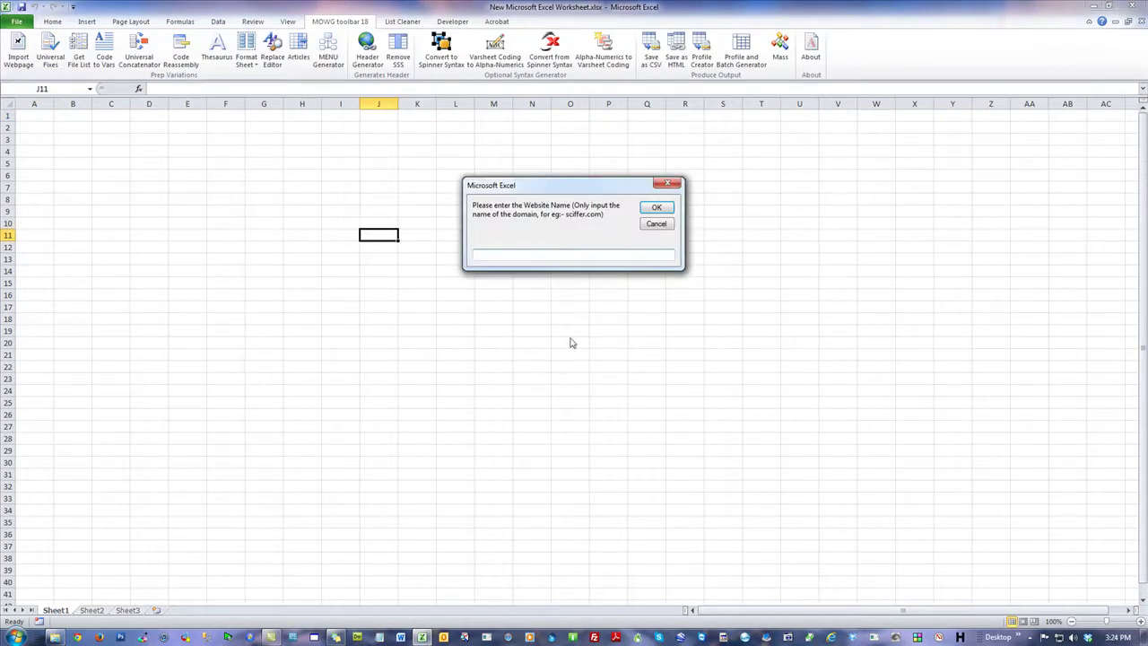
pyautogui.write('newcombine.theme2html.com')
pyautogui.press('Return')
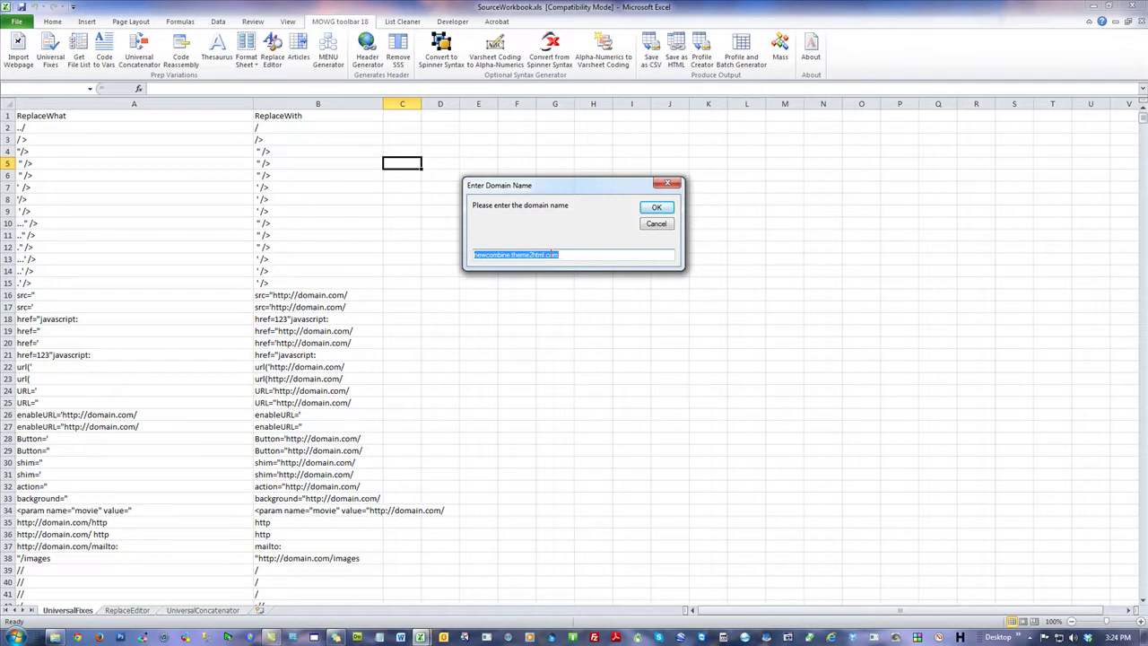
pyautogui.click(659, 209)
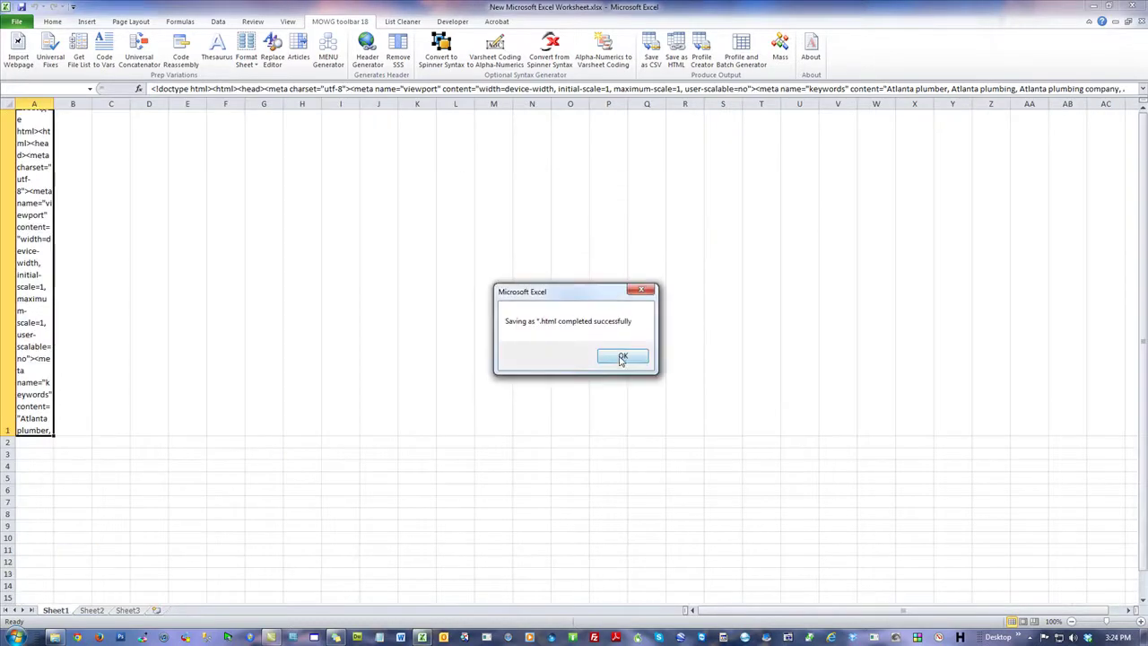
pyautogui.click(617, 356)
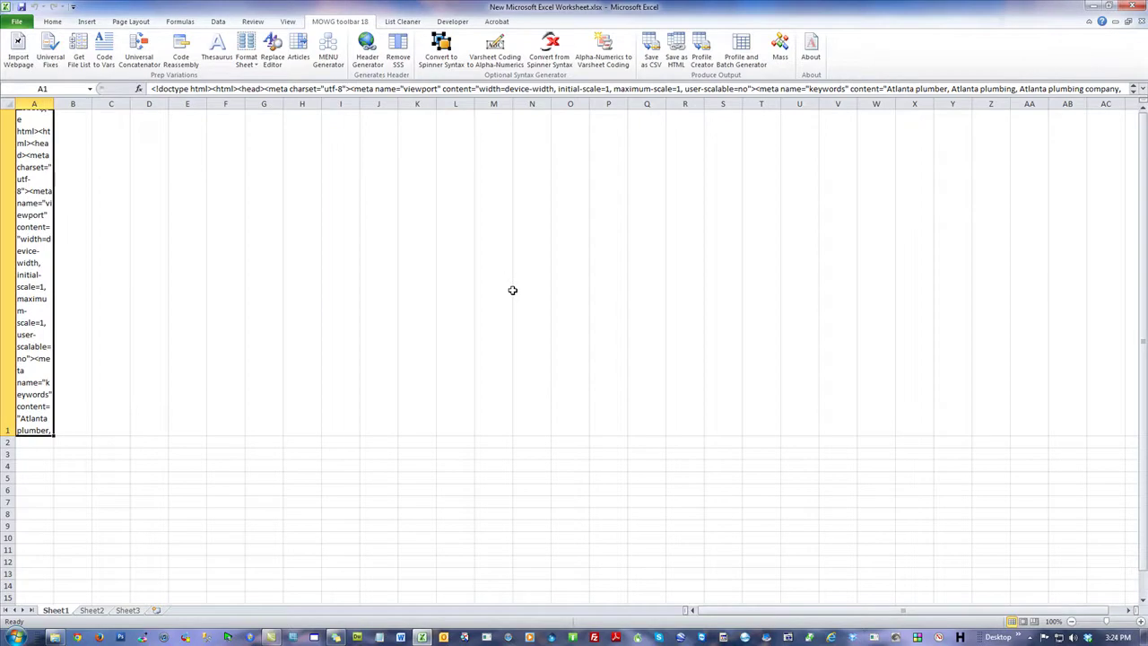
pyautogui.click(295, 207)
# Step: Minimize Excel and view index.html's source in Notepad, cancelling Save As before closing Notepad
pyautogui.click(1091, 6)
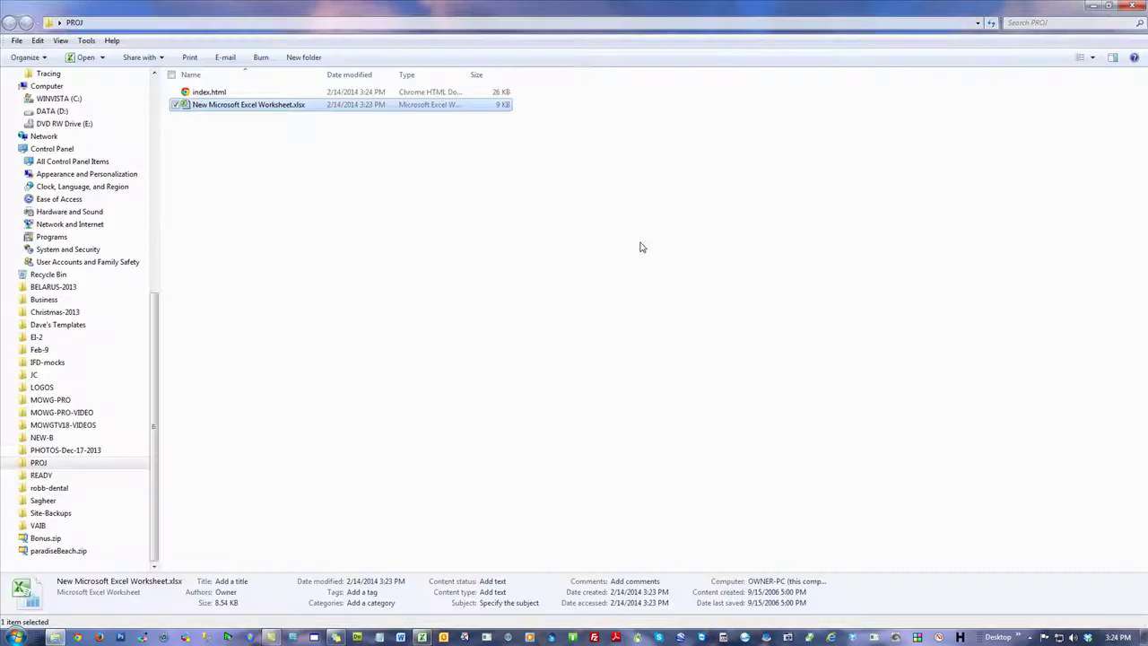
pyautogui.click(561, 227)
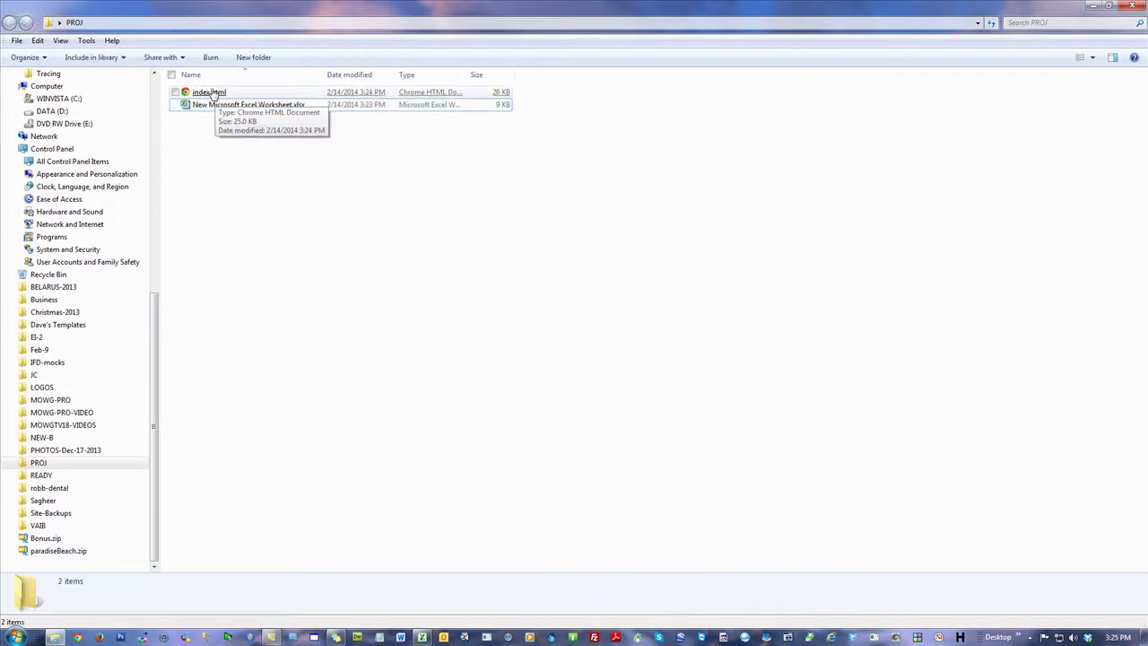
pyautogui.rightClick(208, 94)
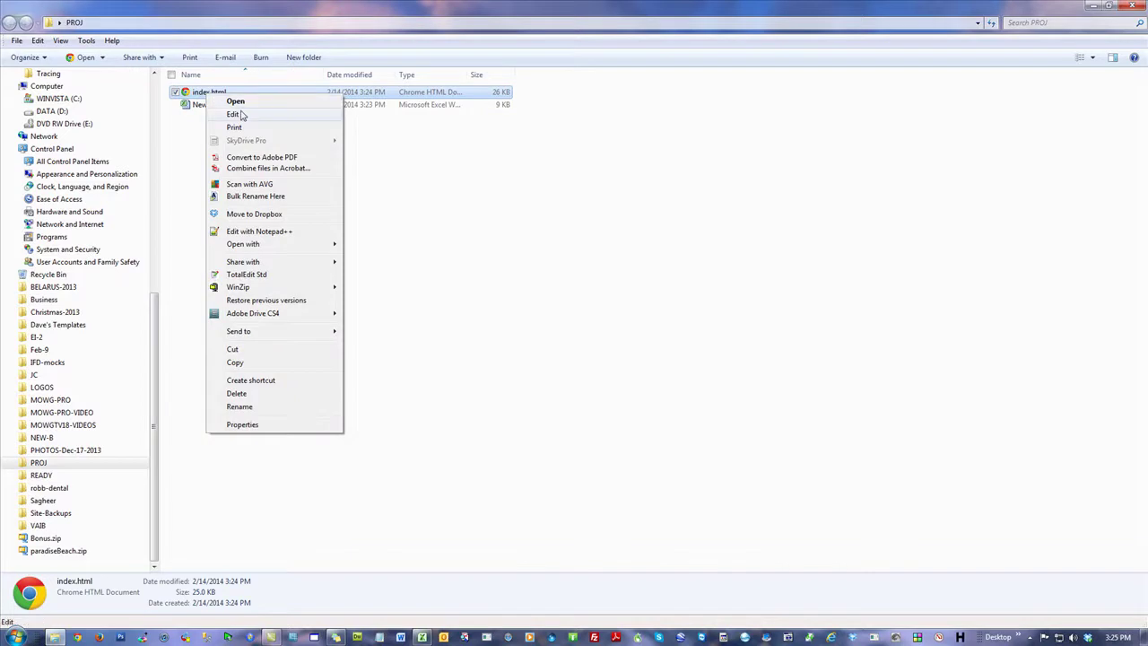
pyautogui.click(233, 114)
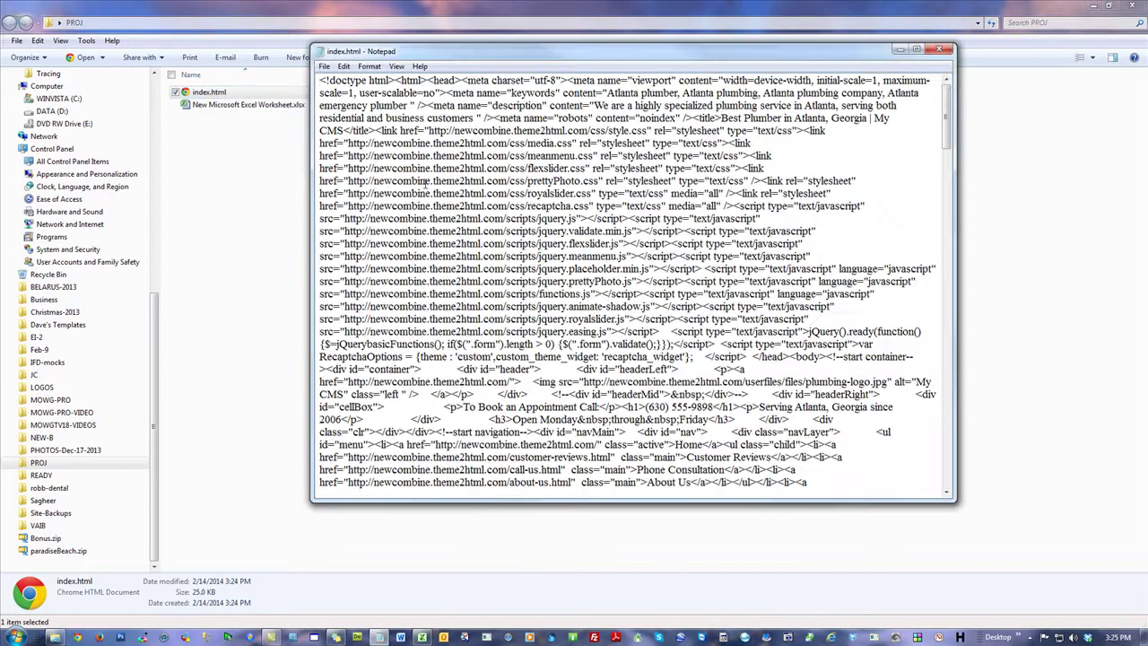
pyautogui.click(324, 67)
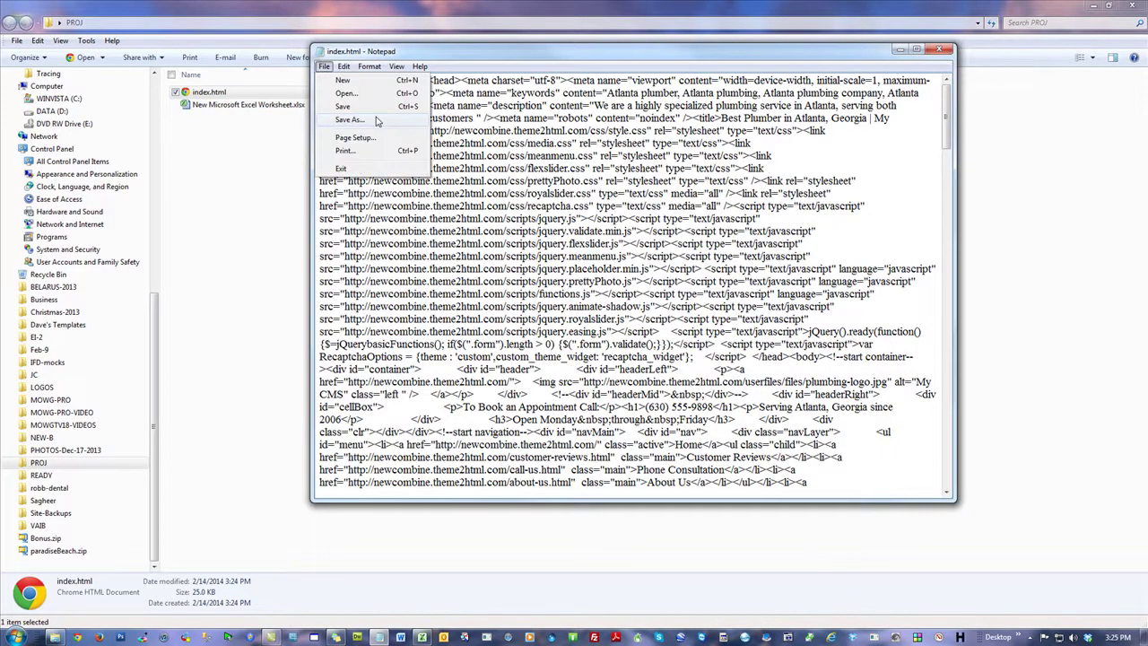
pyautogui.click(377, 121)
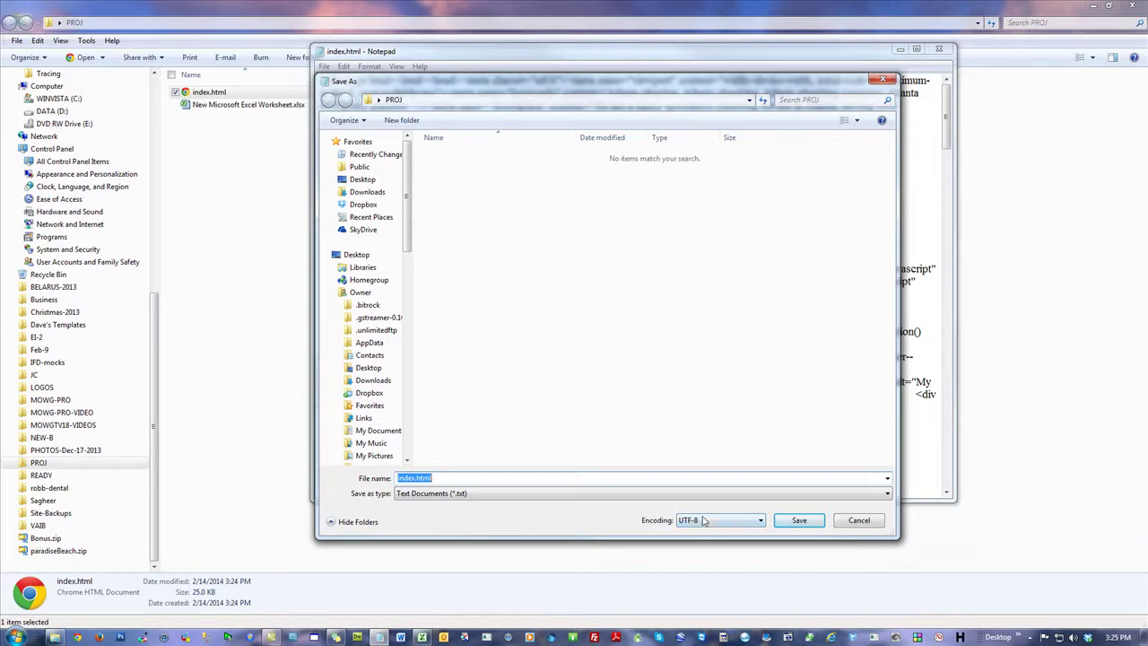
pyautogui.click(866, 521)
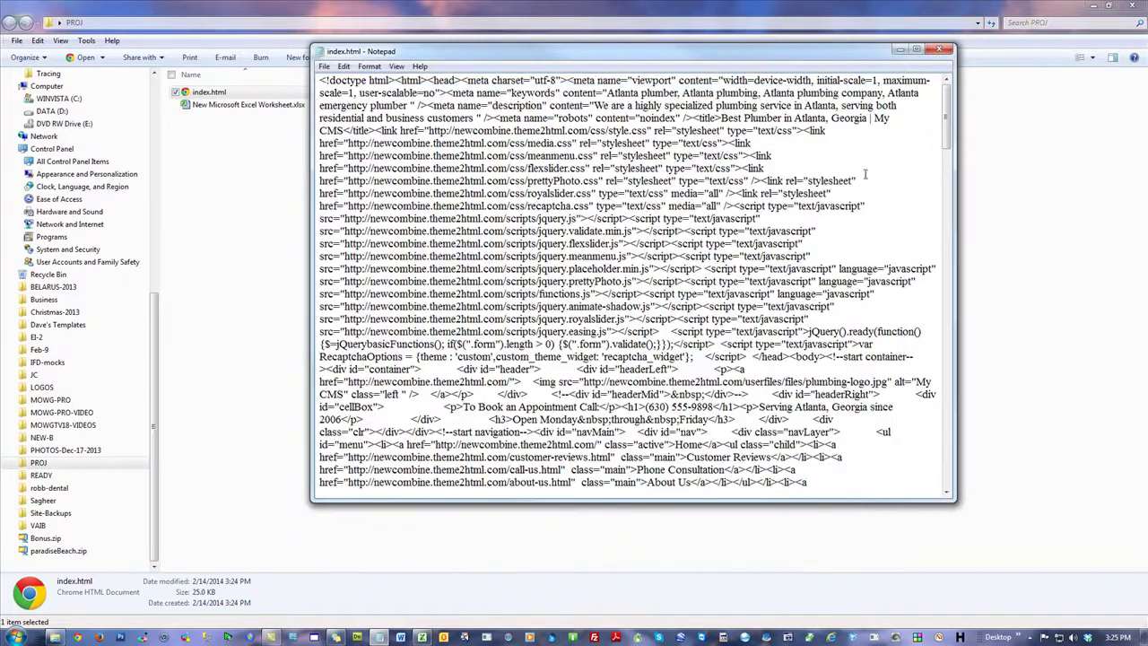
pyautogui.click(939, 50)
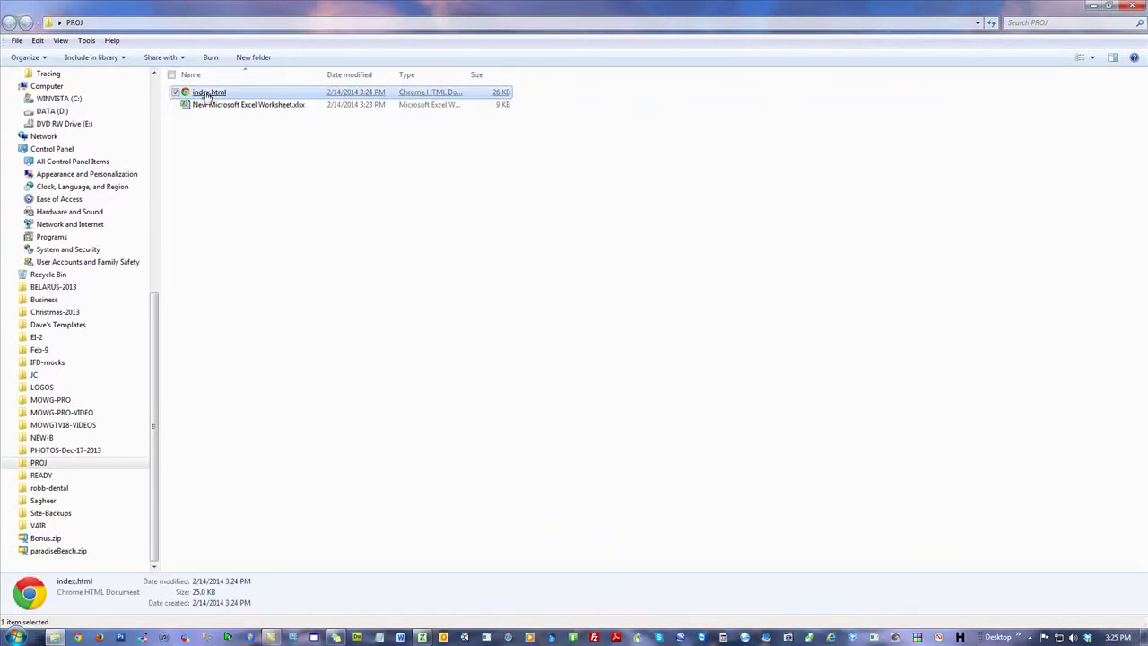
# Step: Open index.html in Chrome and scroll through the rendered plumbing homepage
pyautogui.doubleClick(205, 93)
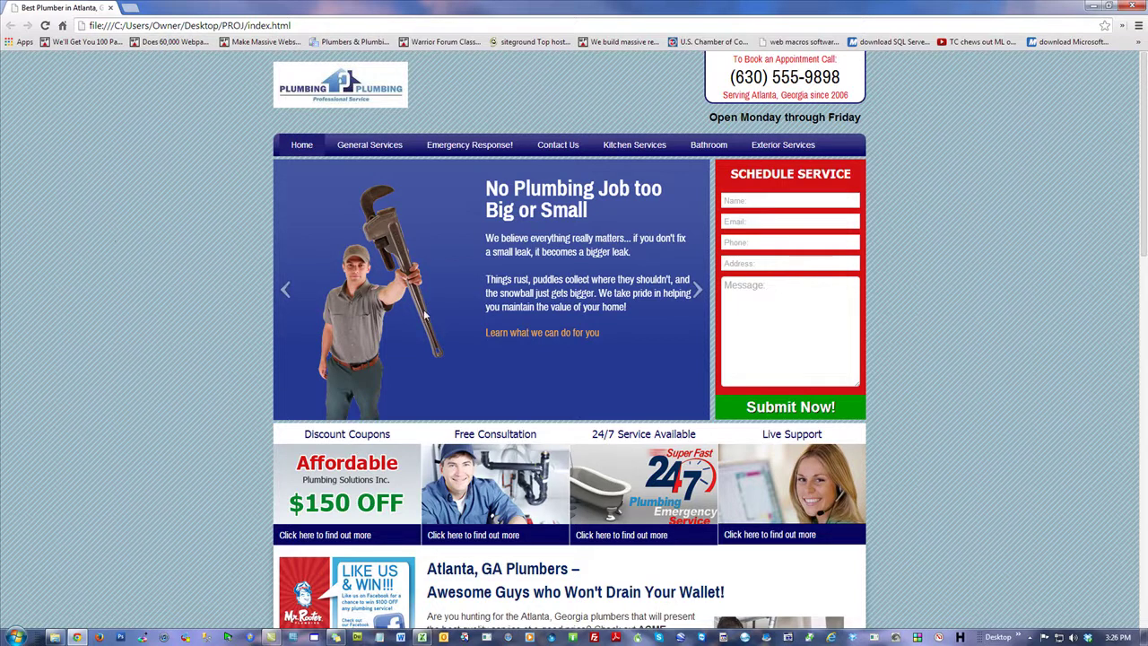
pyautogui.scroll(-2, 148, 211)
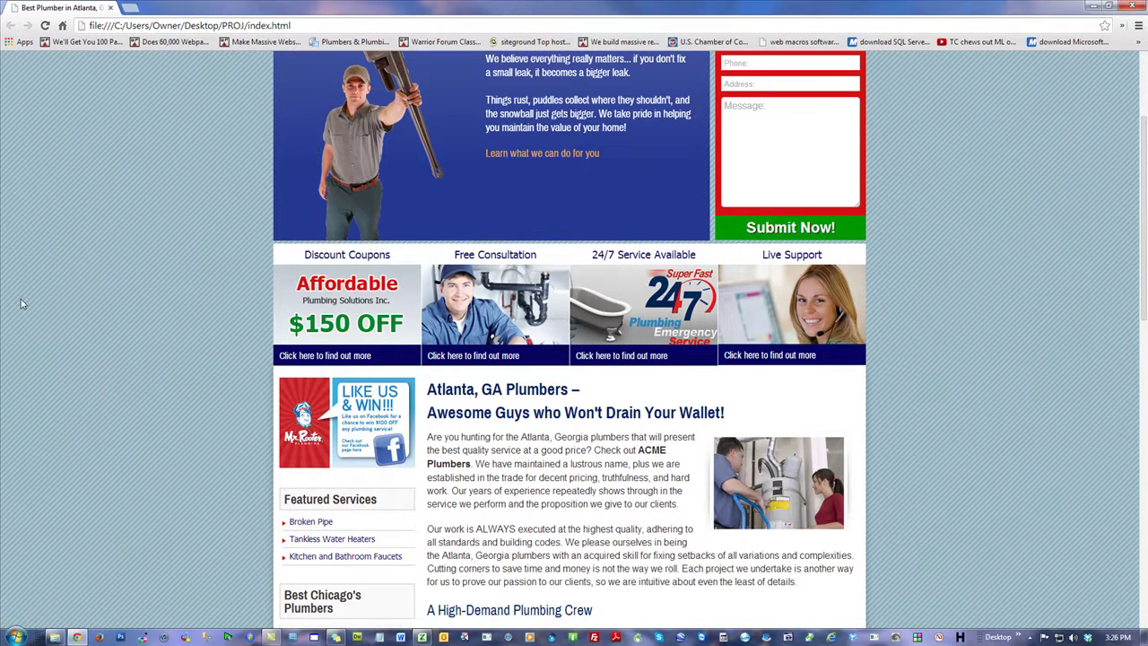
pyautogui.scroll(2, 28, 303)
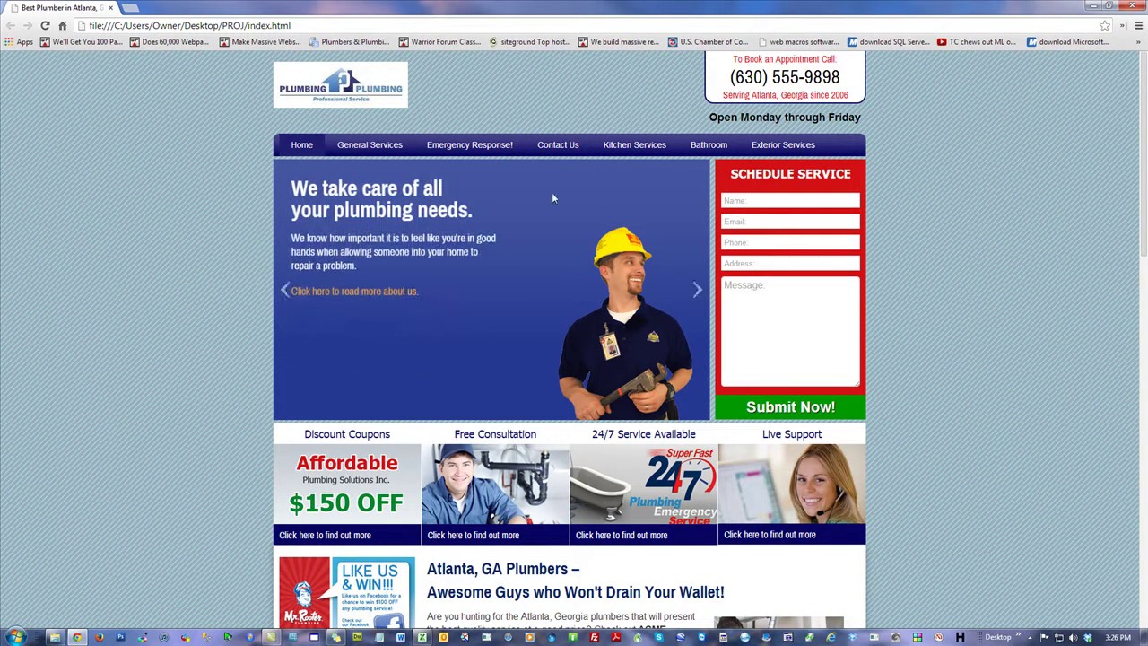
pyautogui.scroll(-2, 1079, 328)
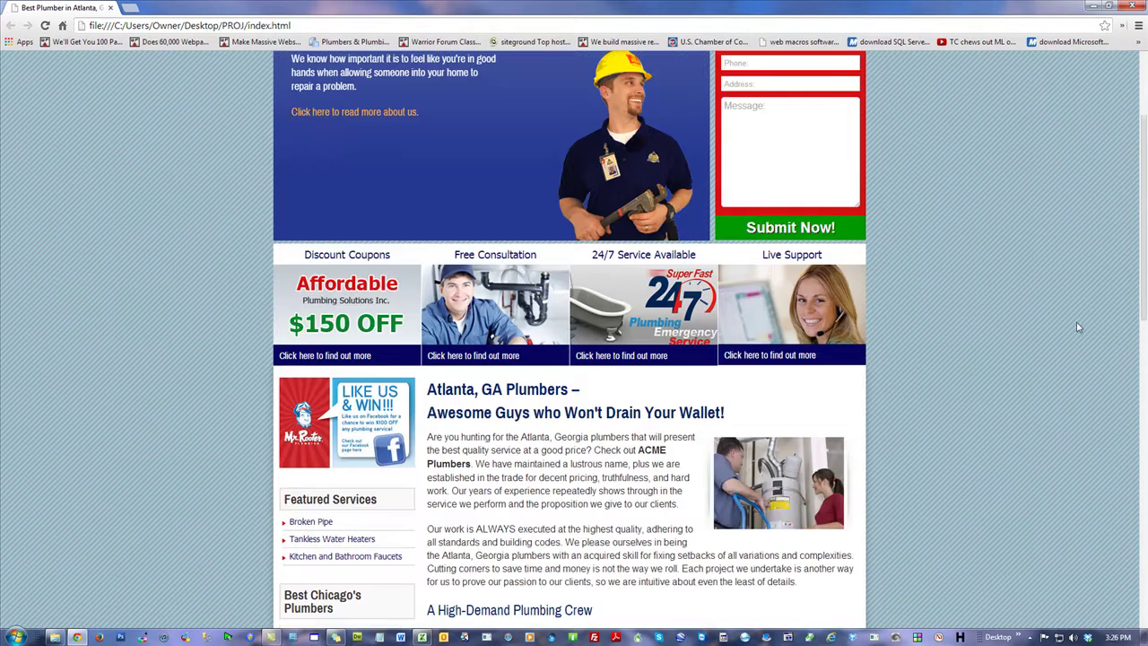
pyautogui.scroll(2, 526, 308)
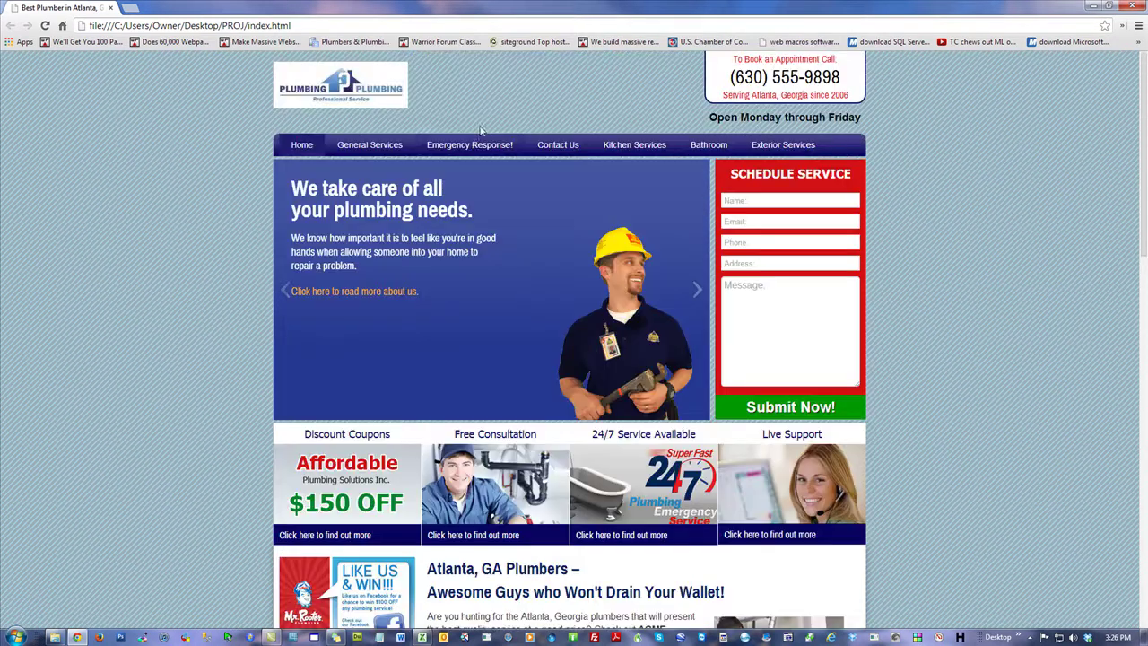
# Step: Visit General Services > Sump Pumps, go back to the homepage, and scroll to the top
pyautogui.moveTo(406, 152)
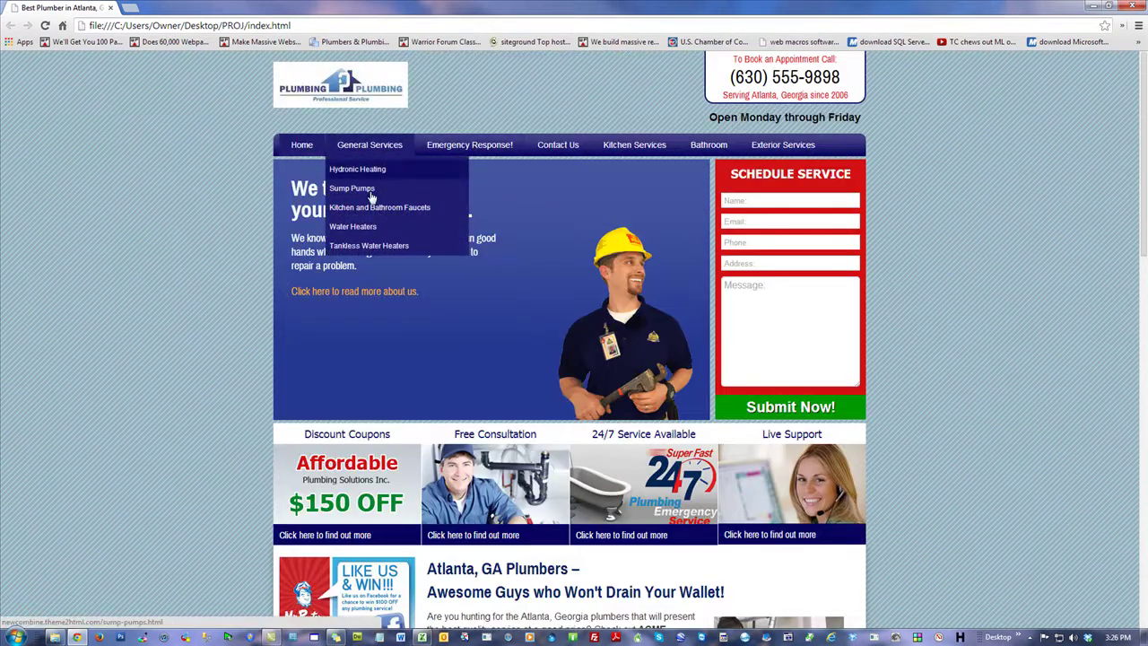
pyautogui.click(377, 195)
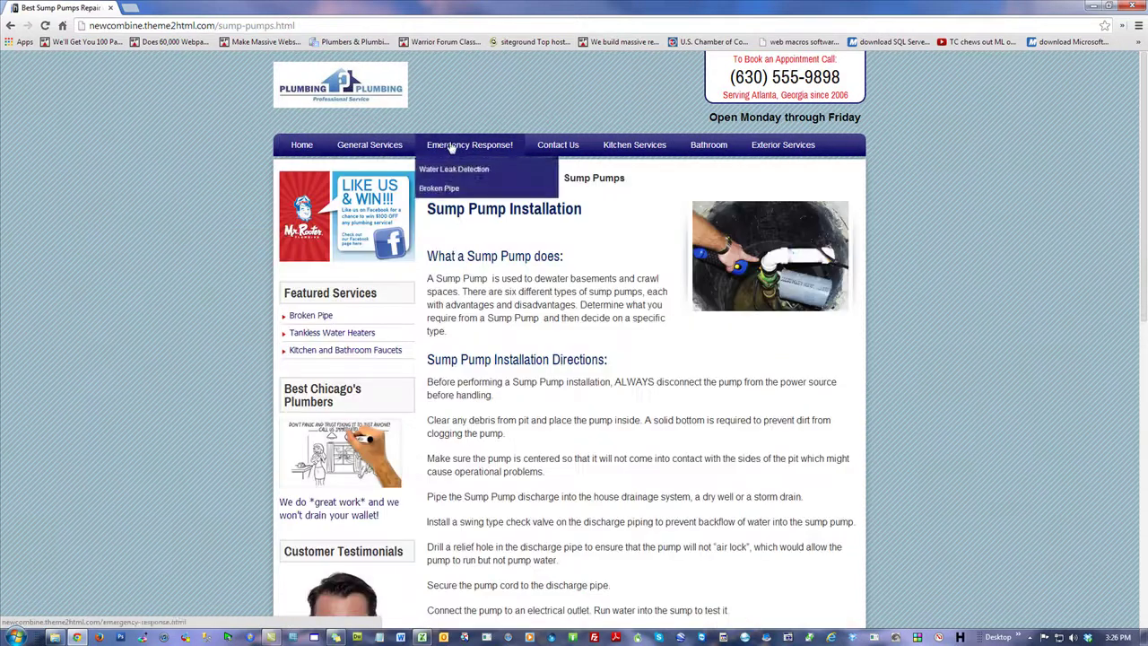
pyautogui.click(10, 26)
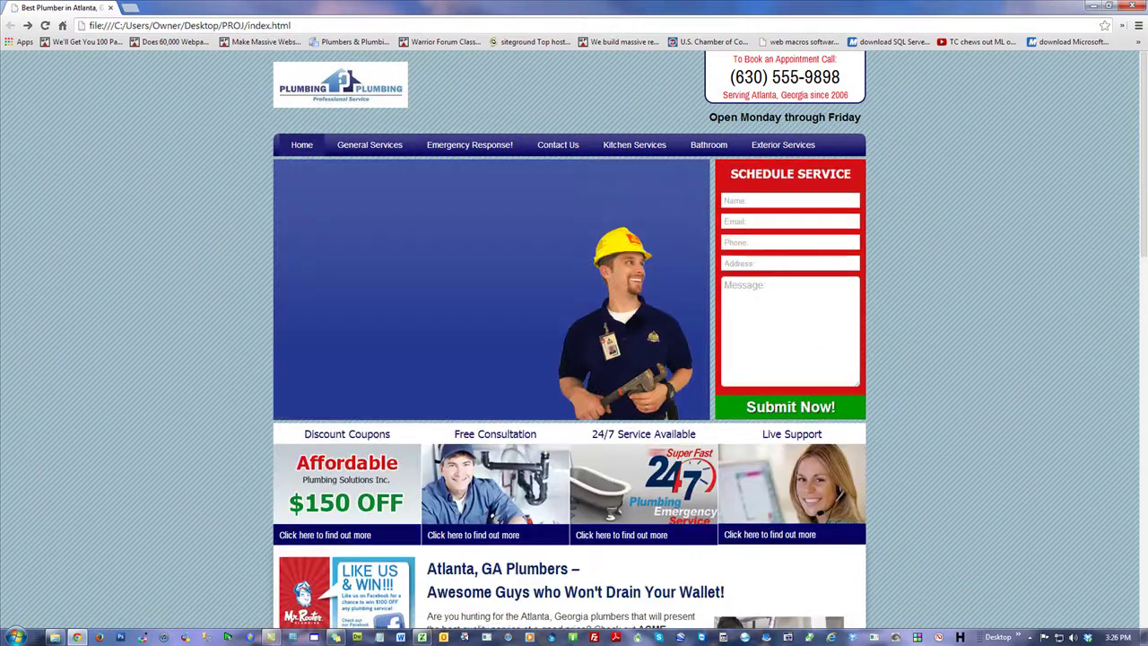
pyautogui.scroll(-15, 1066, 410)
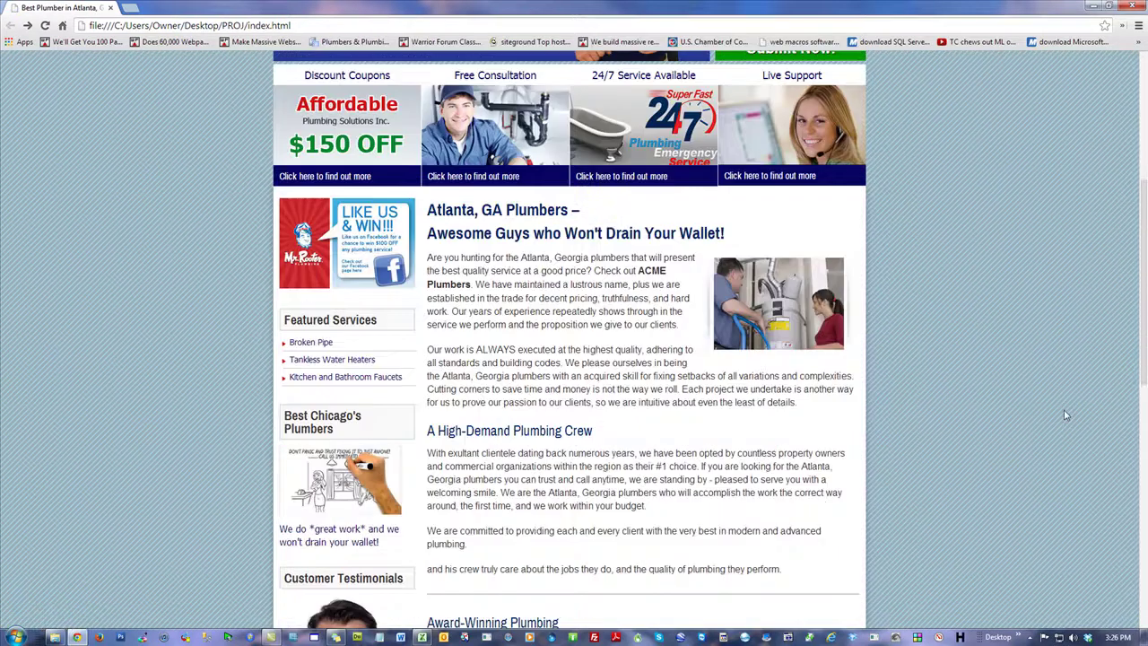
pyautogui.scroll(4, 1064, 414)
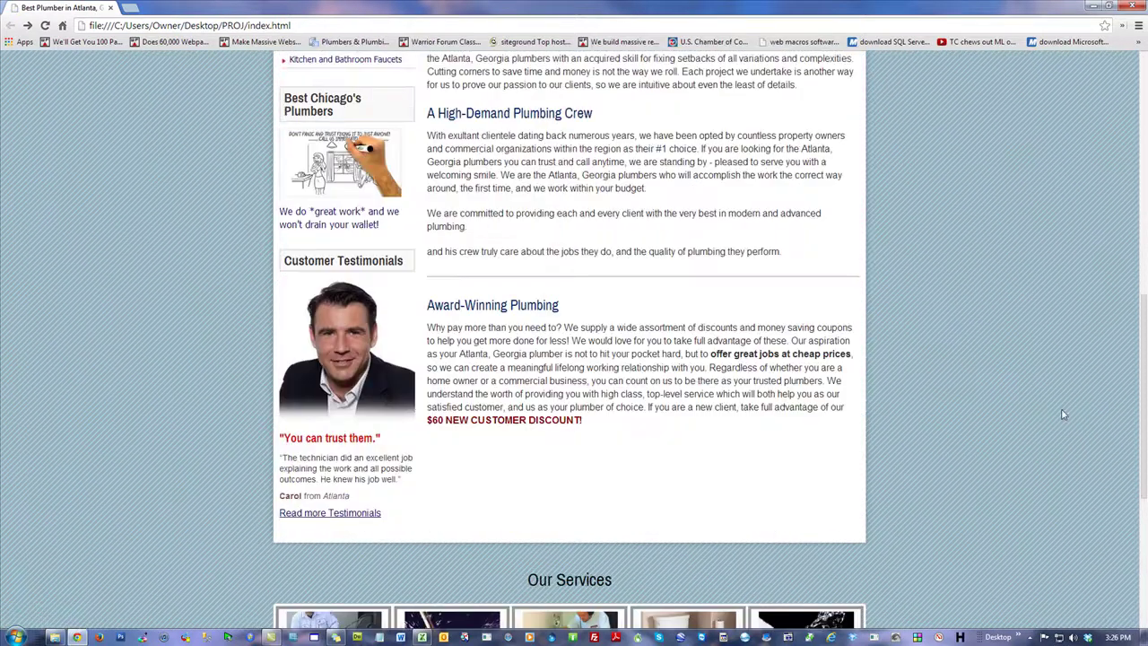
pyautogui.scroll(2, 528, 307)
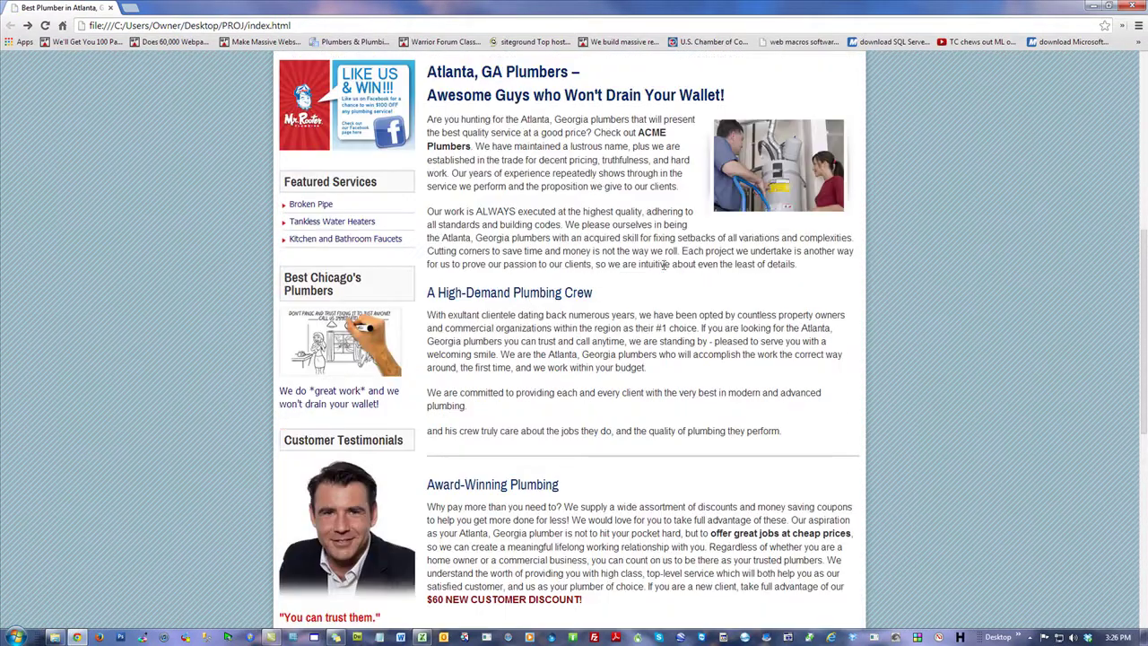
pyautogui.scroll(2, 655, 274)
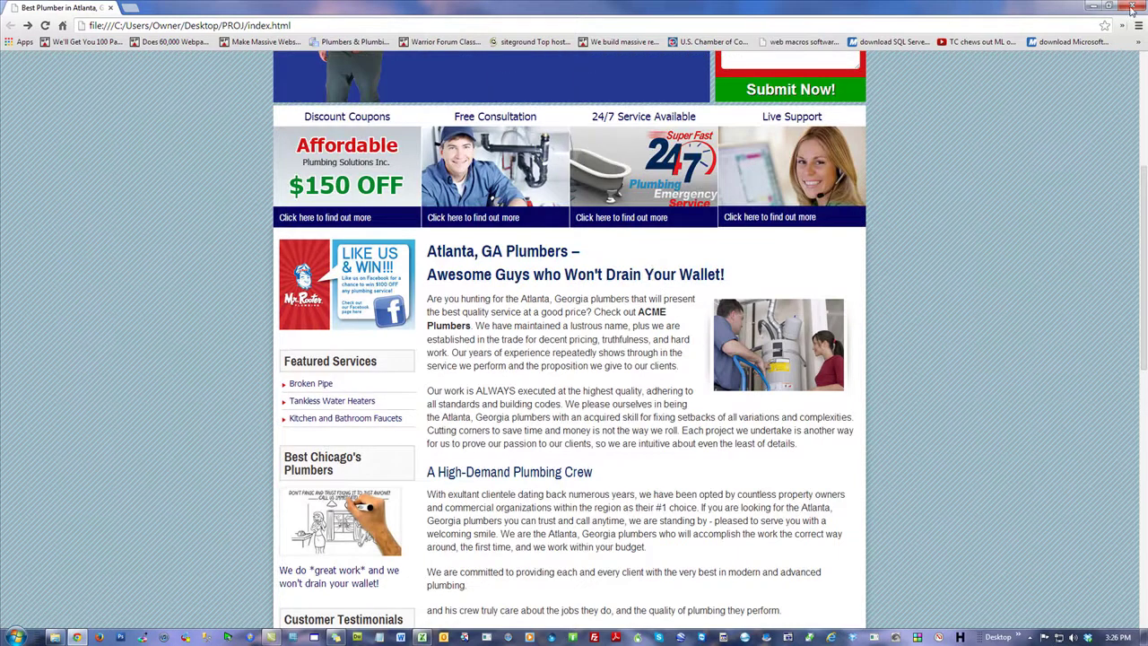
pyautogui.scroll(4, 1061, 231)
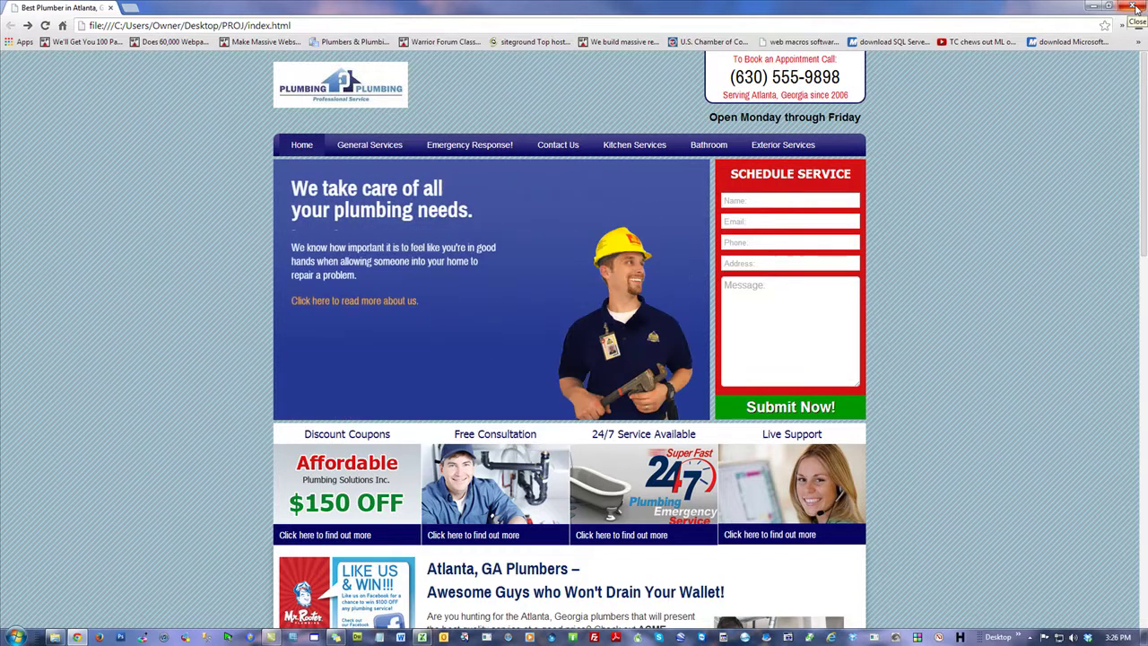
# Step: Close Chrome, deselect index.html in PROJ, and bring the Excel workbook back up
pyautogui.click(1135, 7)
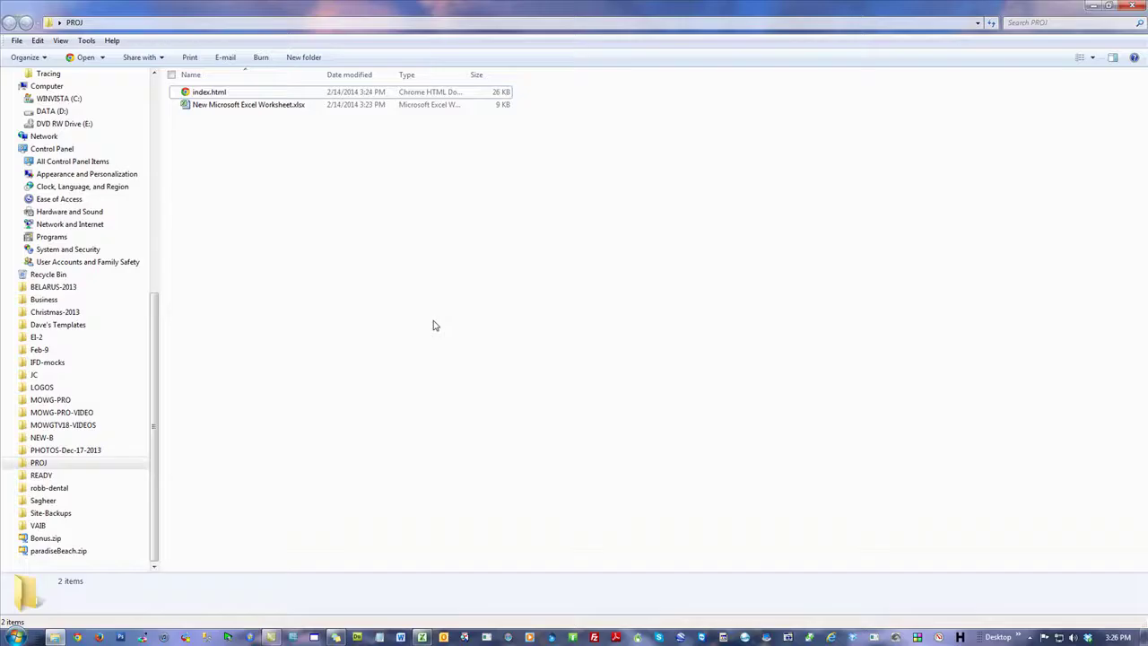
pyautogui.click(433, 326)
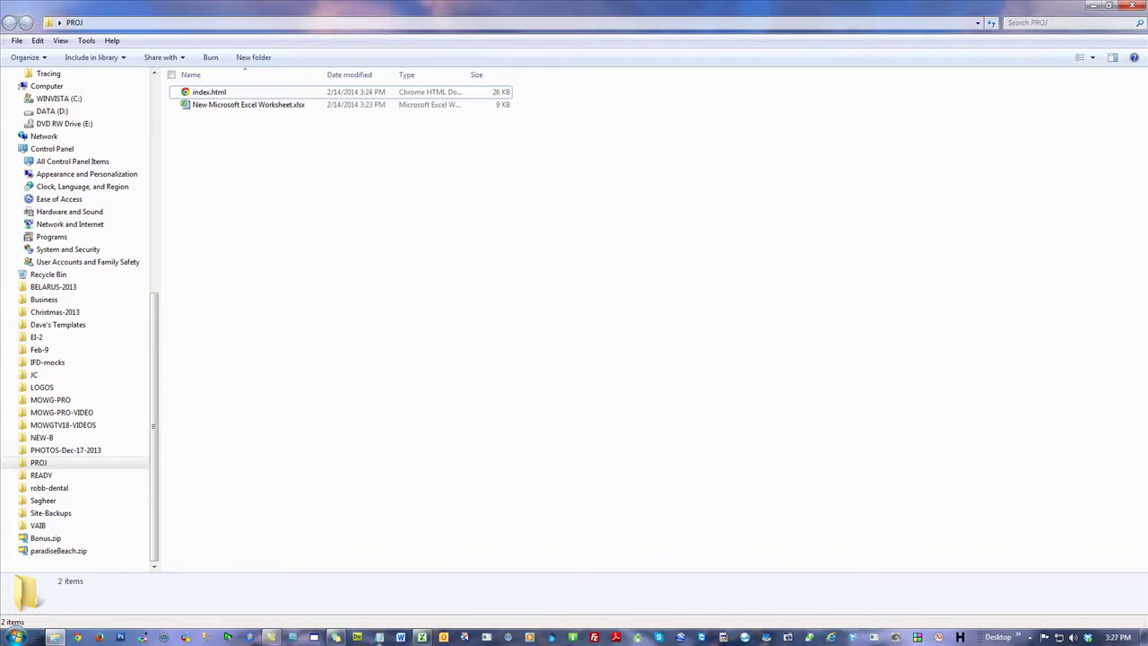
pyautogui.click(425, 637)
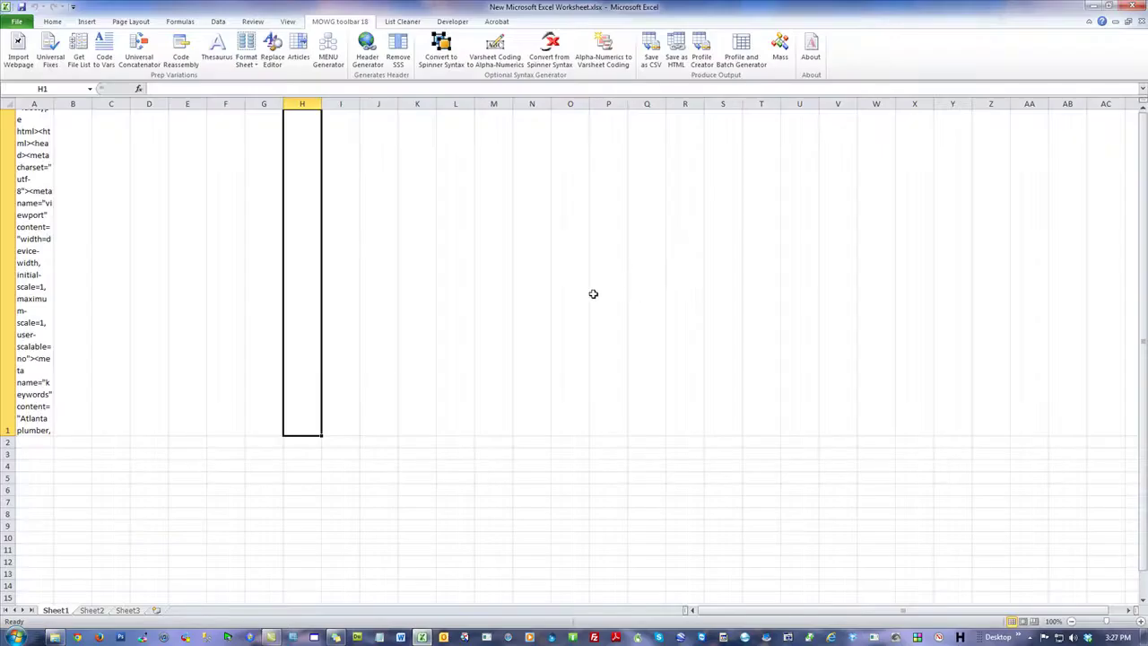
# Step: Run MOWG Code to Vars to split the HTML across row 1, then inspect the keywords meta tag in S1
pyautogui.click(104, 52)
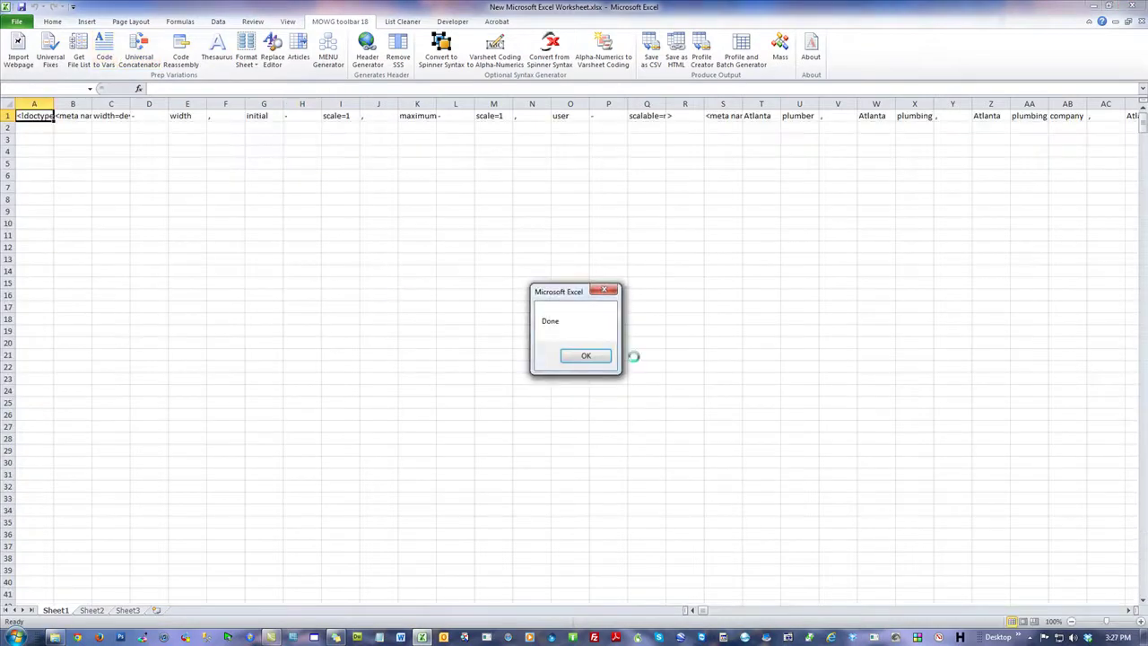
pyautogui.click(590, 356)
pyautogui.click(585, 232)
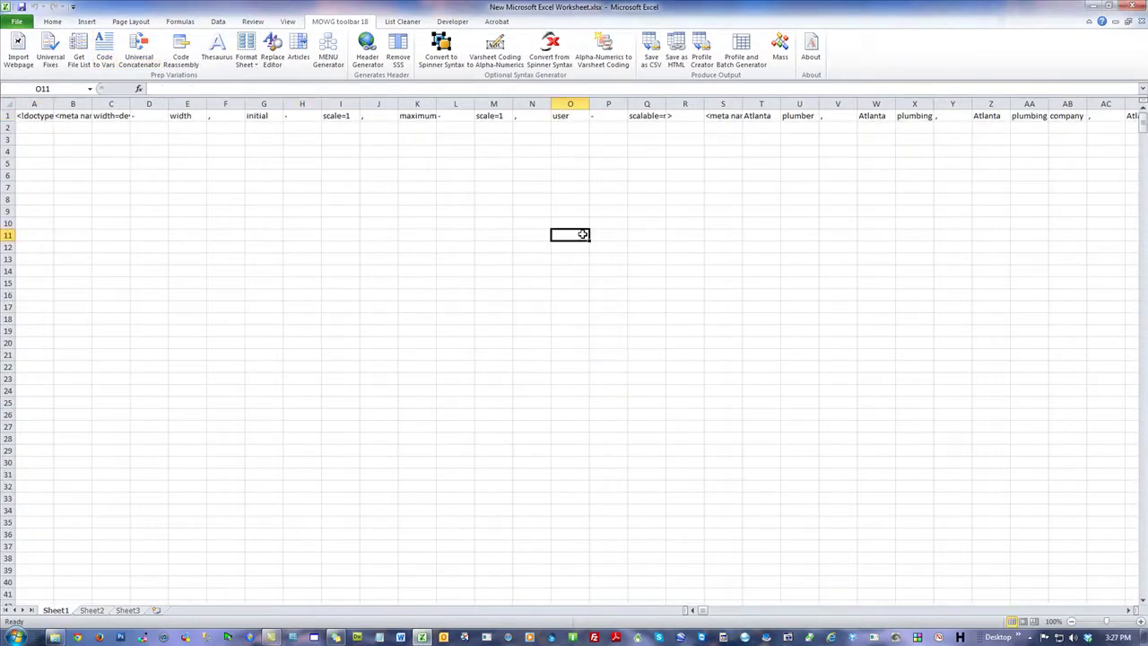
pyautogui.click(729, 115)
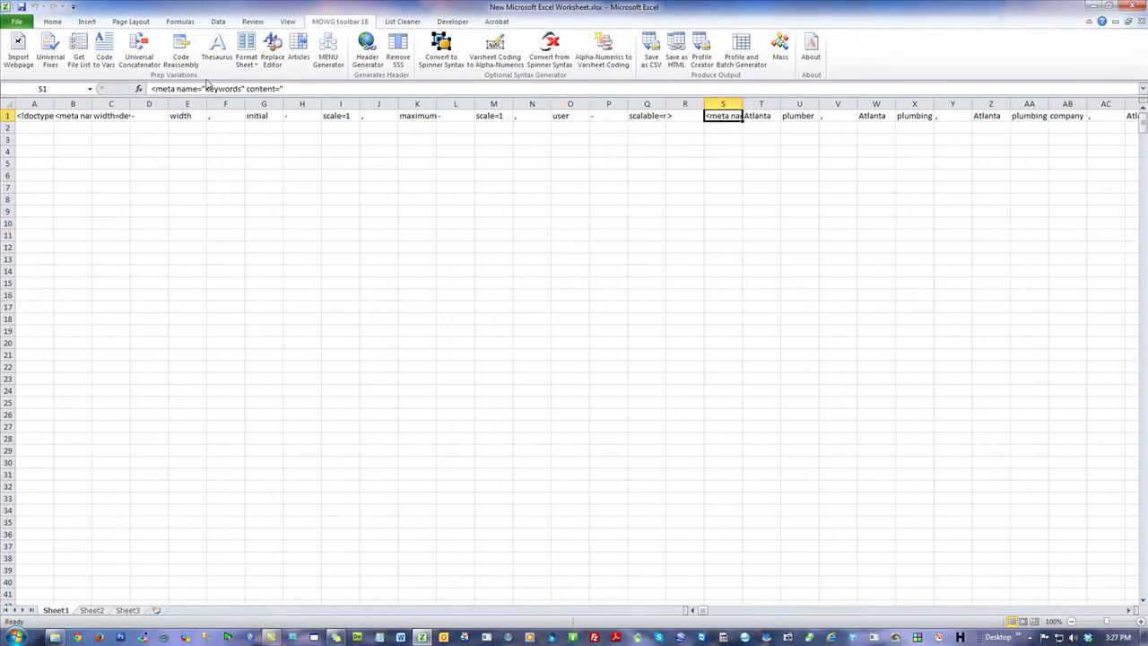
pyautogui.click(293, 88)
pyautogui.hotkey('ctrl', 'a')
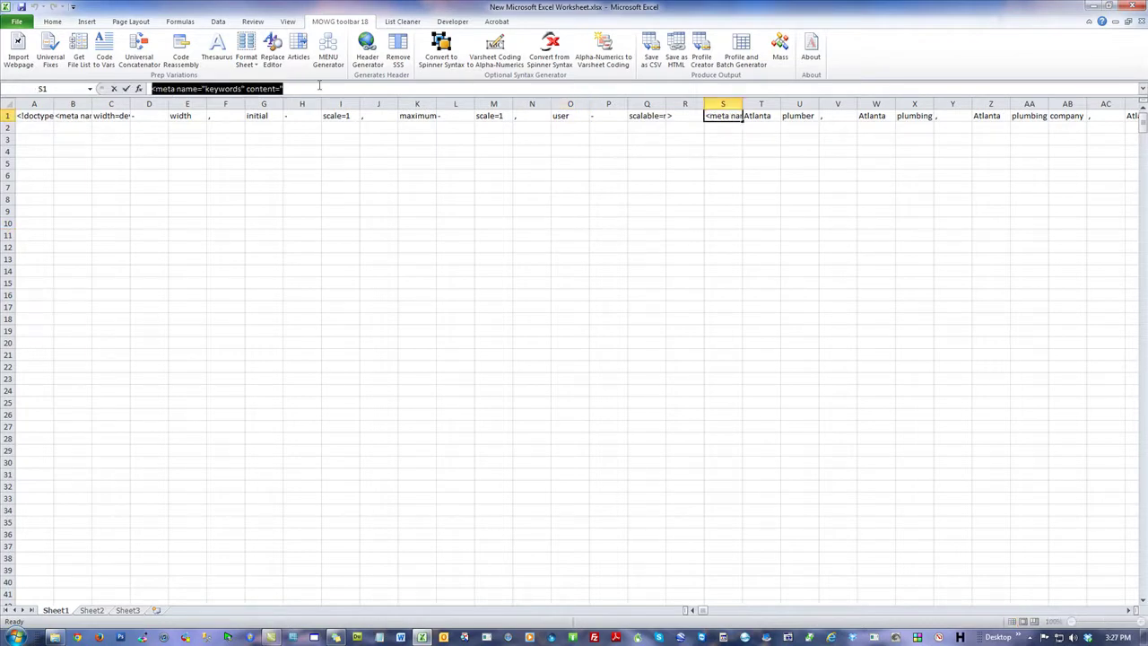
pyautogui.click(295, 88)
pyautogui.click(776, 215)
# Step: Scroll right along row 1 and check the lone quote mark in AG1
pyautogui.click(1132, 610)
pyautogui.click(1132, 610)
pyautogui.click(1132, 610)
pyautogui.click(1132, 609)
pyautogui.click(1131, 609)
pyautogui.click(1131, 610)
pyautogui.click(1131, 610)
pyautogui.click(952, 258)
pyautogui.click(984, 118)
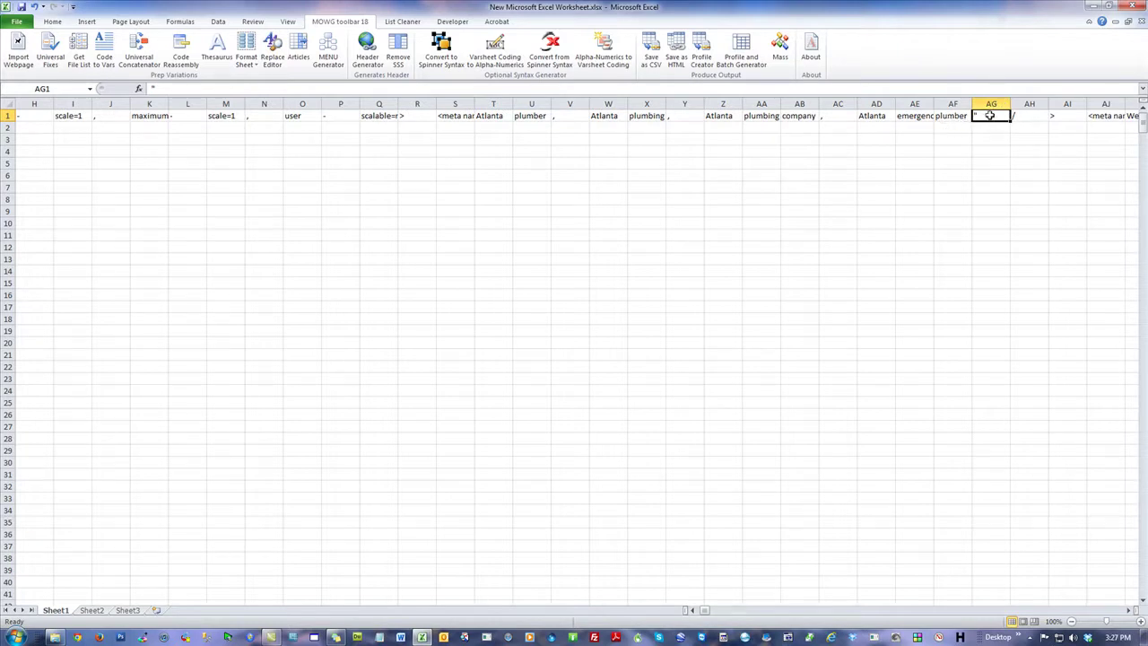
pyautogui.click(1079, 139)
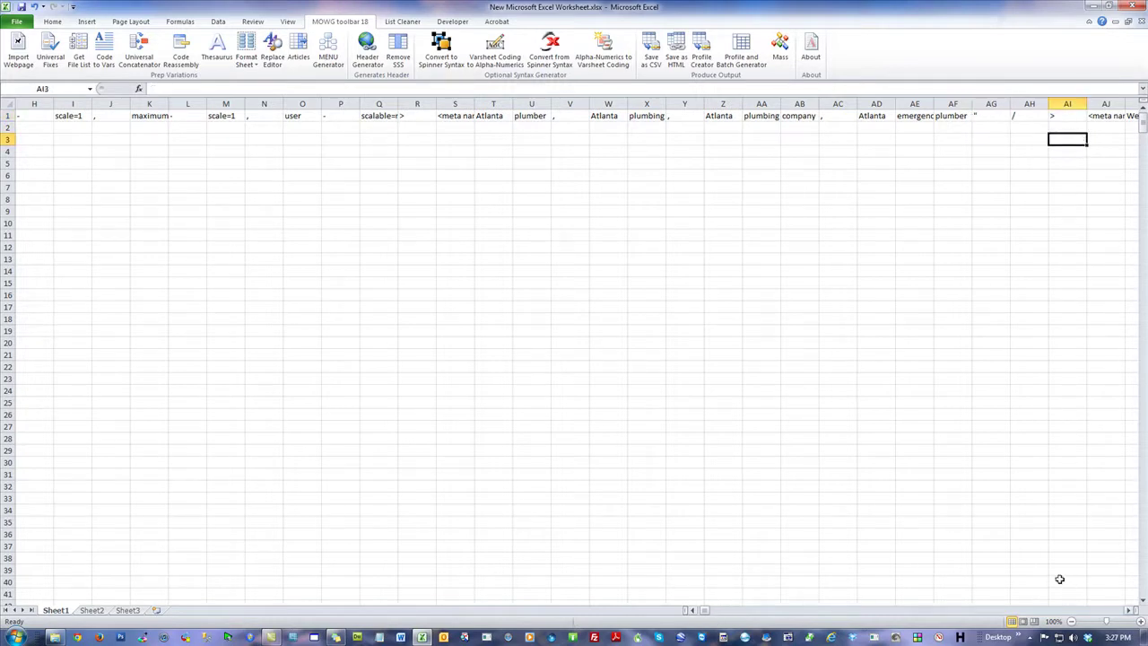
pyautogui.click(1131, 610)
pyautogui.moveTo(1131, 609); pyautogui.dragTo(1131, 610)
# Step: Inspect the description meta tag in AJ1 and the quote mark in BA1
pyautogui.click(239, 116)
pyautogui.click(863, 247)
pyautogui.click(877, 115)
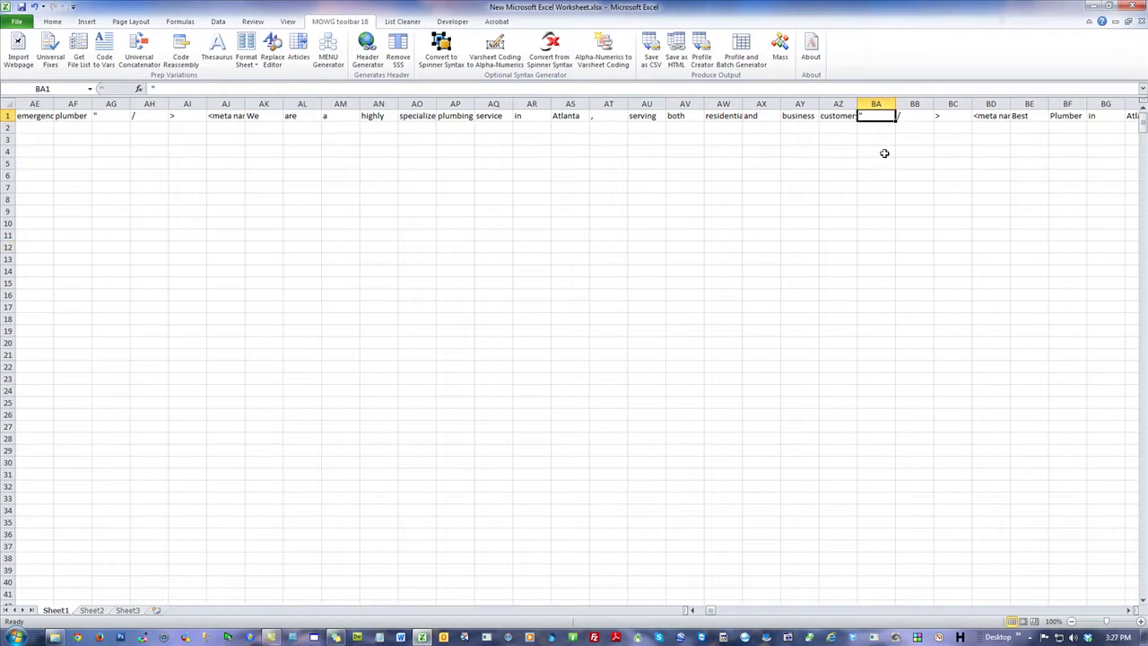
pyautogui.click(876, 103)
pyautogui.click(874, 115)
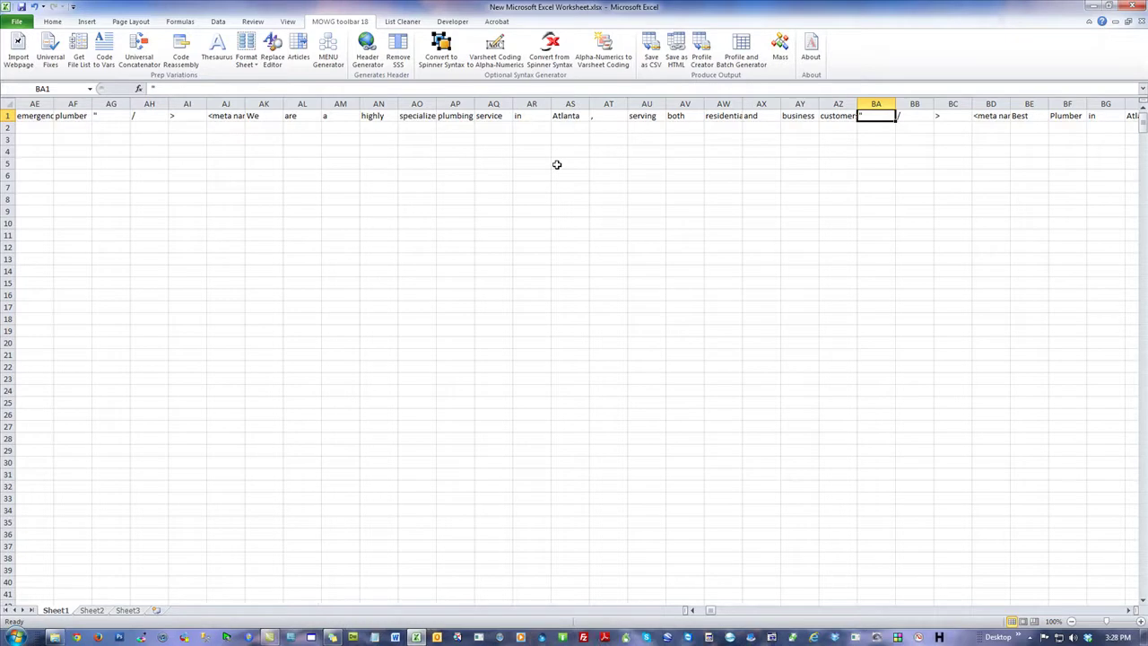
pyautogui.click(526, 175)
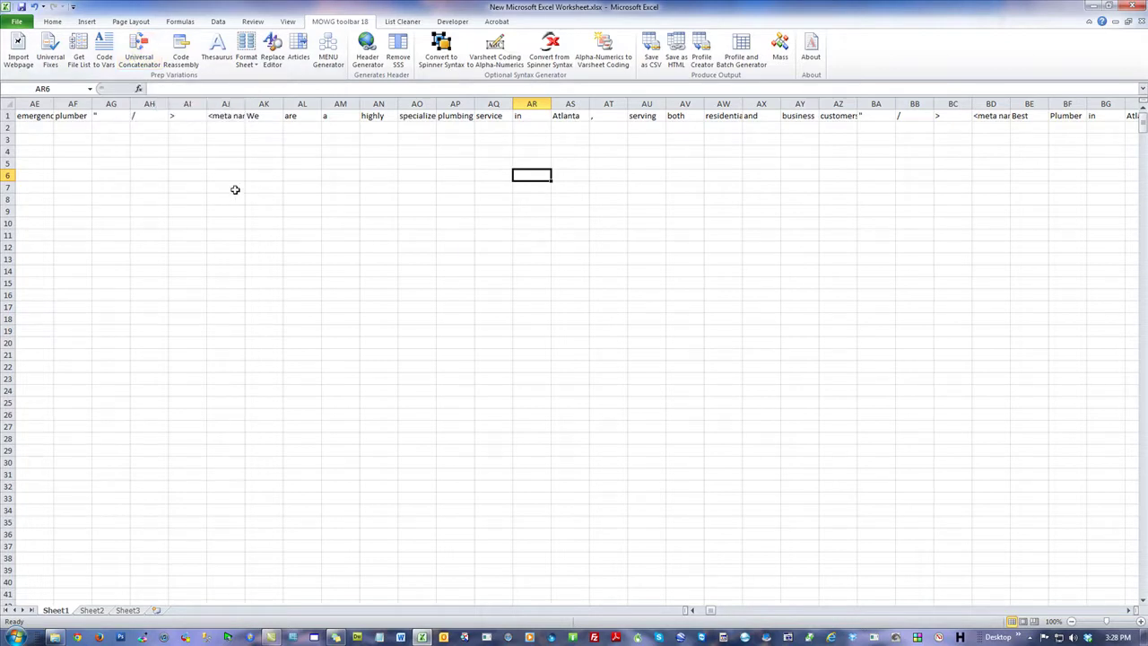
pyautogui.click(175, 174)
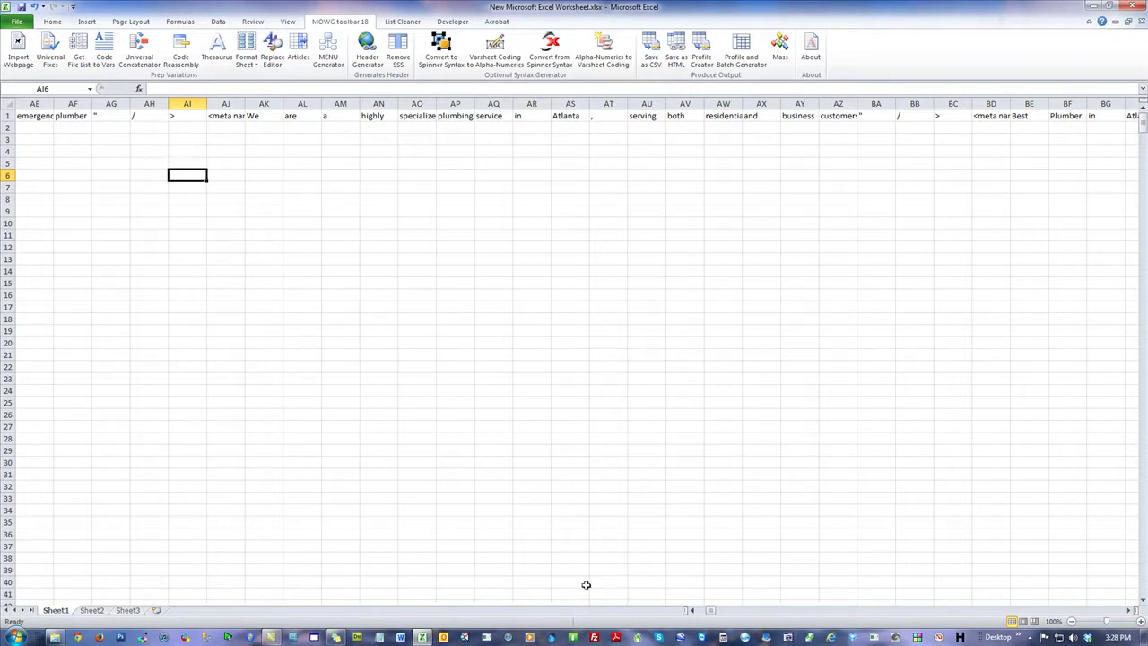
pyautogui.moveTo(710, 613); pyautogui.dragTo(718, 614)
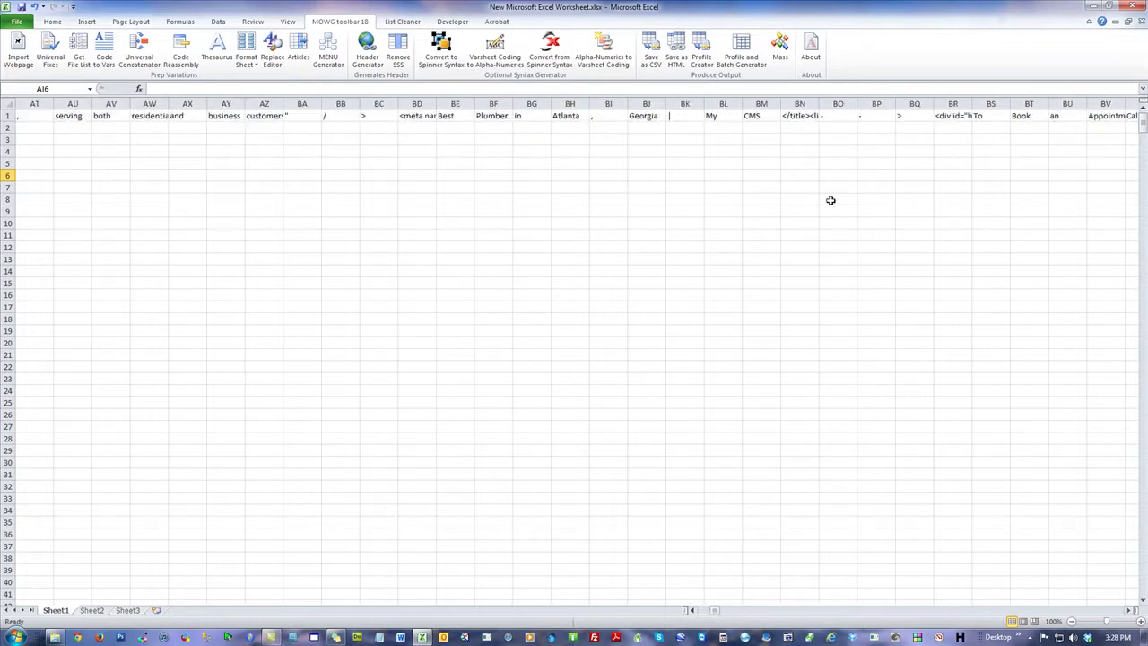
pyautogui.click(835, 116)
pyautogui.click(876, 114)
pyautogui.click(908, 115)
pyautogui.moveTo(844, 117); pyautogui.dragTo(900, 117)
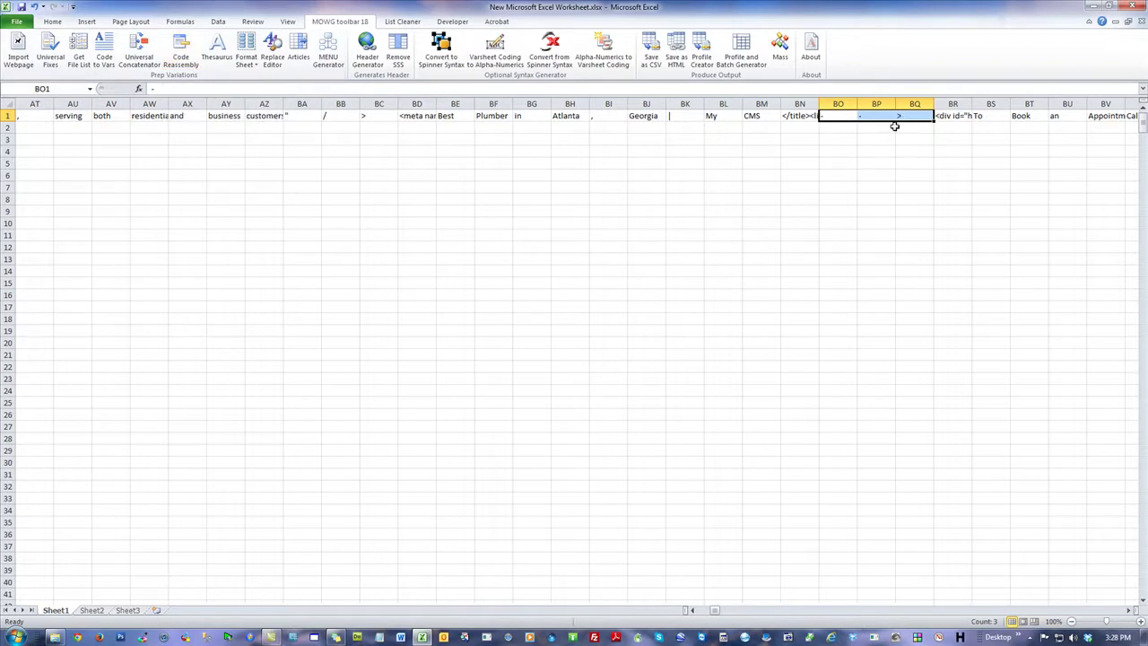
pyautogui.click(280, 187)
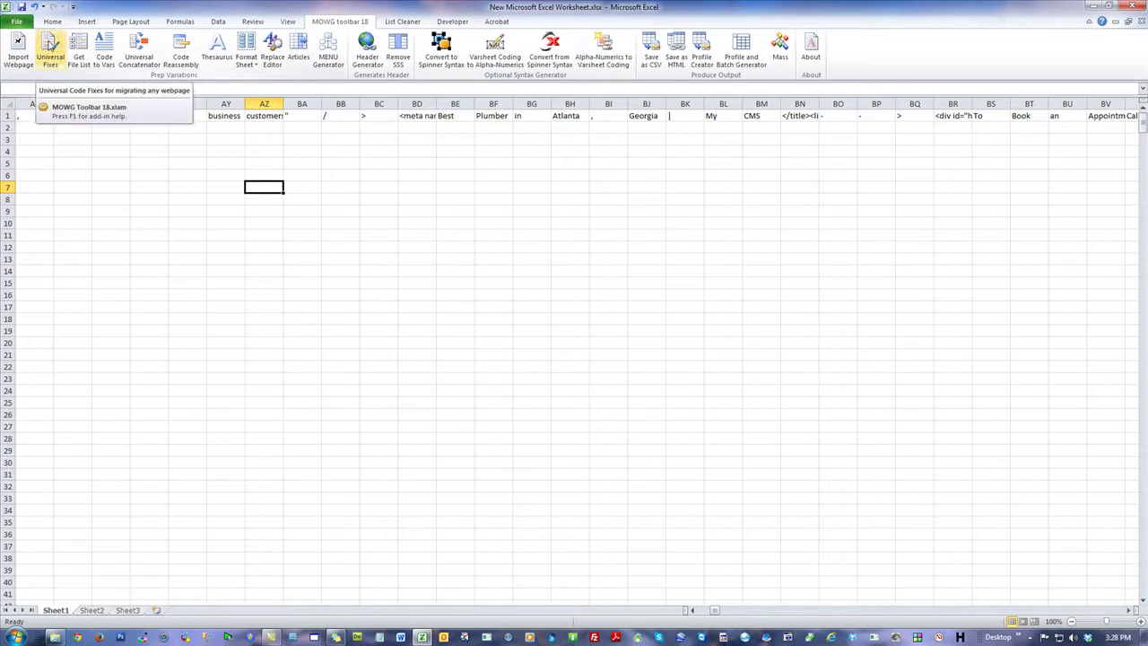
pyautogui.click(156, 116)
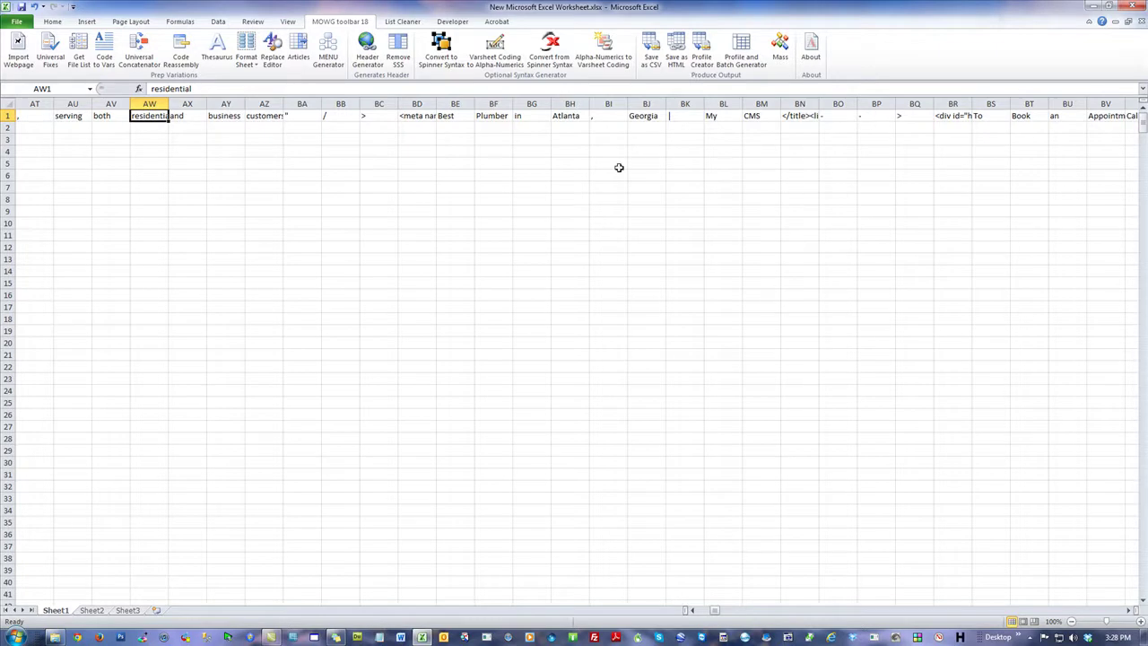
pyautogui.click(332, 115)
pyautogui.click(368, 114)
pyautogui.click(443, 116)
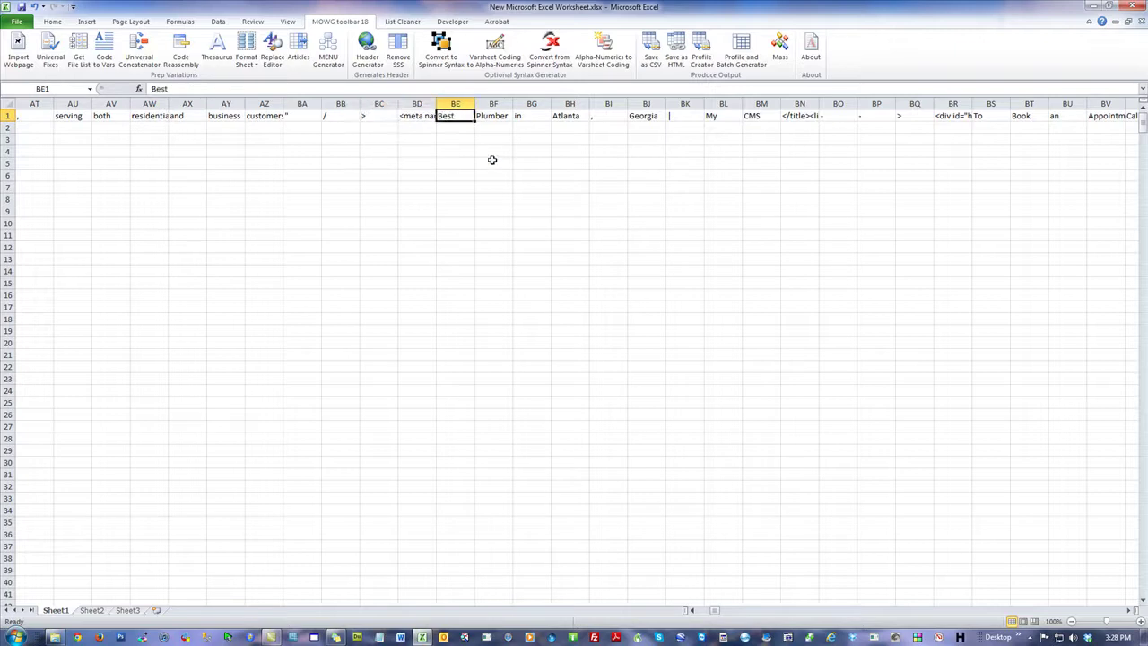
pyautogui.click(491, 116)
pyautogui.click(530, 114)
pyautogui.click(582, 116)
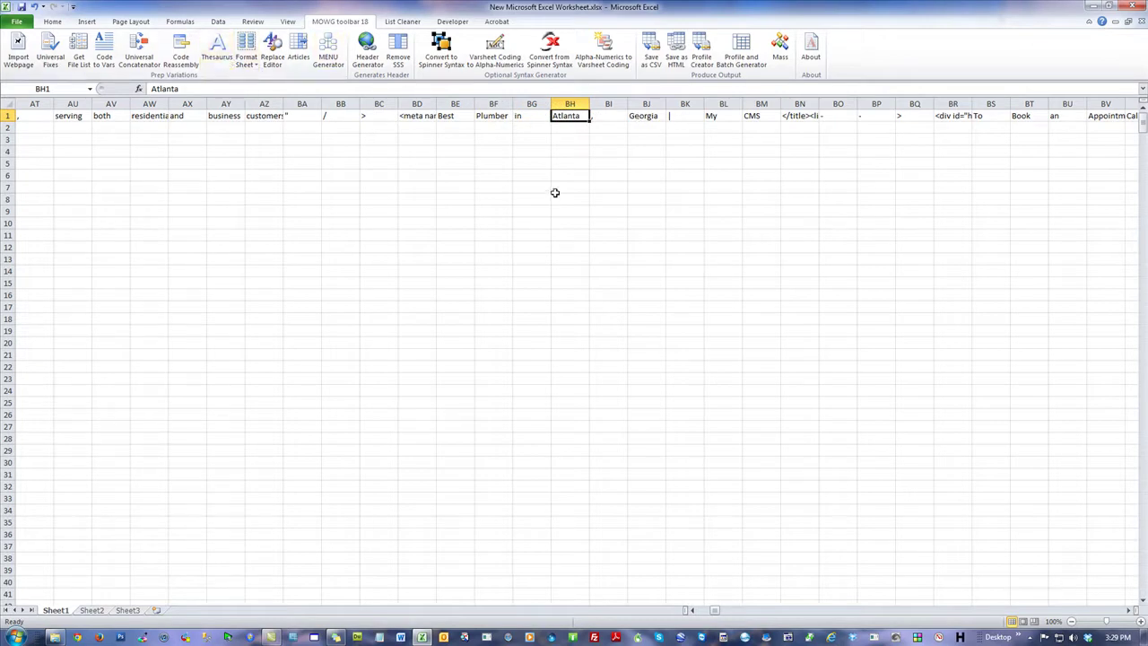
pyautogui.click(457, 116)
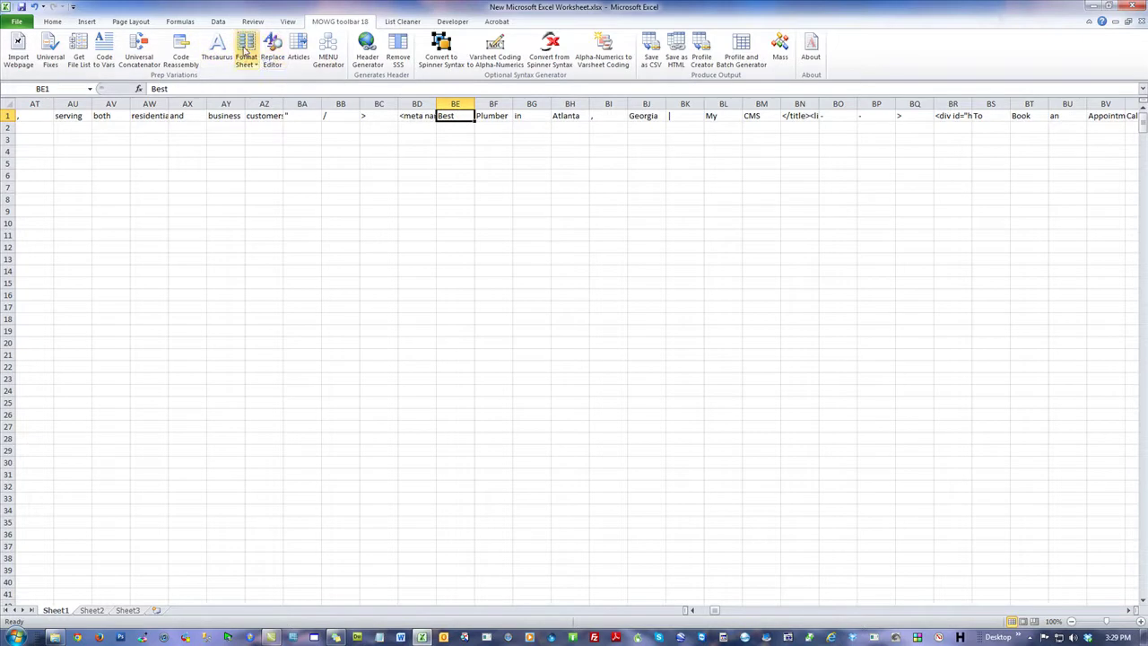
pyautogui.click(217, 47)
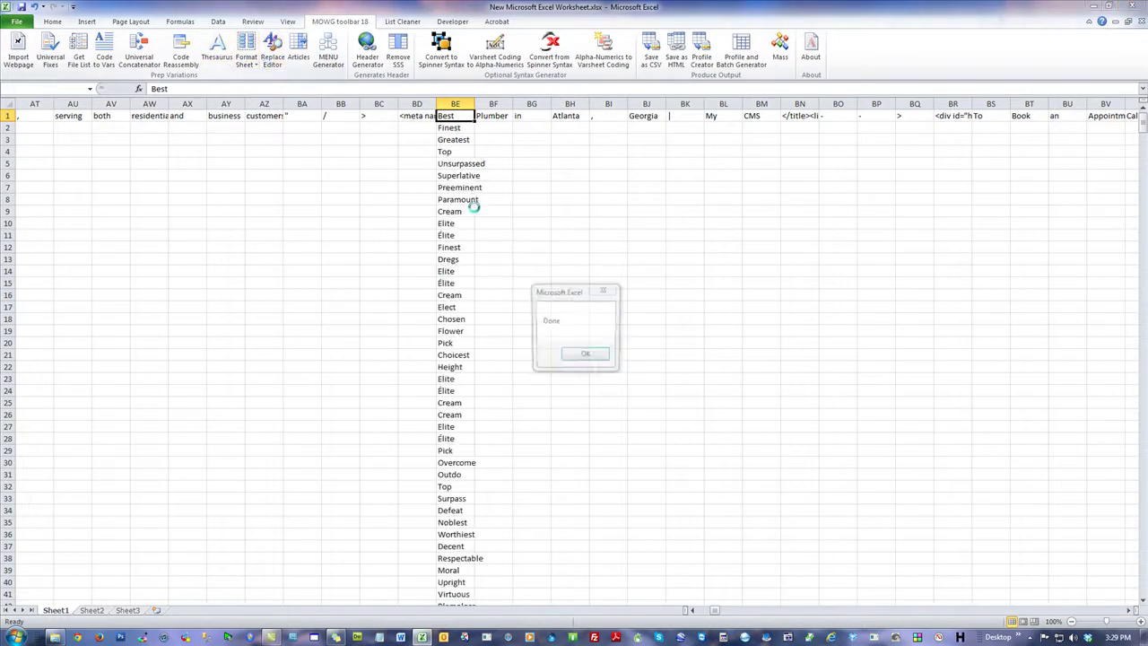
pyautogui.click(596, 358)
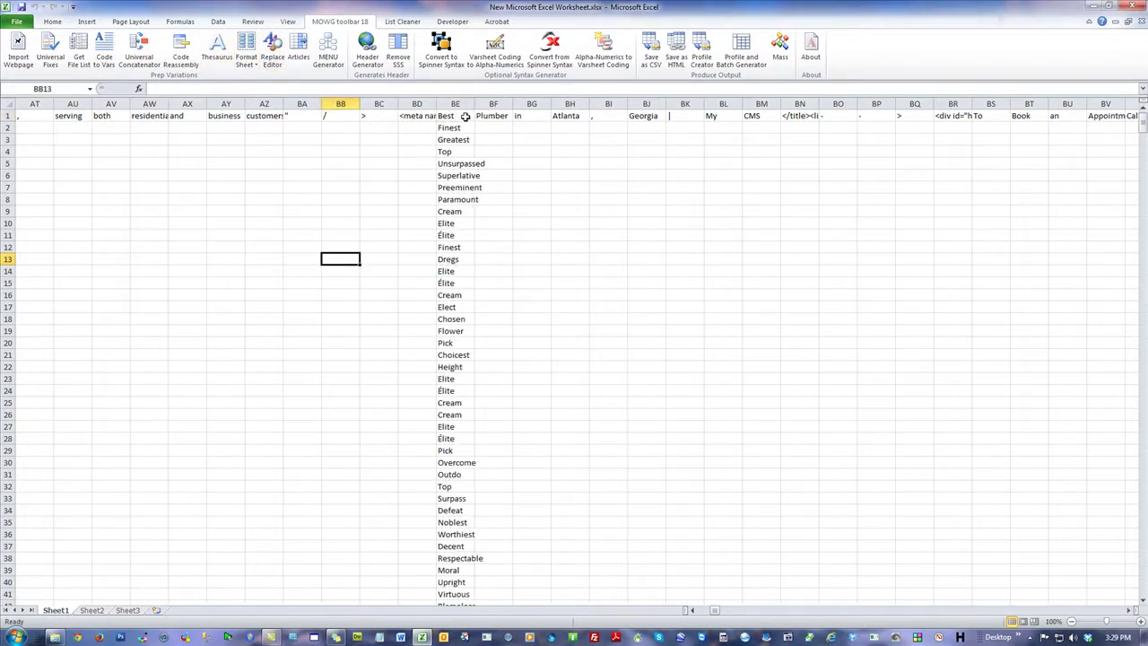
pyautogui.write('"')
pyautogui.click(384, 187)
pyautogui.moveTo(459, 127); pyautogui.dragTo(466, 639)
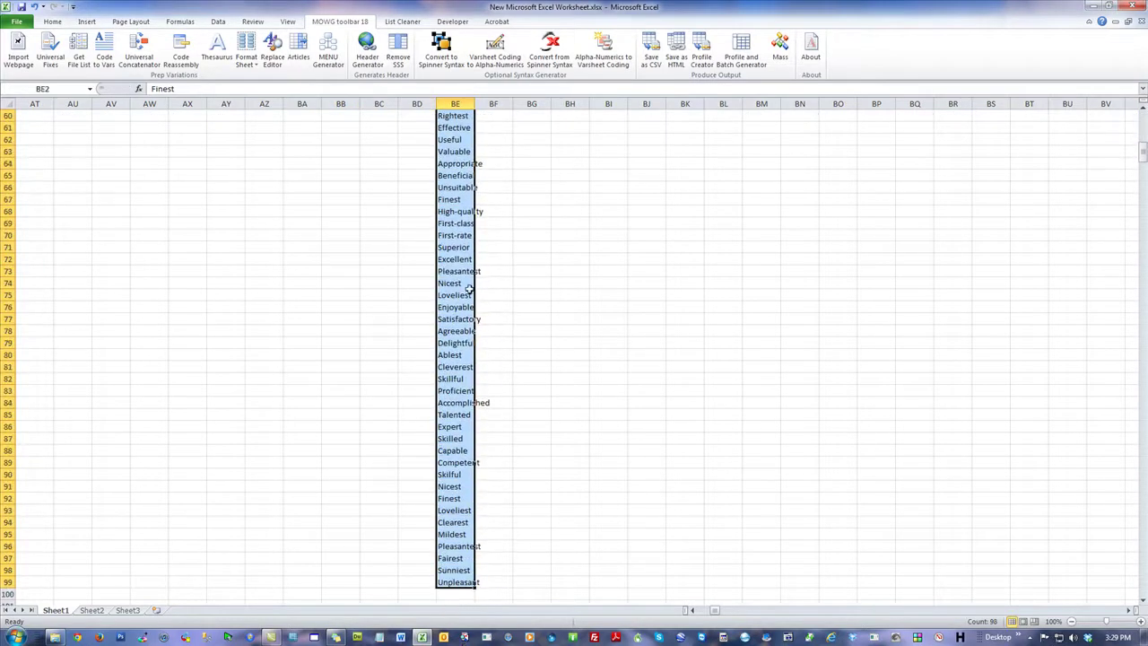
pyautogui.rightClick(468, 285)
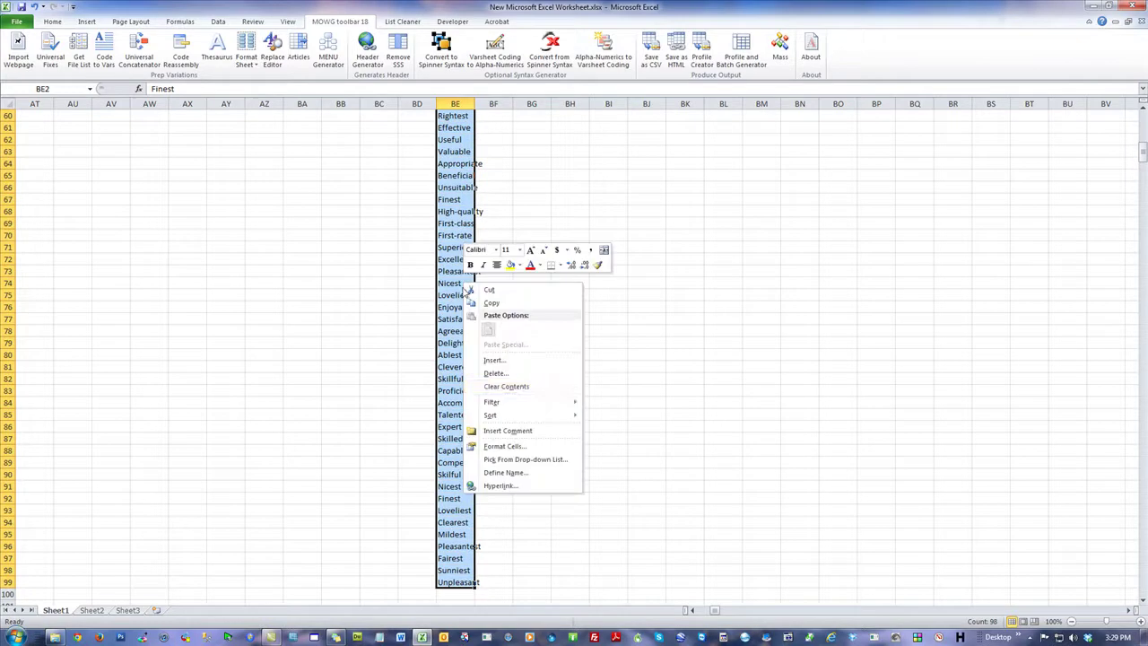
pyautogui.click(504, 373)
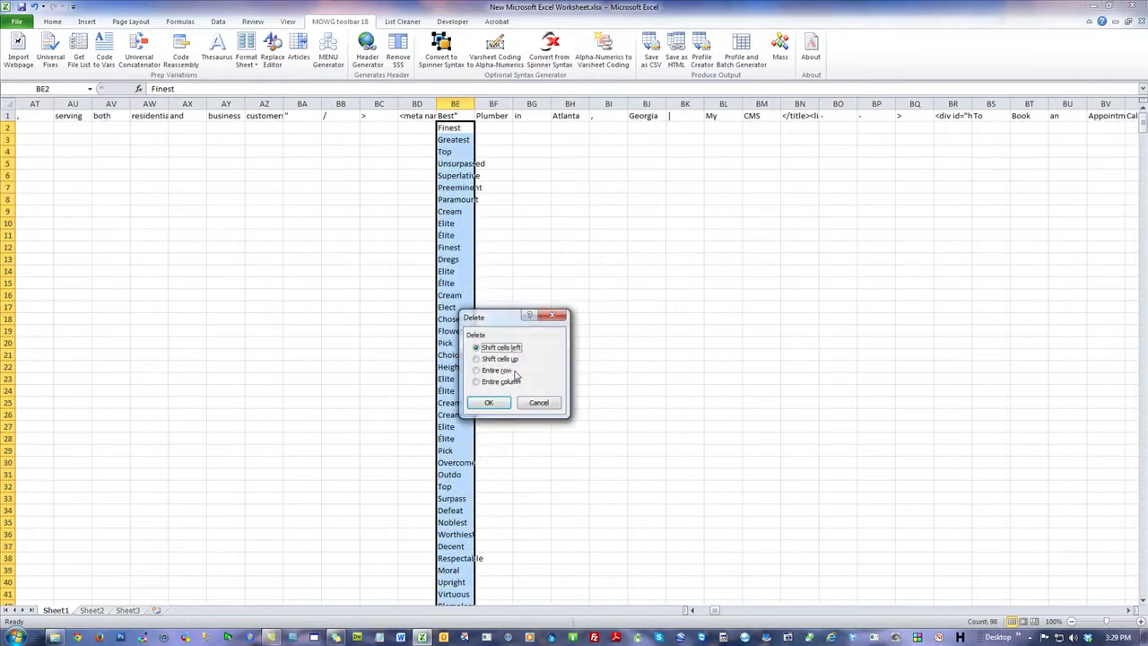
pyautogui.click(489, 402)
pyautogui.click(319, 228)
pyautogui.click(607, 246)
pyautogui.click(459, 115)
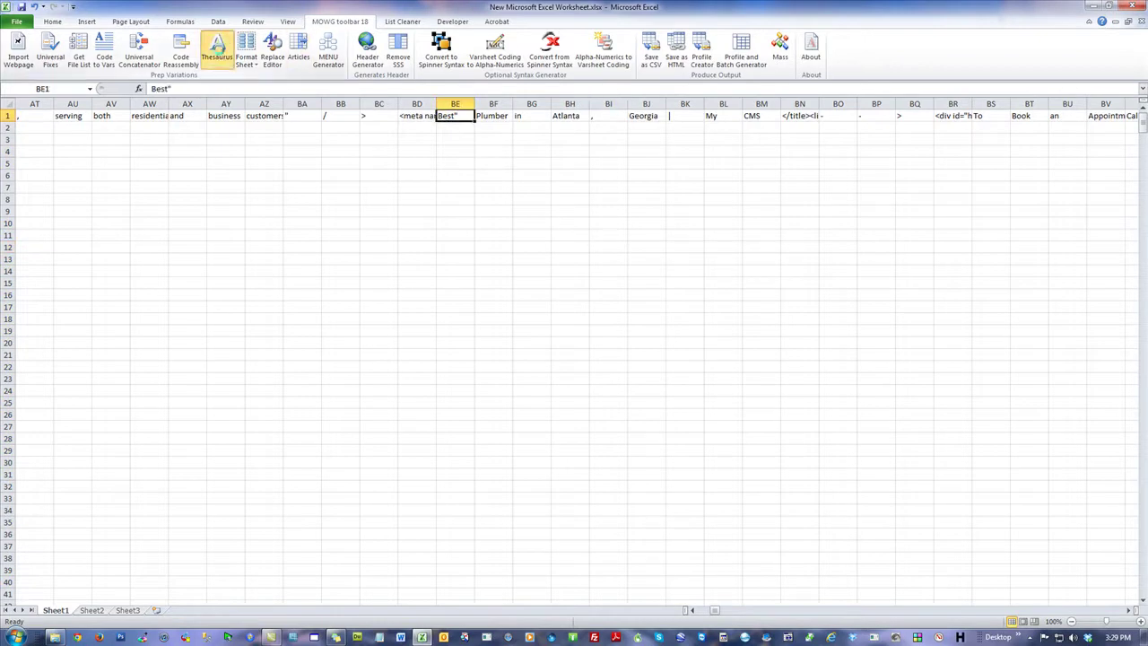
pyautogui.click(220, 54)
pyautogui.click(599, 357)
pyautogui.click(543, 189)
pyautogui.doubleClick(456, 114)
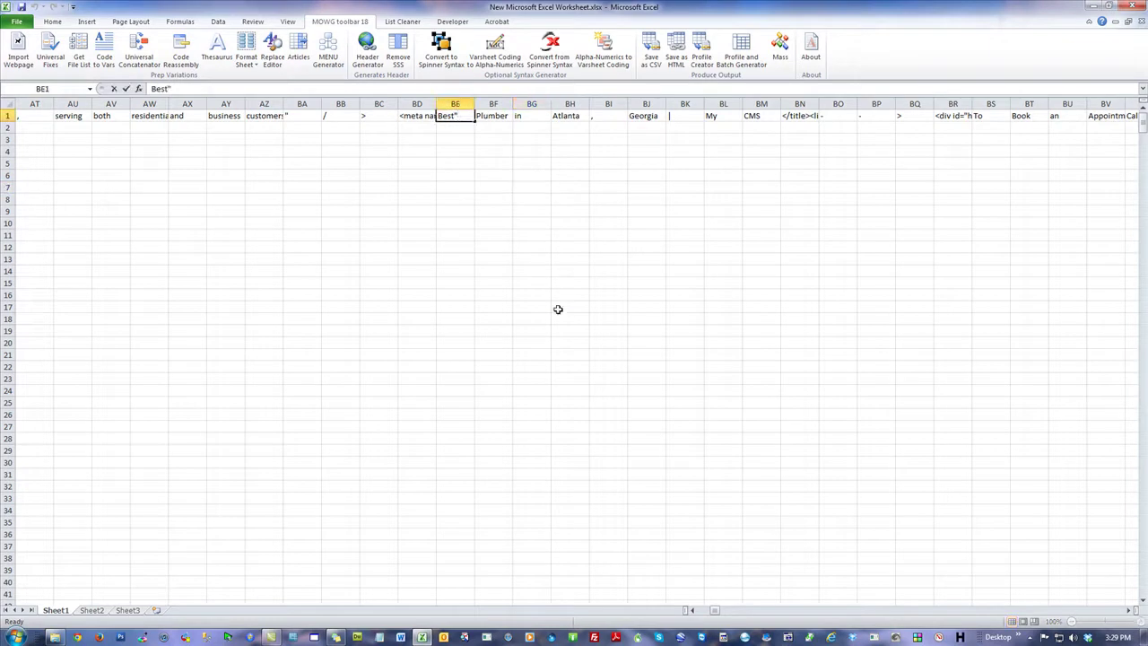
pyautogui.press('BackSpace')
pyautogui.click(585, 226)
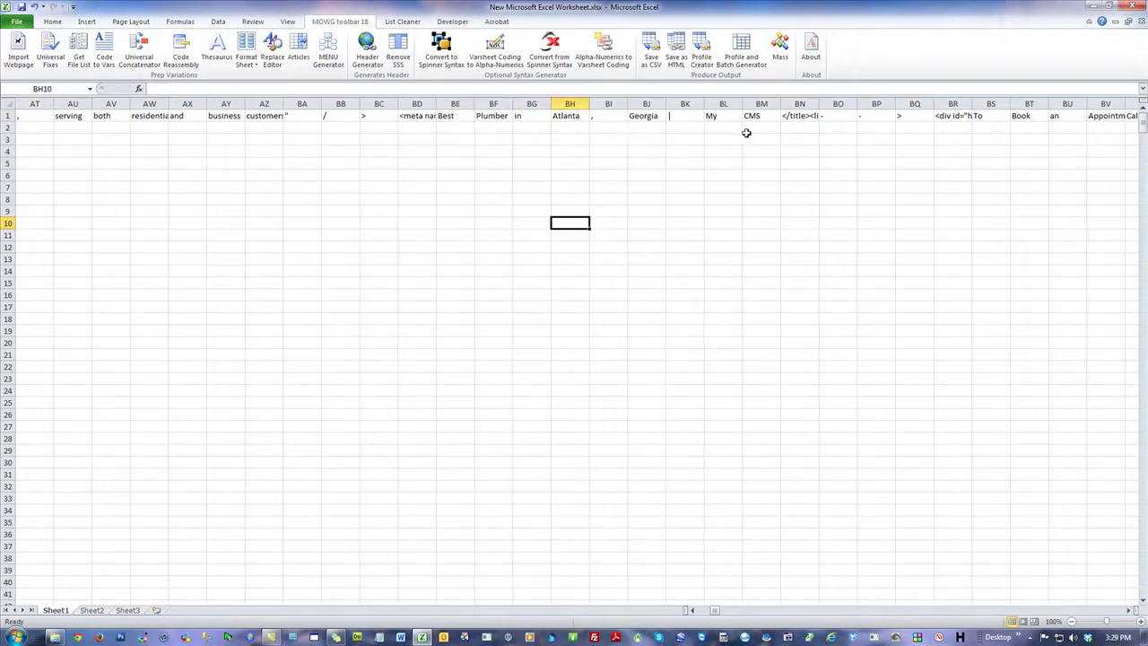
pyautogui.click(842, 115)
pyautogui.click(865, 115)
pyautogui.click(915, 114)
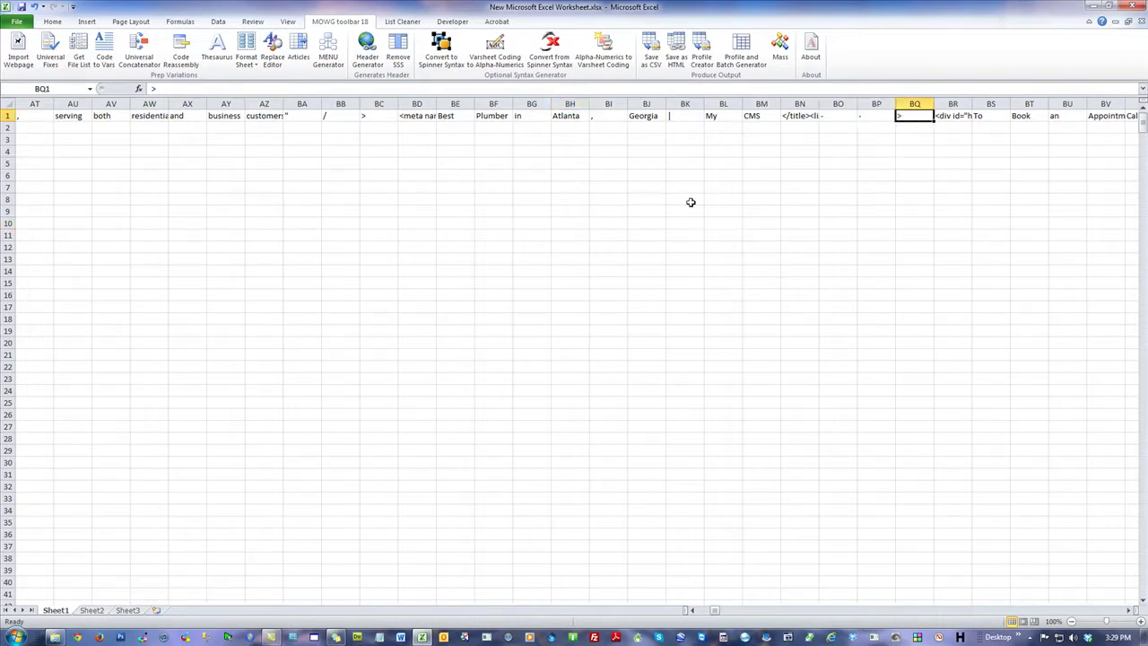
pyautogui.click(845, 117)
pyautogui.click(873, 114)
pyautogui.click(906, 115)
pyautogui.click(112, 58)
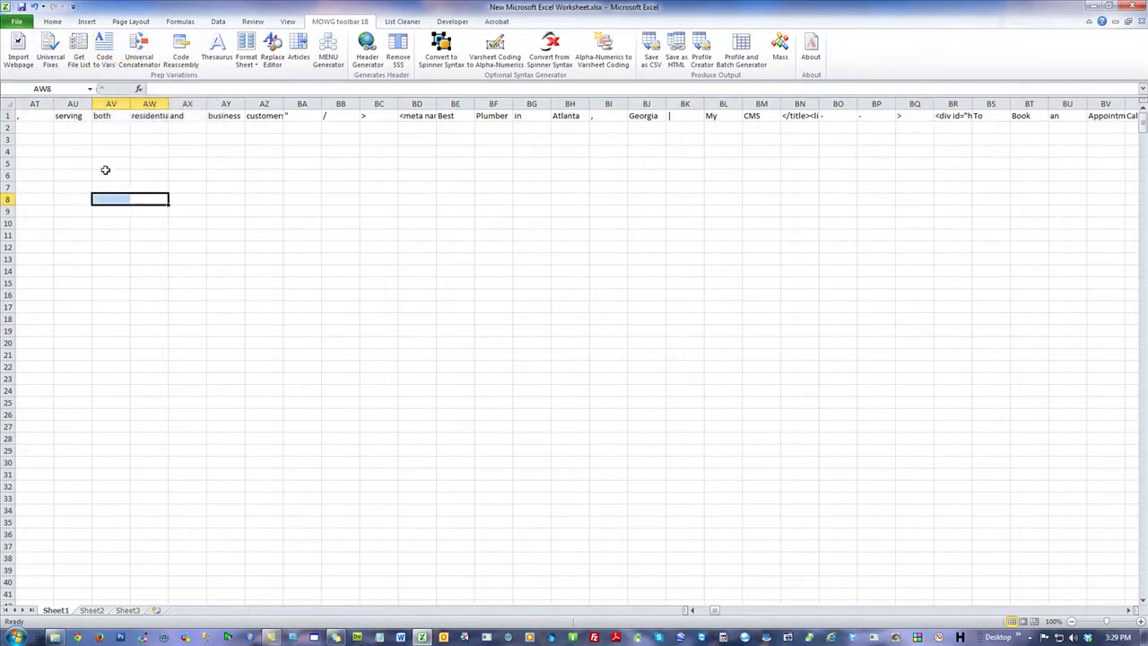
pyautogui.click(67, 138)
pyautogui.moveTo(76, 115); pyautogui.dragTo(174, 115)
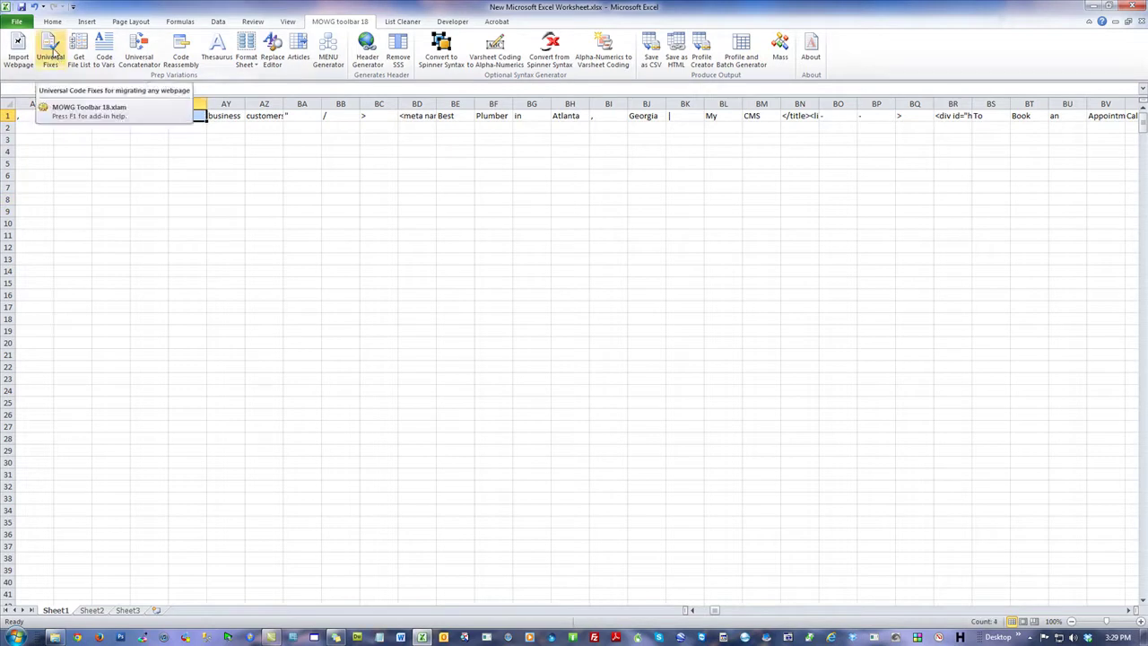
pyautogui.click(209, 188)
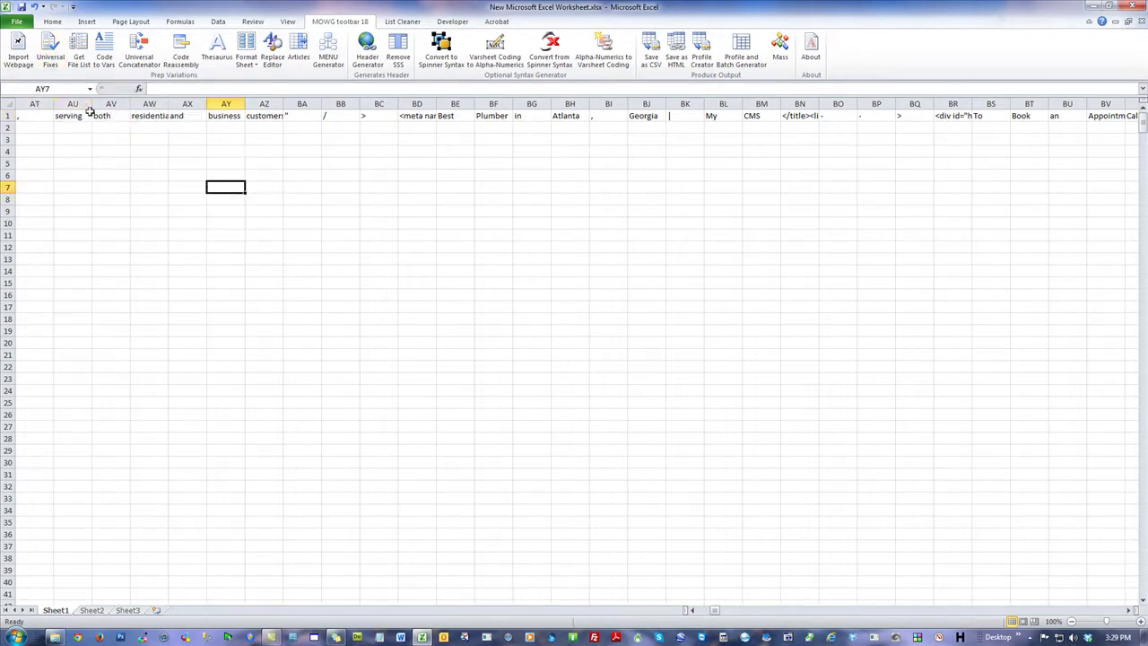
pyautogui.moveTo(80, 116); pyautogui.dragTo(184, 116)
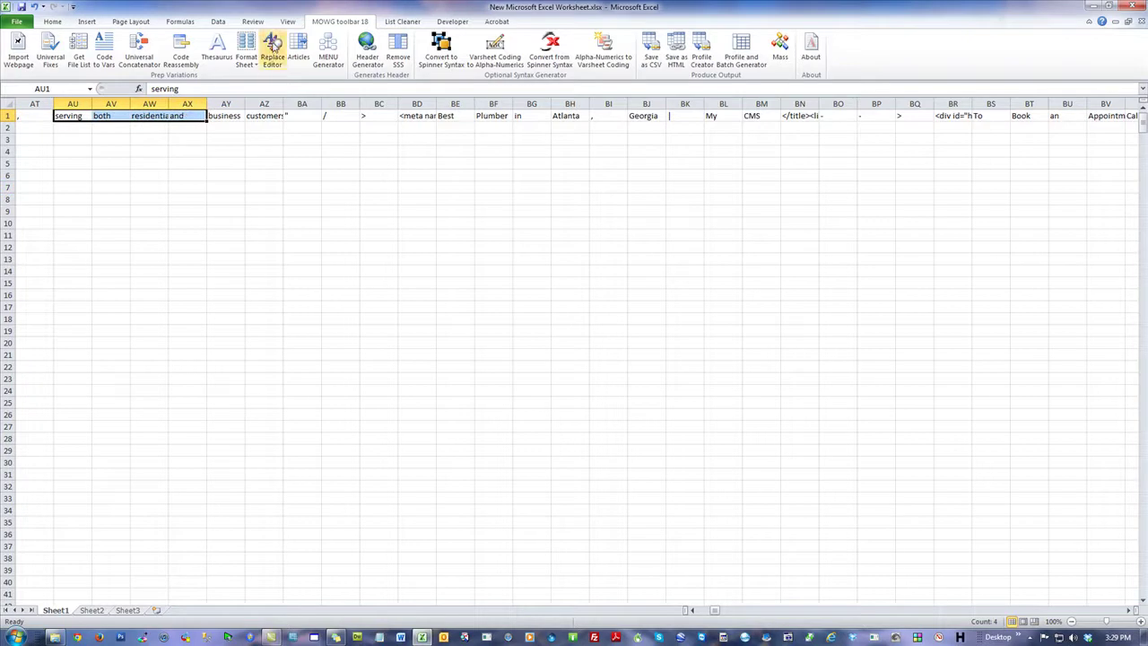
pyautogui.click(269, 50)
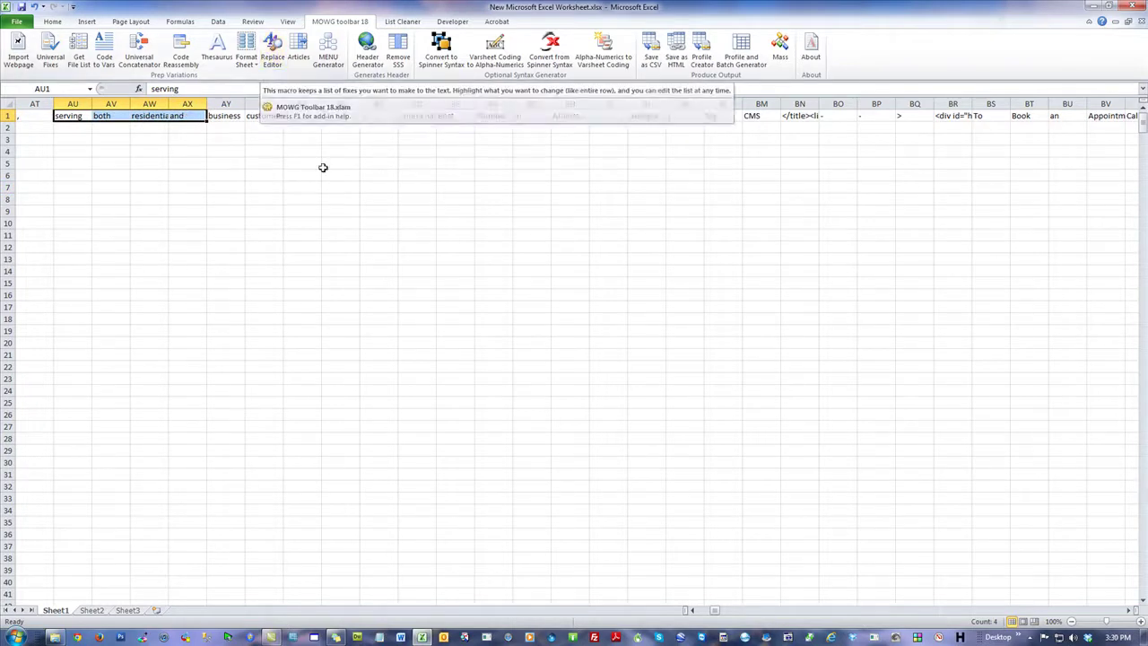
pyautogui.click(287, 115)
pyautogui.click(324, 176)
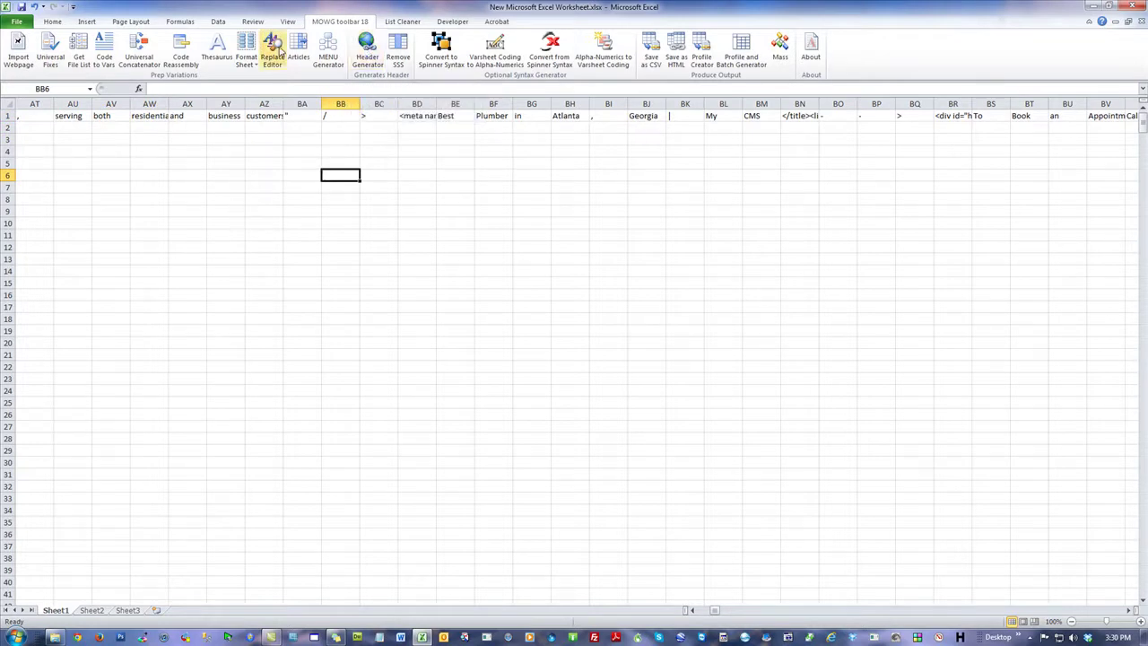
pyautogui.click(606, 189)
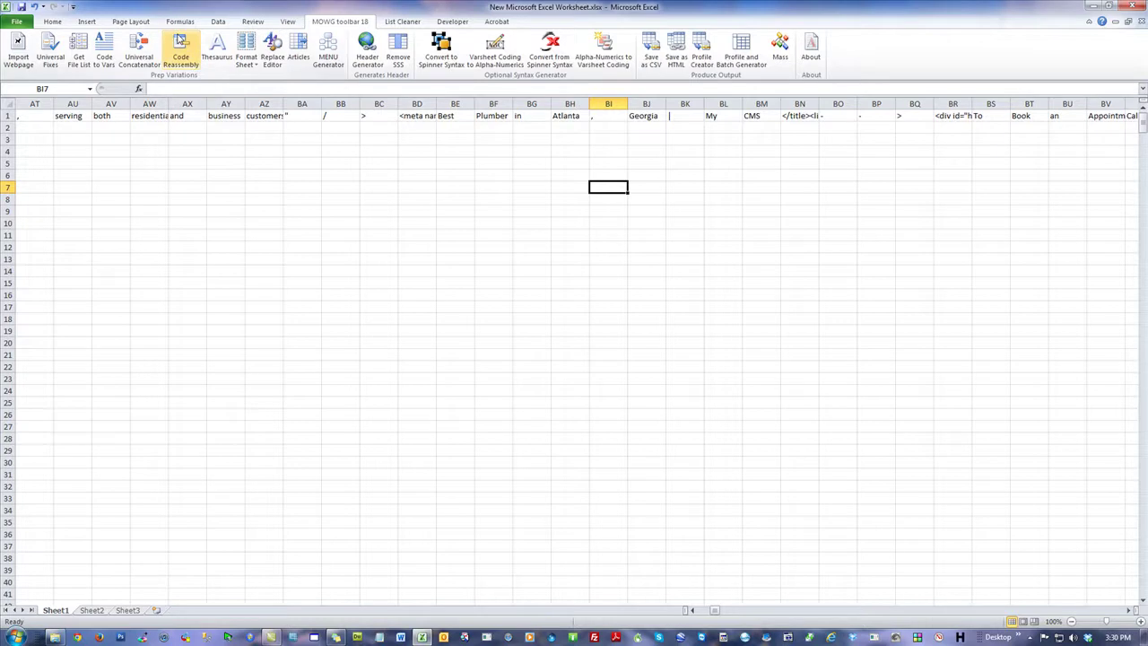
pyautogui.click(906, 117)
pyautogui.moveTo(901, 116); pyautogui.dragTo(839, 117)
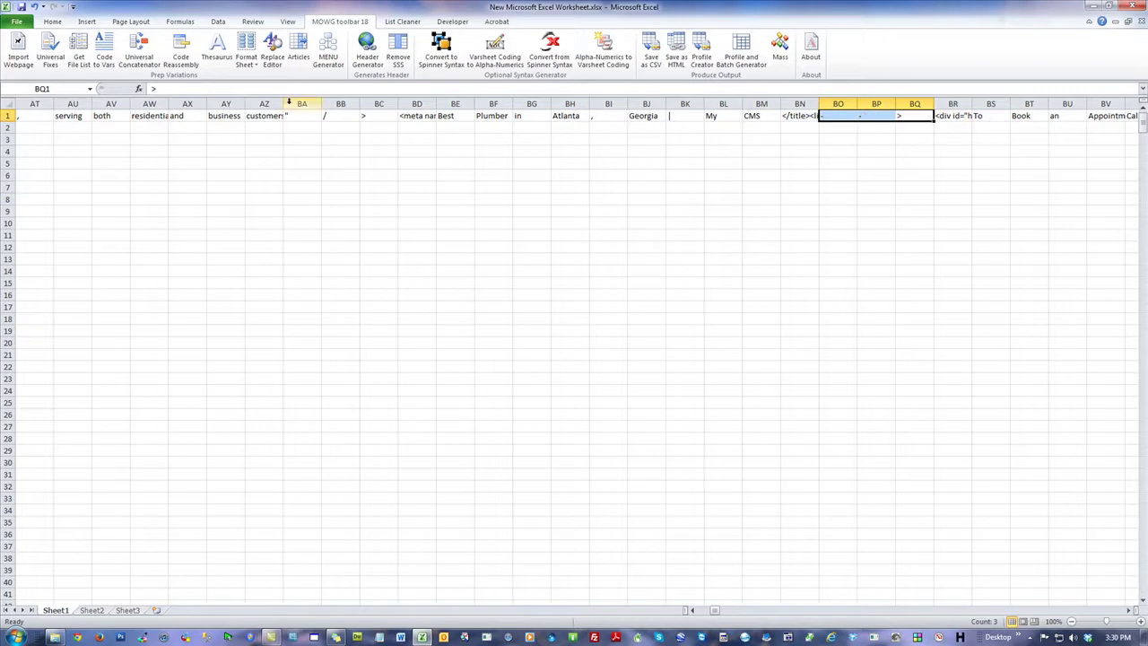
# Step: Join the selected cells with an empty connector, forming the --> fragment in BO1
pyautogui.click(180, 54)
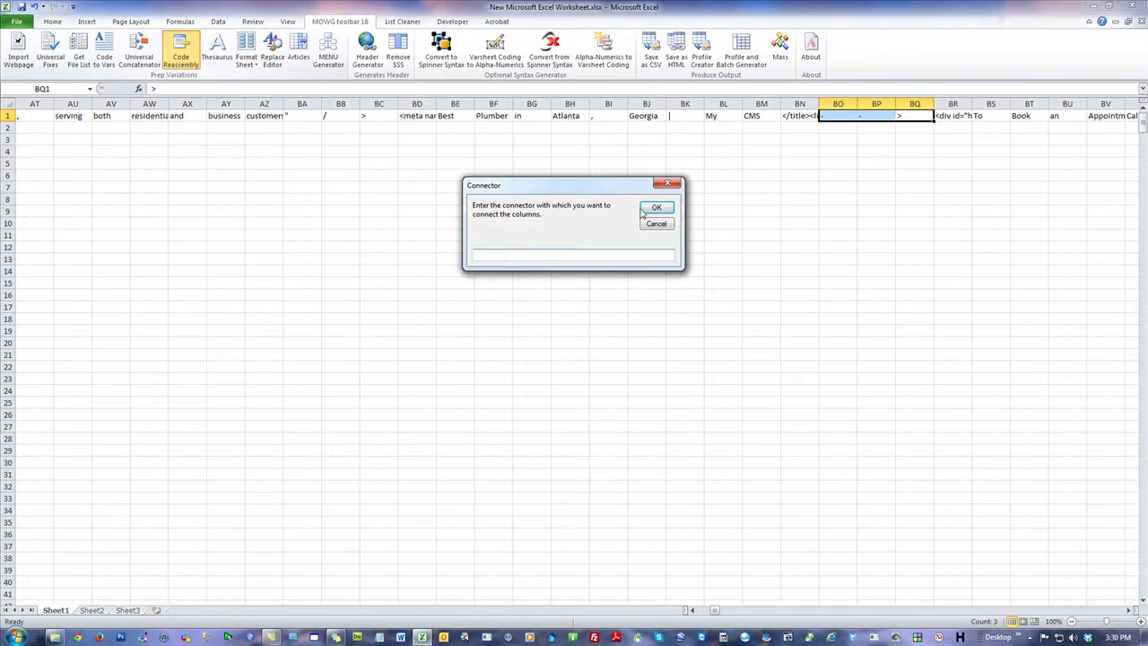
pyautogui.click(654, 208)
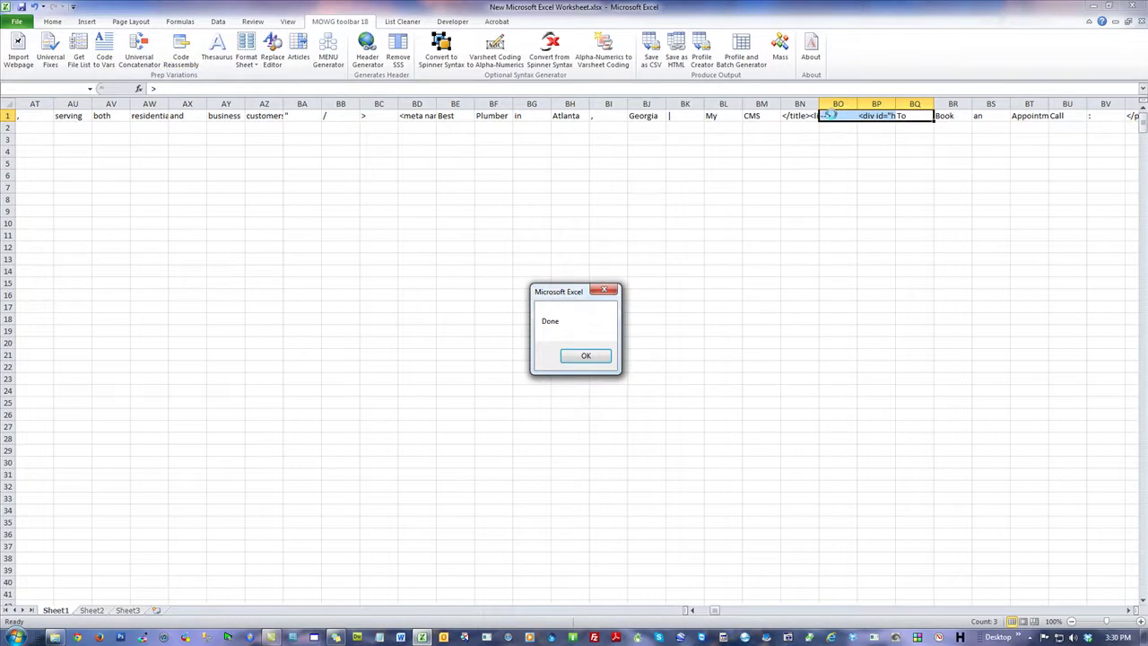
pyautogui.click(592, 355)
pyautogui.click(929, 235)
pyautogui.click(820, 115)
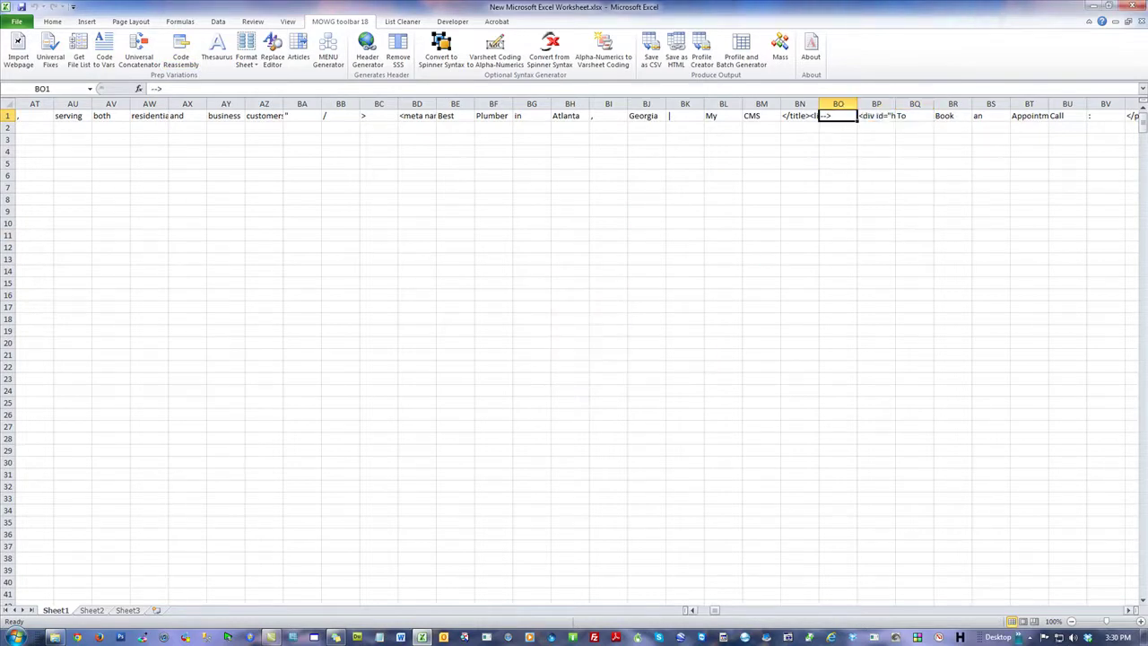
# Step: Join the opening bracket and area code cells into BX1 with an empty connector, giving -630
pyautogui.click(1130, 611)
pyautogui.moveTo(1130, 611); pyautogui.dragTo(1131, 611)
pyautogui.click(728, 154)
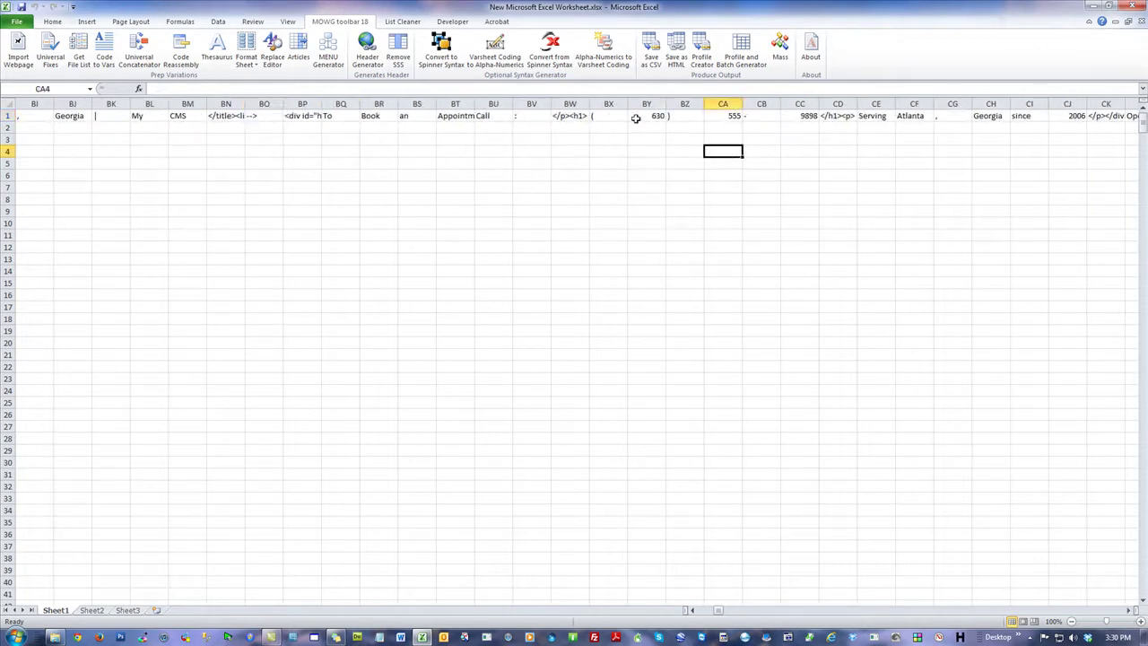
pyautogui.moveTo(806, 116); pyautogui.dragTo(614, 117)
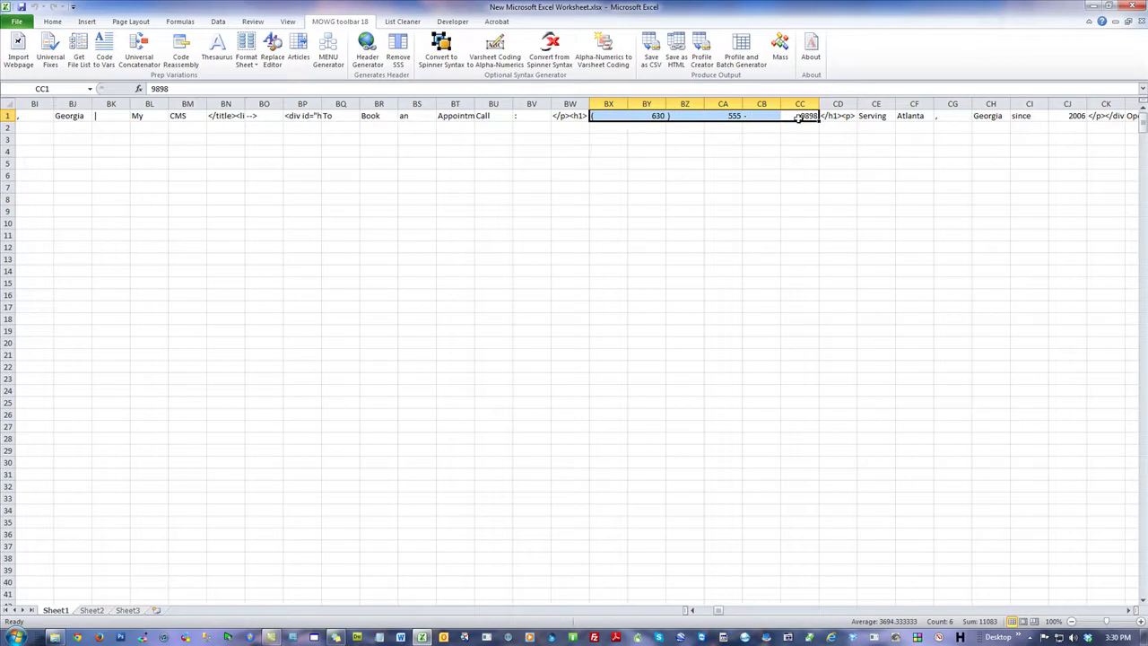
pyautogui.click(638, 177)
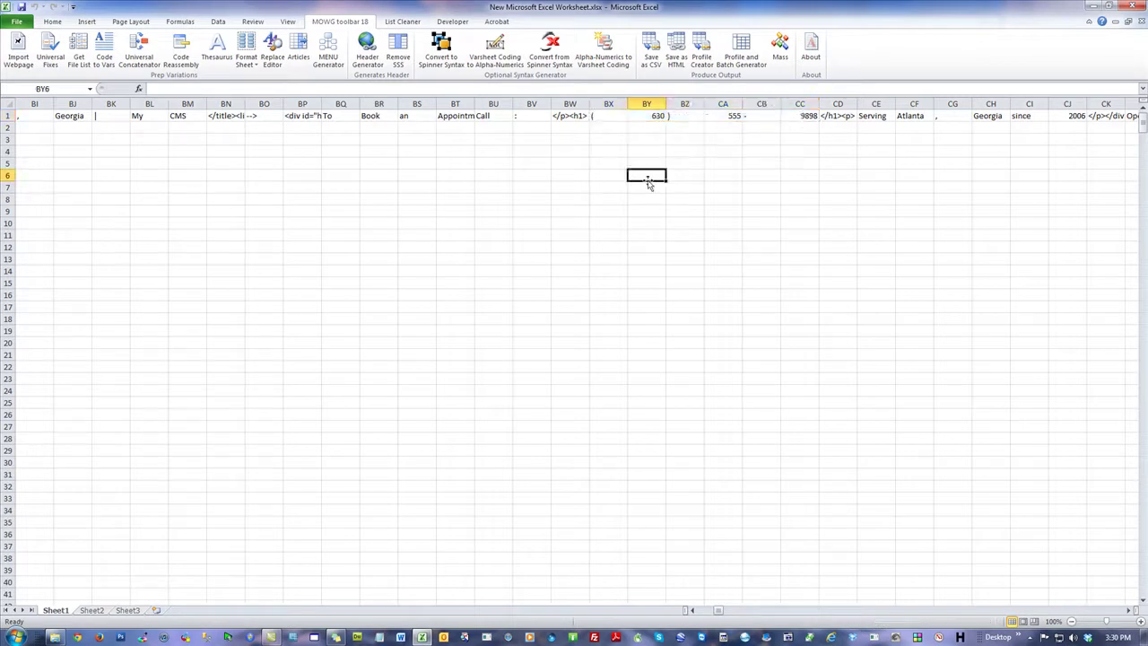
pyautogui.moveTo(606, 116); pyautogui.dragTo(684, 116)
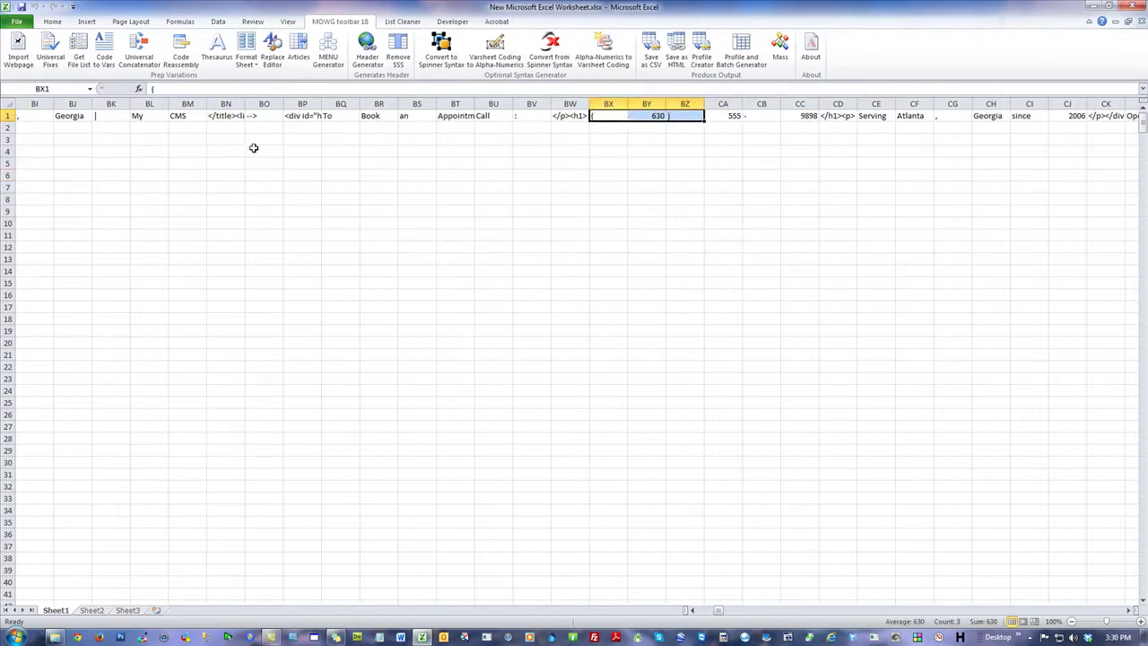
pyautogui.click(197, 67)
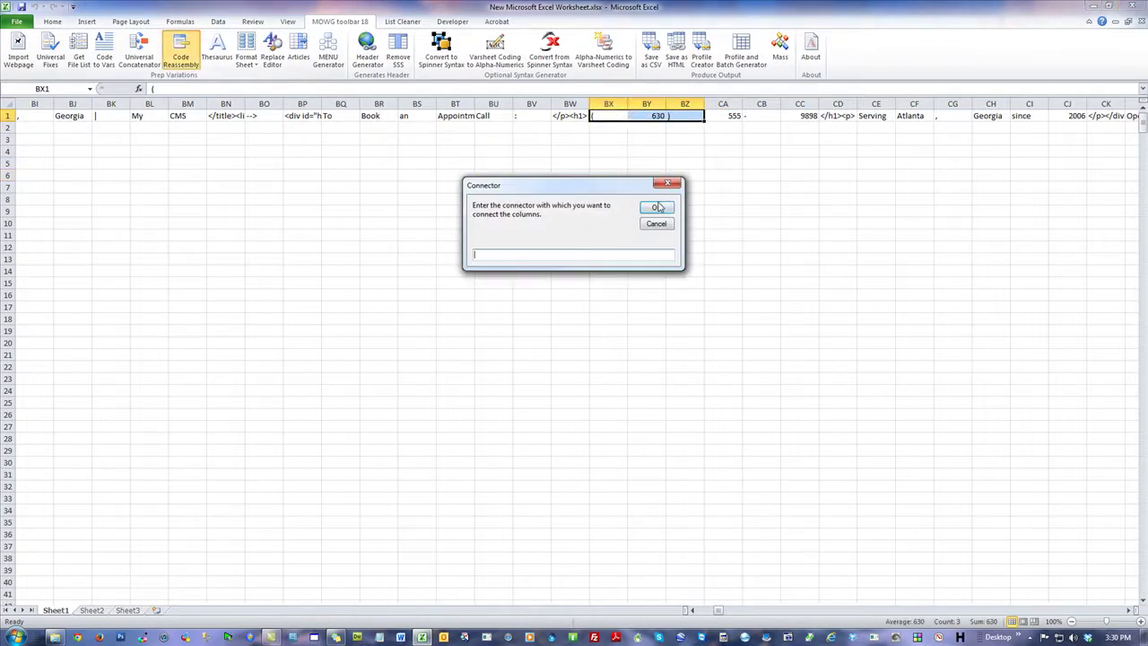
pyautogui.click(656, 209)
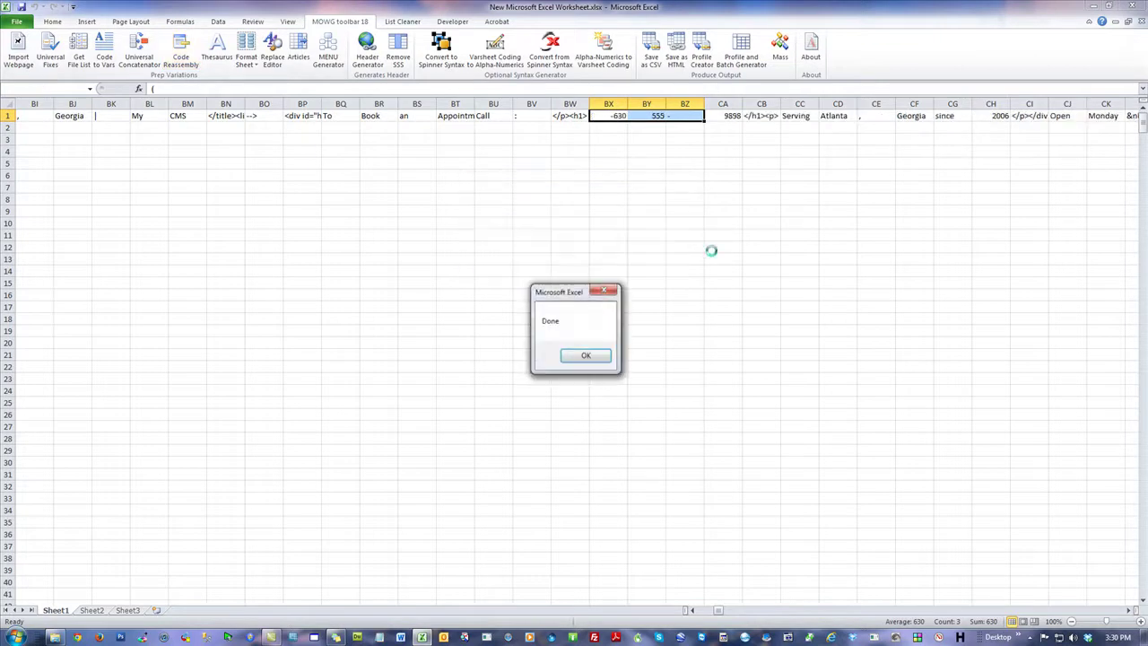
pyautogui.click(585, 356)
# Step: Replace -630 in BX1 with the text entry '(630)
pyautogui.doubleClick(611, 114)
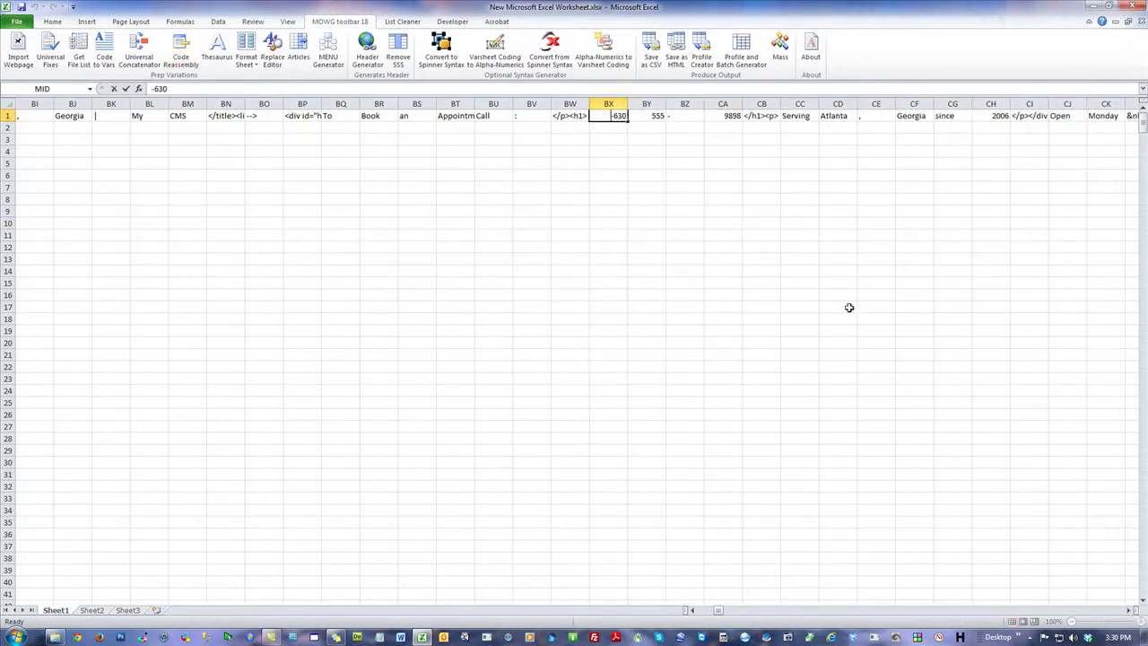
pyautogui.press('BackSpace')
pyautogui.click(835, 263)
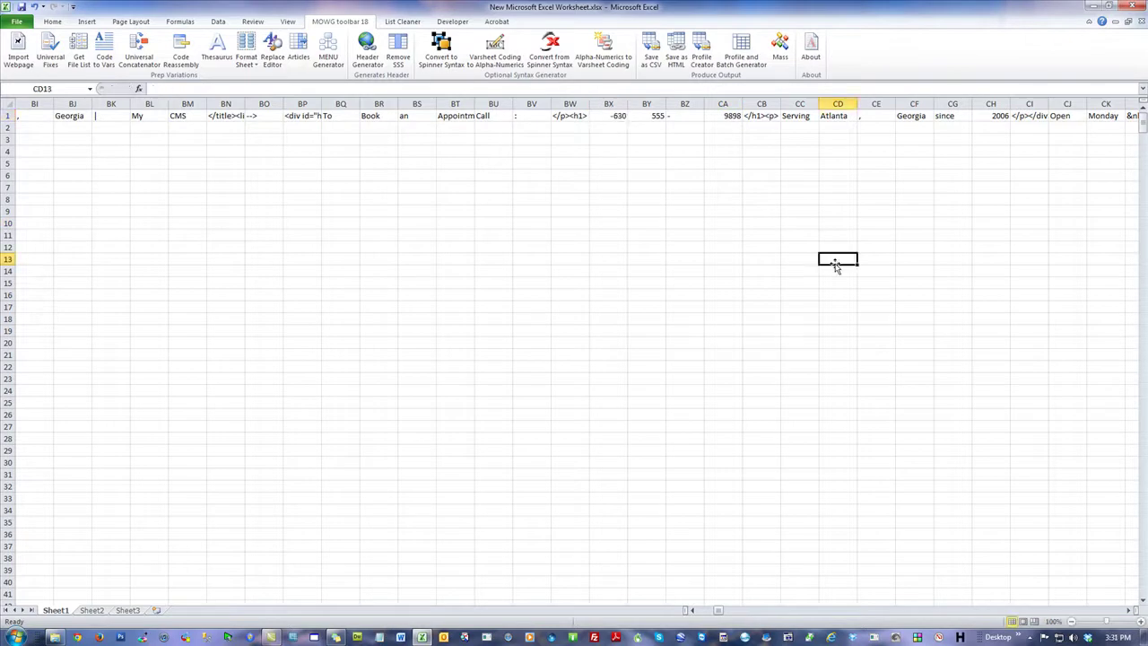
pyautogui.click(618, 115)
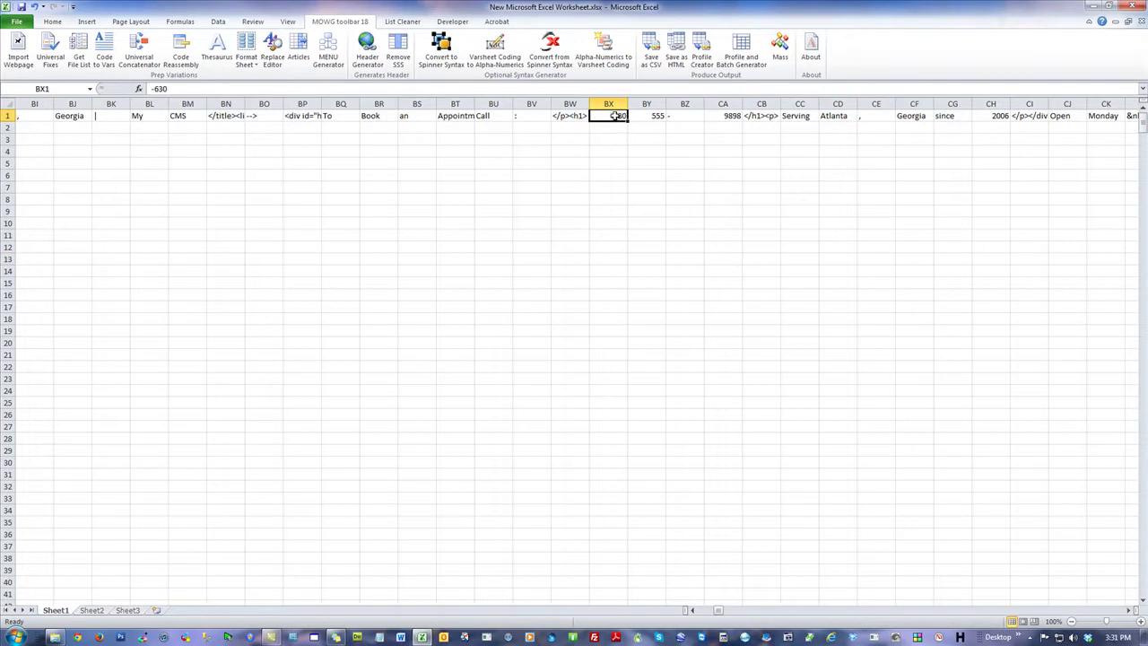
pyautogui.press('F2')
pyautogui.press('Home')
pyautogui.press('Delete')
pyautogui.write("'(630")
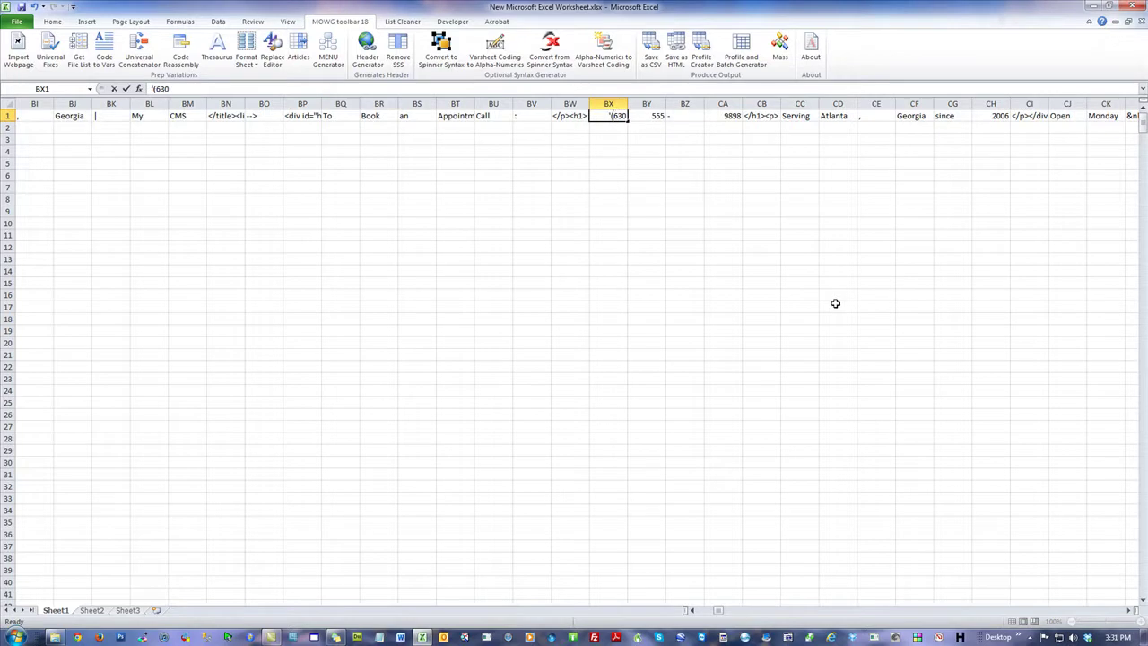
pyautogui.write(')')
pyautogui.click(787, 305)
# Step: Verify BX1's stored text value, then select the remaining phone pieces BY1 to CA1
pyautogui.click(517, 237)
pyautogui.click(613, 116)
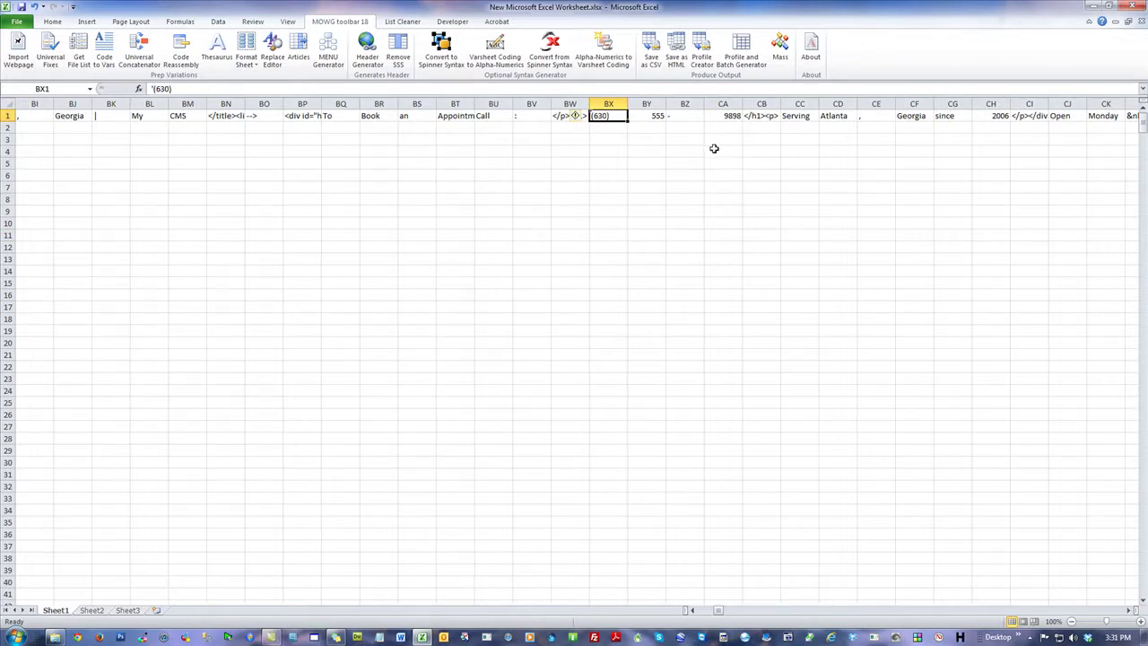
pyautogui.click(714, 148)
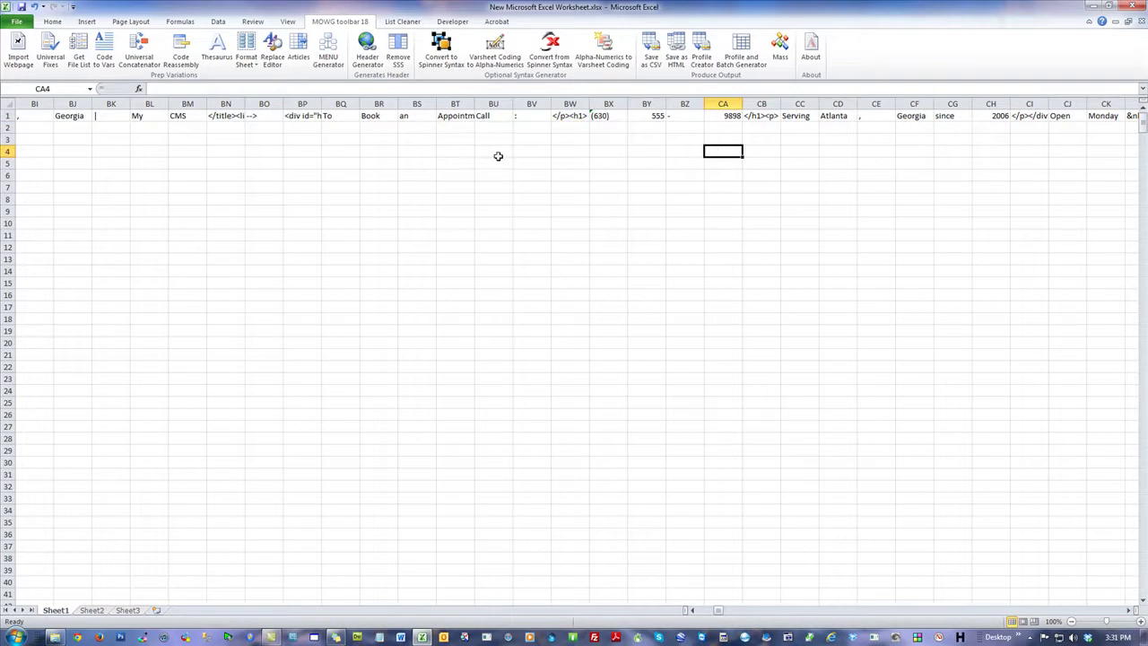
pyautogui.click(607, 116)
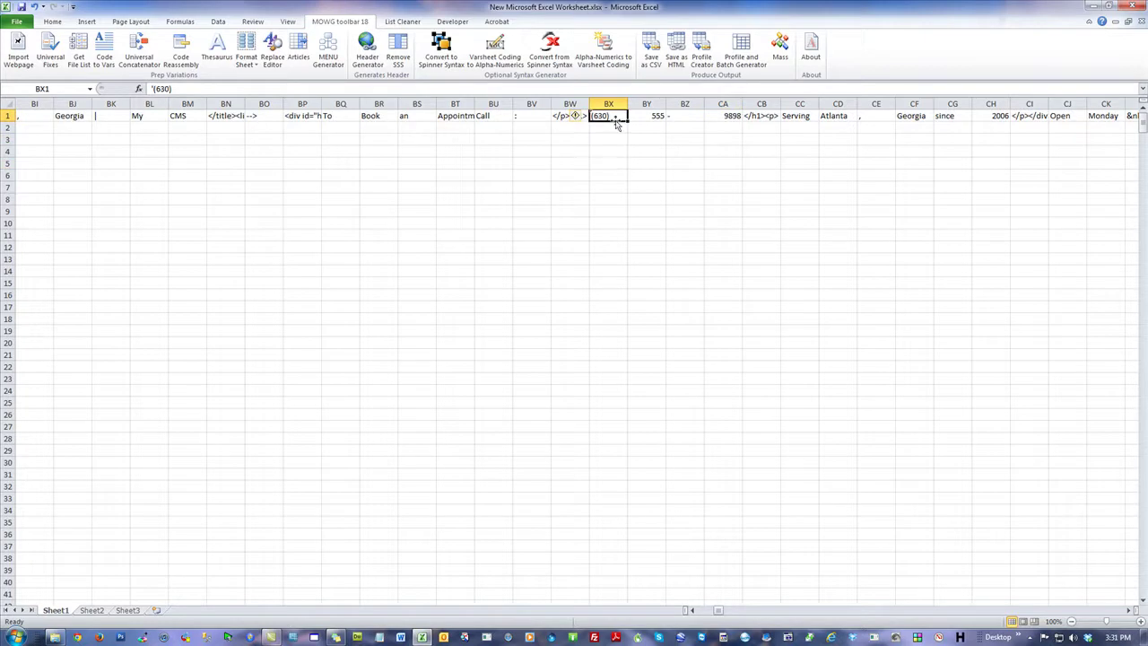
pyautogui.click(696, 137)
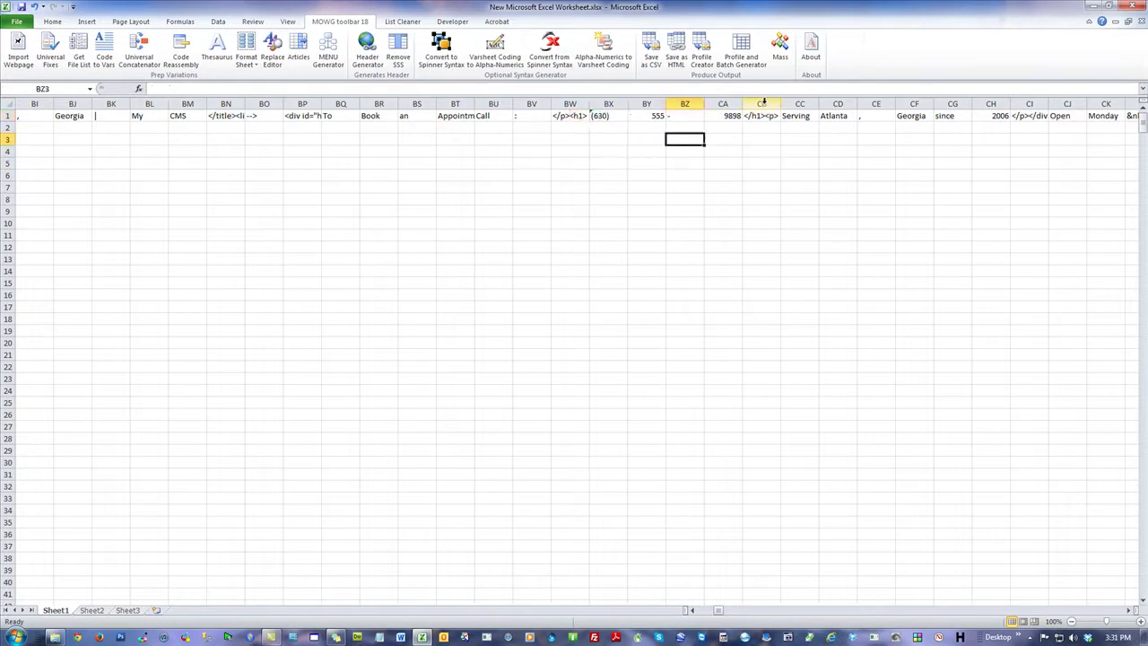
pyautogui.click(730, 116)
pyautogui.hotkey('shift', 'Left')
pyautogui.hotkey('shift', 'Left')
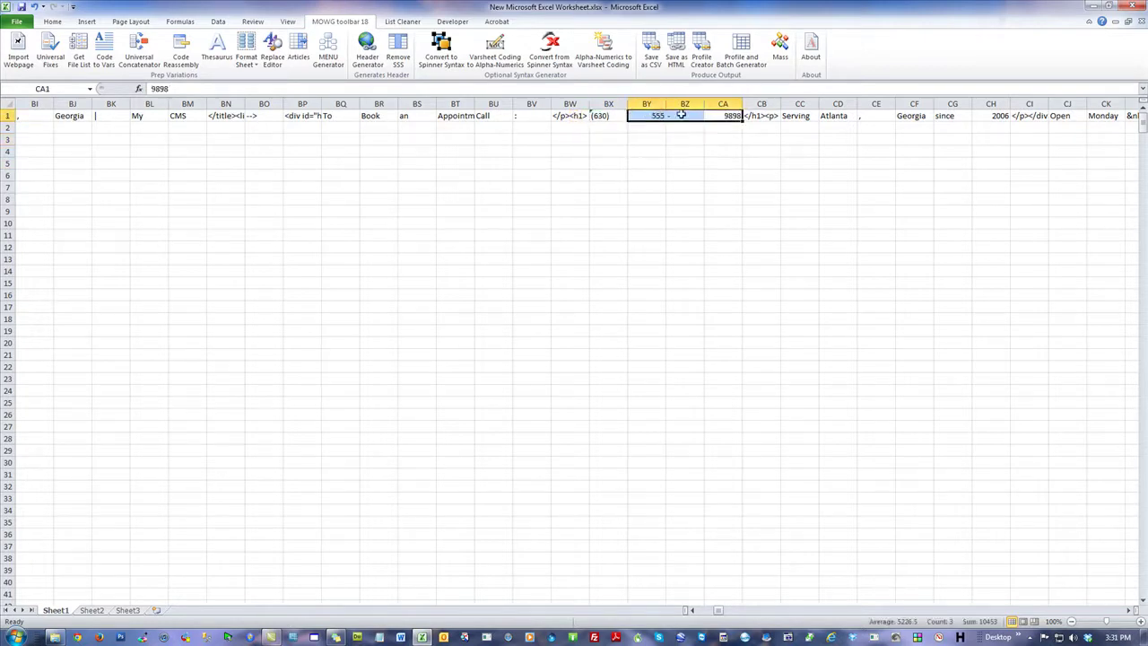
# Step: Join the number fragments in BY1:CA1 into one cell with no connector
pyautogui.click(178, 52)
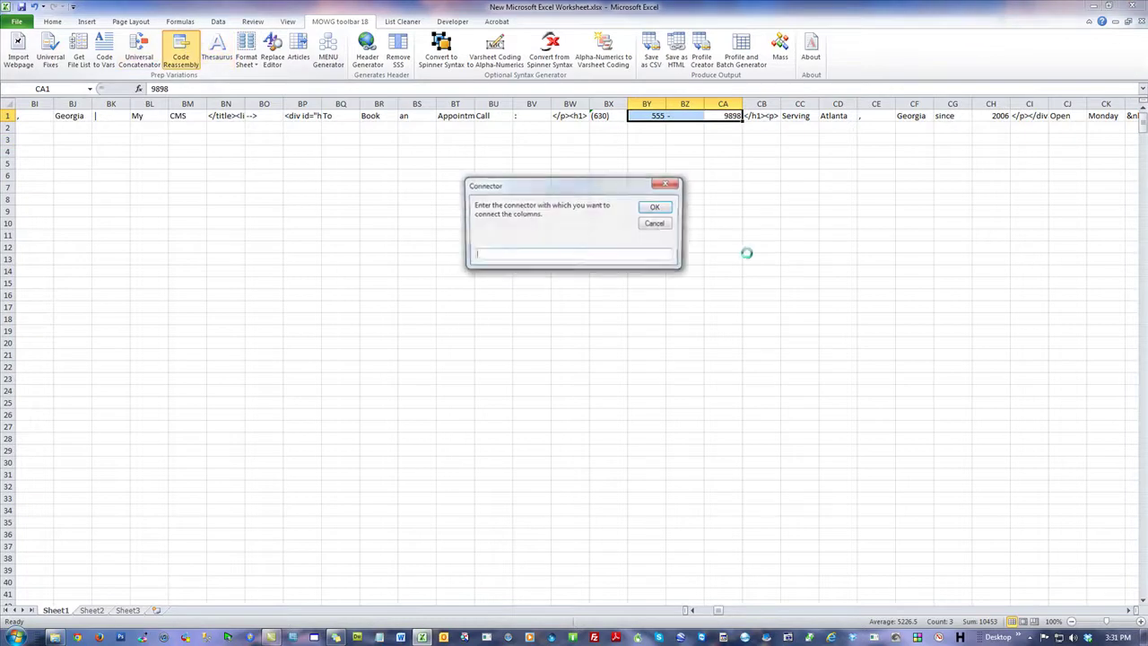
pyautogui.click(652, 207)
pyautogui.click(586, 356)
pyautogui.click(753, 222)
# Step: Join the area code and number in BX1:BY1 with an empty connector
pyautogui.moveTo(652, 116); pyautogui.dragTo(599, 117)
pyautogui.click(184, 56)
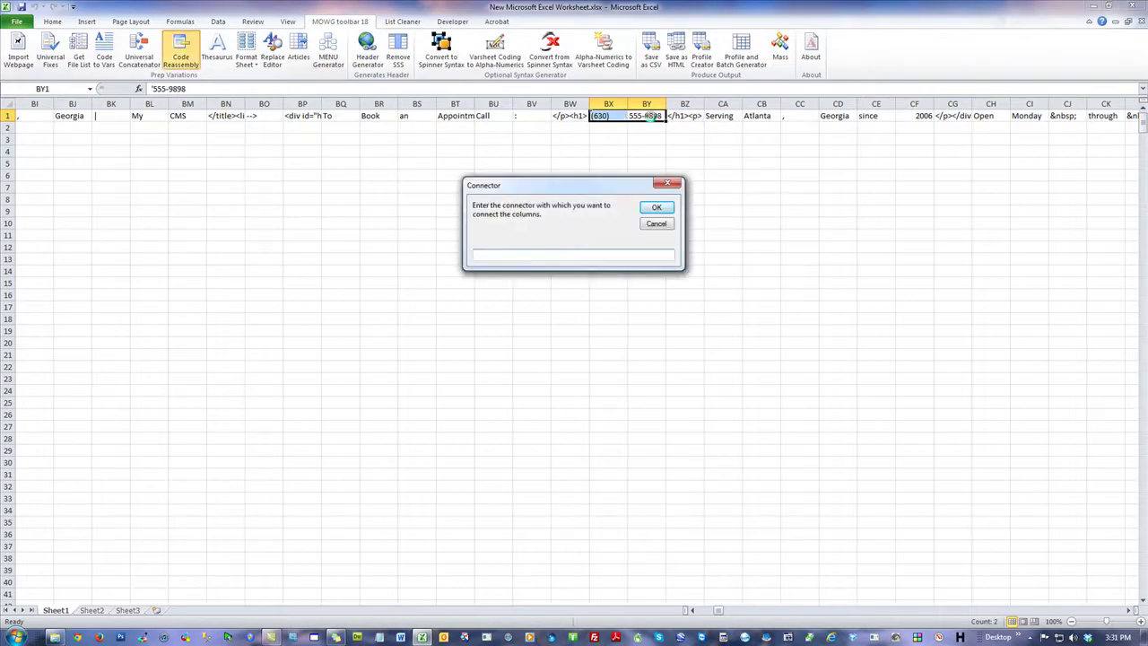
pyautogui.click(657, 208)
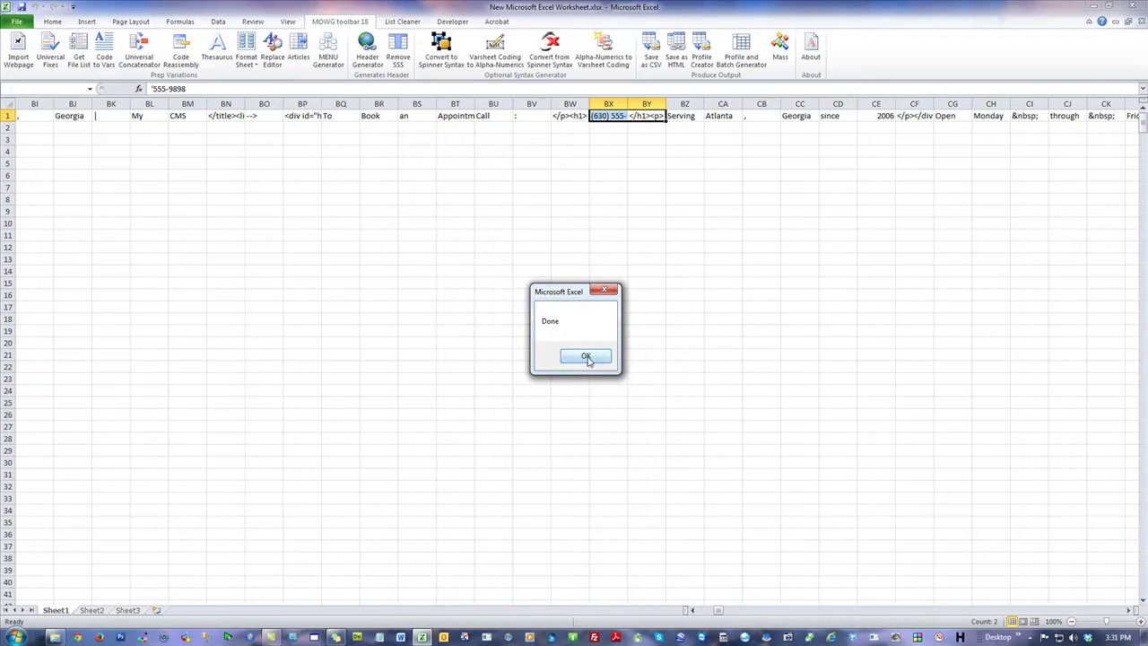
pyautogui.click(589, 356)
# Step: Autofit column BX and check the full phone number in BX1
pyautogui.doubleClick(626, 102)
pyautogui.click(632, 175)
pyautogui.click(613, 117)
pyautogui.click(717, 211)
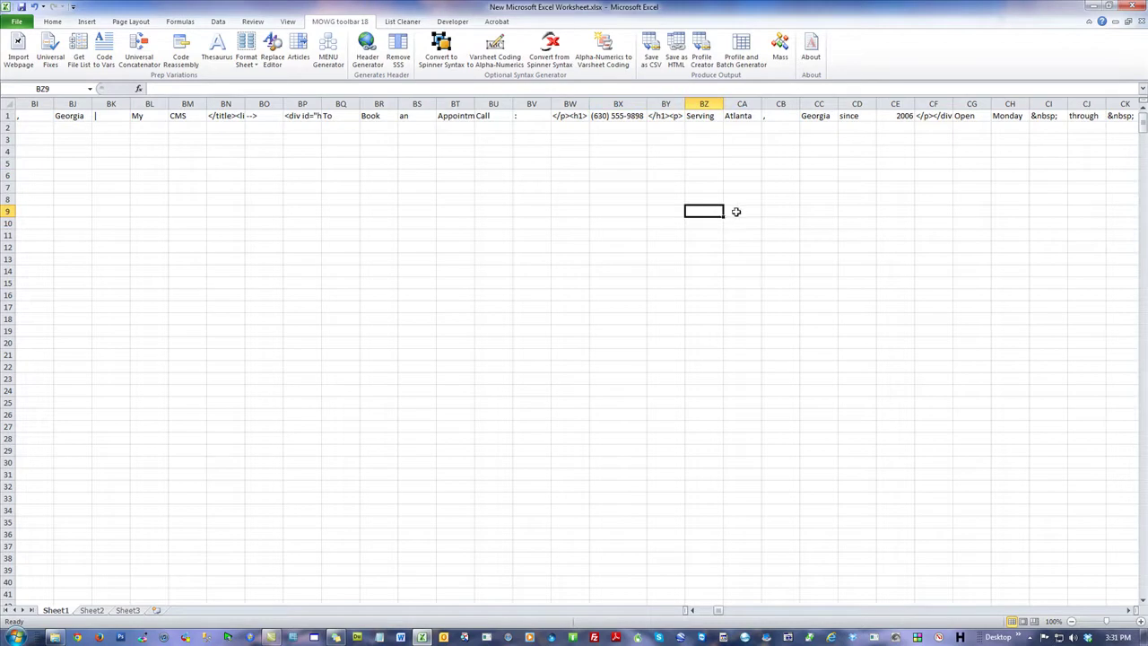
pyautogui.click(598, 115)
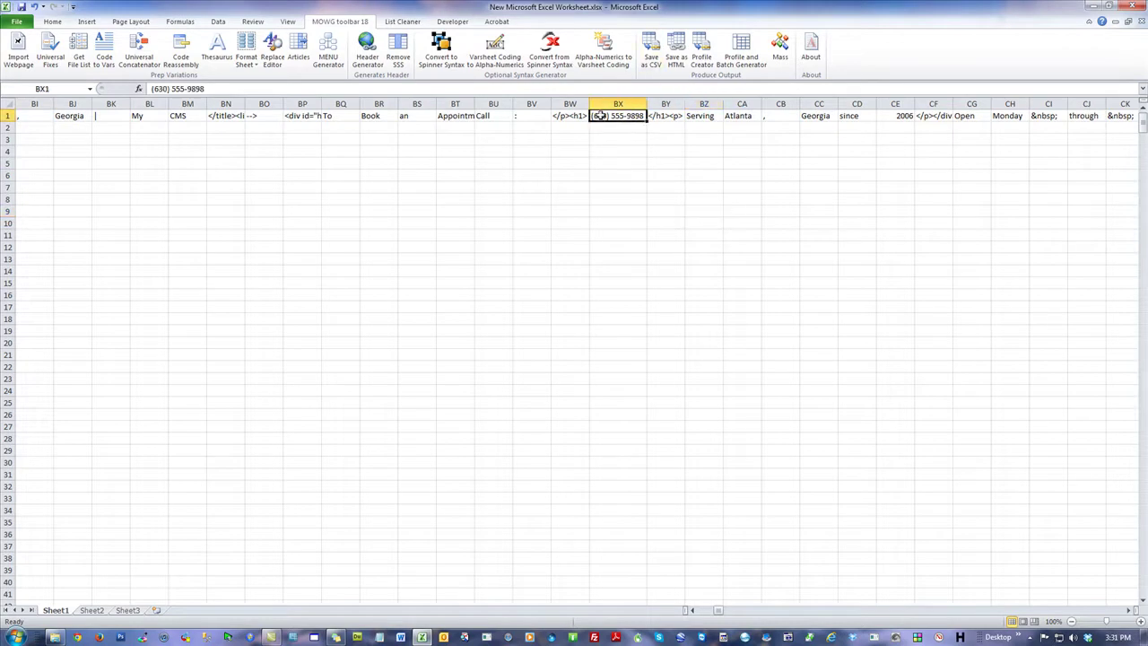
pyautogui.click(151, 89)
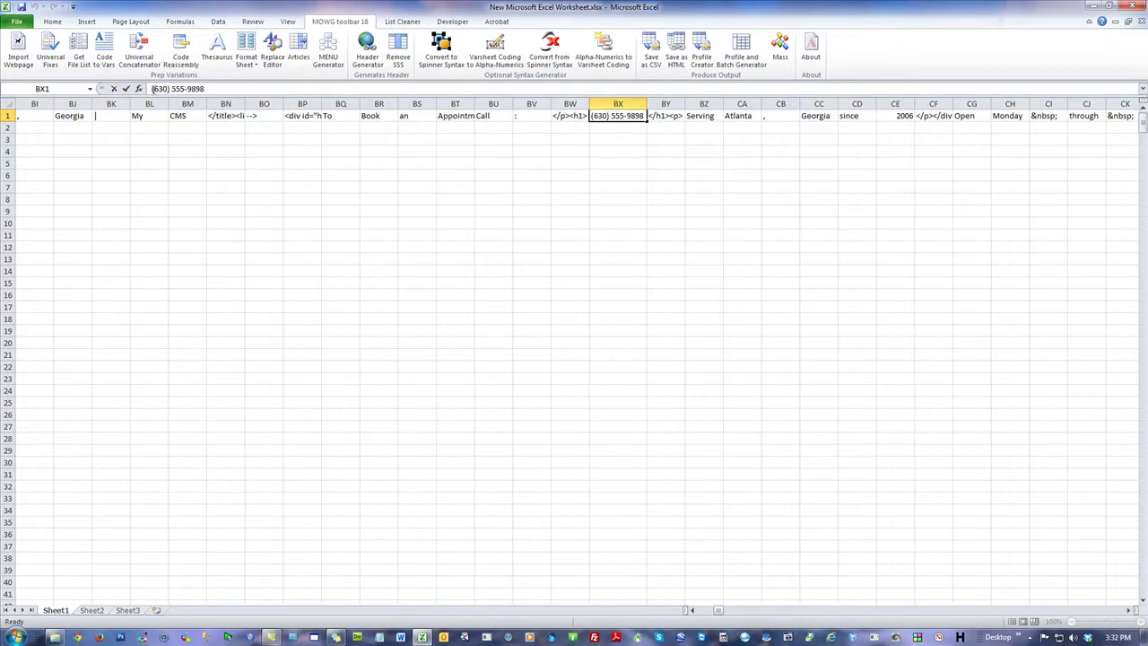
# Step: Search the sheet for 'quot' to locate the split entity fragments
pyautogui.click(818, 175)
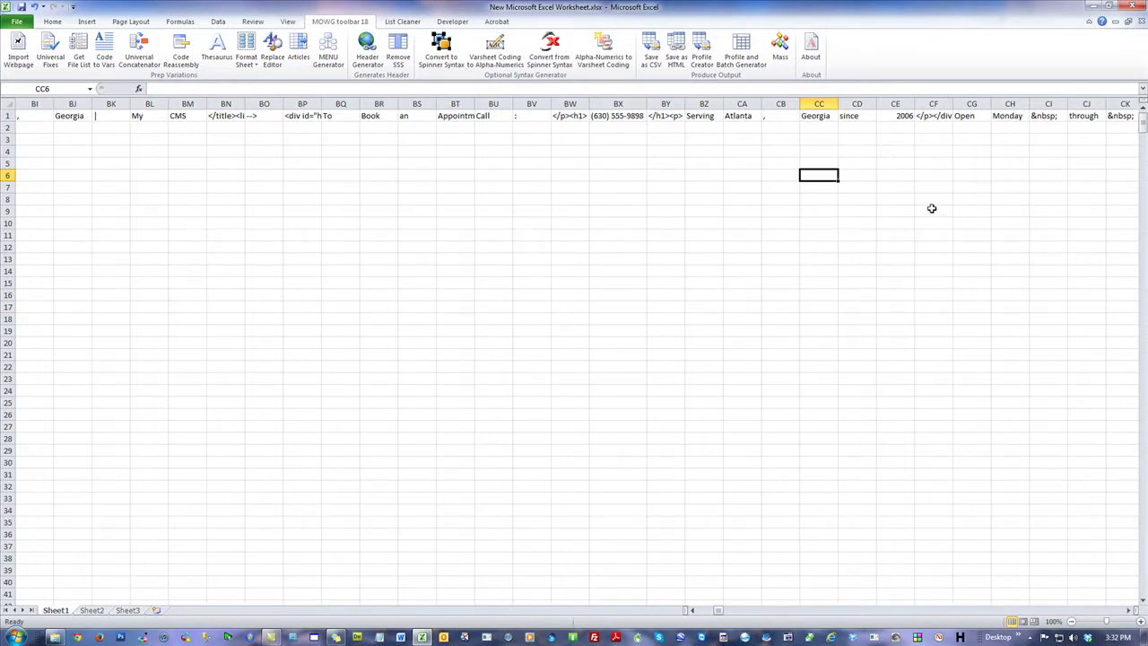
pyautogui.click(1043, 116)
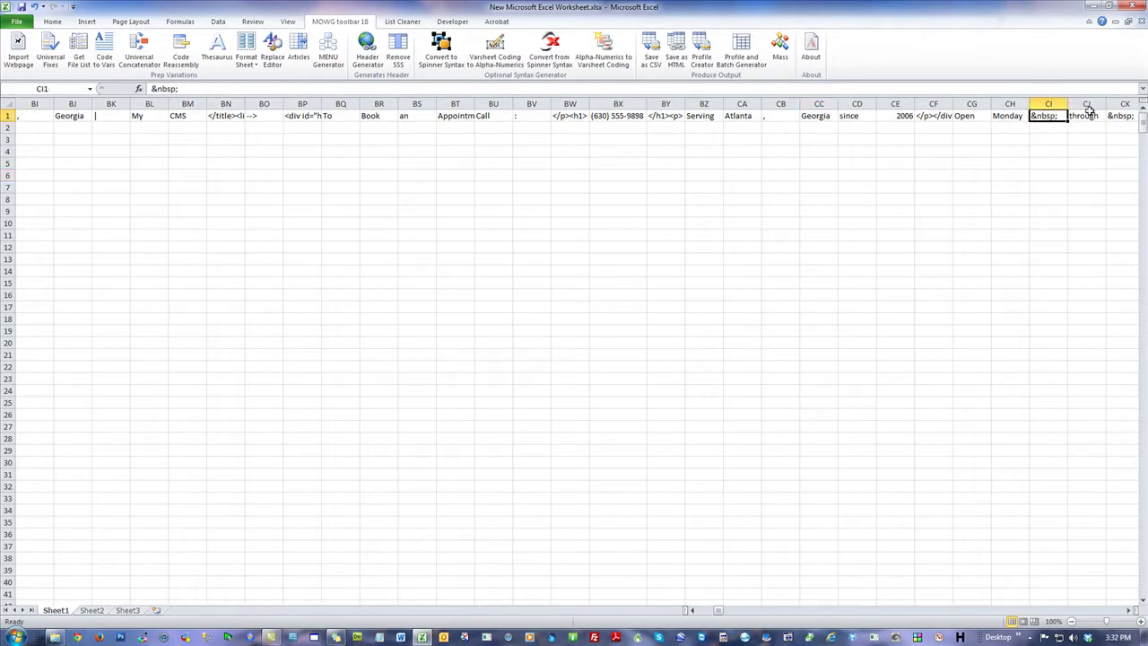
pyautogui.click(355, 187)
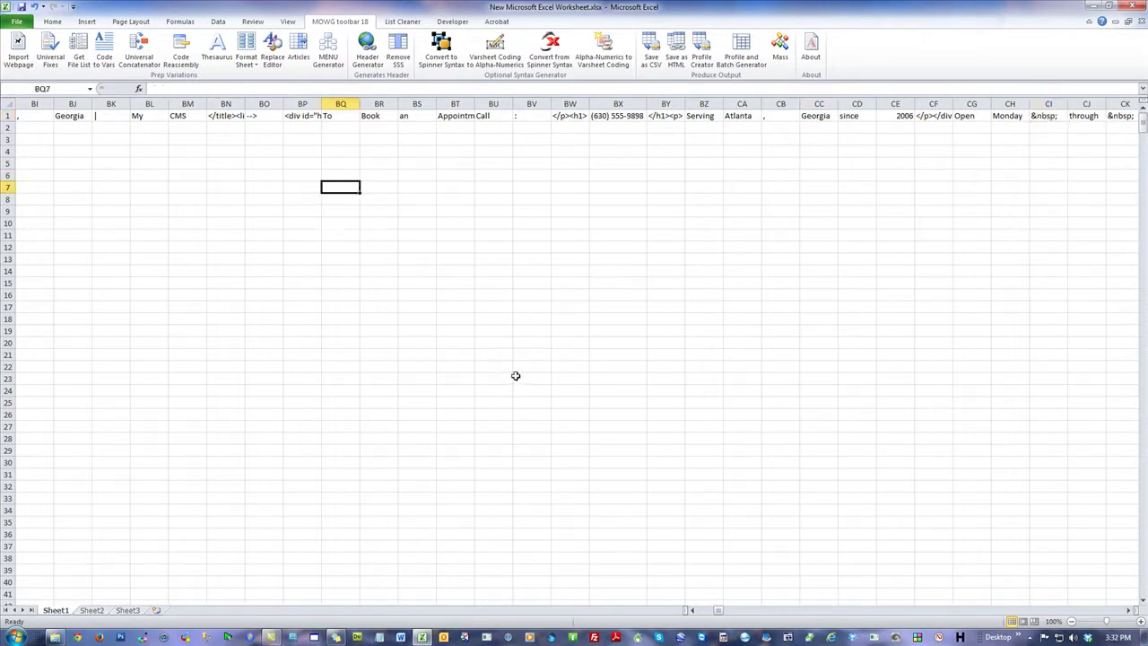
pyautogui.hotkey('ctrl', 'f')
pyautogui.write('quot')
pyautogui.press('Return')
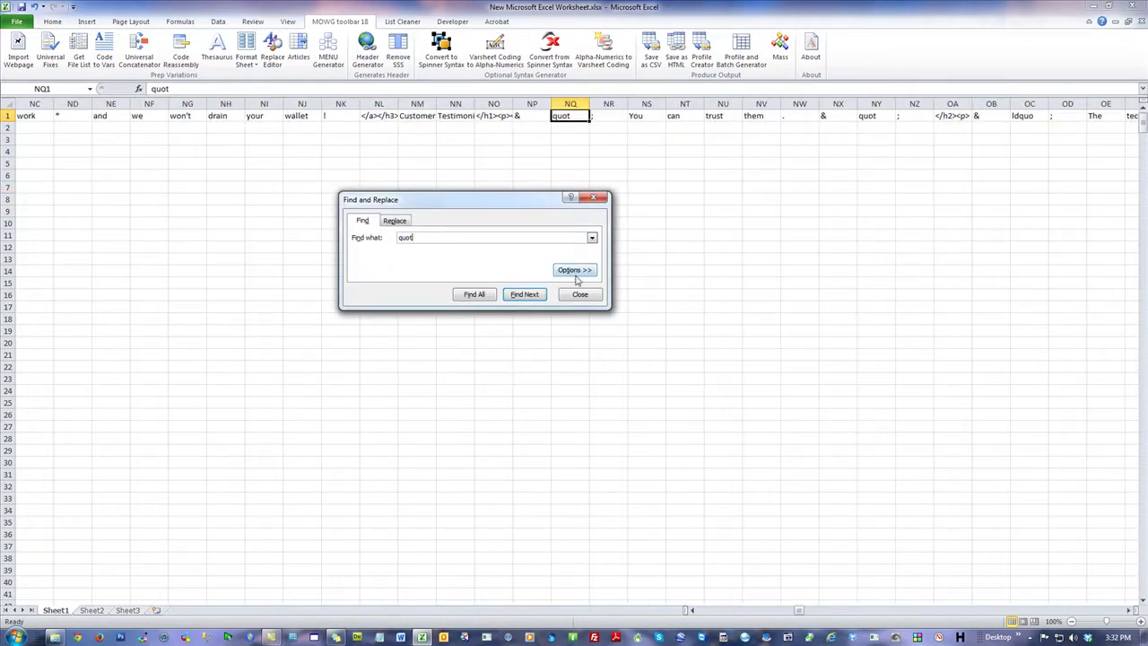
pyautogui.click(581, 296)
# Step: Rejoin the &, quot and ; cells NP1:NR1 into &quot; with no connector
pyautogui.click(571, 187)
pyautogui.click(599, 117)
pyautogui.moveTo(599, 117); pyautogui.dragTo(520, 116)
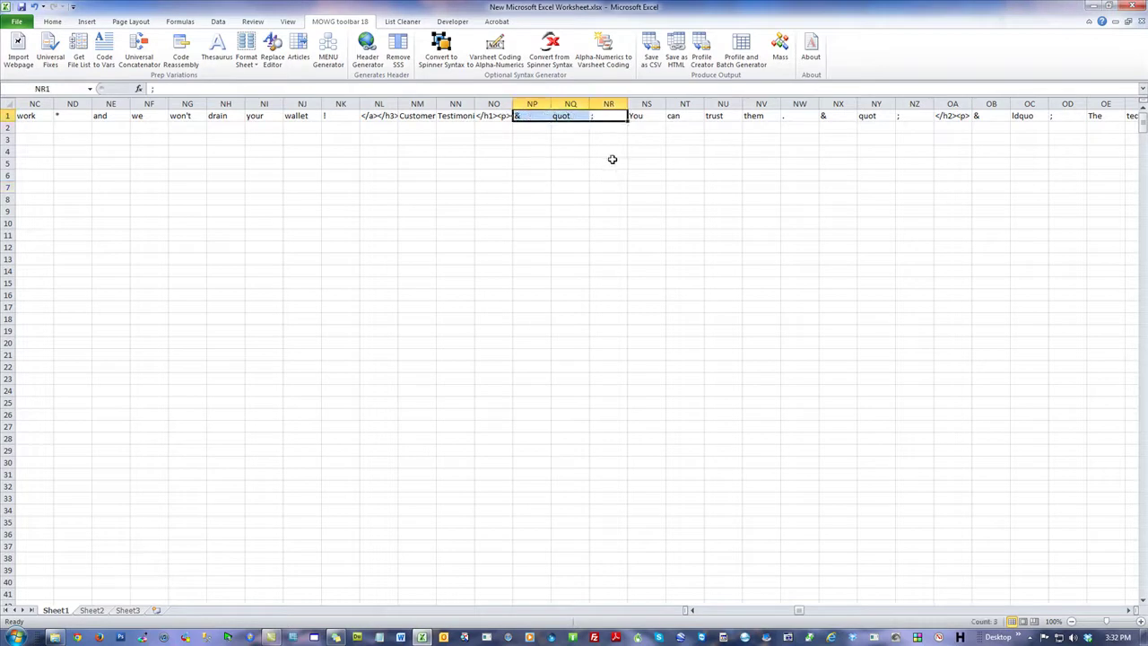
pyautogui.click(181, 50)
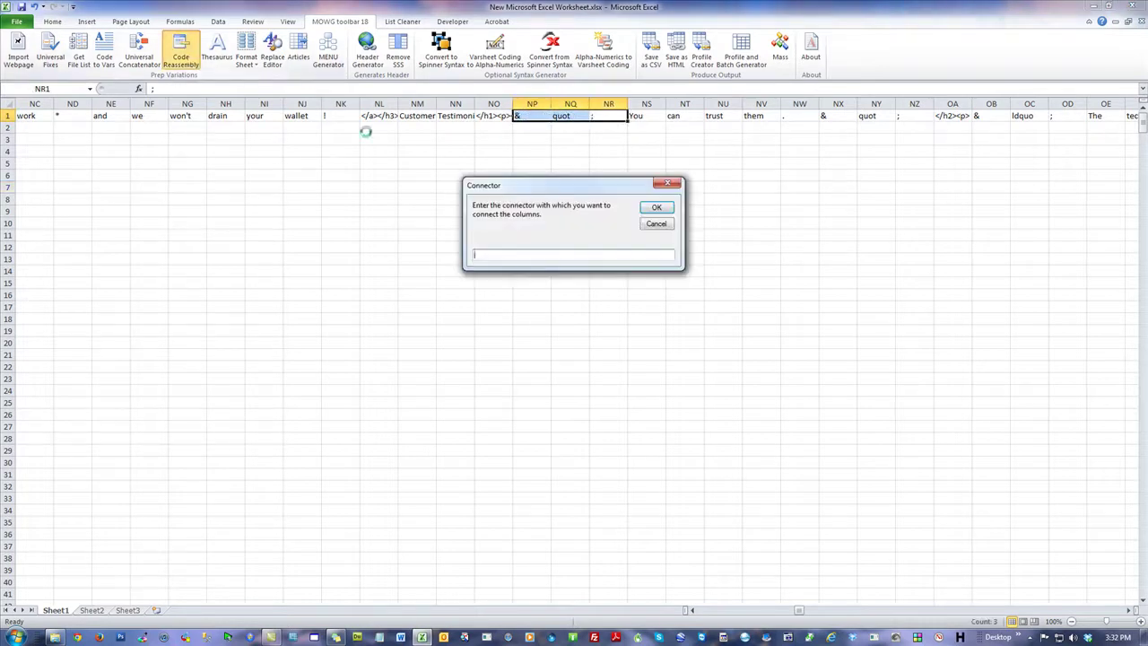
pyautogui.click(647, 208)
pyautogui.click(586, 353)
# Step: Rejoin the second split &quot; in NV1:NX1 with no connector
pyautogui.moveTo(800, 612); pyautogui.dragTo(800, 609)
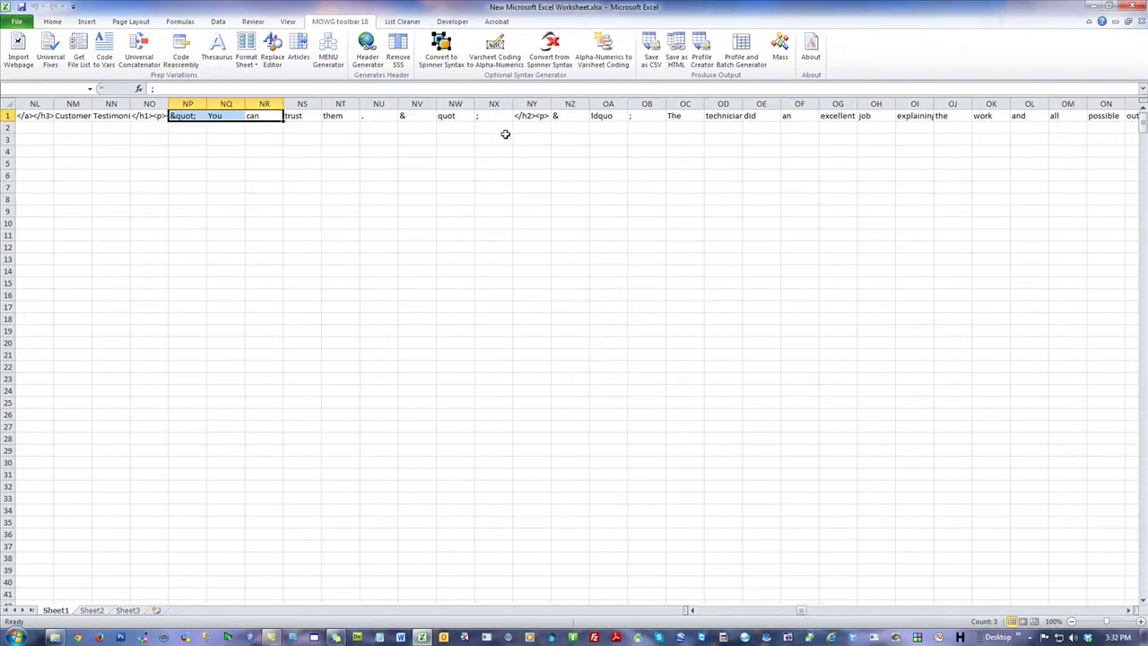
pyautogui.moveTo(488, 116); pyautogui.dragTo(415, 116)
pyautogui.click(180, 49)
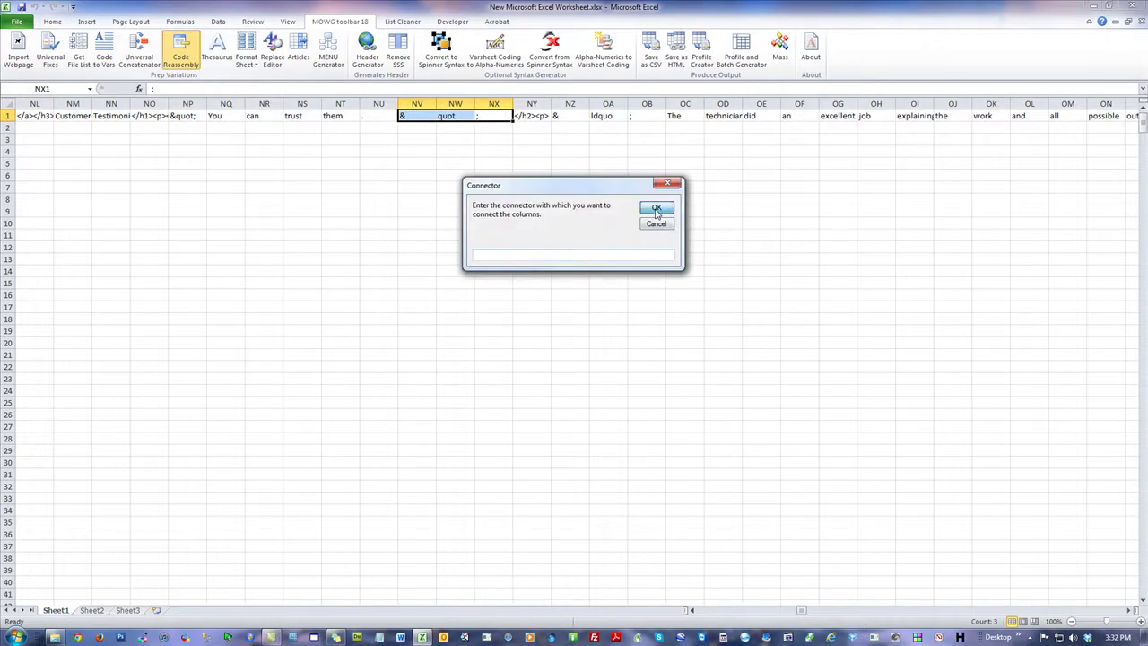
pyautogui.click(657, 211)
pyautogui.click(587, 351)
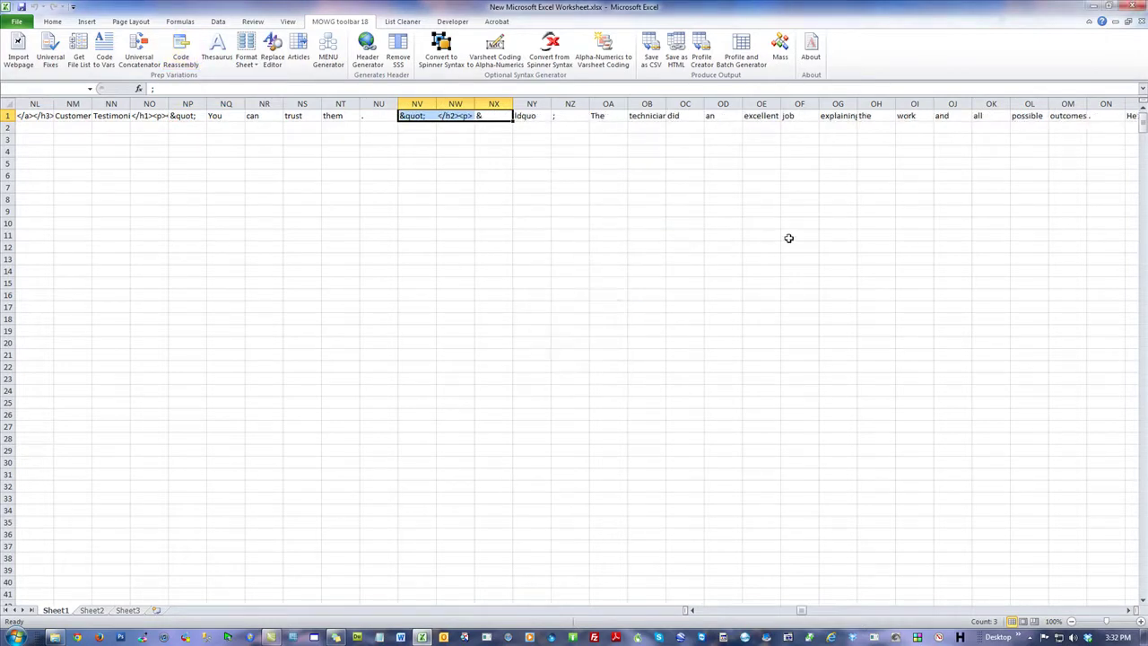
pyautogui.click(788, 237)
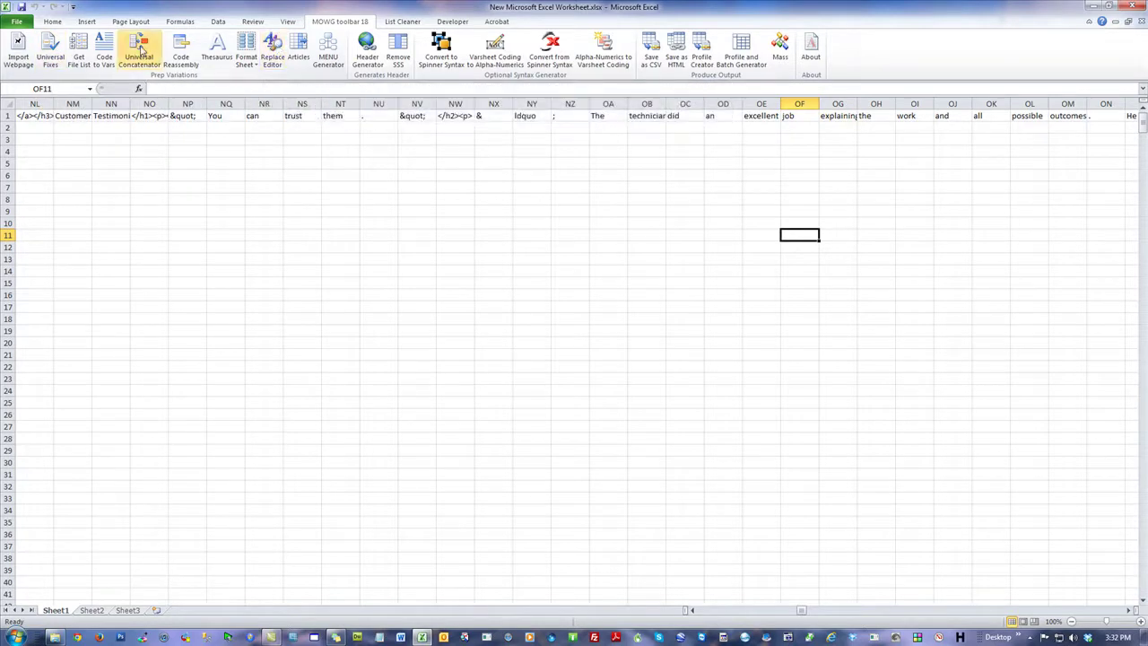
# Step: Cancel the Universal Concatenator and close the workbook without saving changes
pyautogui.click(140, 52)
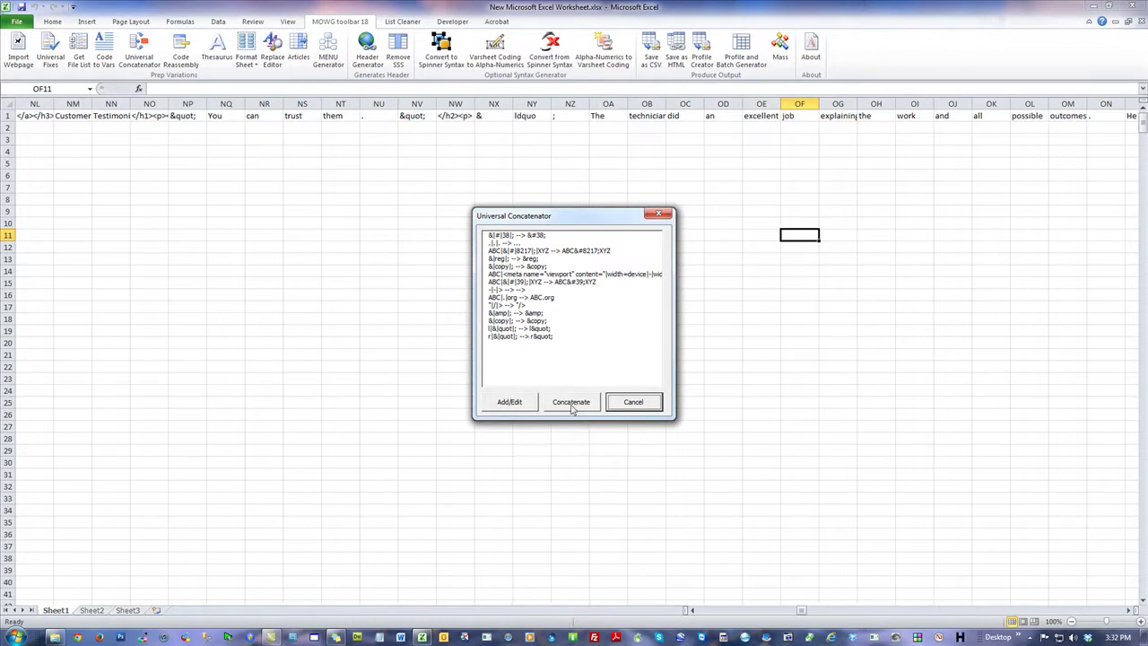
pyautogui.click(633, 402)
pyautogui.click(1137, 6)
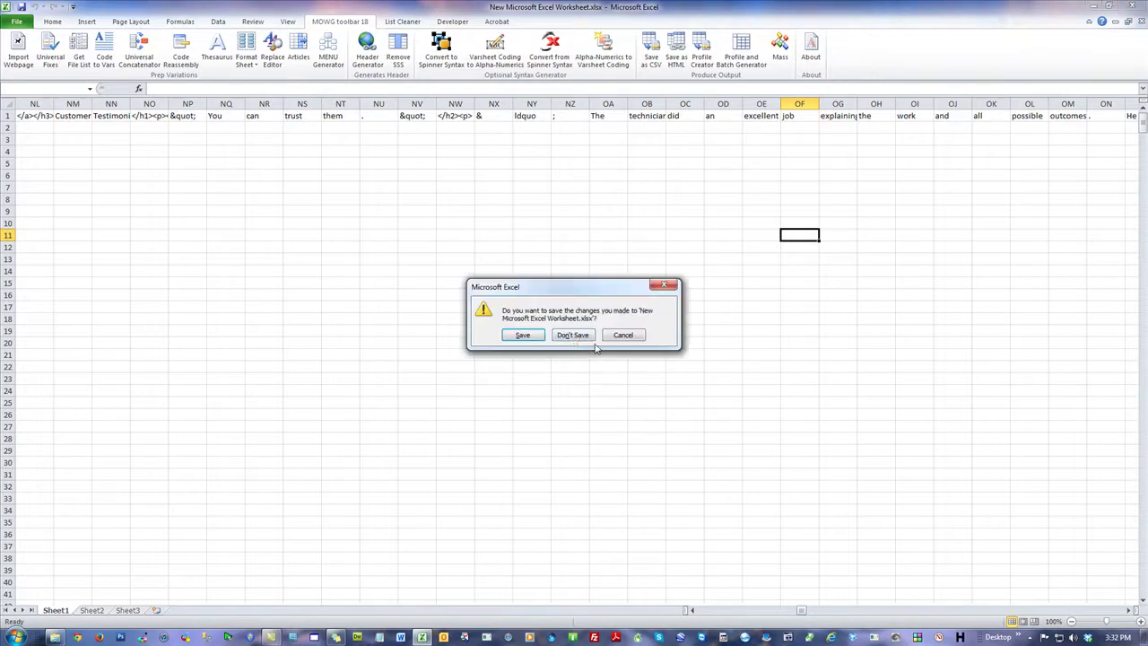
pyautogui.click(574, 335)
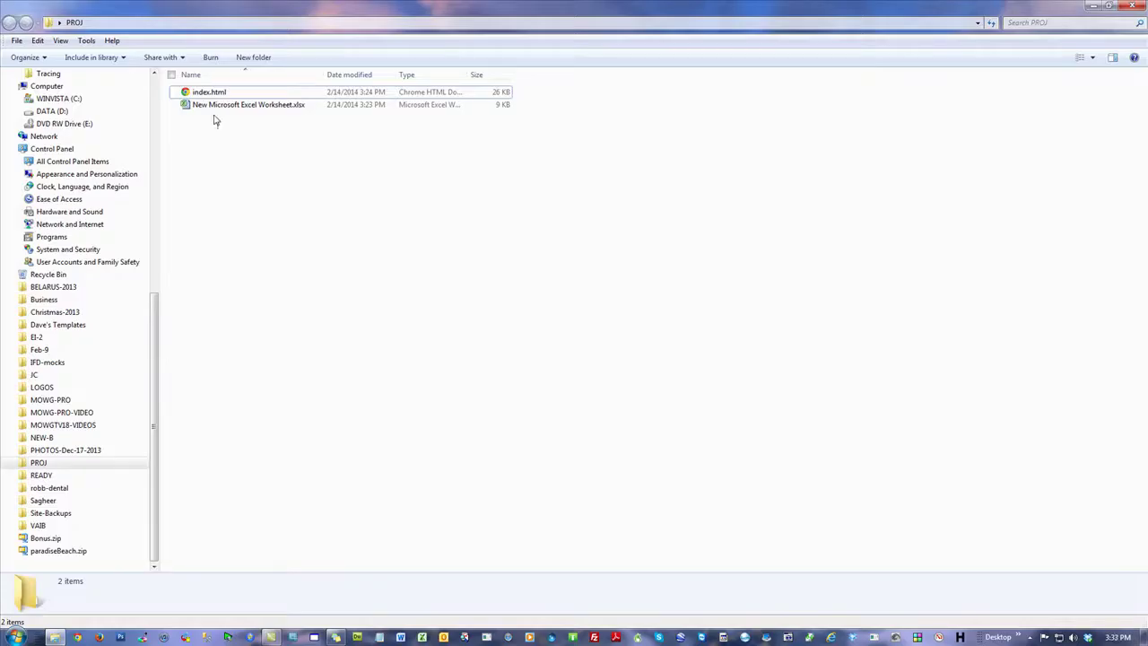
# Step: Delete the old index.html and workbook from the PROJ folder
pyautogui.moveTo(217, 134); pyautogui.dragTo(206, 93)
pyautogui.rightClick(207, 93)
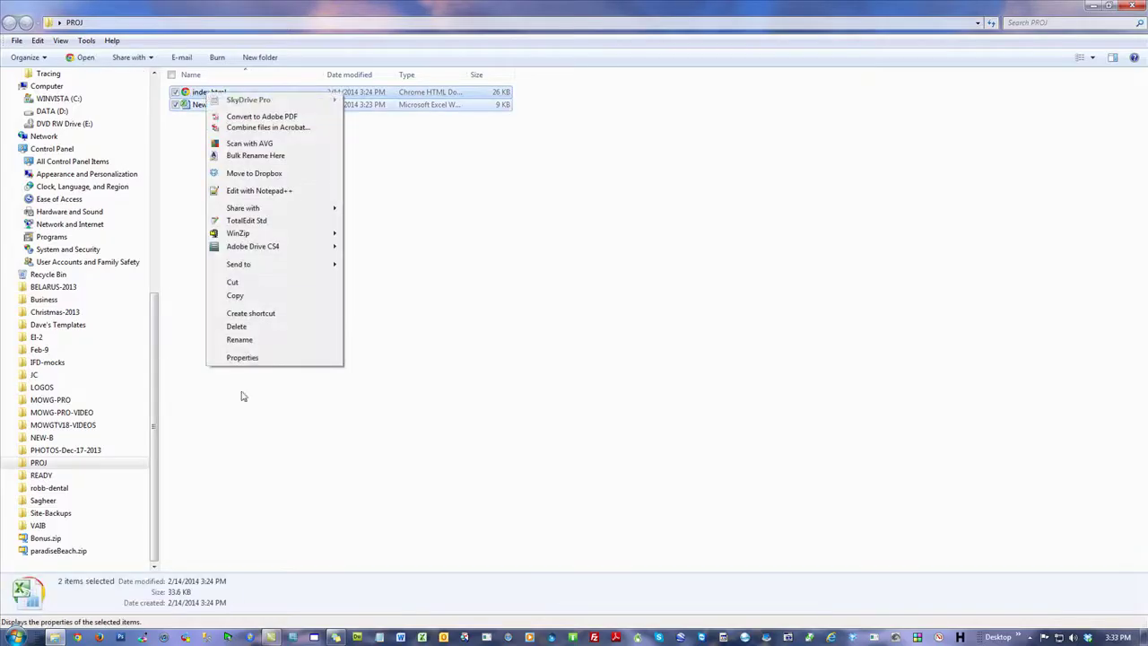
pyautogui.click(256, 325)
pyautogui.click(617, 332)
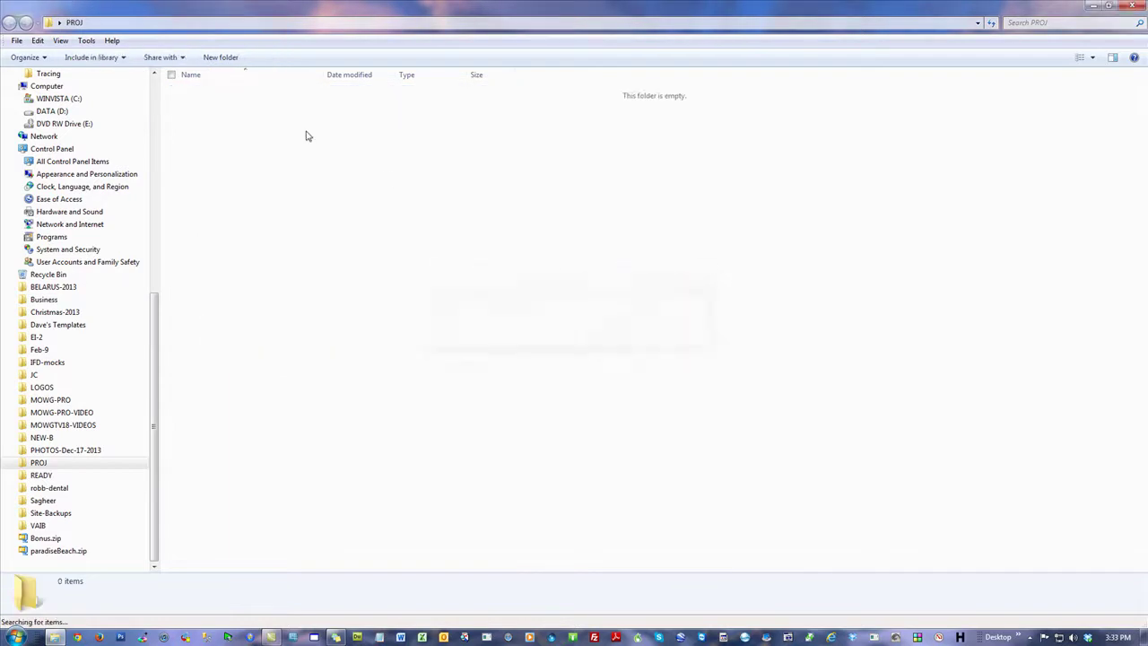
# Step: Create a new Microsoft Excel Worksheet in PROJ with its default name and open it
pyautogui.rightClick(322, 103)
pyautogui.moveTo(413, 277)
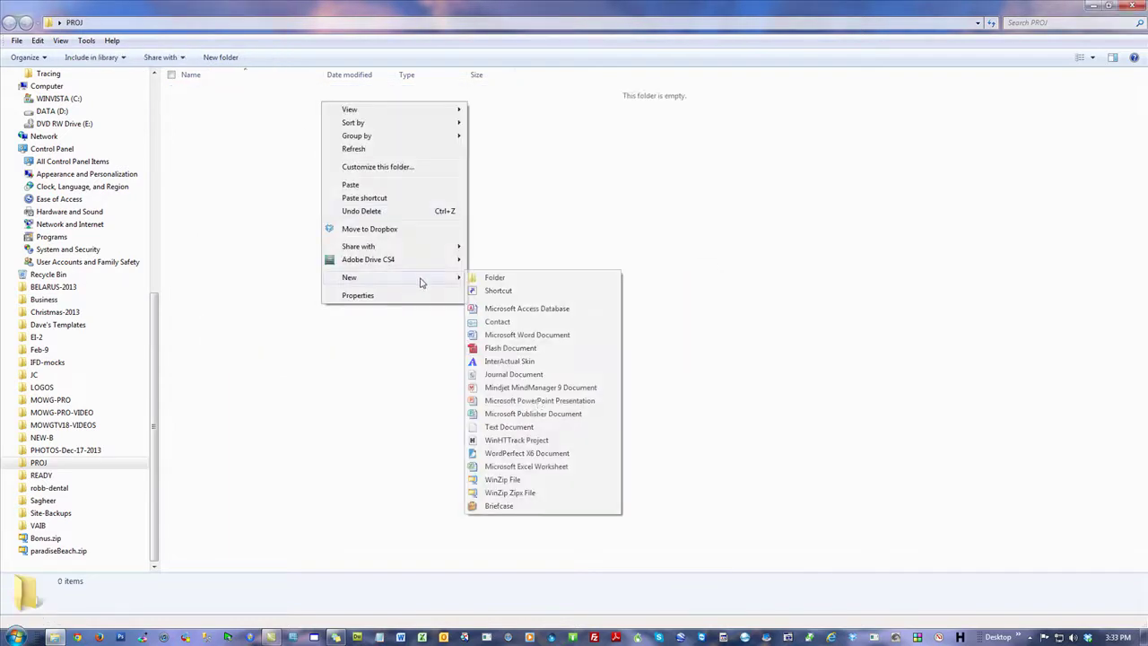
pyautogui.click(504, 467)
pyautogui.press('Return')
pyautogui.press('Return')
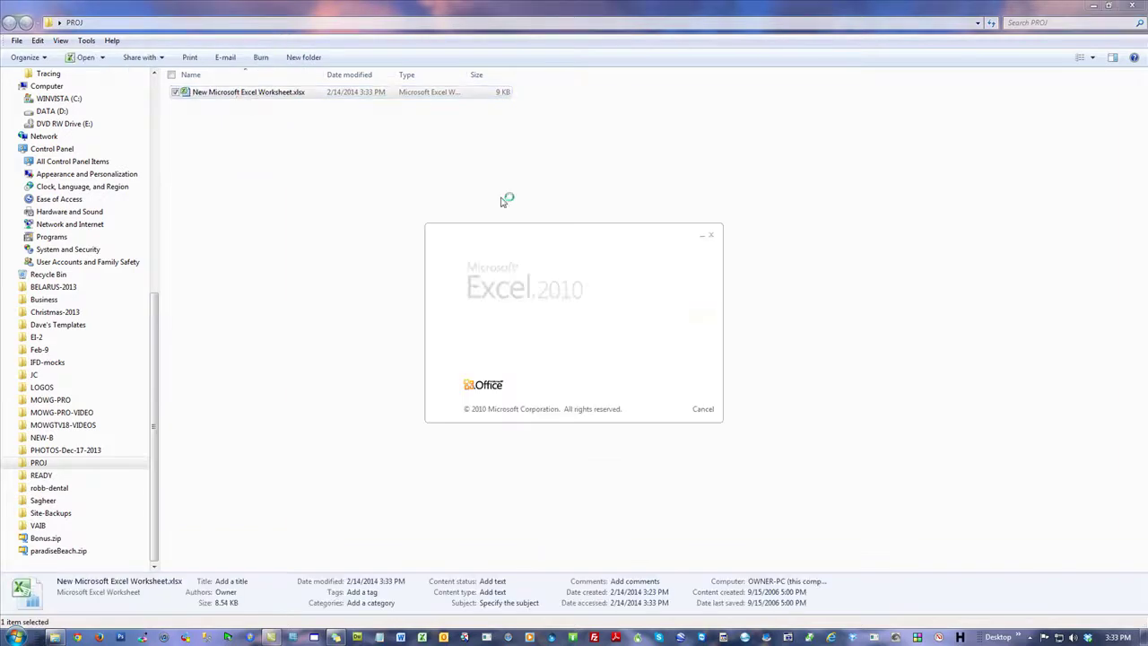
pyautogui.click(339, 24)
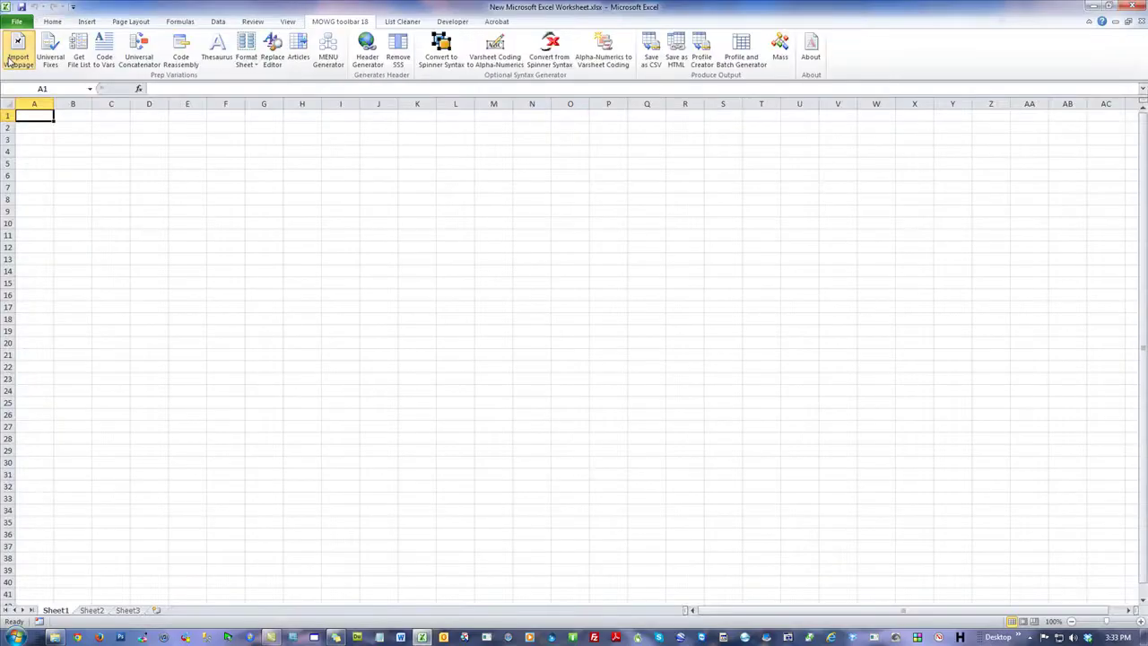
# Step: Import newcombine.theme2html.com's source and split it into per-cell variables with Code to Vars
pyautogui.click(9, 60)
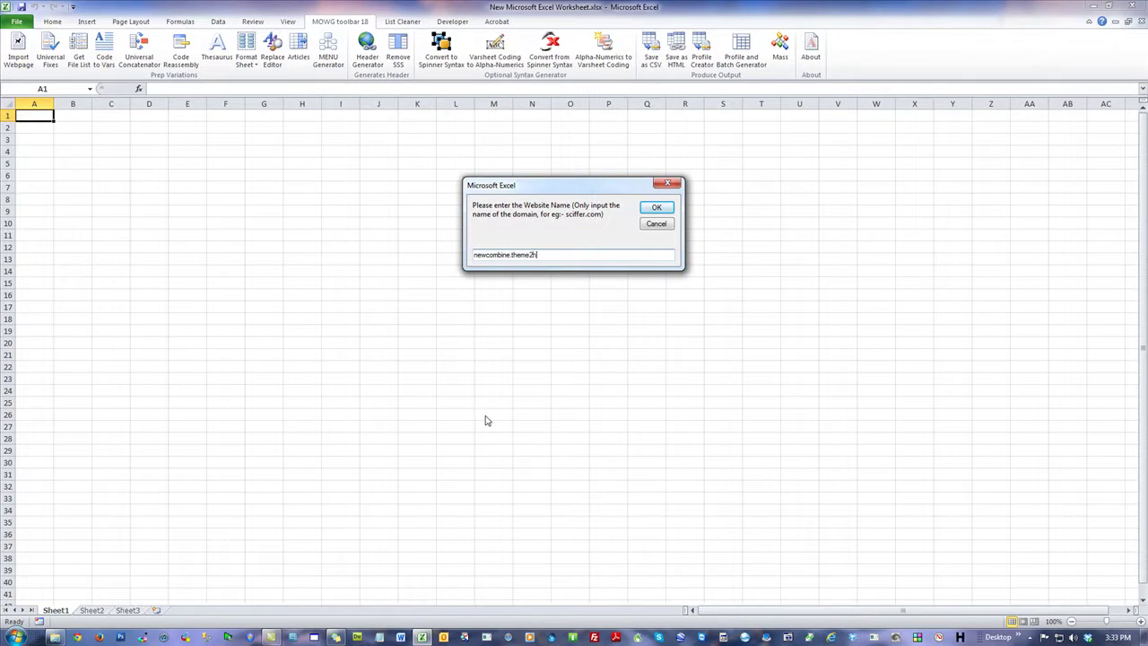
pyautogui.press('Return')
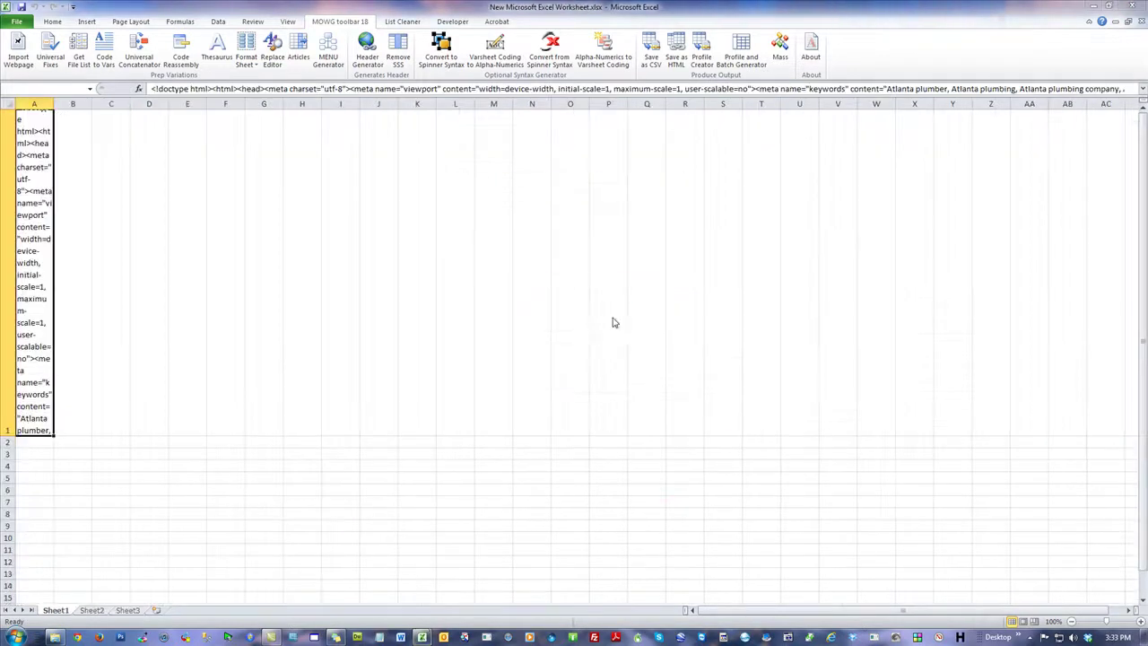
pyautogui.click(620, 356)
pyautogui.click(166, 201)
pyautogui.click(104, 50)
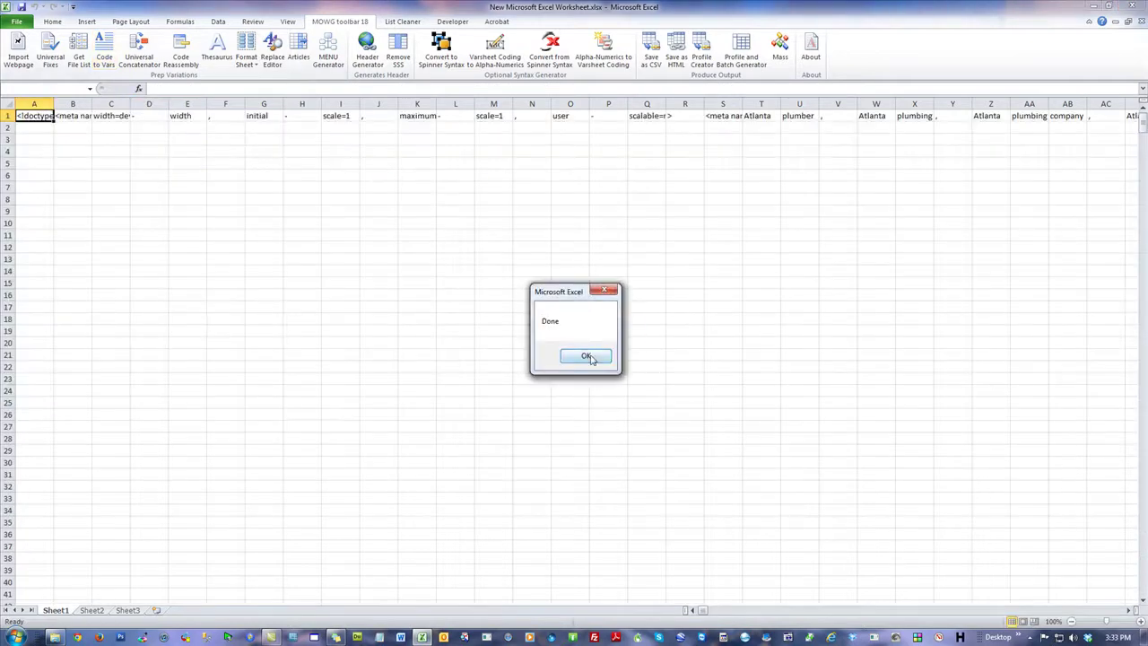
pyautogui.click(591, 358)
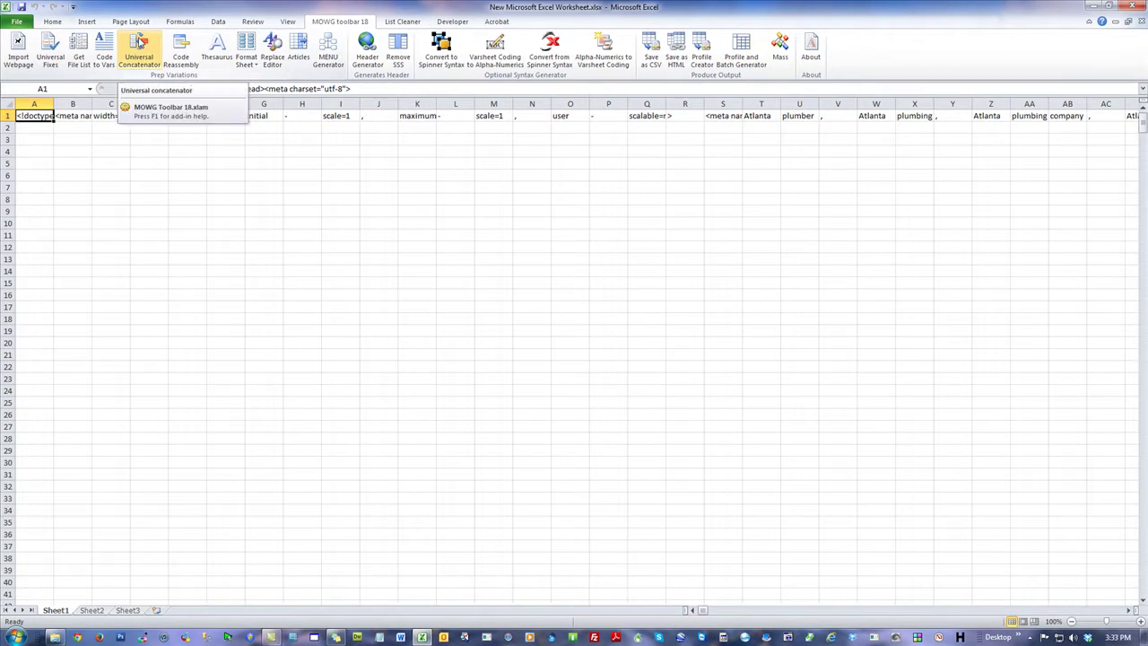
# Step: Inspect the split pieces in B1 through R1, then bring up the plumbing site in Chrome
pyautogui.click(353, 176)
pyautogui.click(81, 117)
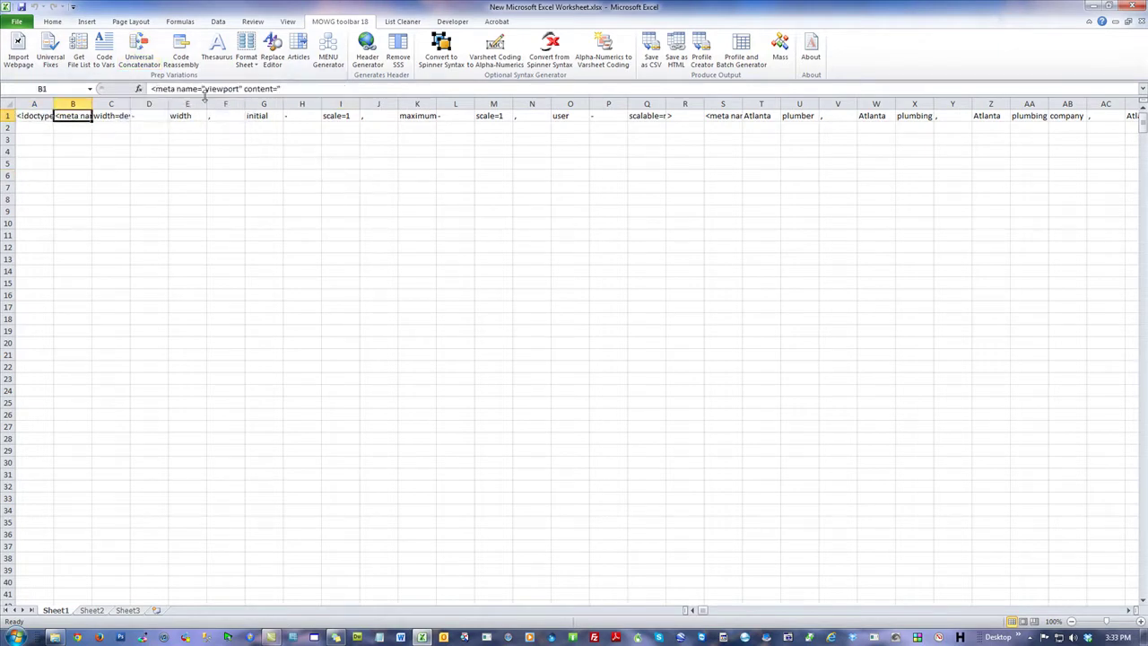
pyautogui.click(120, 117)
pyautogui.click(159, 115)
pyautogui.click(198, 116)
pyautogui.click(690, 116)
pyautogui.click(697, 190)
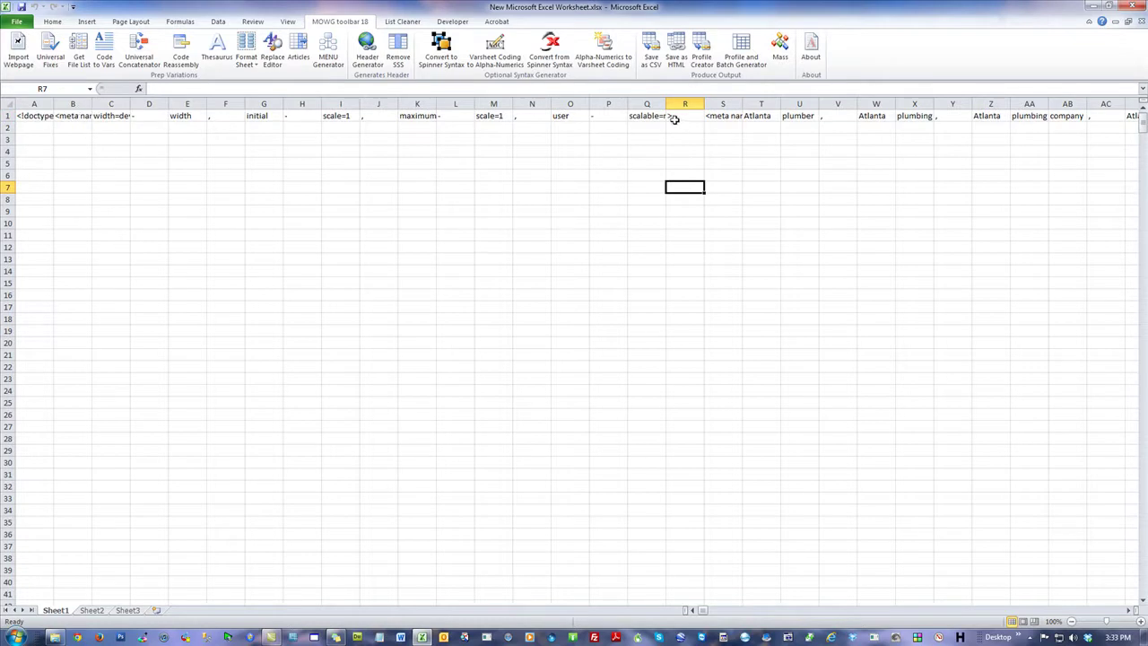
pyautogui.click(78, 638)
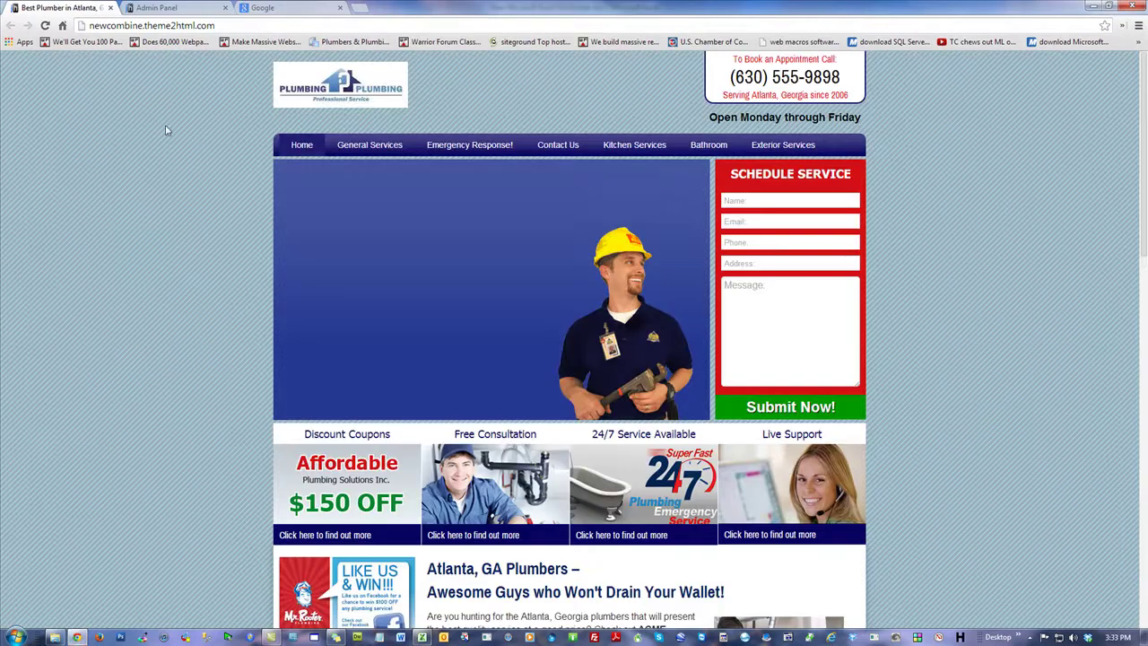
# Step: Copy the line 5 viewport meta tag from the page source, then close Chrome
pyautogui.rightClick(163, 115)
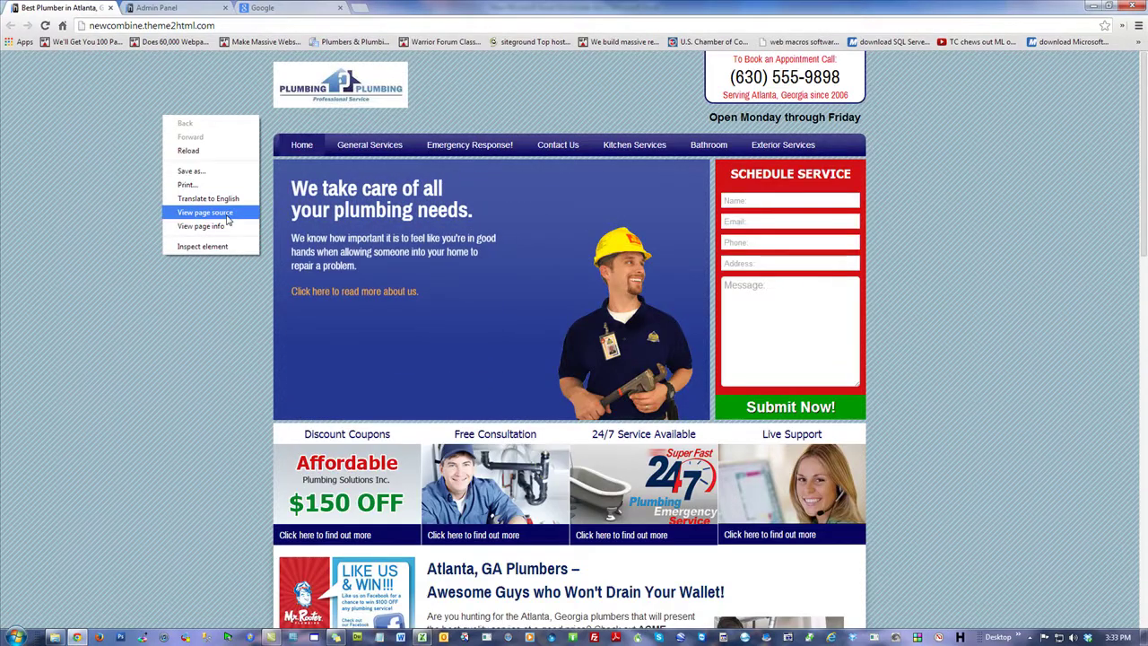
pyautogui.click(227, 215)
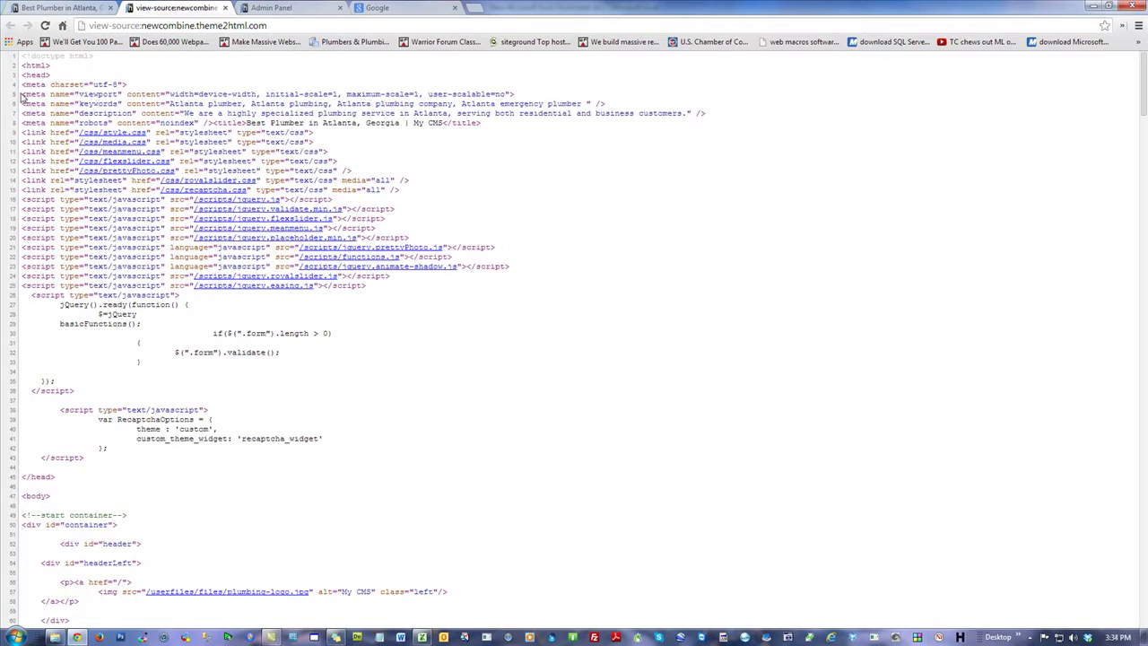
pyautogui.moveTo(25, 93); pyautogui.dragTo(519, 92)
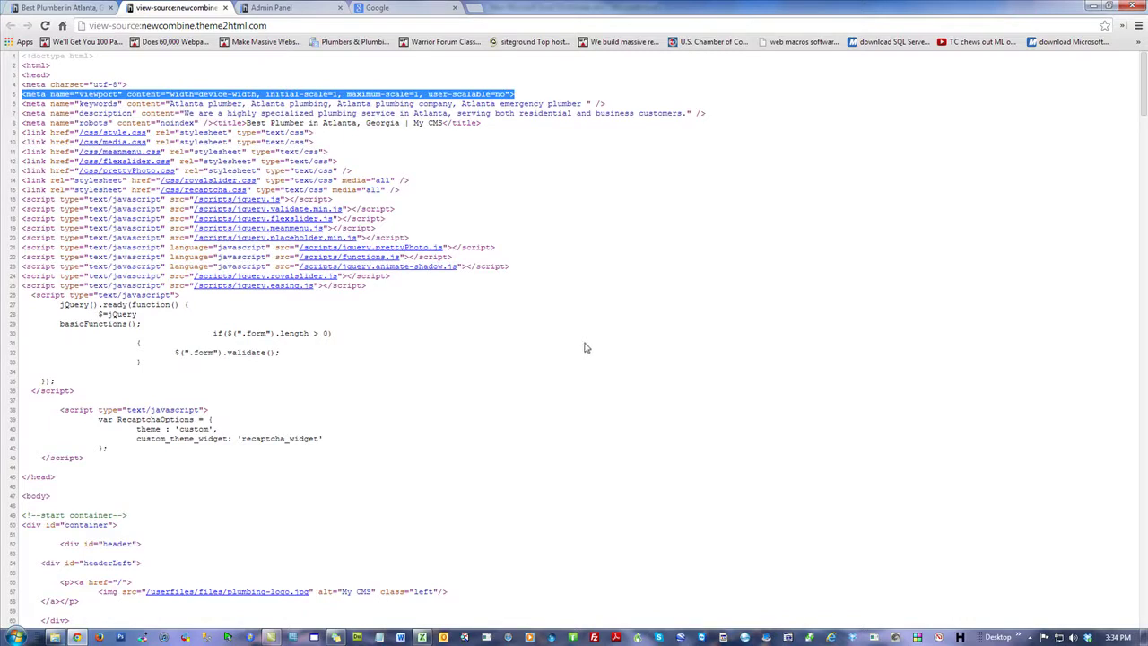
pyautogui.rightClick(400, 91)
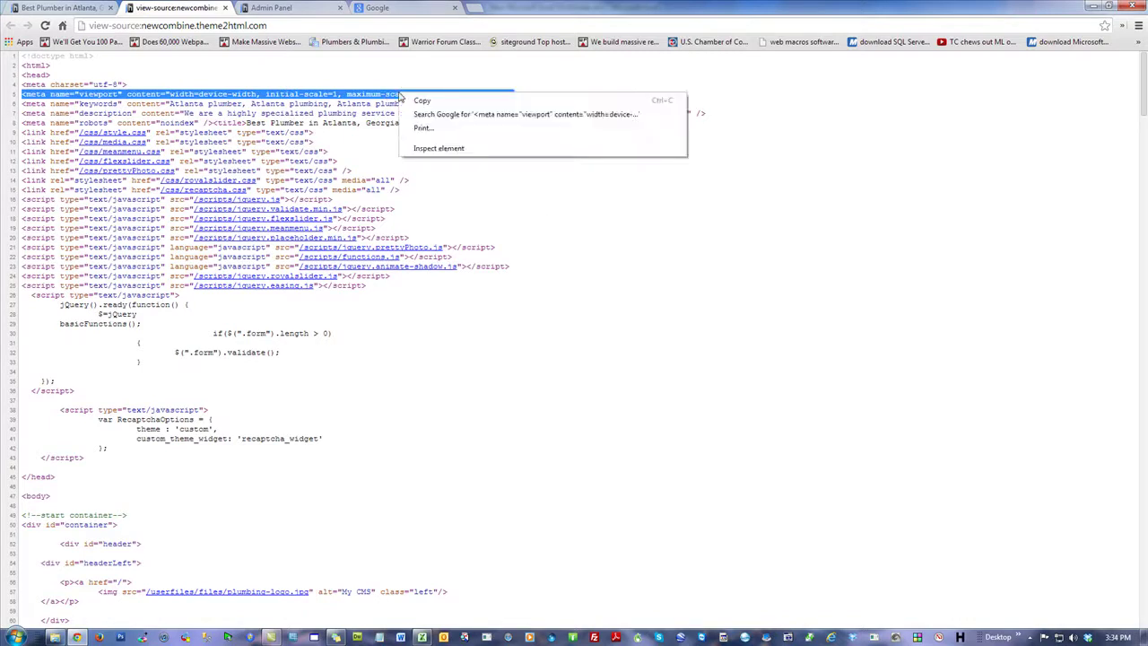
pyautogui.click(446, 102)
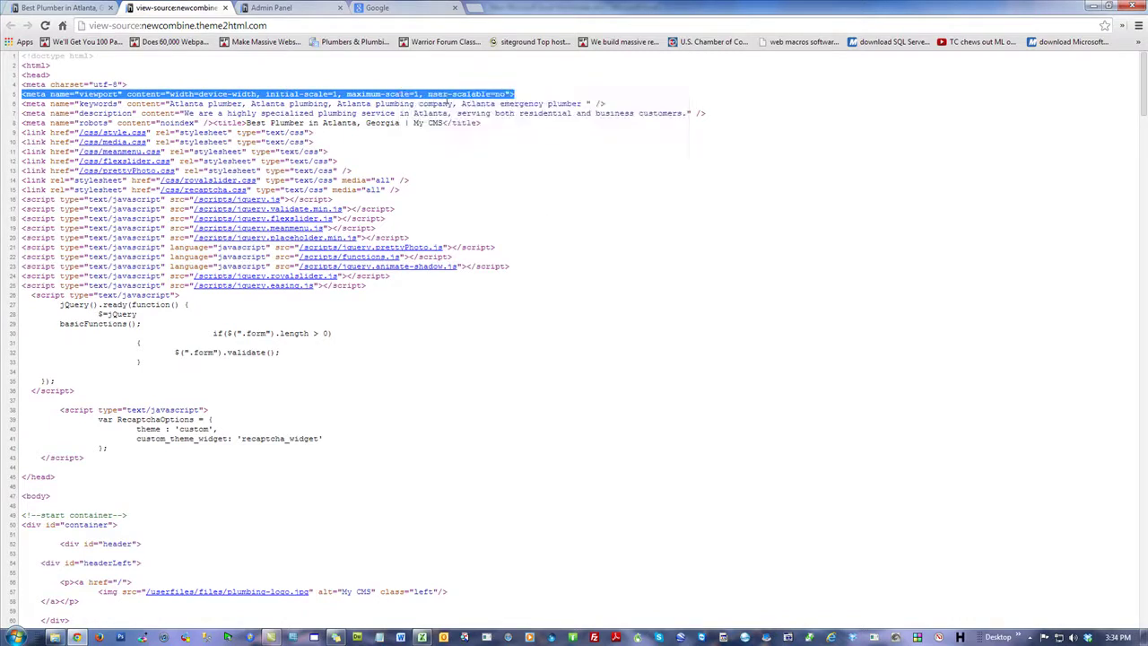
pyautogui.click(502, 285)
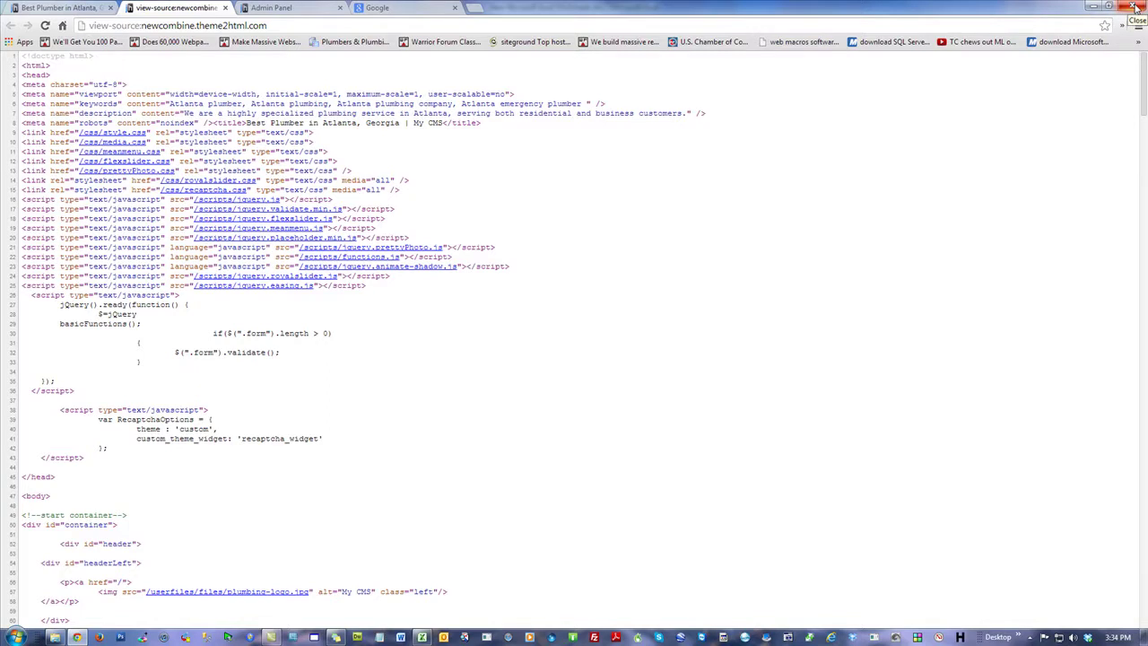
pyautogui.click(1136, 7)
pyautogui.click(388, 236)
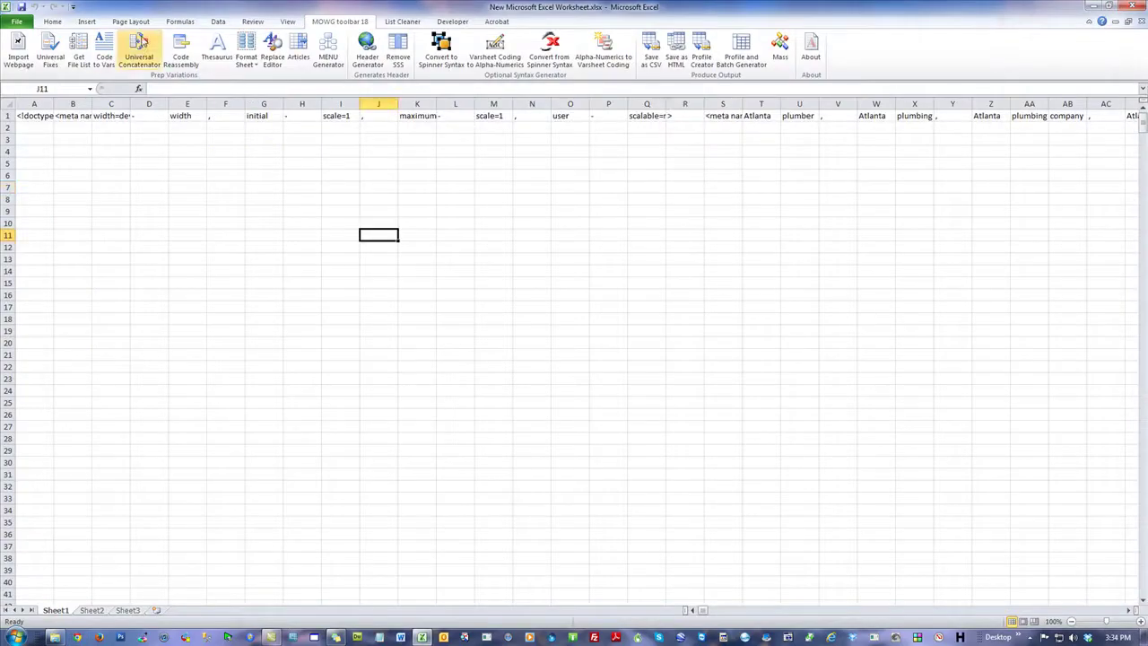
# Step: Rejoin the split code into a new Destination sheet with the Universal Concatenator
pyautogui.click(140, 52)
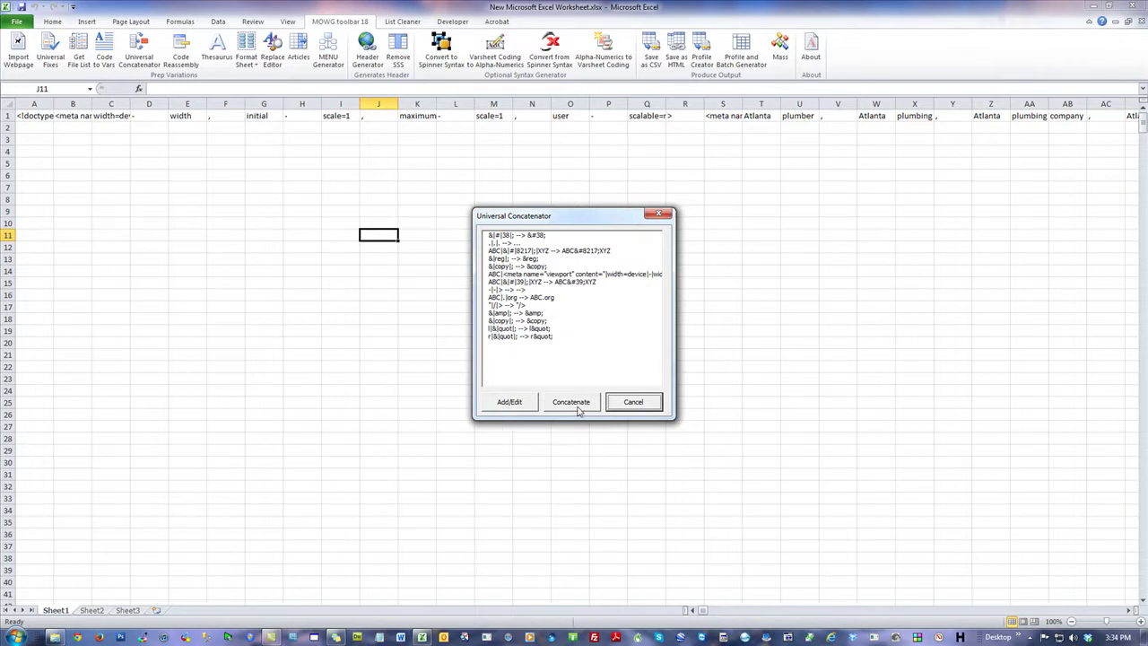
pyautogui.click(575, 402)
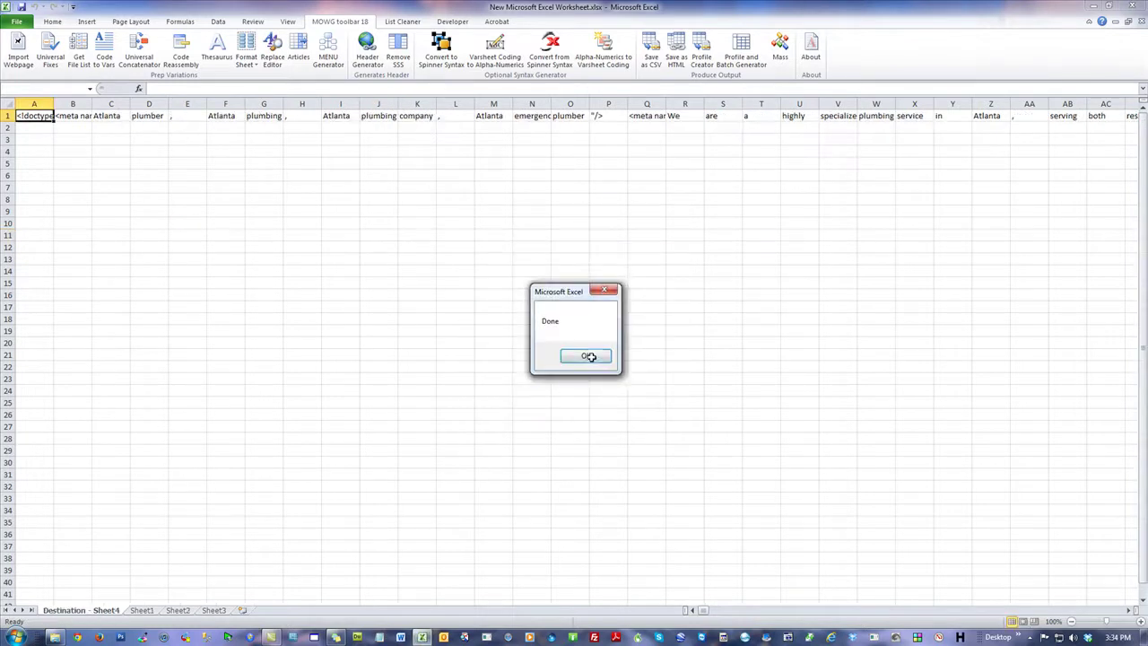
pyautogui.click(589, 356)
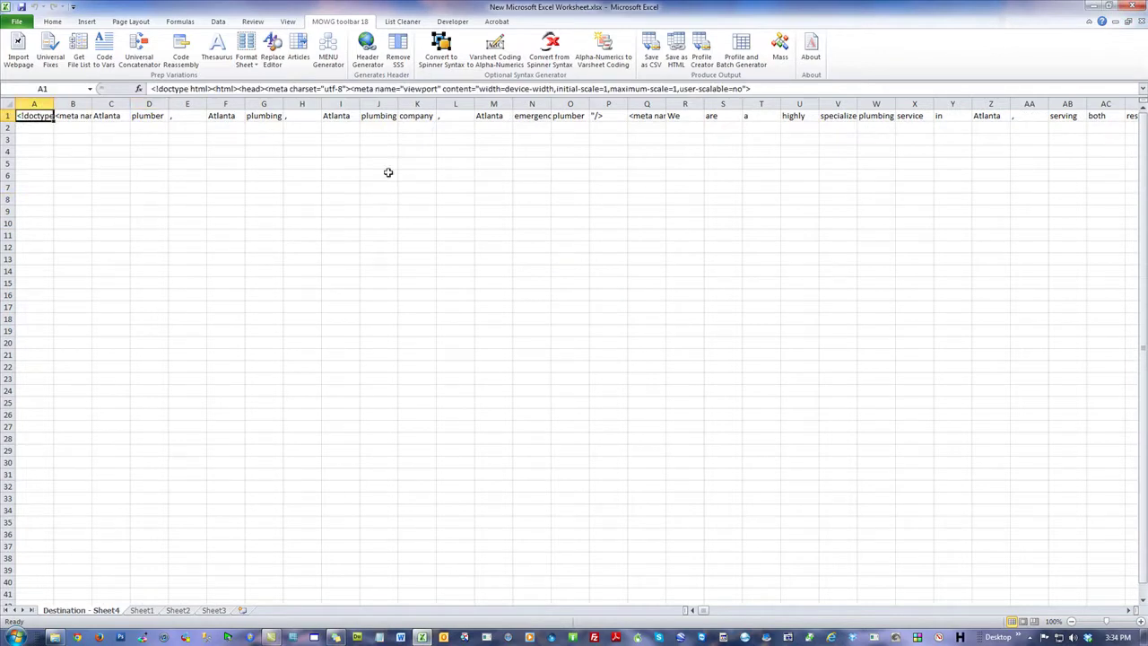
# Step: Inspect the rejoined doctype in A1 and the keywords meta tag in B1
pyautogui.click(83, 119)
pyautogui.click(40, 116)
pyautogui.click(81, 115)
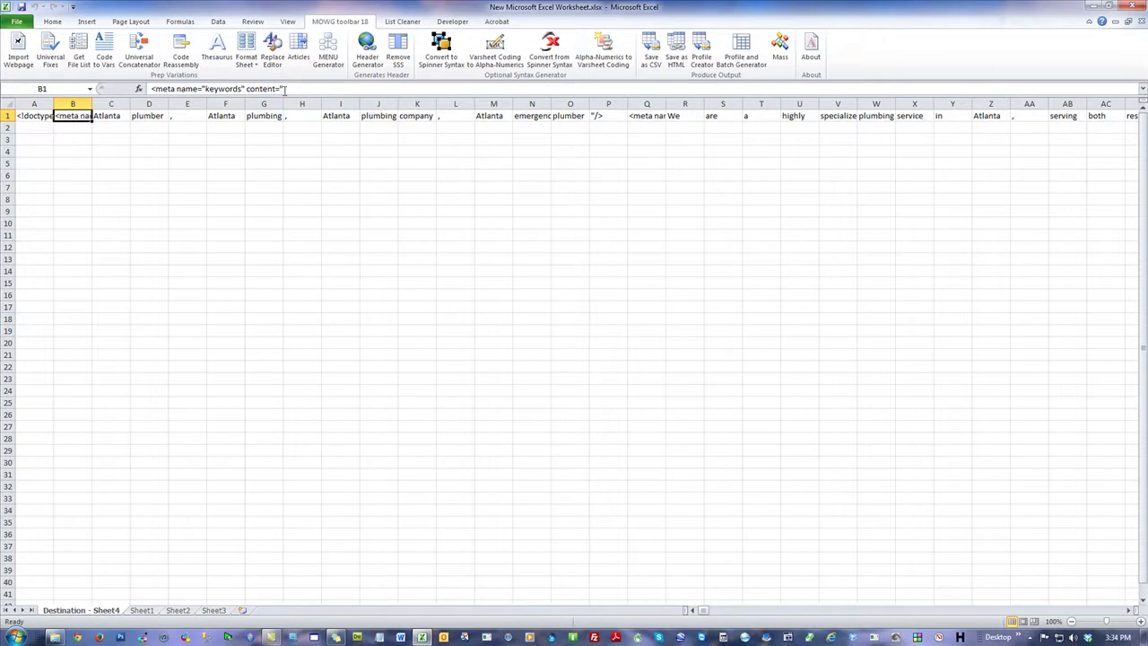
pyautogui.click(256, 279)
pyautogui.click(36, 115)
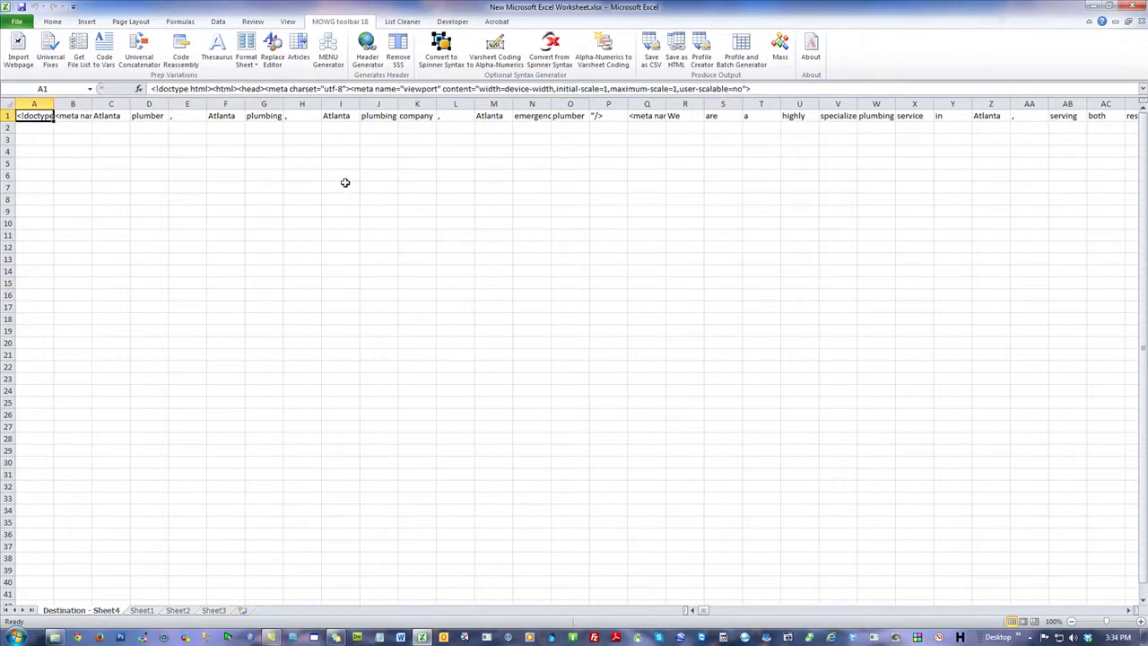
pyautogui.click(297, 173)
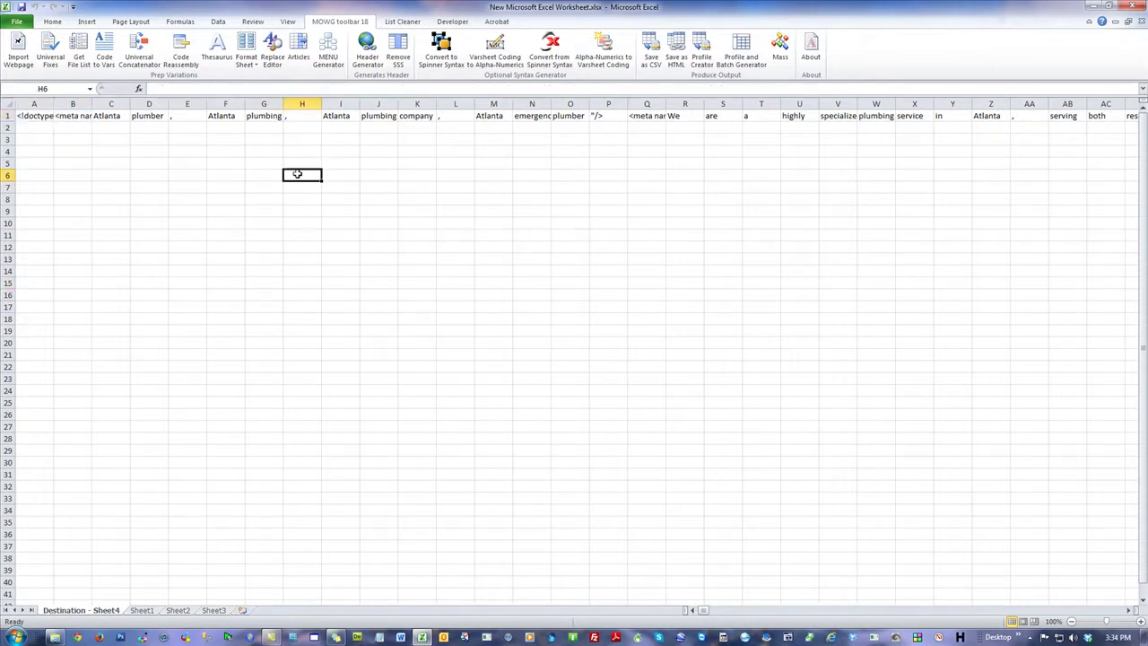
pyautogui.click(11, 116)
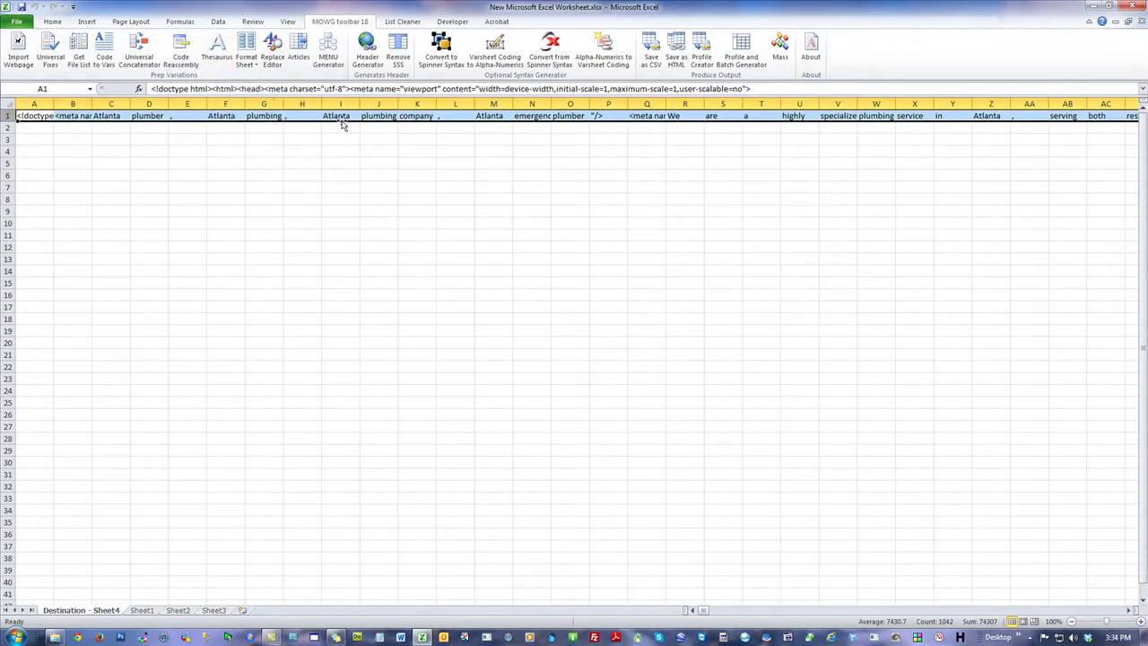
pyautogui.click(206, 58)
pyautogui.click(272, 159)
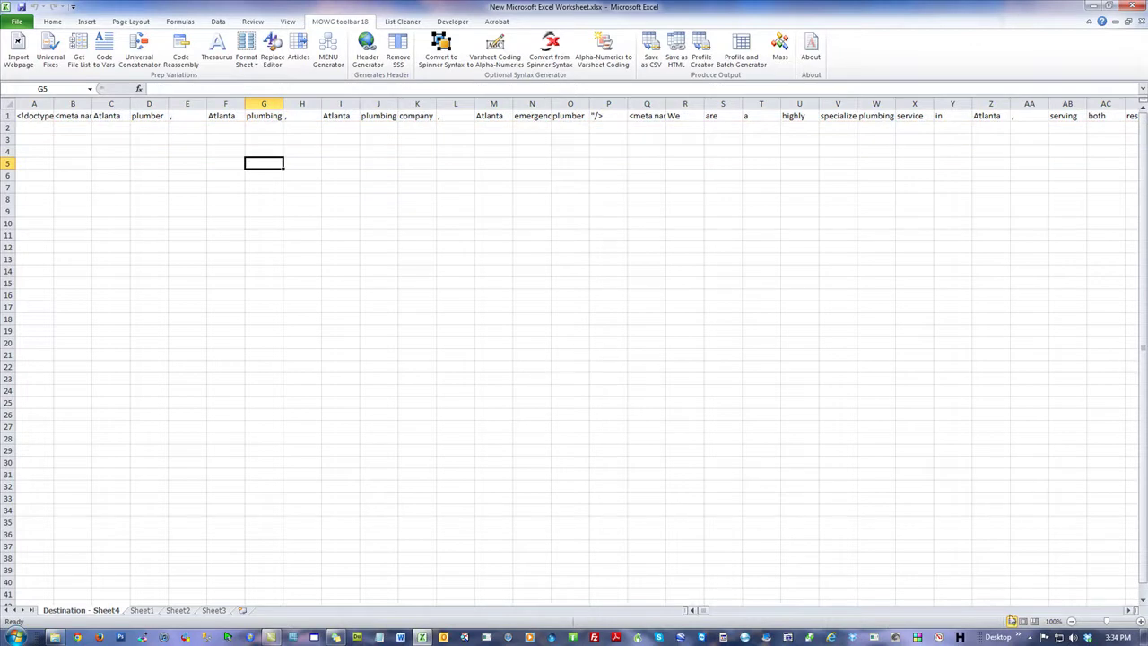
pyautogui.moveTo(707, 612); pyautogui.dragTo(542, 590)
# Step: Search for '--' and 'quot', locating AT1's comment closer and the split quot in MX1–MZ1
pyautogui.click(290, 235)
pyautogui.hotkey('ctrl', 'f')
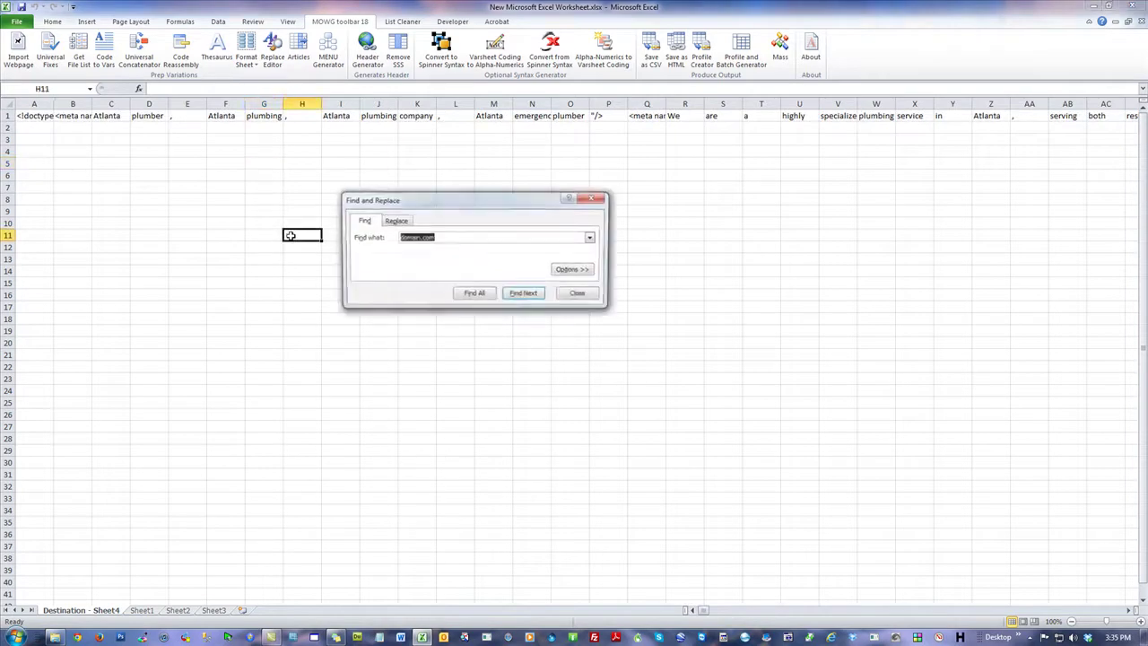
pyautogui.write('--')
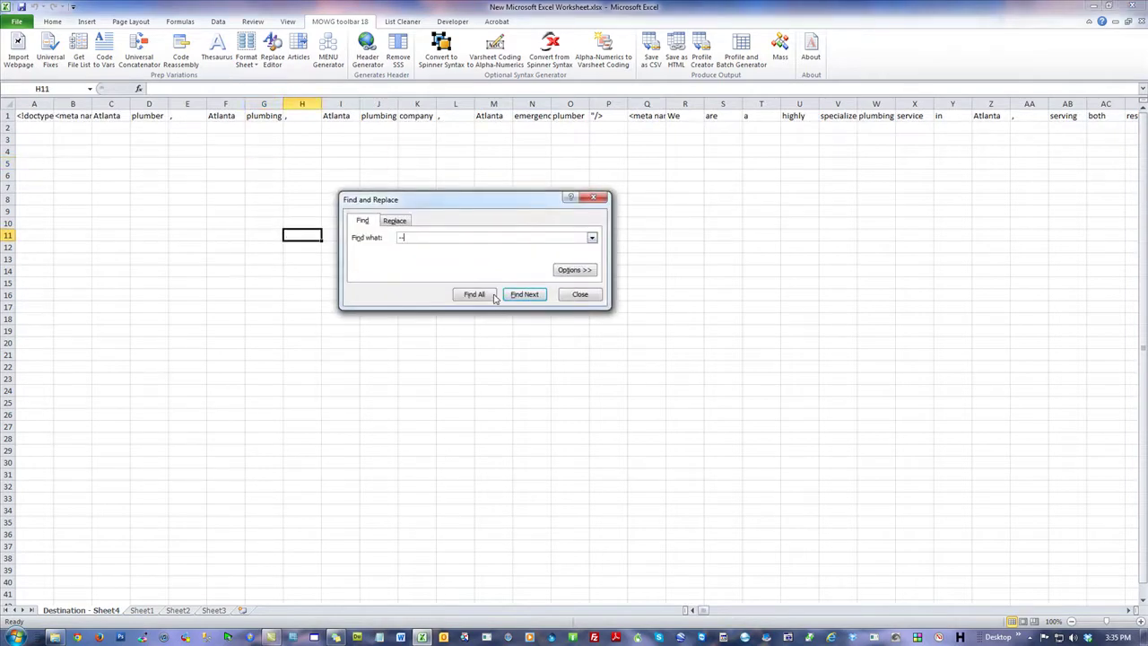
pyautogui.click(525, 294)
pyautogui.click(611, 116)
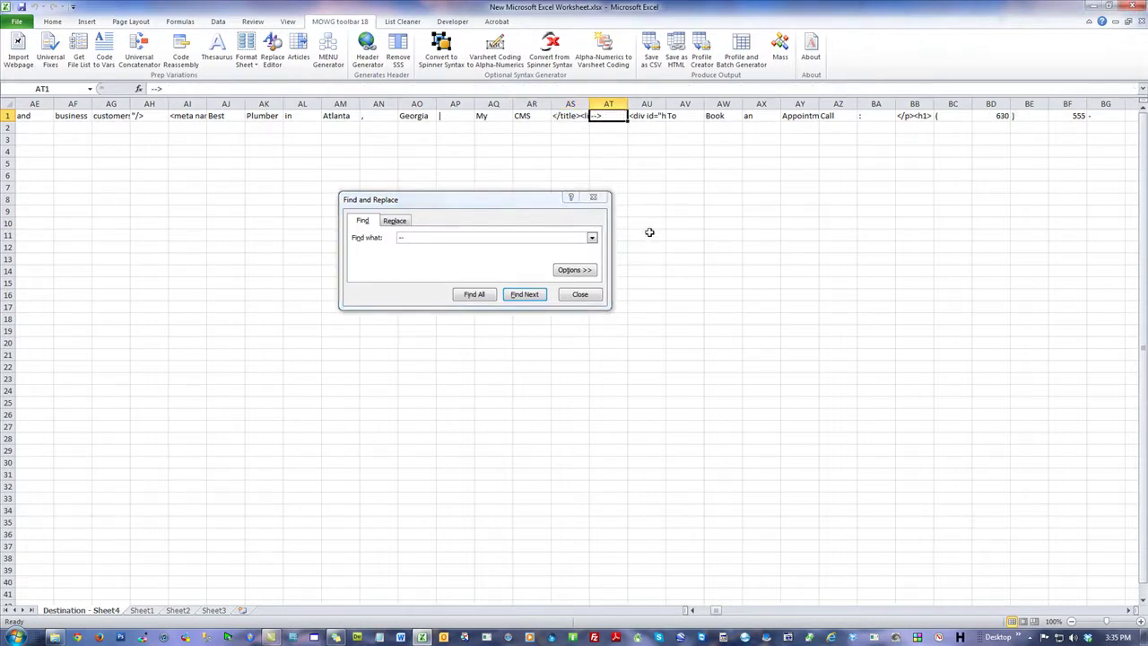
pyautogui.click(431, 237)
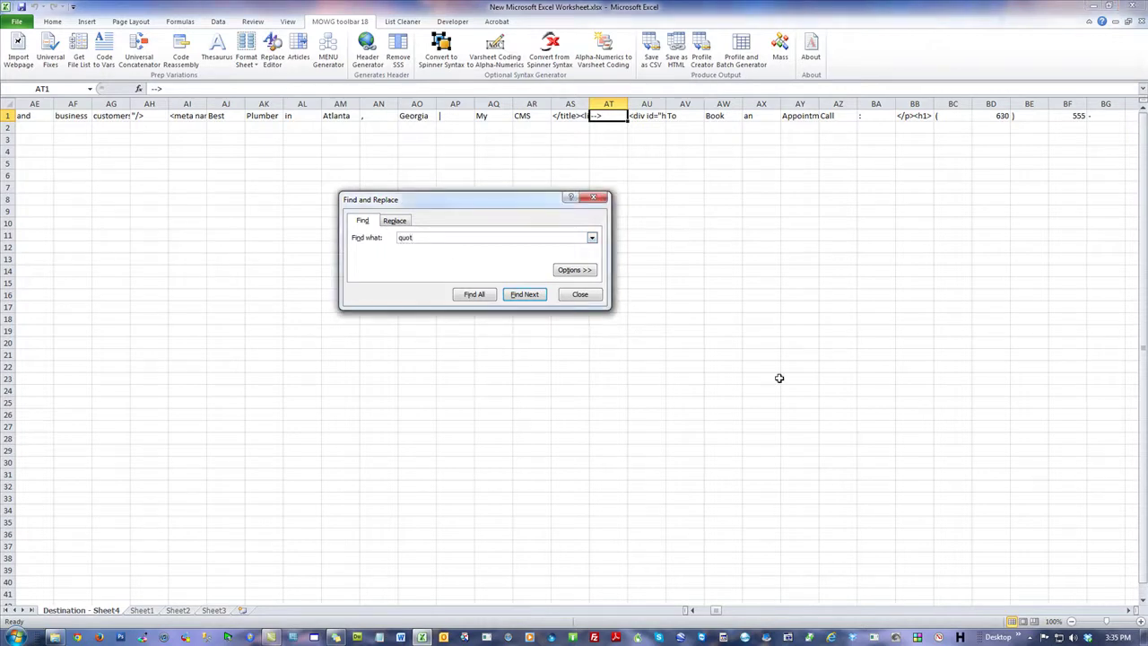
pyautogui.click(513, 297)
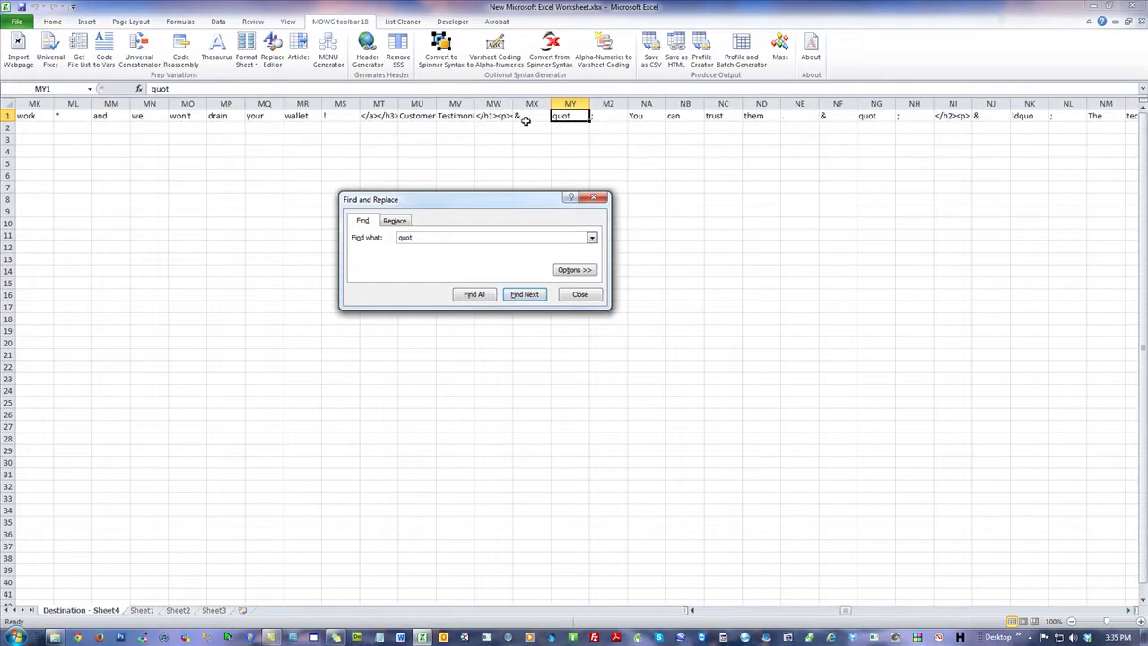
pyautogui.click(609, 116)
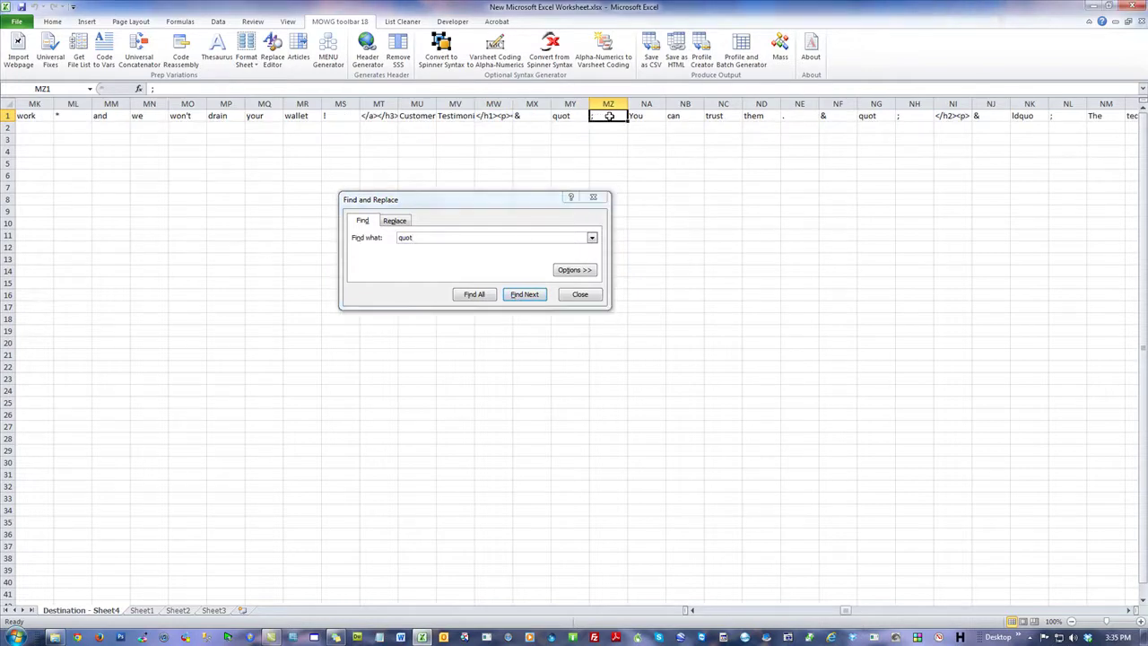
pyautogui.click(580, 295)
pyautogui.click(800, 246)
# Step: Select the &, quot, ; cells MX1:MZ1 and open the concatenator's replacement table
pyautogui.moveTo(607, 115); pyautogui.dragTo(529, 117)
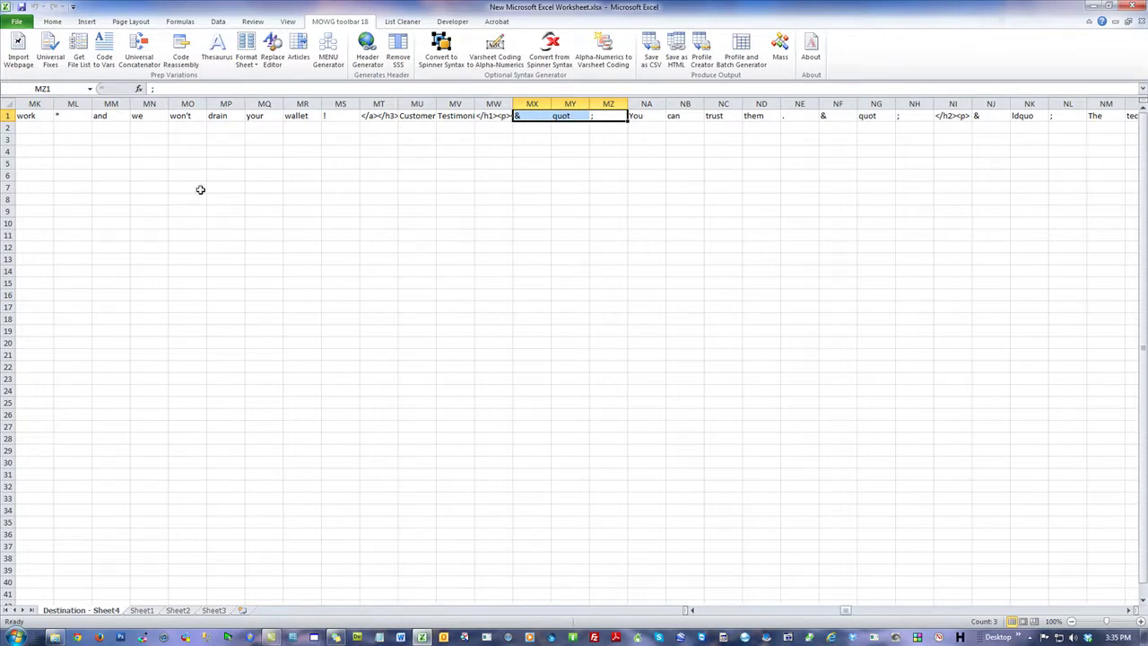
pyautogui.click(146, 55)
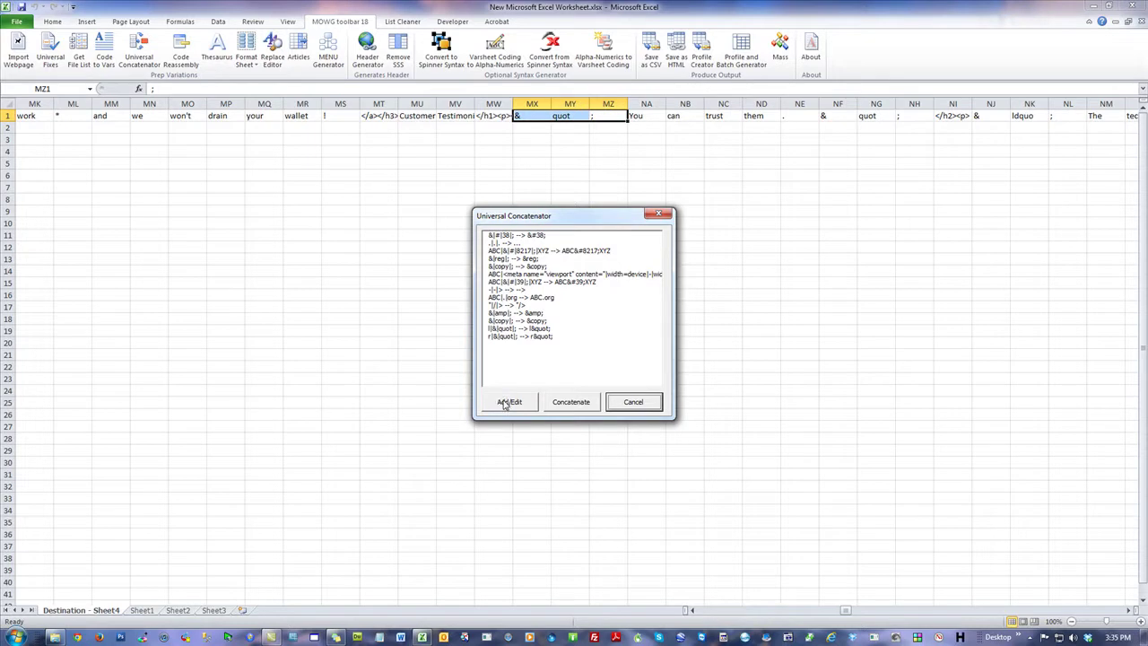
pyautogui.click(504, 402)
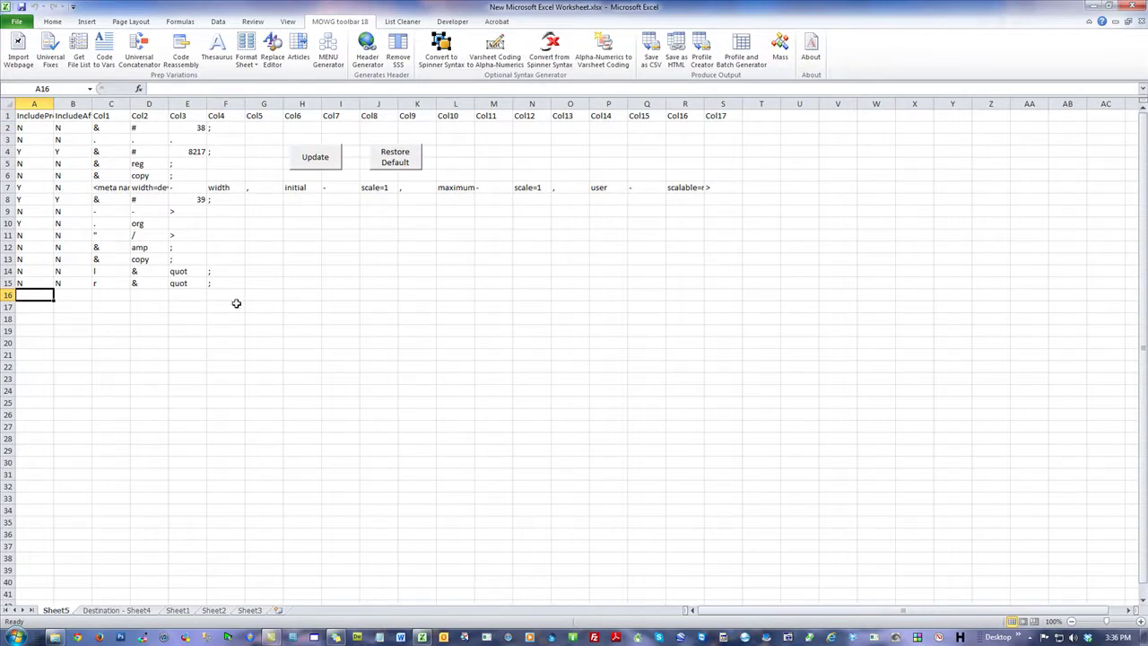
# Step: Copy the &, quot, ; cells from Destination - Sheet4
pyautogui.click(125, 611)
pyautogui.rightClick(565, 114)
pyautogui.click(595, 134)
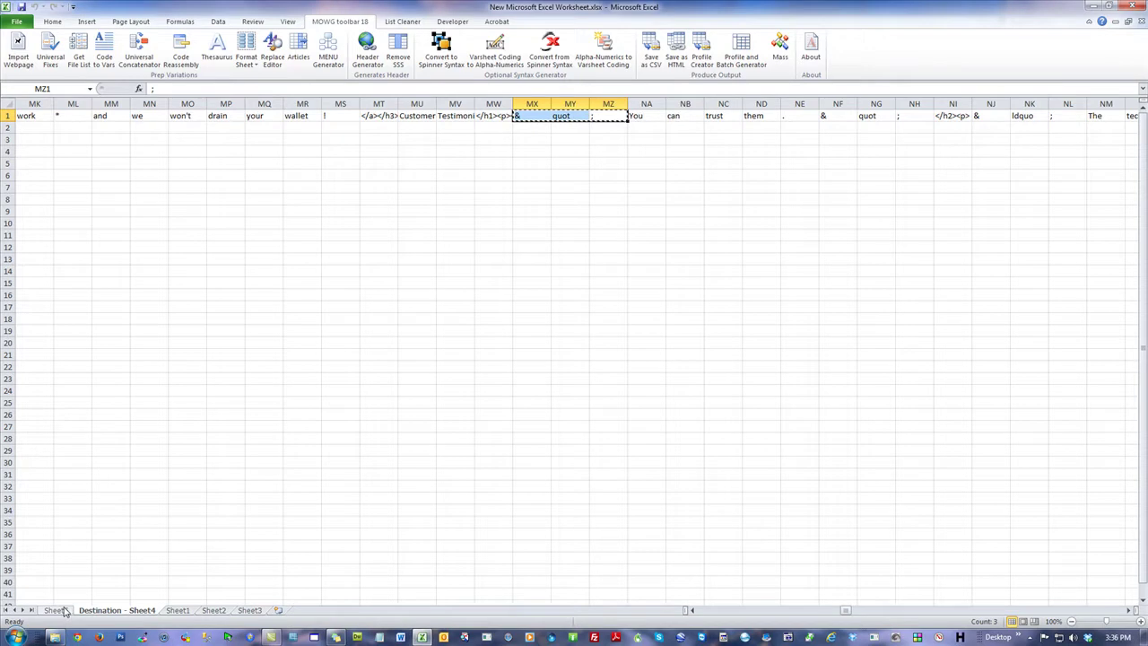
# Step: Paste the copied entity pieces into row 16 of the Sheet5 replacement table at C16
pyautogui.click(59, 610)
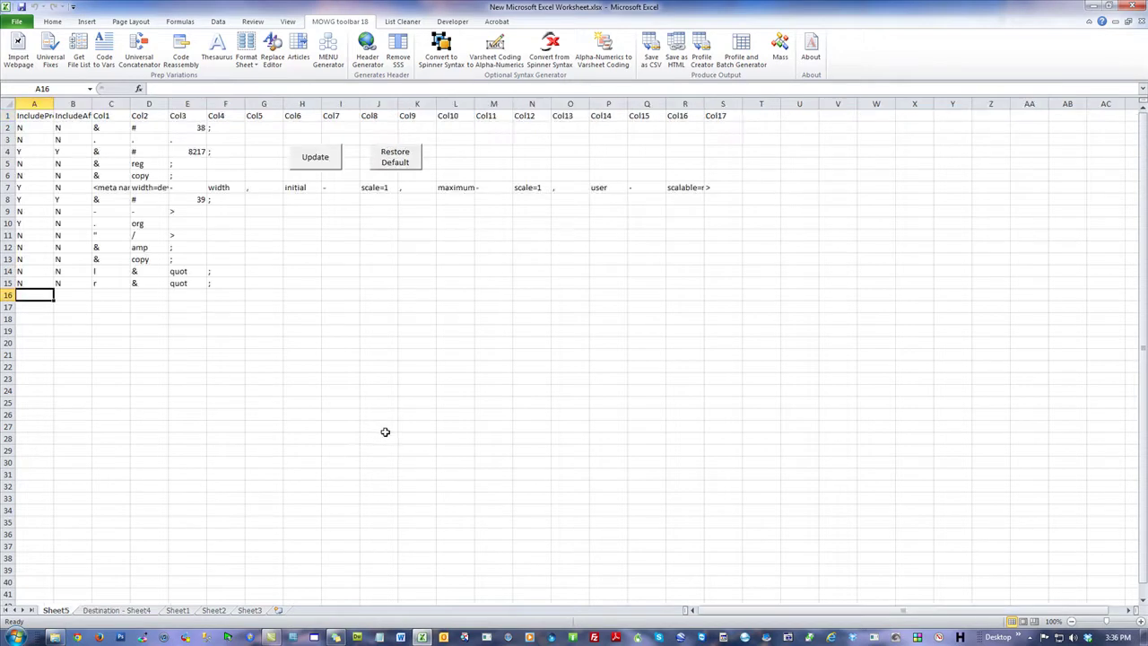
pyautogui.click(115, 294)
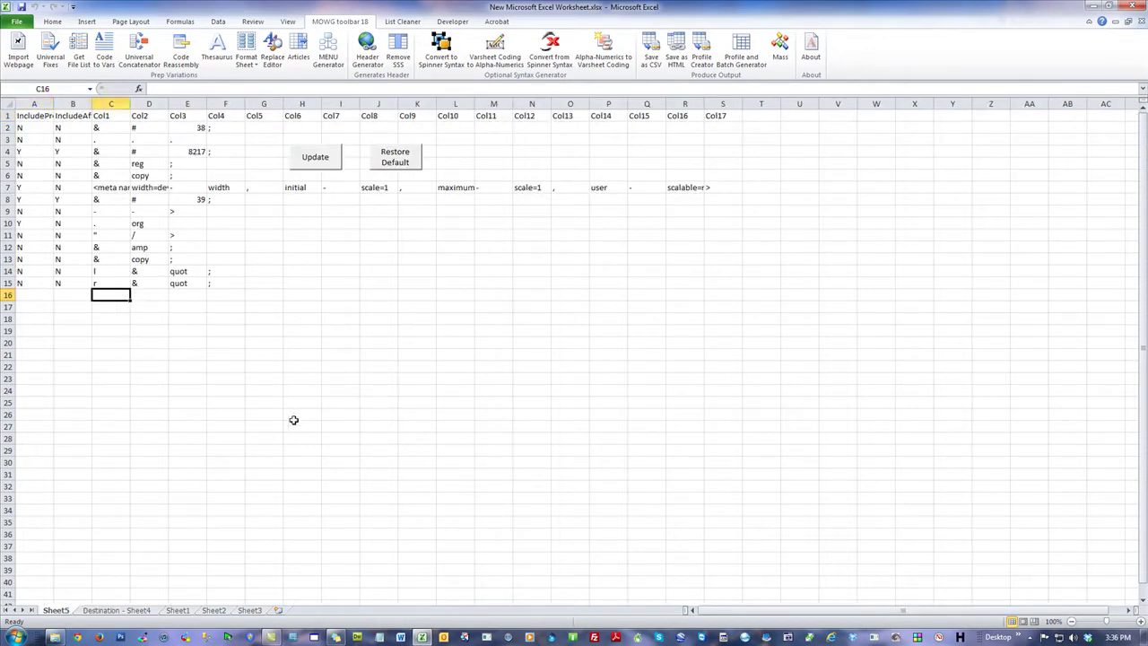
pyautogui.click(109, 114)
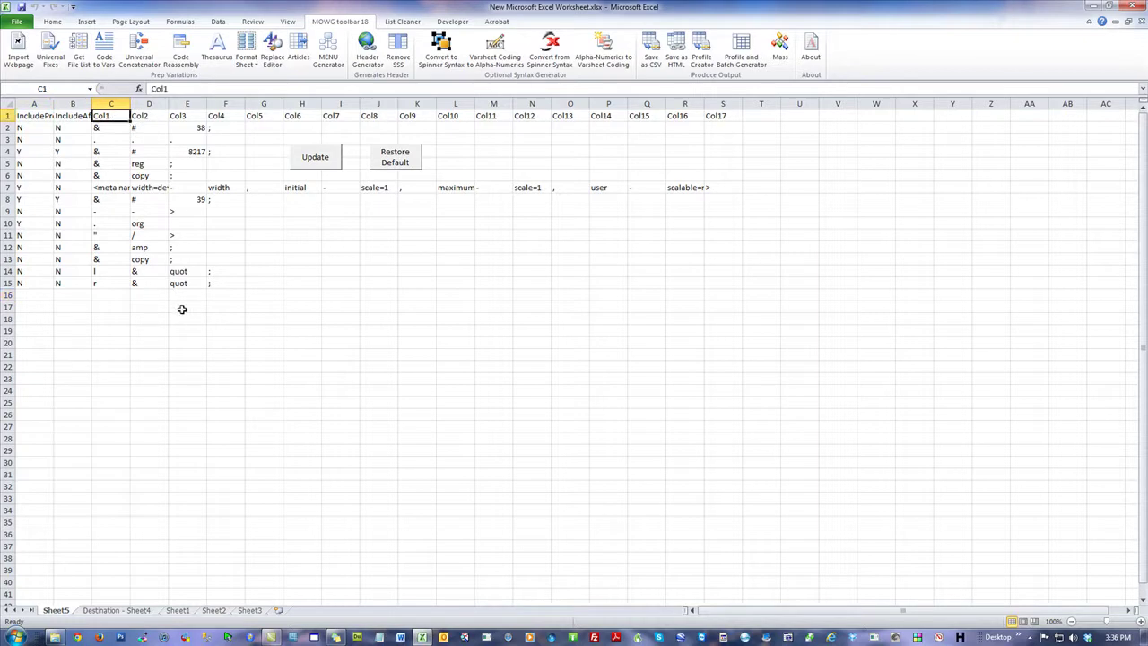
pyautogui.click(146, 115)
pyautogui.click(184, 115)
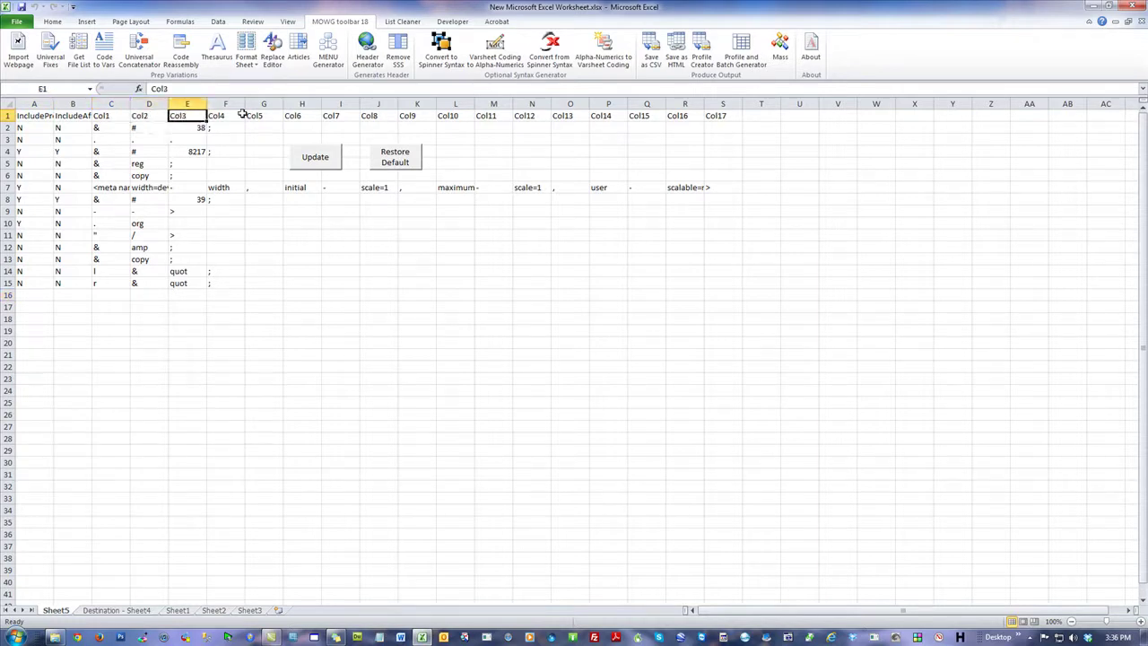
pyautogui.moveTo(720, 113); pyautogui.dragTo(119, 110)
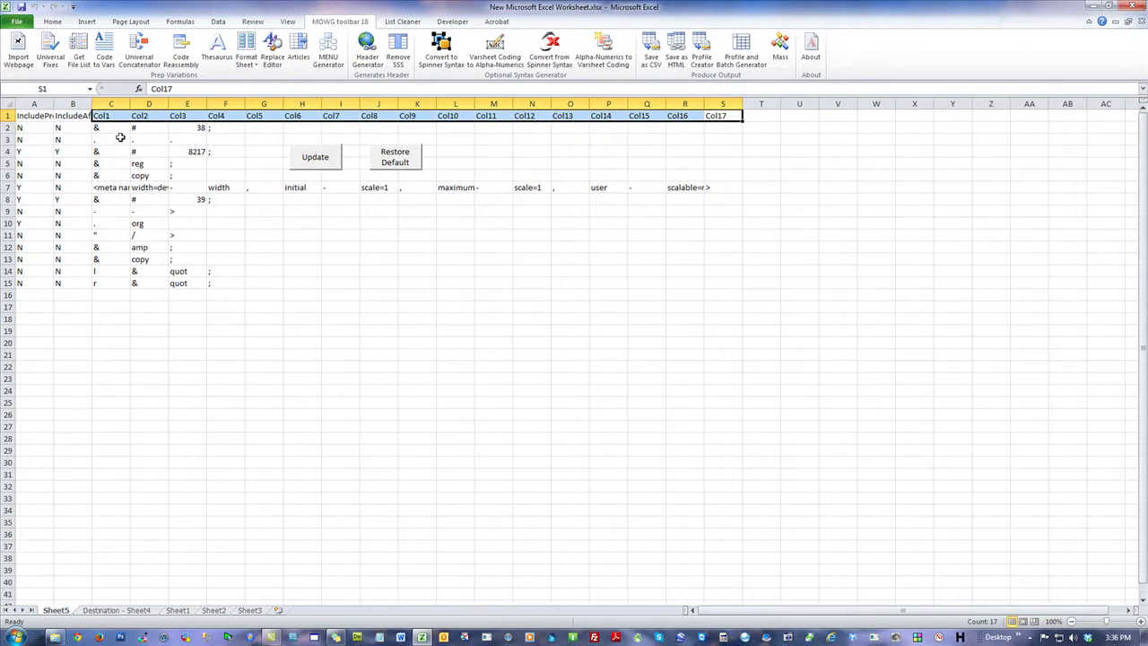
pyautogui.click(125, 294)
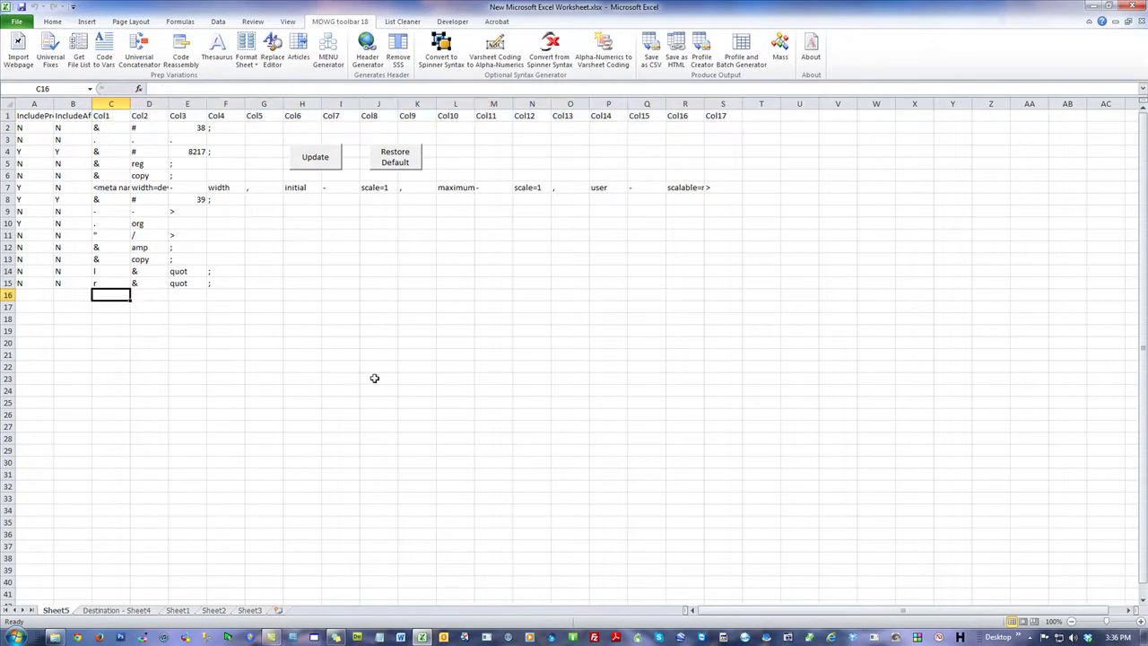
pyautogui.hotkey('ctrl', 'v')
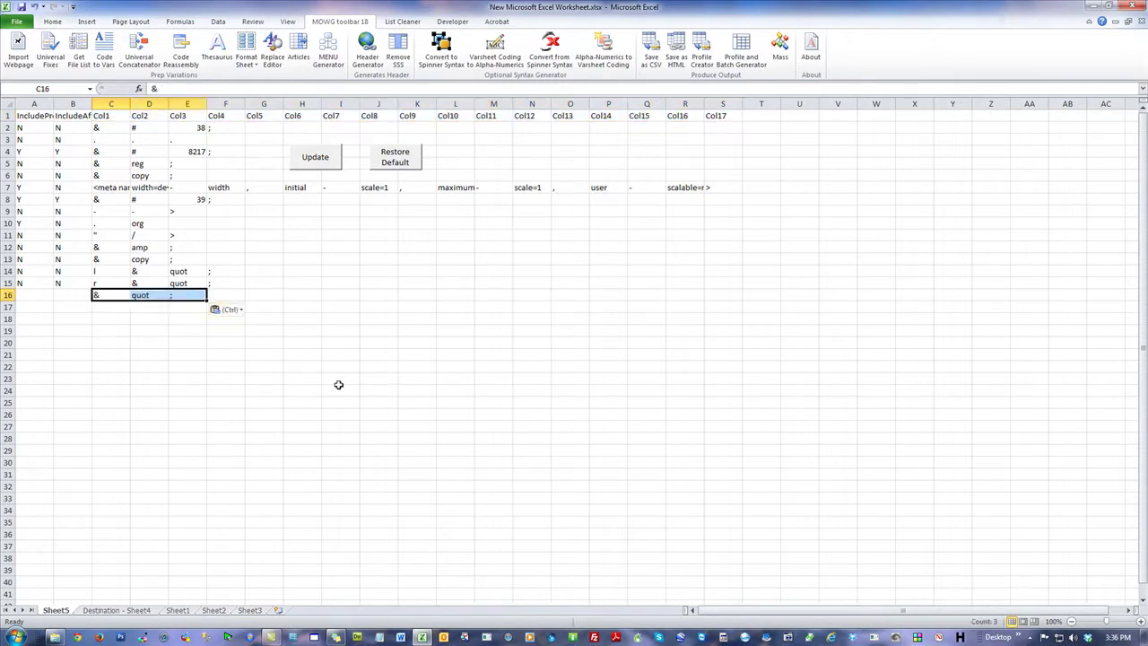
# Step: Compare the pasted row with the source cells on Destination - Sheet4
pyautogui.click(411, 305)
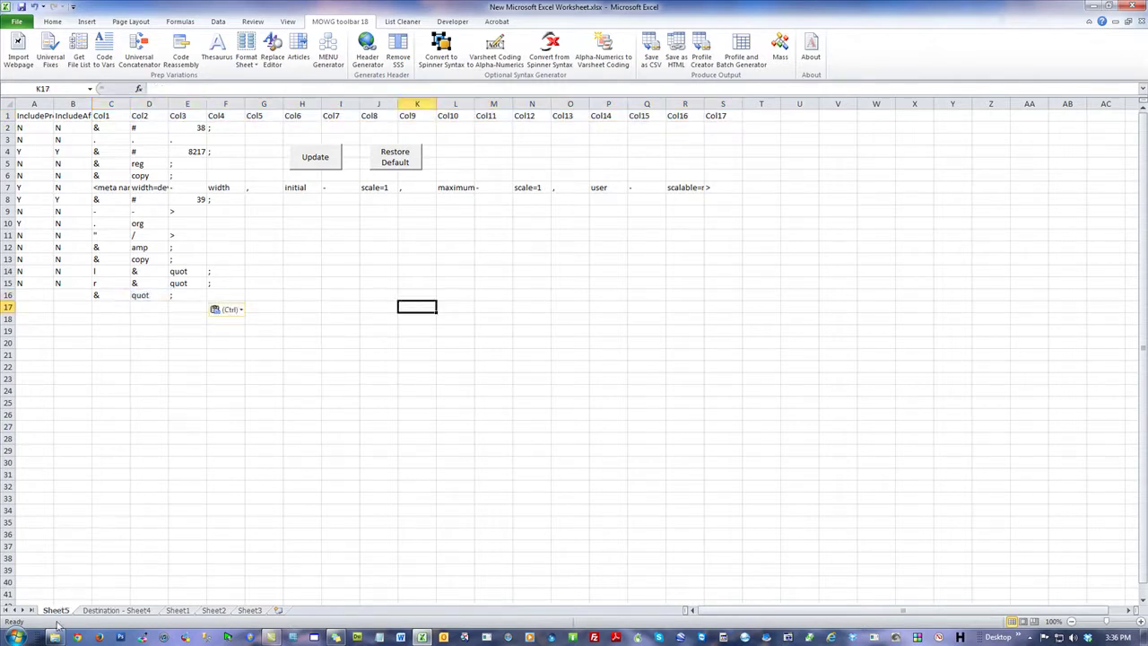
pyautogui.click(122, 611)
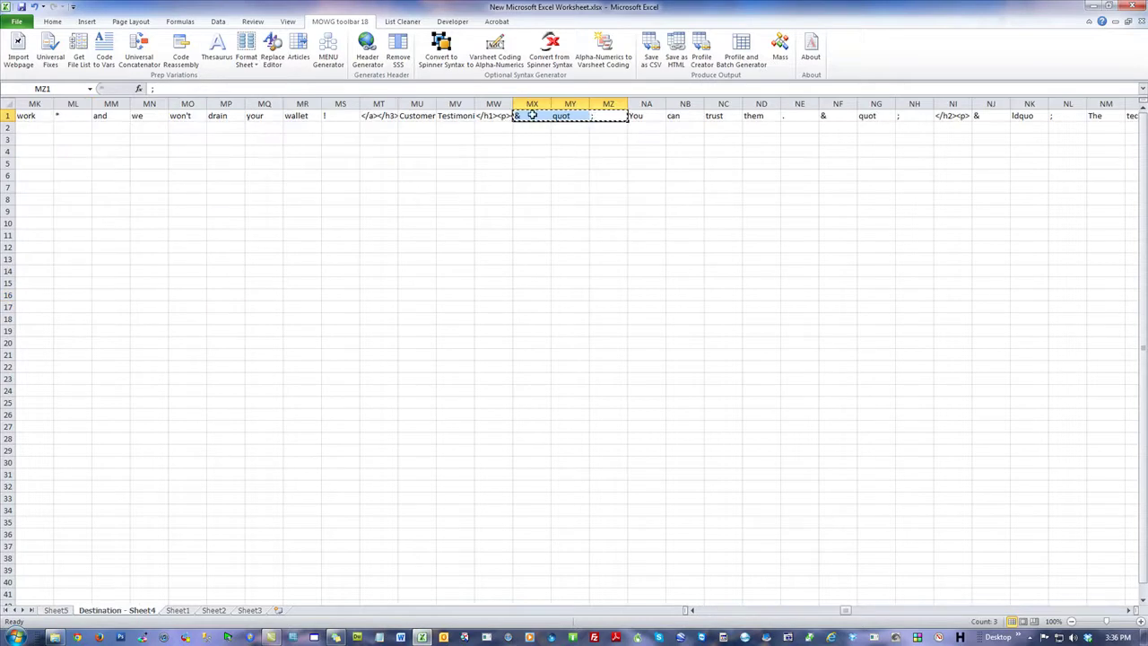
pyautogui.click(56, 610)
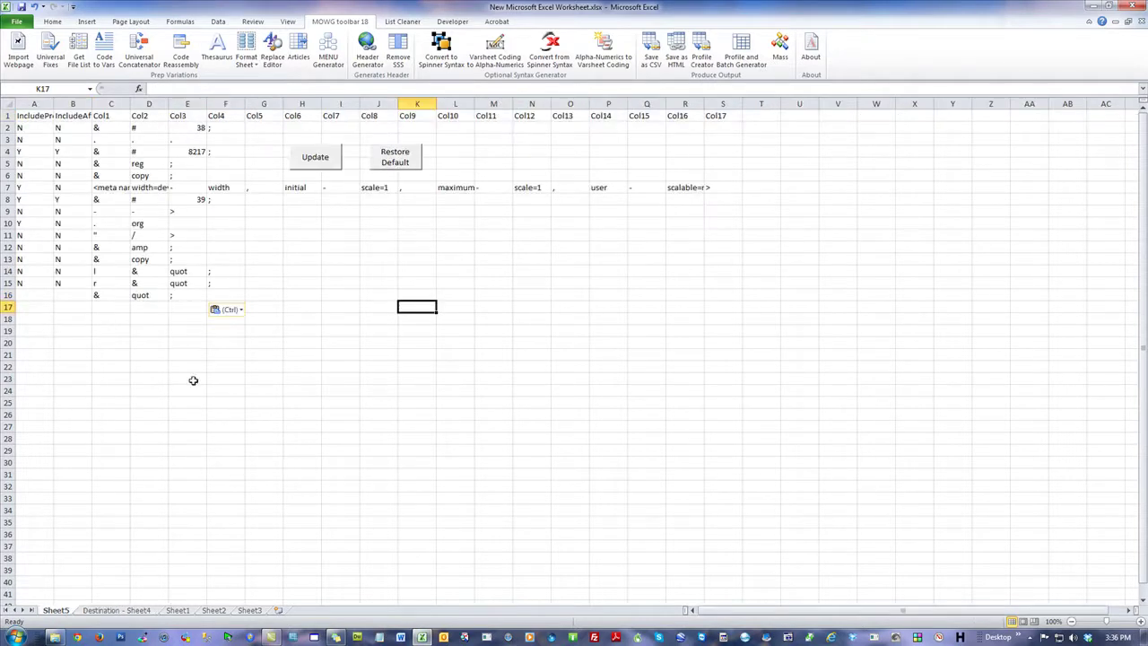
pyautogui.click(109, 614)
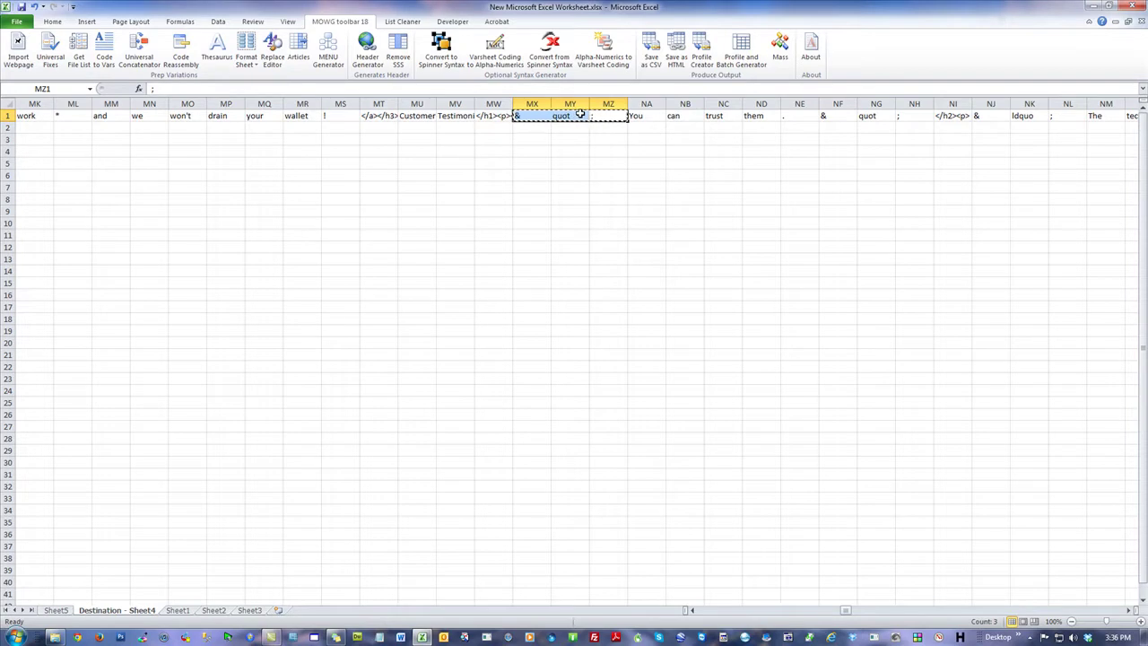
pyautogui.click(57, 611)
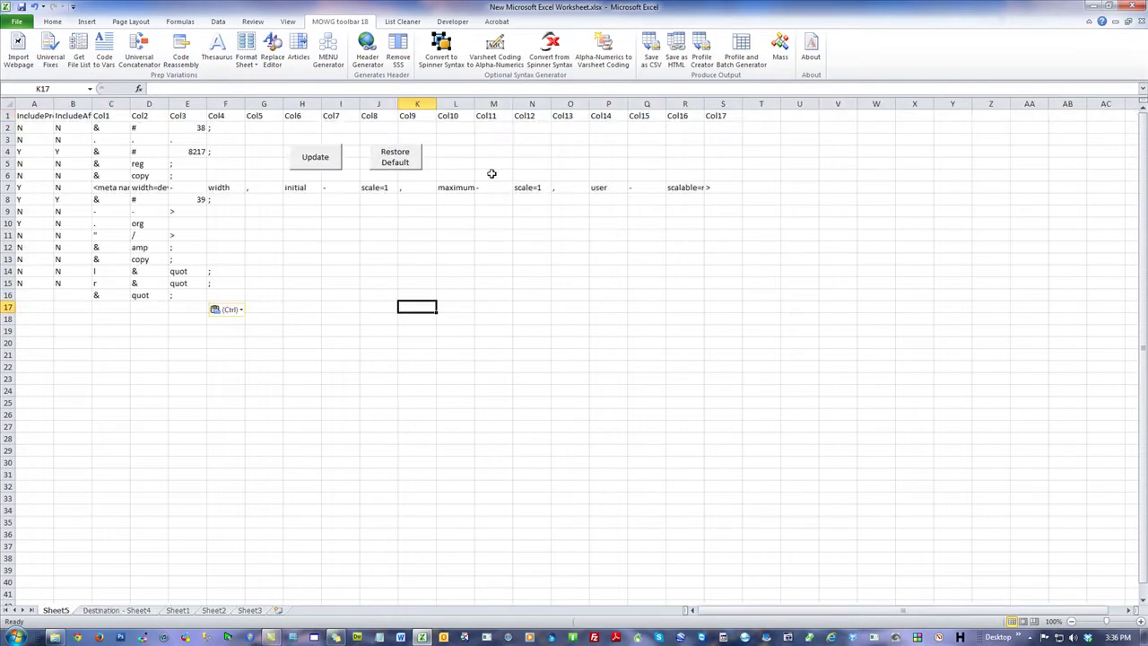
pyautogui.click(116, 611)
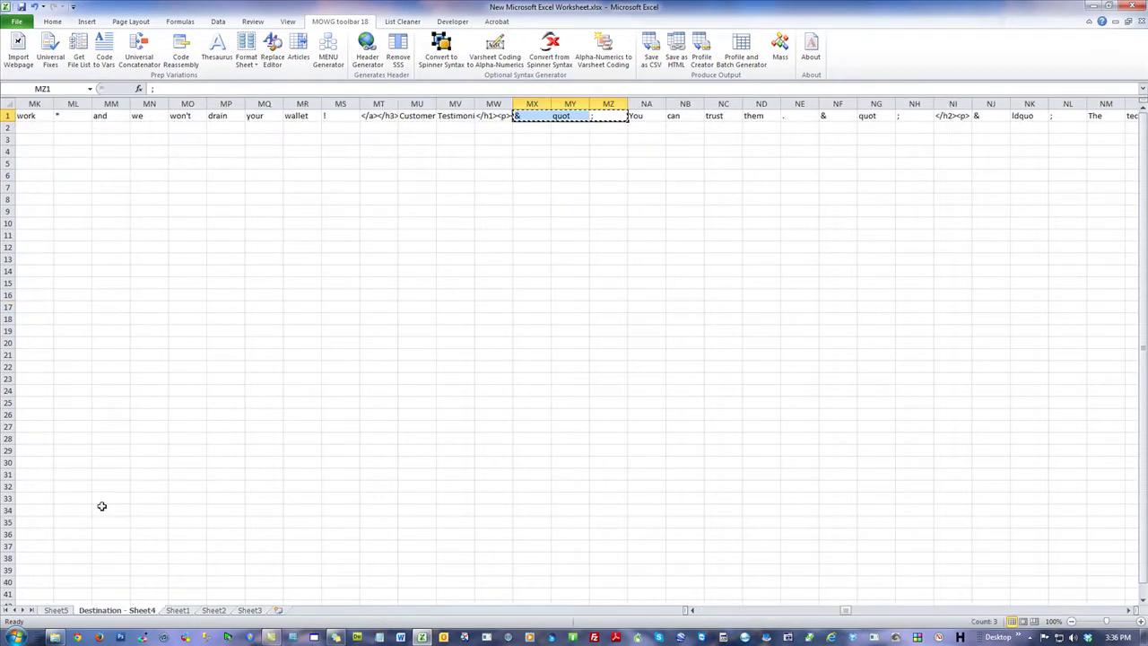
pyautogui.click(57, 612)
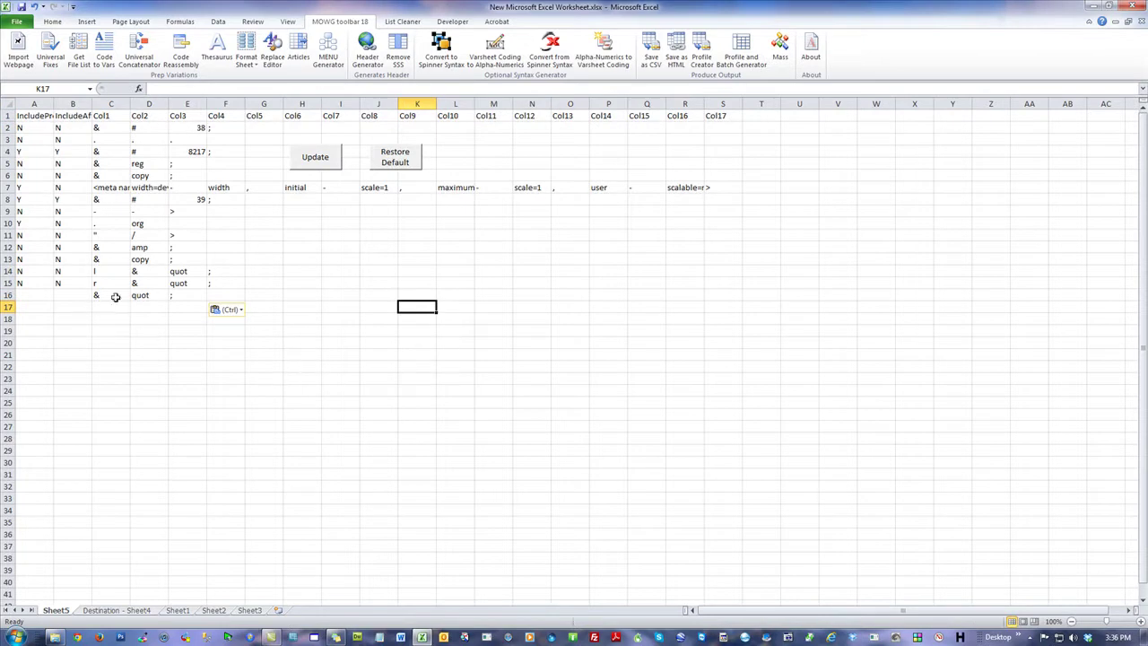
# Step: Review the pasted &, quot, ; entry and the flag cells in row 16
pyautogui.moveTo(116, 294); pyautogui.dragTo(190, 294)
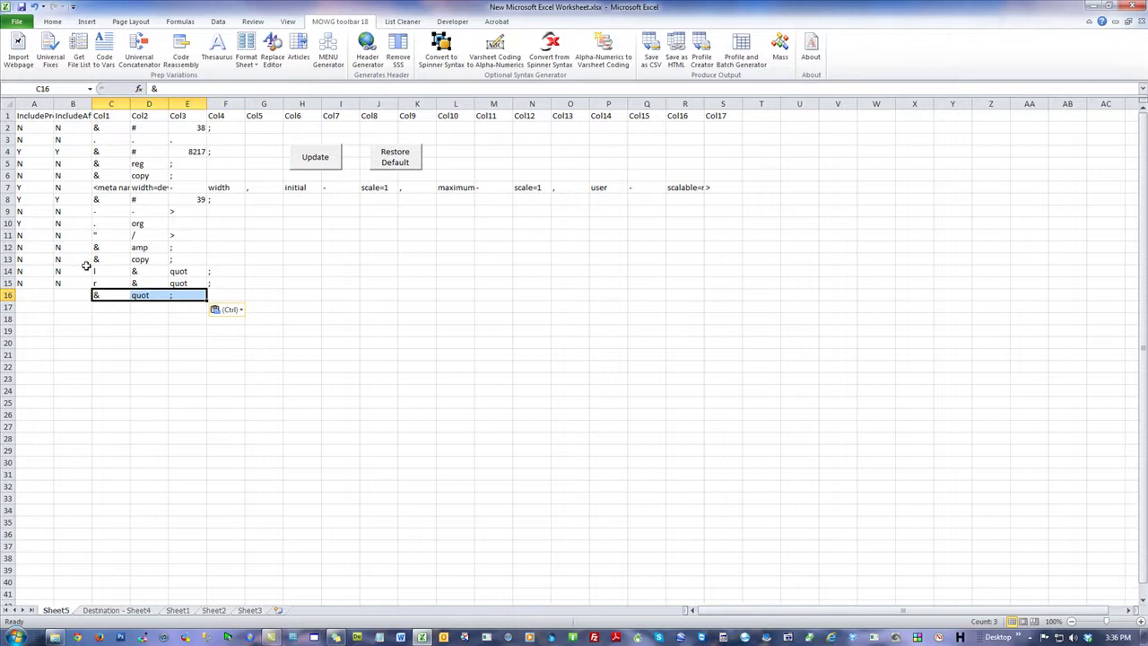
pyautogui.click(116, 116)
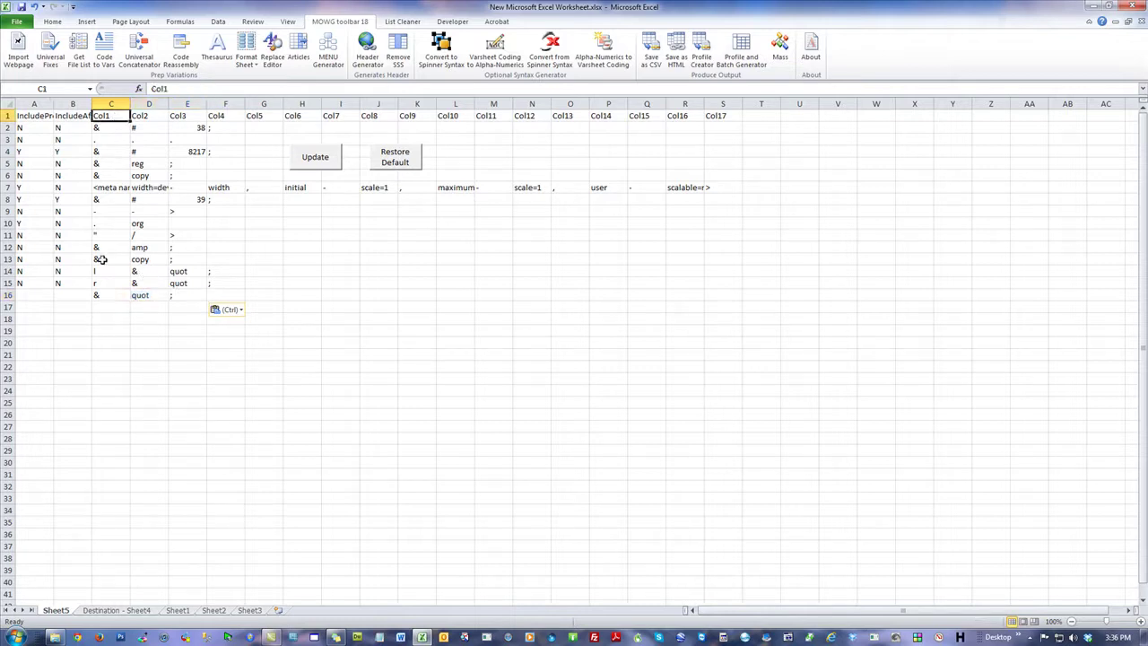
pyautogui.click(109, 296)
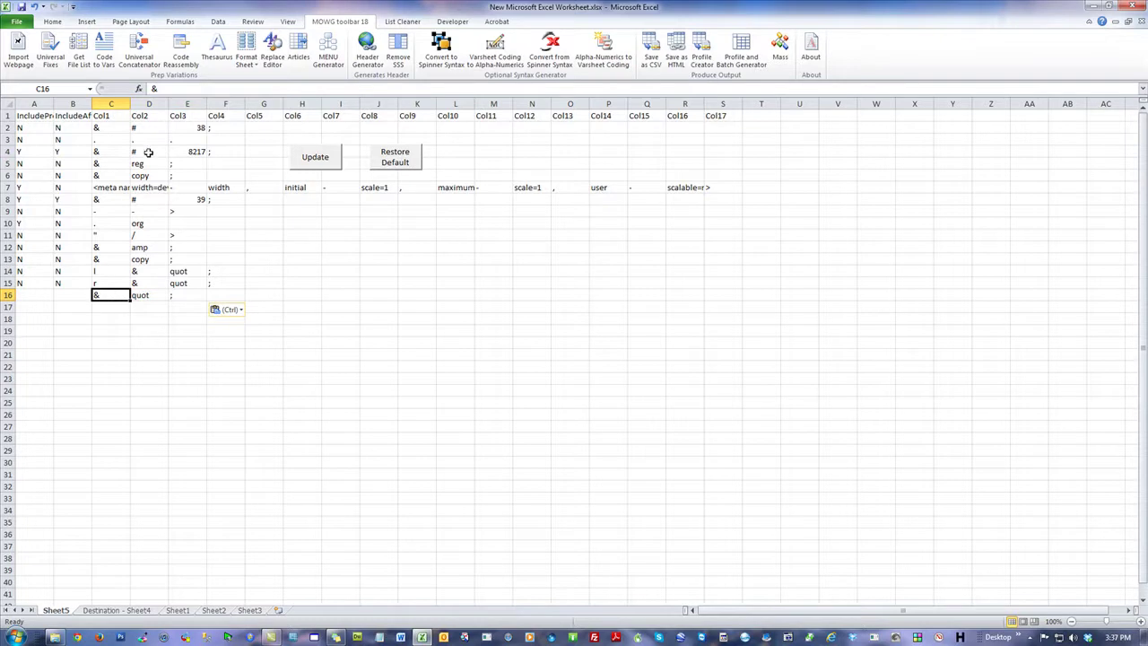
pyautogui.click(151, 114)
pyautogui.click(136, 294)
pyautogui.click(176, 294)
pyautogui.moveTo(111, 294); pyautogui.dragTo(188, 295)
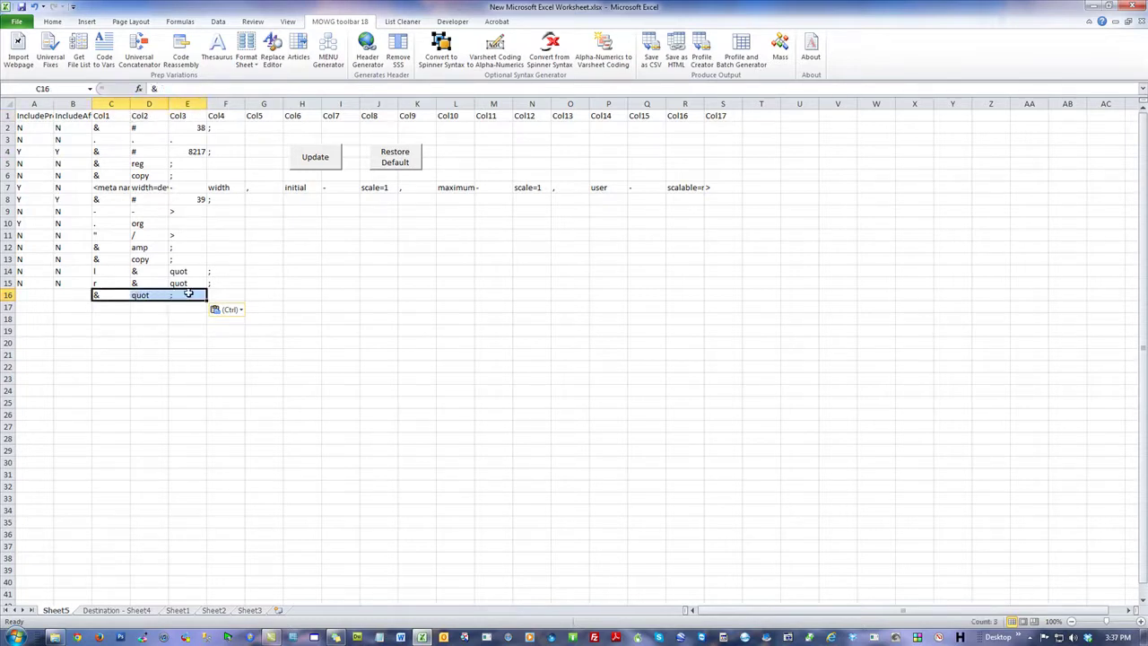
pyautogui.click(38, 293)
pyautogui.click(72, 296)
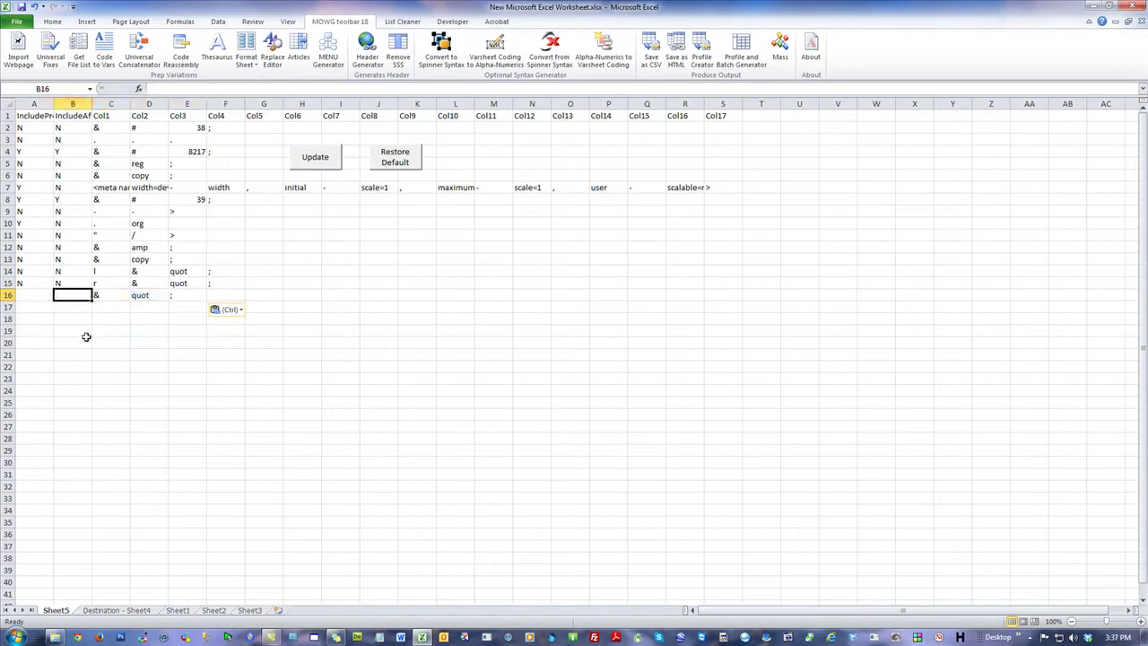
pyautogui.click(42, 296)
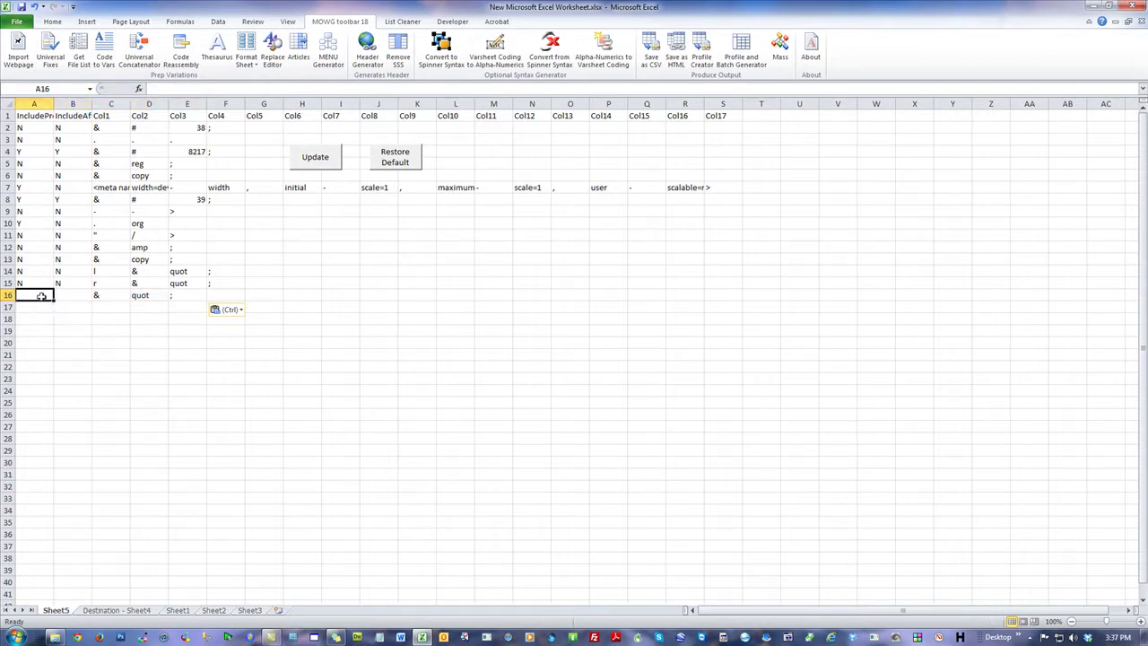
# Step: Autofit columns A and B to show IncludePreviousColumn and IncludeAfterColumn, then check row 16's flags
pyautogui.doubleClick(53, 103)
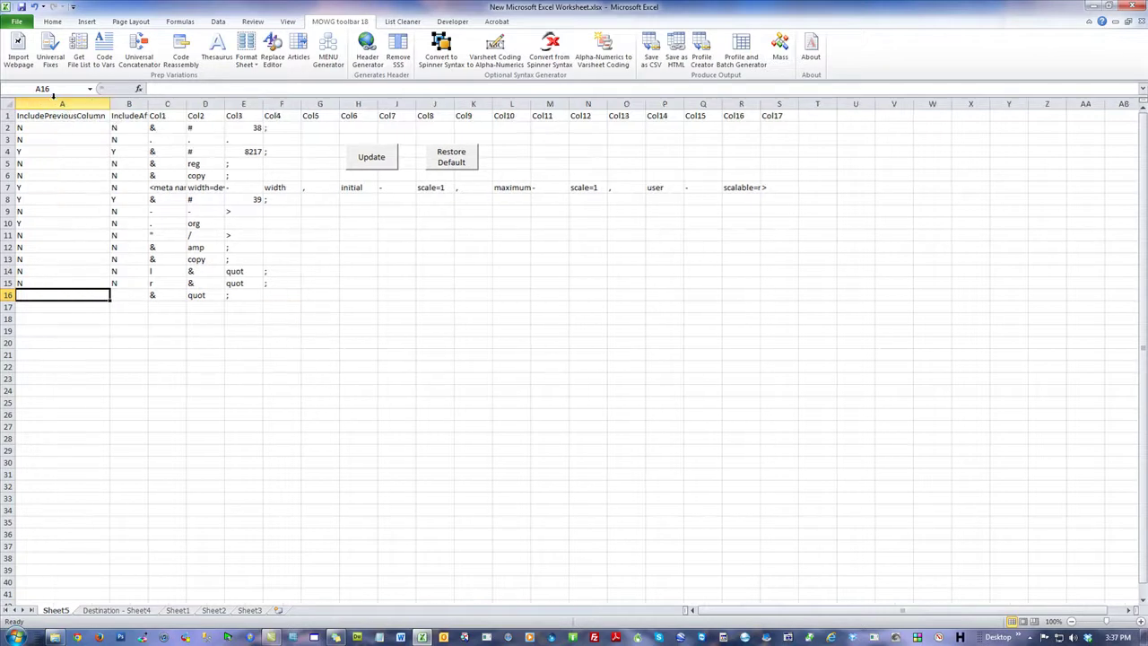
pyautogui.doubleClick(148, 103)
pyautogui.moveTo(208, 293); pyautogui.dragTo(285, 295)
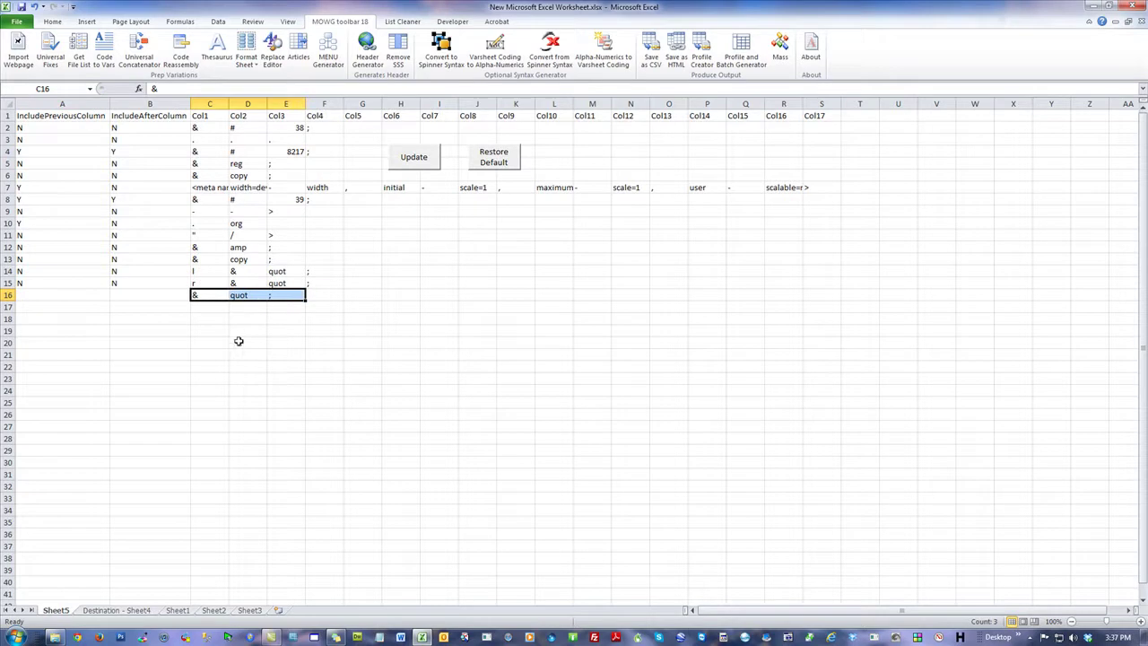
pyautogui.click(86, 295)
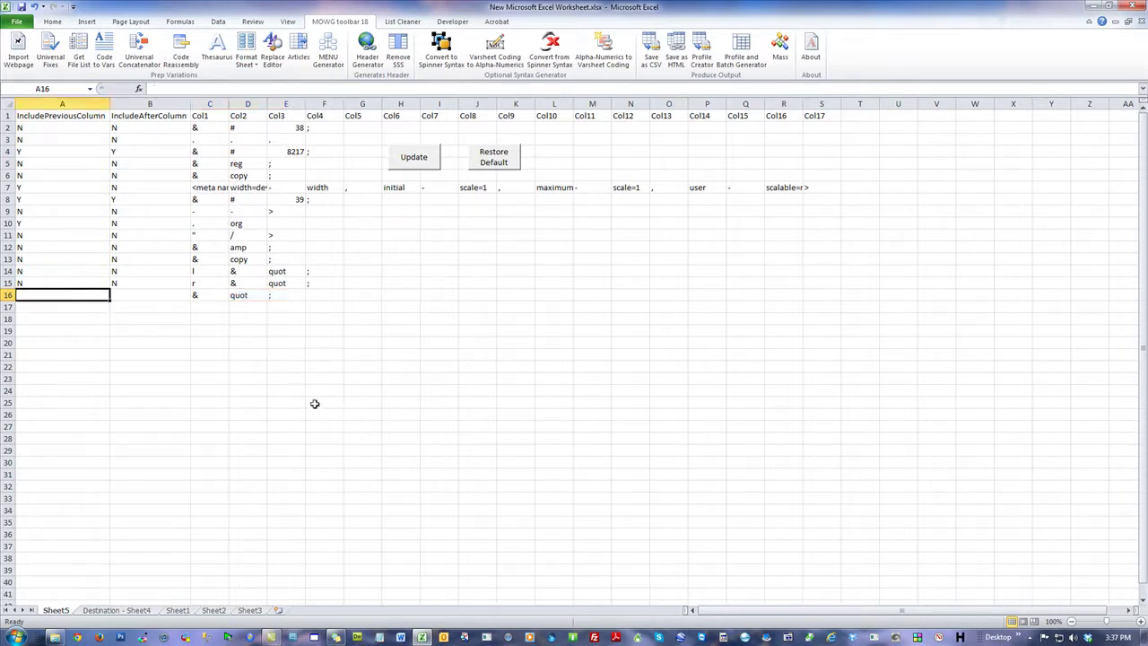
pyautogui.click(139, 297)
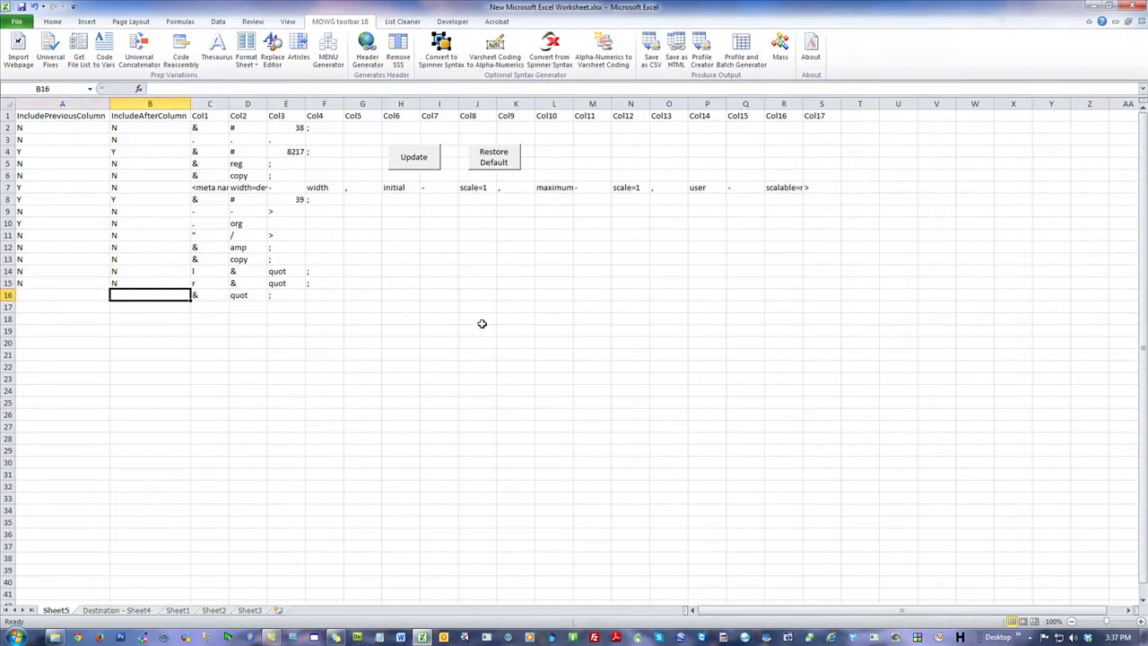
pyautogui.click(228, 296)
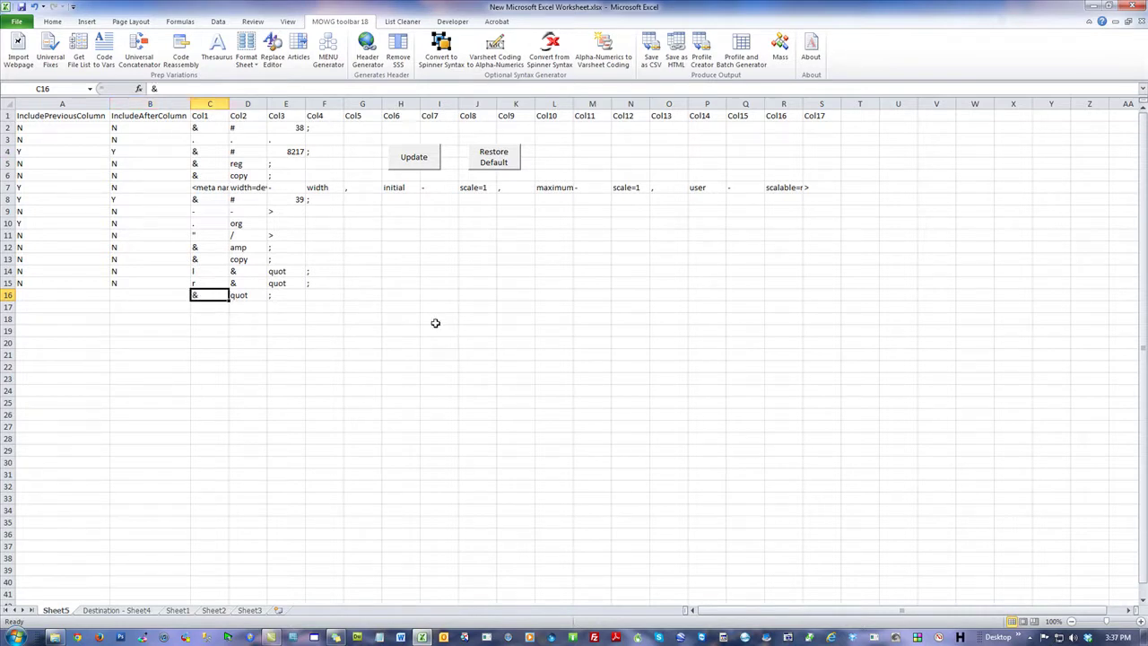
pyautogui.moveTo(65, 295); pyautogui.dragTo(137, 294)
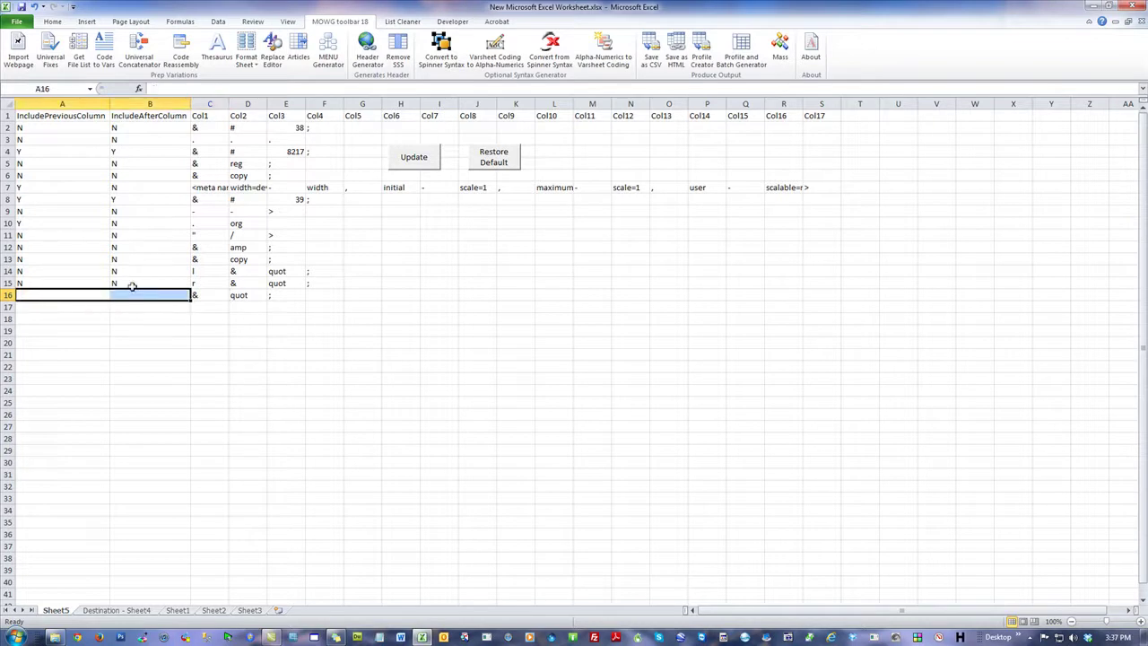
pyautogui.click(334, 298)
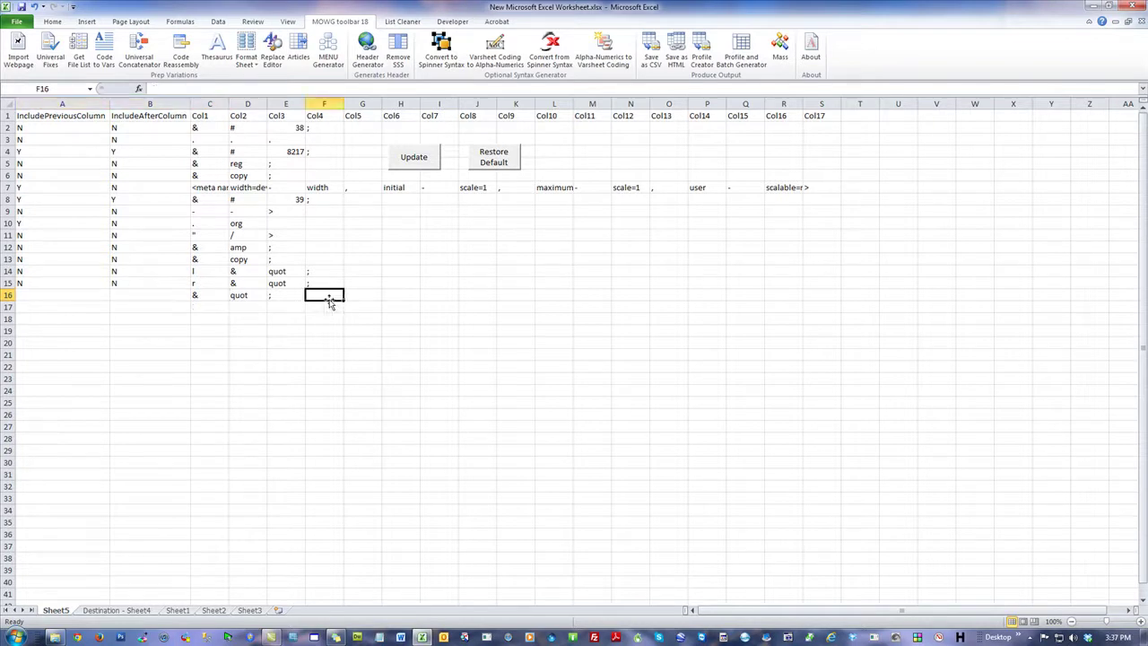
pyautogui.moveTo(80, 297); pyautogui.dragTo(138, 297)
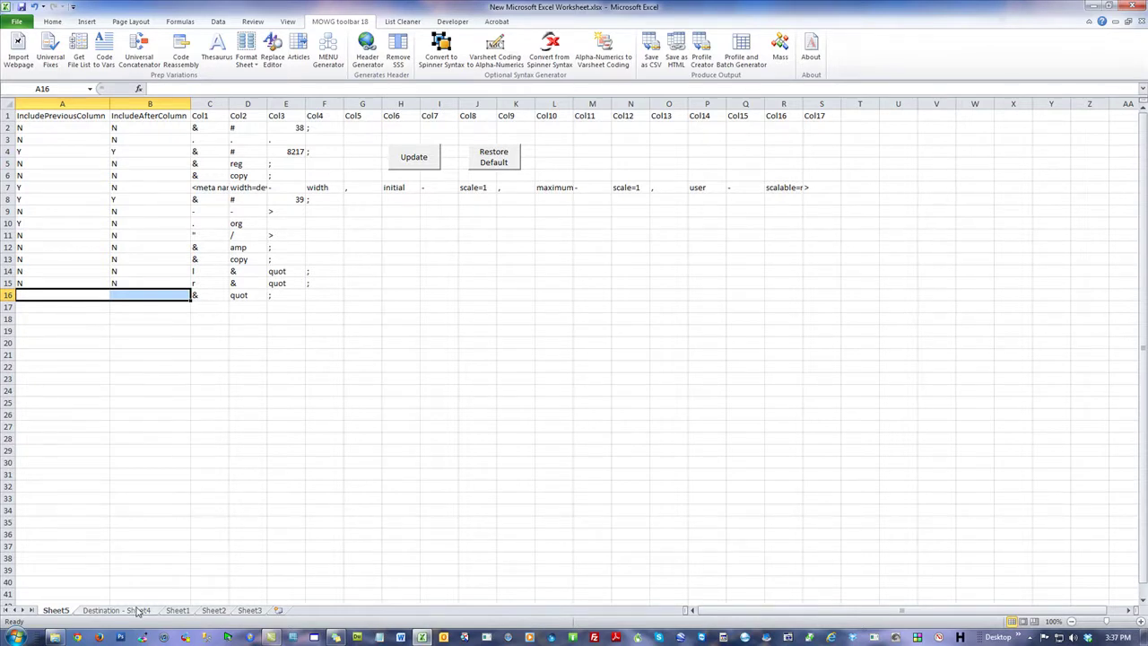
# Step: Inspect row 7's viewport meta tokens and its A7/B7 include flags
pyautogui.click(213, 188)
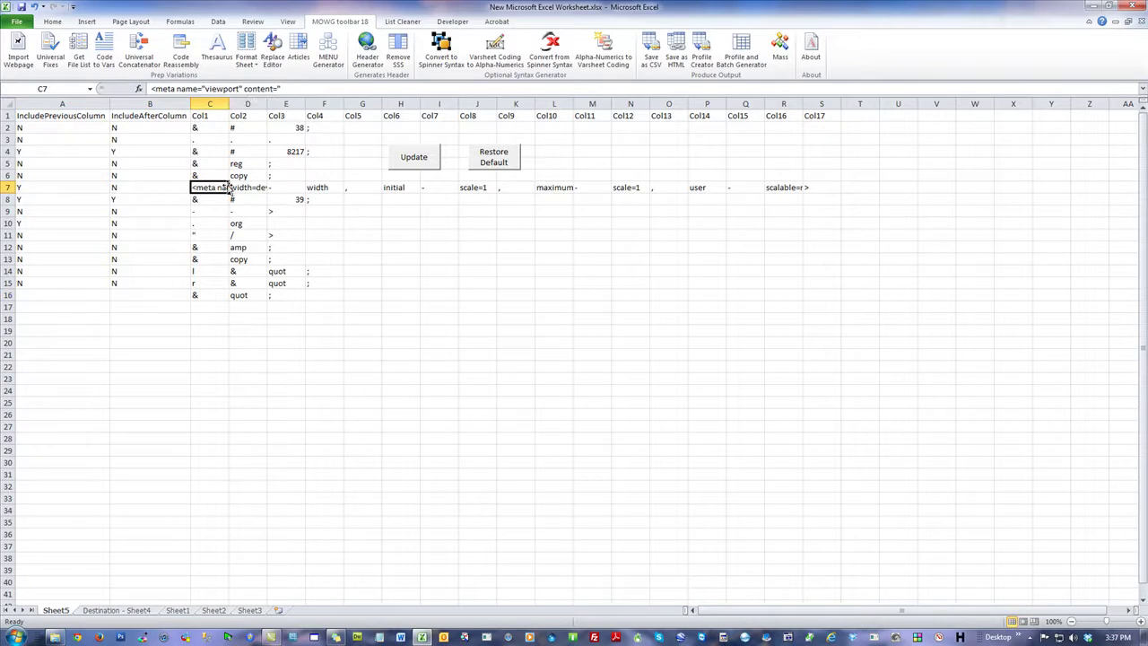
pyautogui.moveTo(215, 188); pyautogui.dragTo(810, 188)
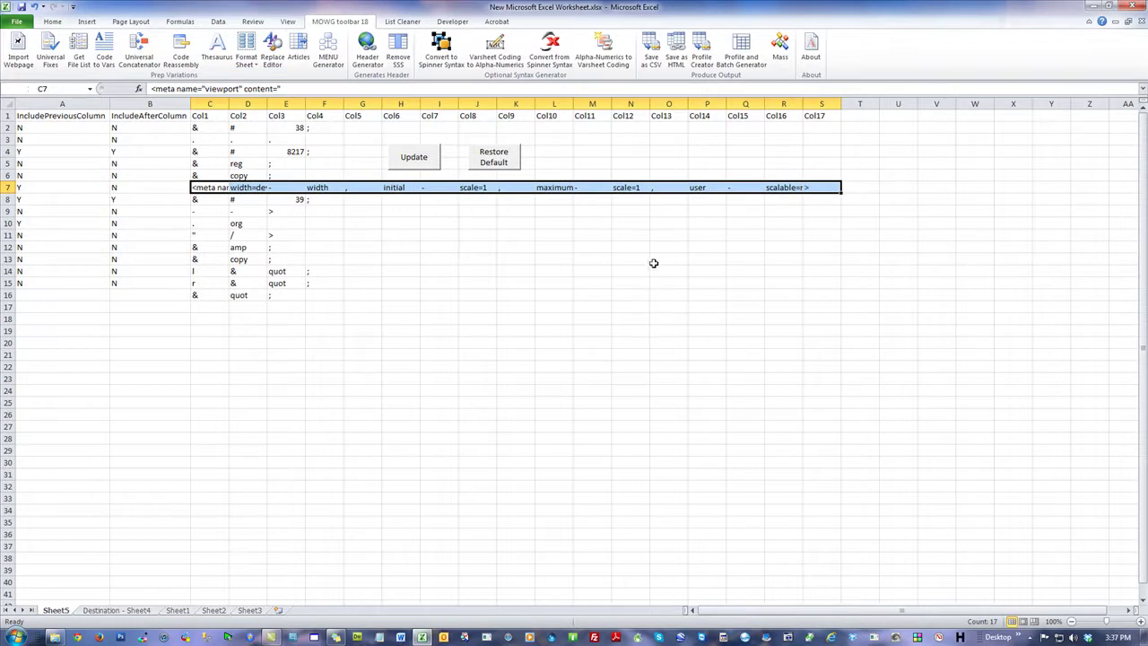
pyautogui.click(149, 186)
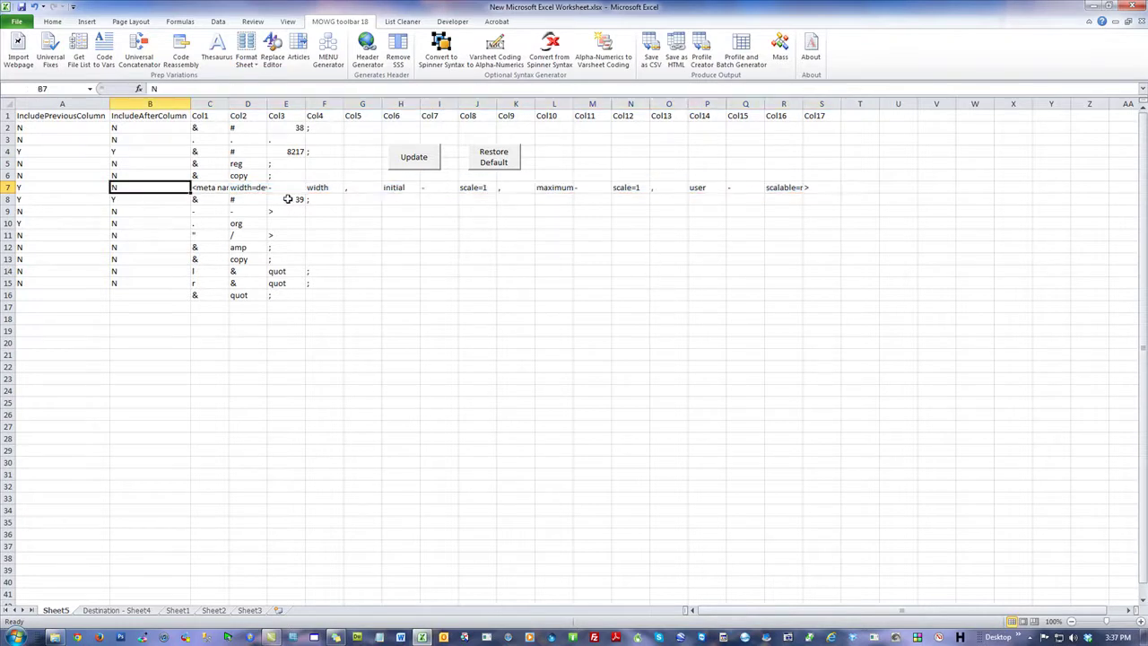
pyautogui.click(50, 187)
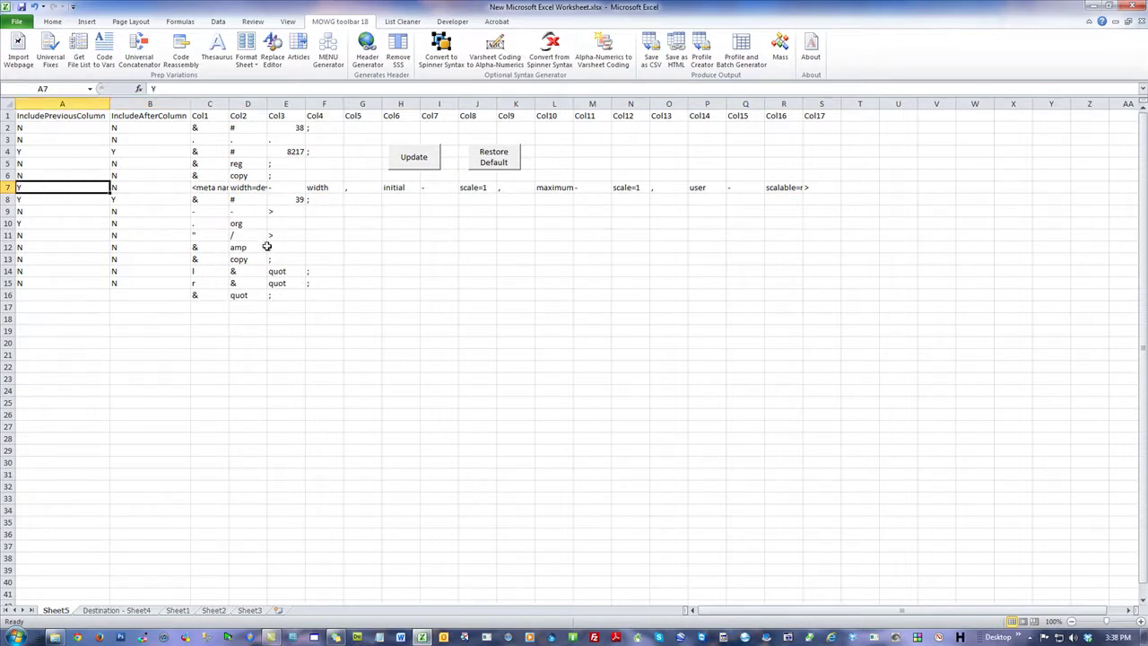
pyautogui.click(114, 611)
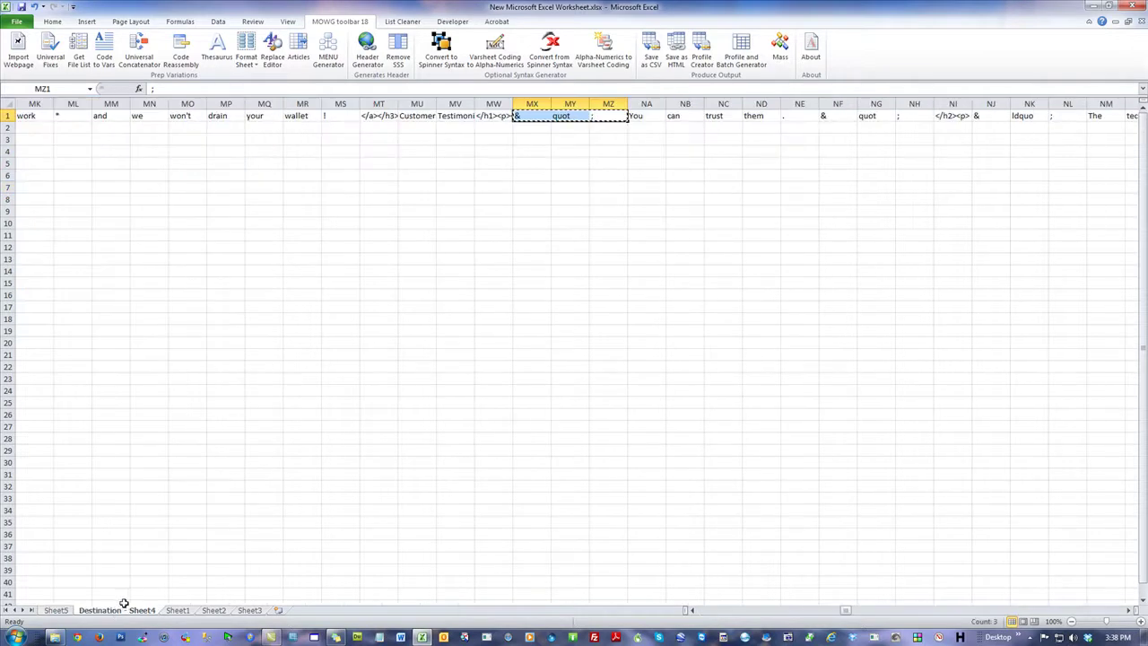
# Step: On Destination - Sheet4, inspect the doctype HTML in A1 and the keywords meta tag in B1
pyautogui.click(237, 222)
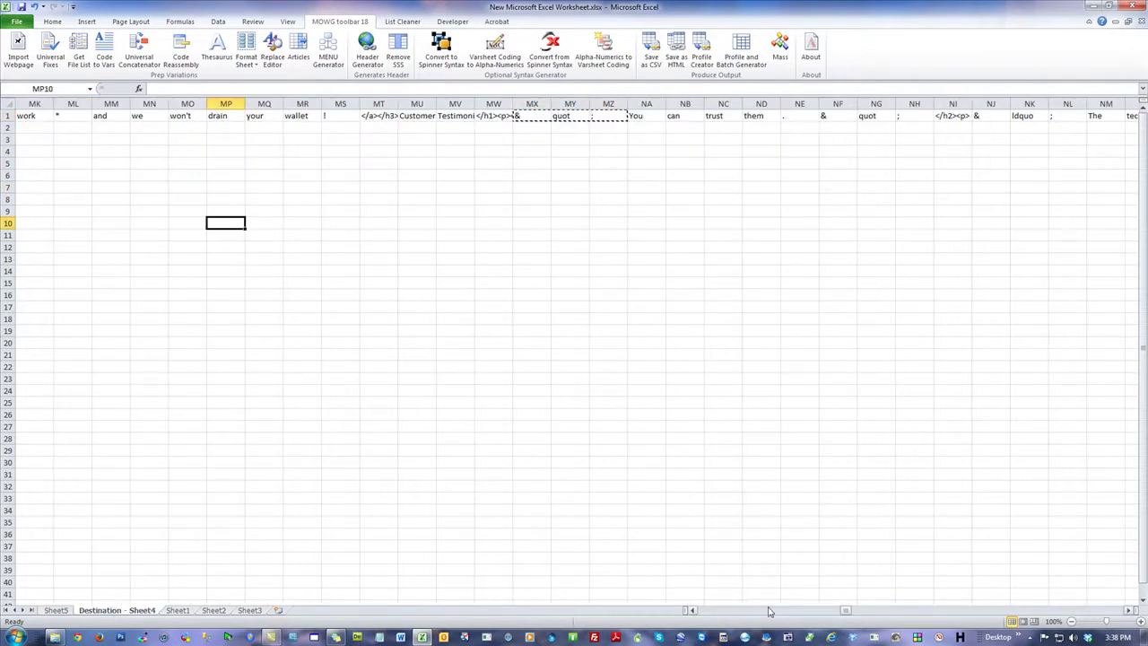
pyautogui.moveTo(848, 613); pyautogui.dragTo(692, 610)
pyautogui.click(121, 189)
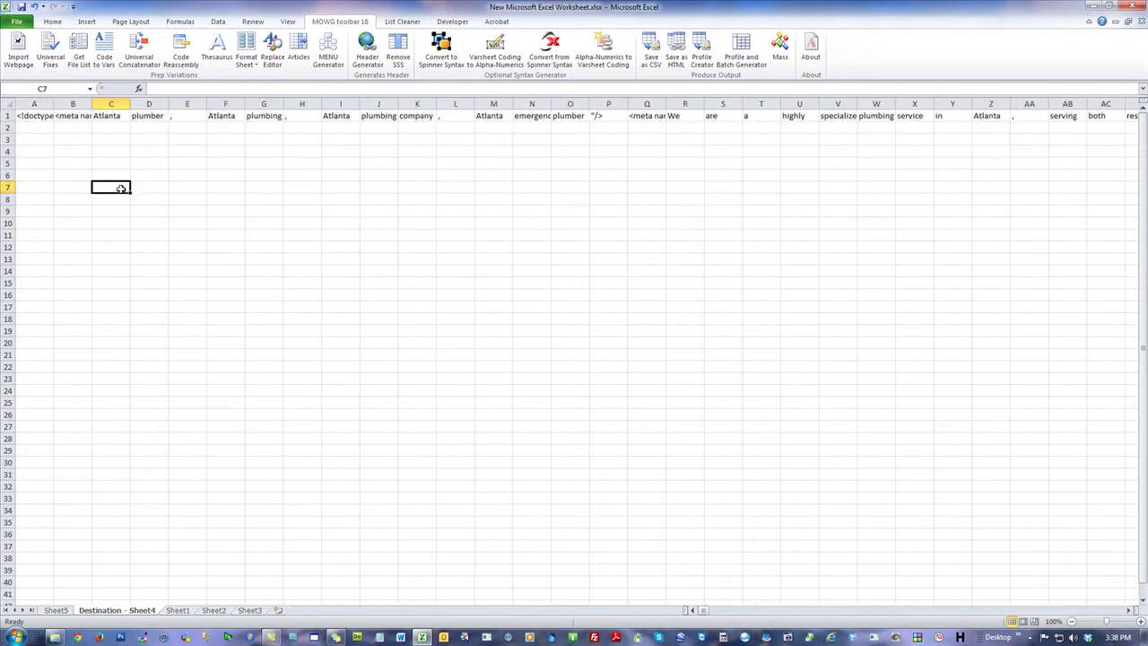
pyautogui.click(36, 116)
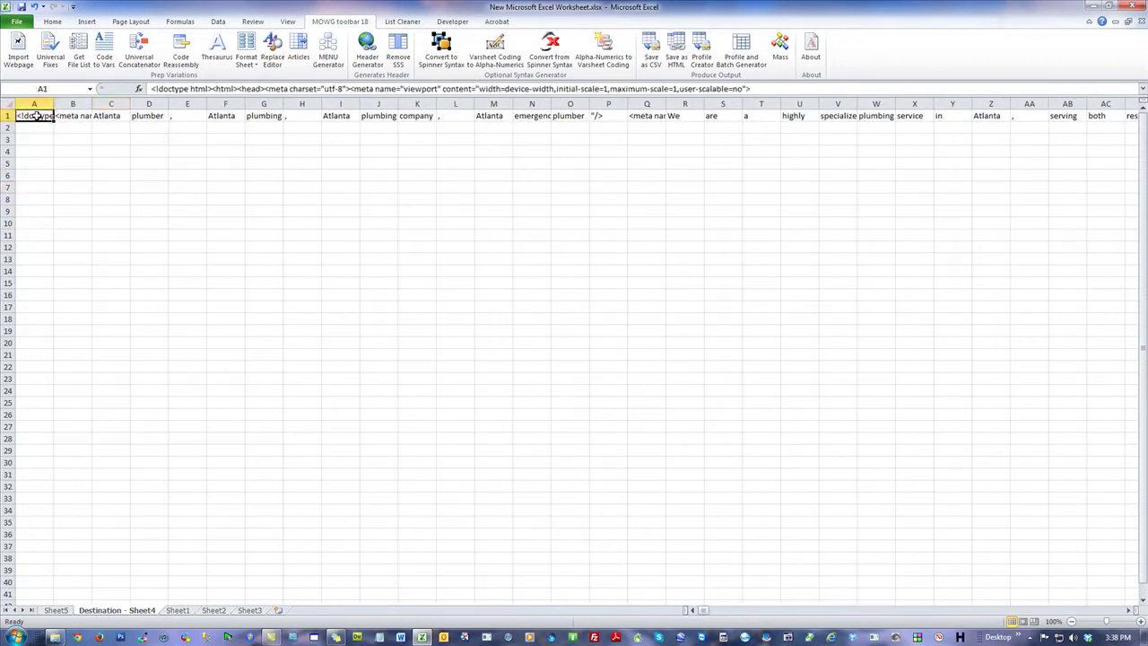
pyautogui.click(83, 115)
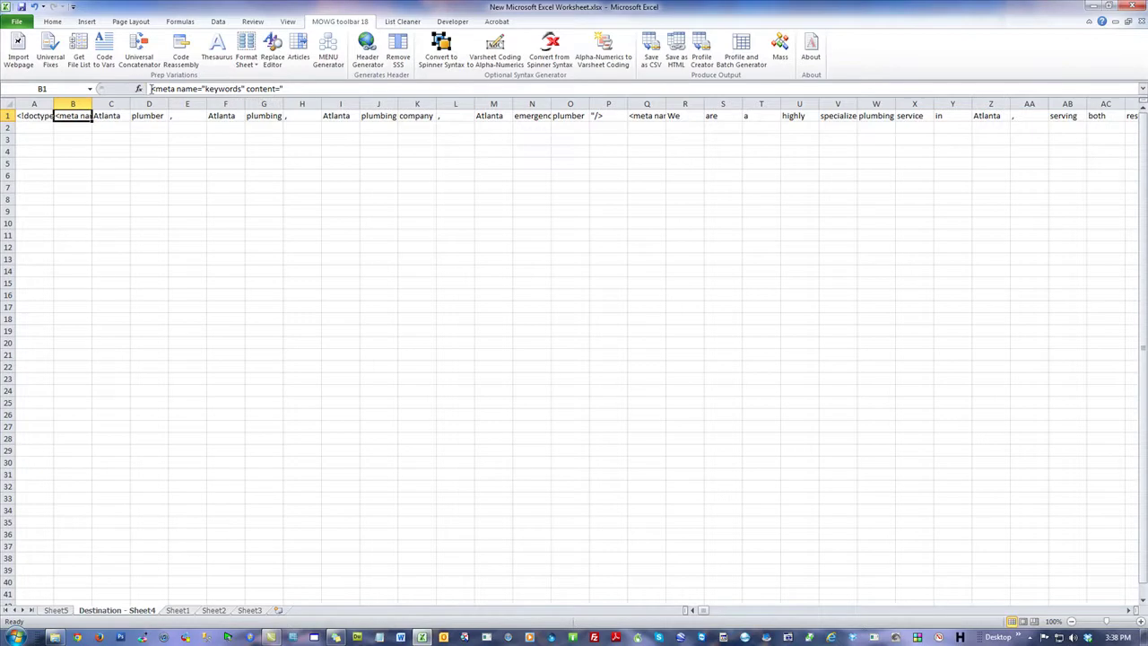
# Step: Check the viewport tokens along row 7 of Sheet5
pyautogui.click(57, 610)
pyautogui.moveTo(206, 187); pyautogui.dragTo(977, 187)
pyautogui.click(529, 294)
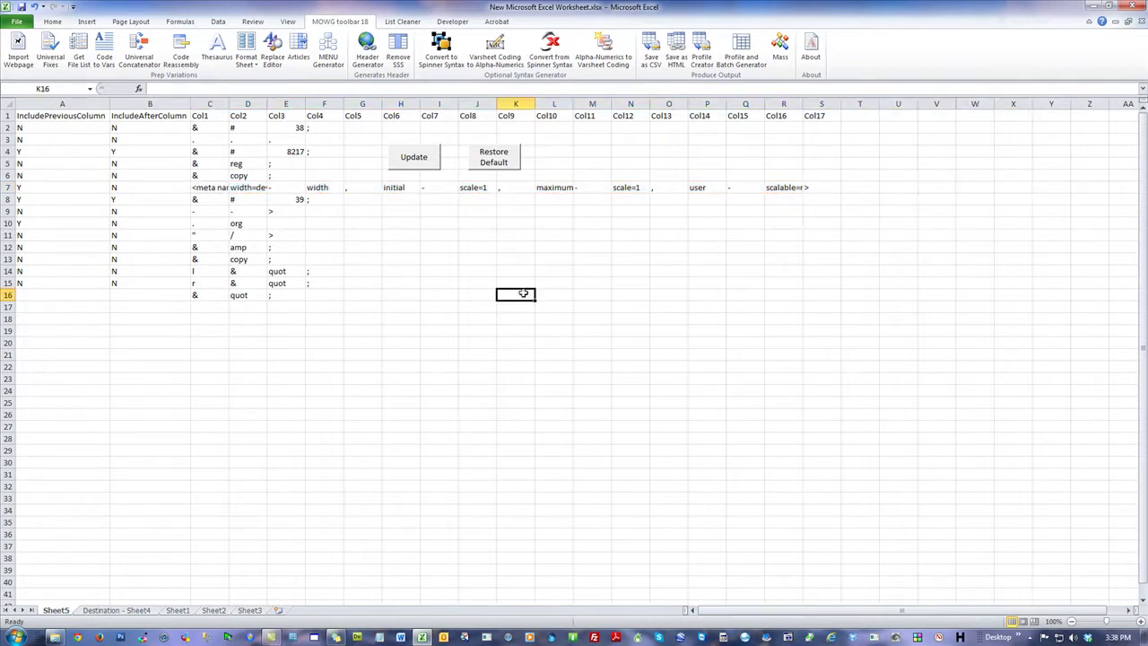
# Step: Review A1's doctype, charset and viewport HTML without editing it, then return to Sheet5
pyautogui.click(114, 613)
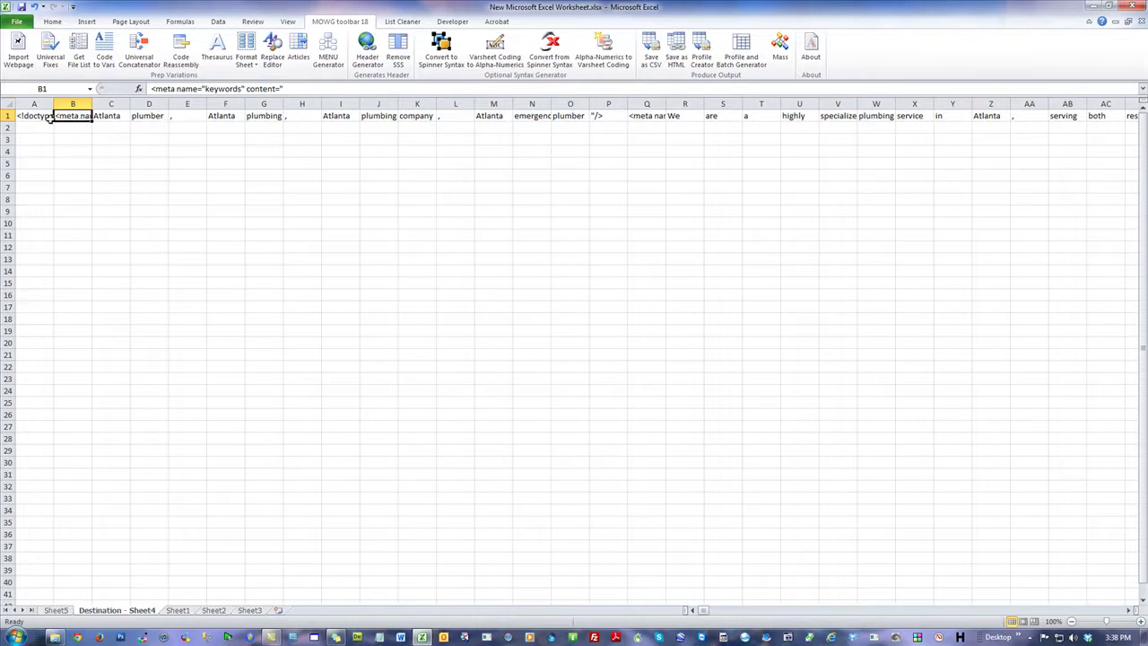
pyautogui.click(33, 115)
pyautogui.moveTo(152, 89); pyautogui.dragTo(393, 102)
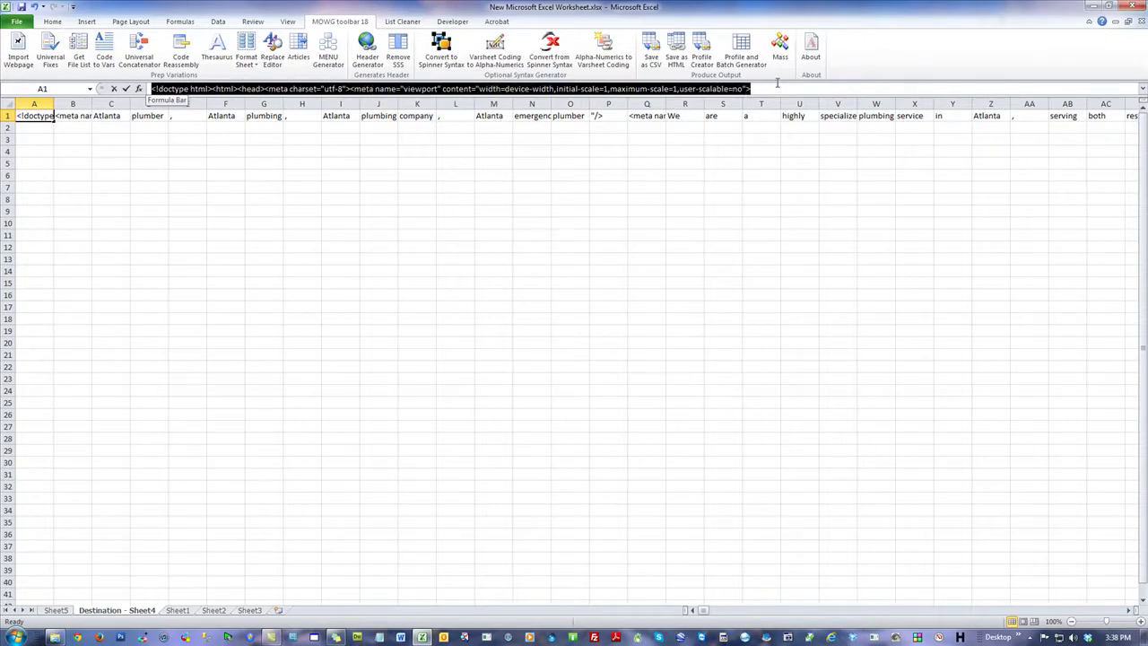
pyautogui.click(286, 238)
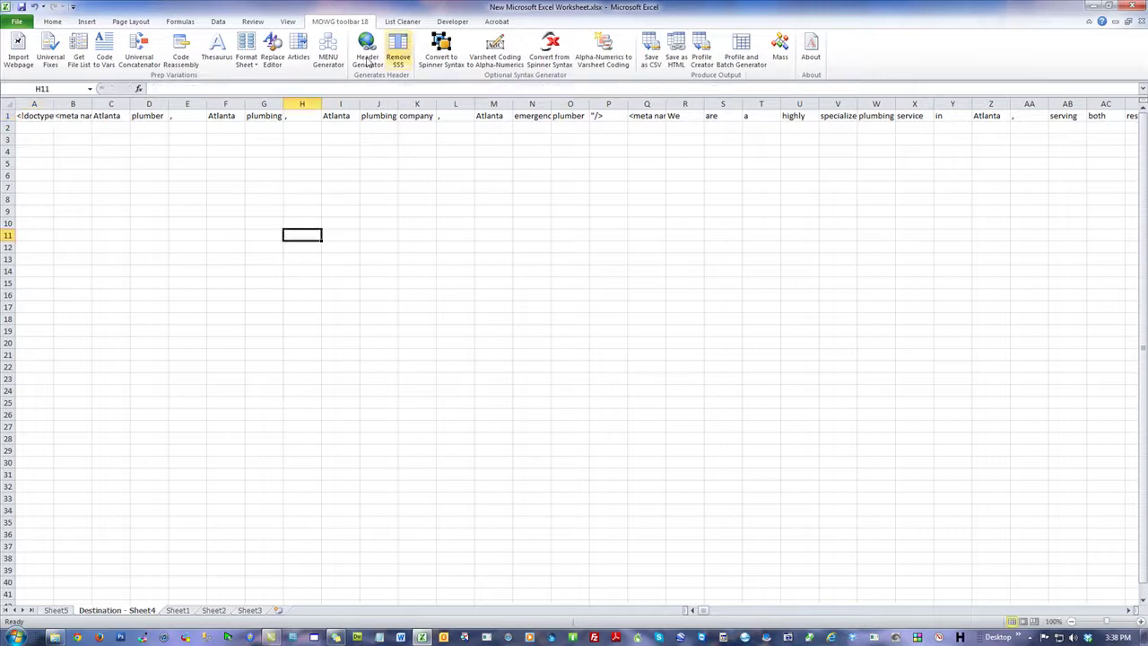
pyautogui.click(30, 114)
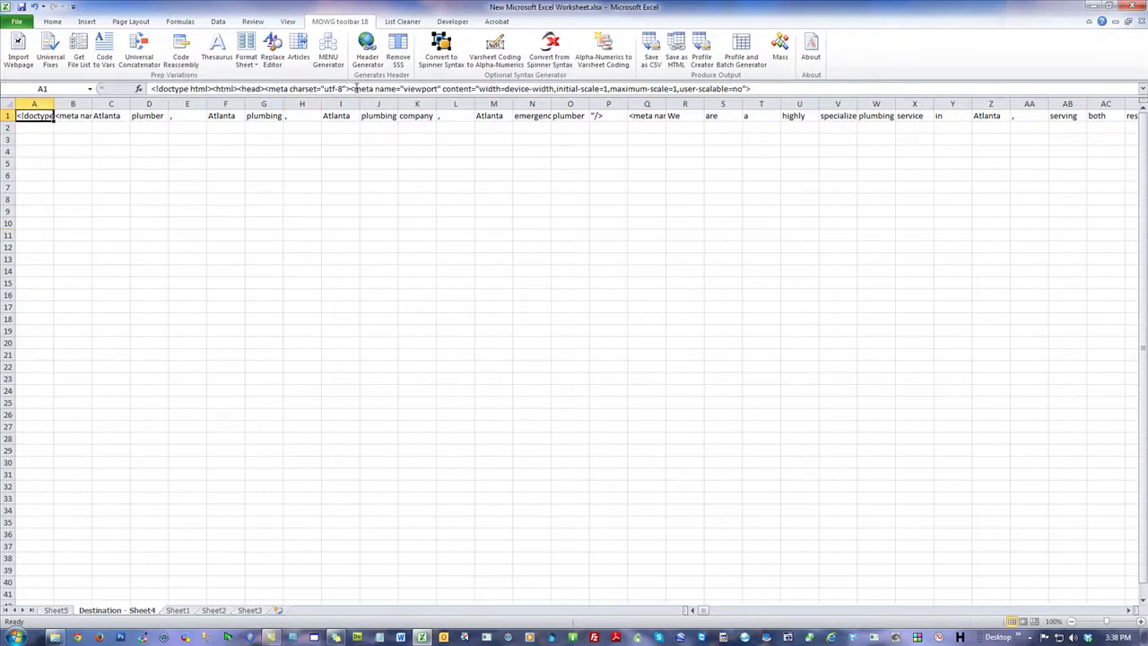
pyautogui.moveTo(349, 88); pyautogui.dragTo(151, 89)
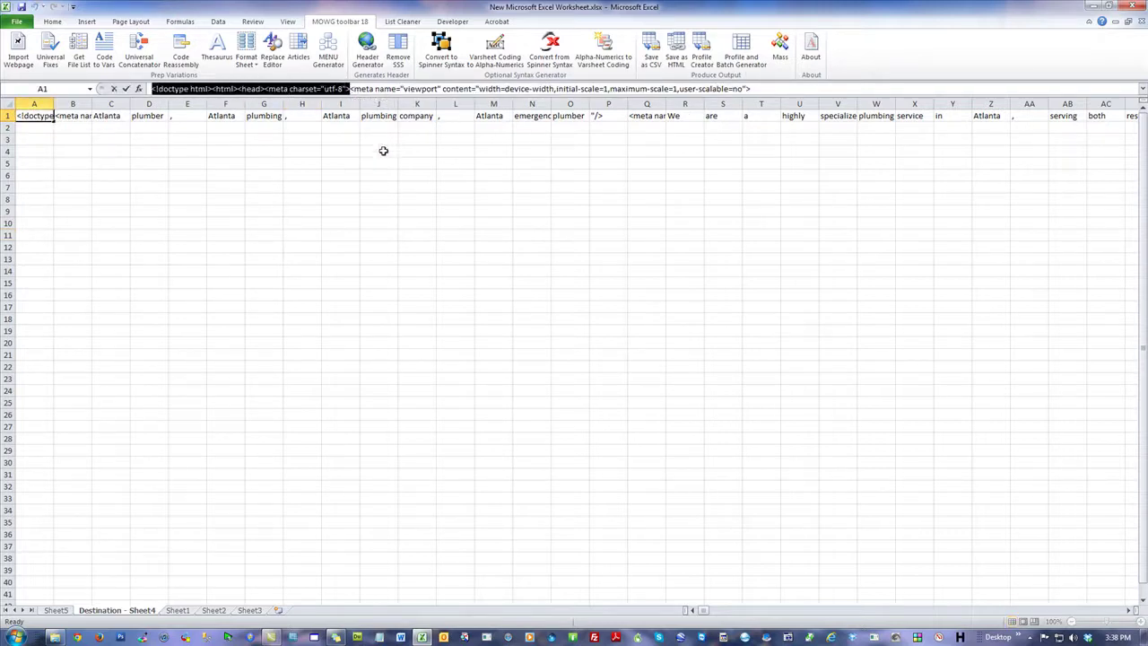
pyautogui.moveTo(350, 89); pyautogui.dragTo(776, 90)
pyautogui.moveTo(350, 89); pyautogui.dragTo(151, 89)
pyautogui.click(176, 148)
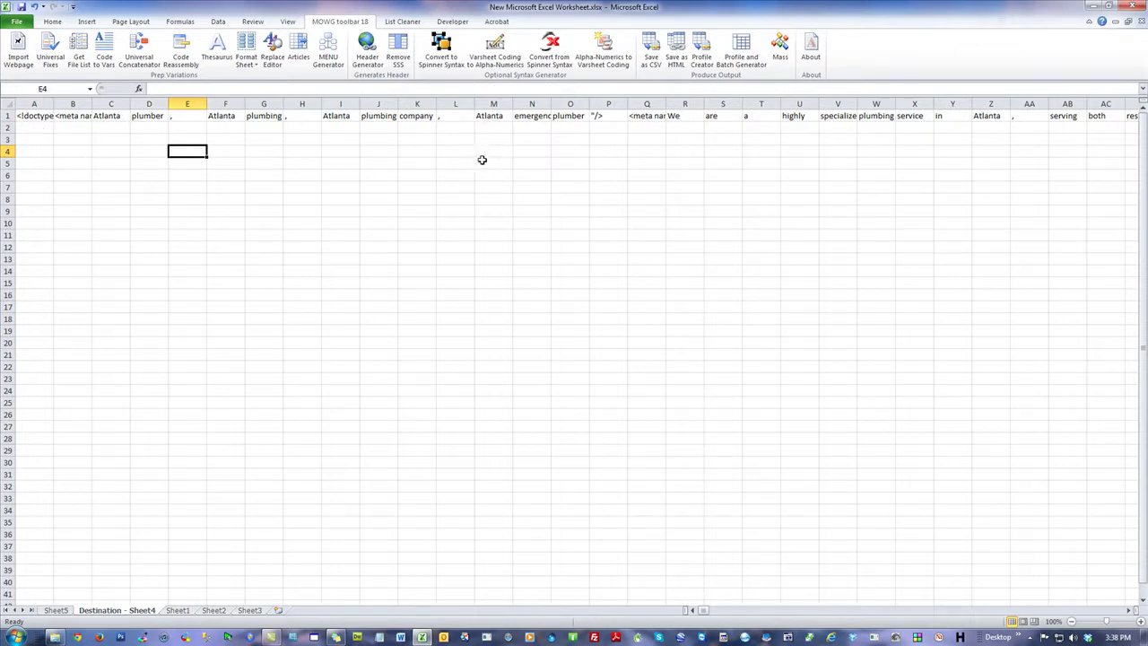
pyautogui.click(44, 128)
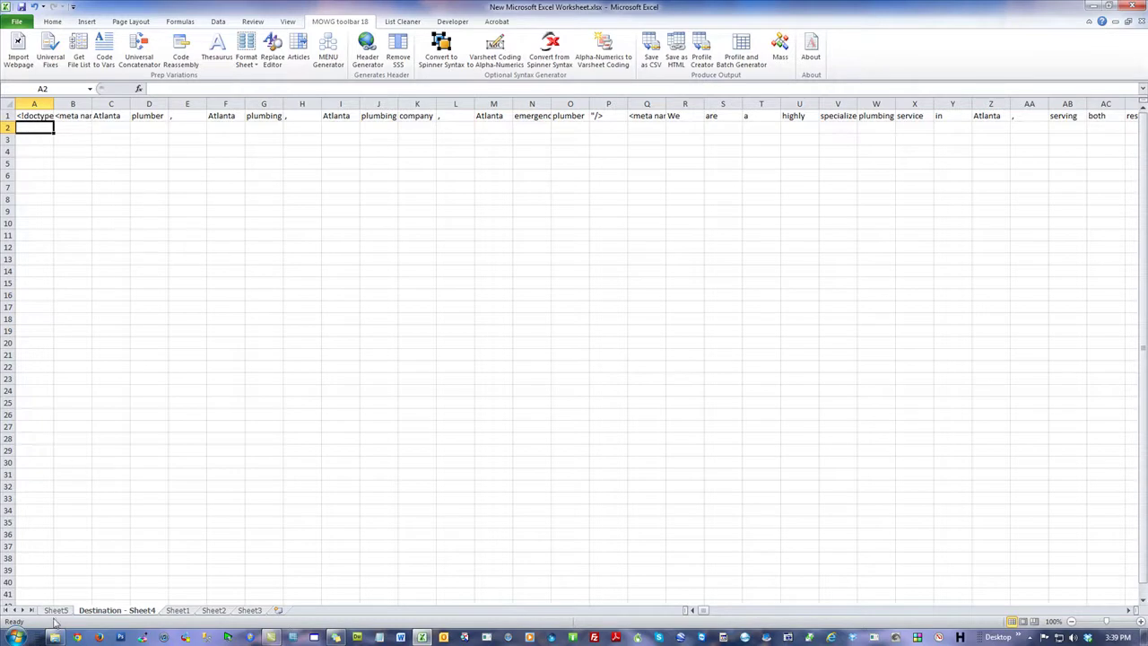
pyautogui.click(56, 612)
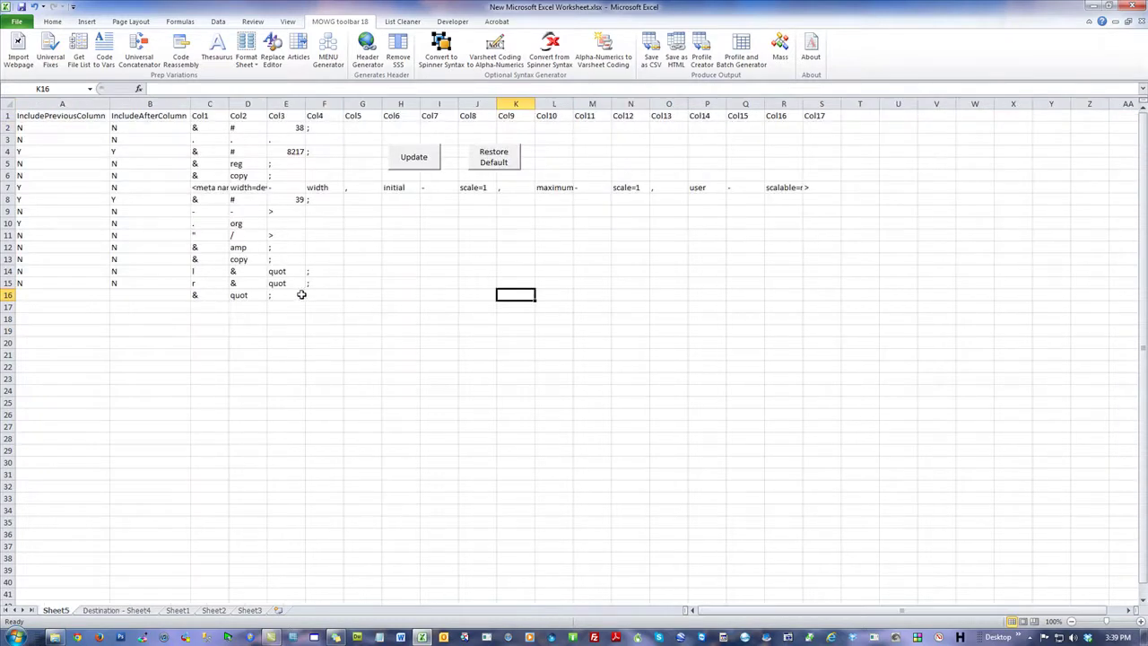
# Step: Copy the N flags from A15:B15 down into row 16 of Sheet5
pyautogui.moveTo(41, 284); pyautogui.dragTo(120, 282)
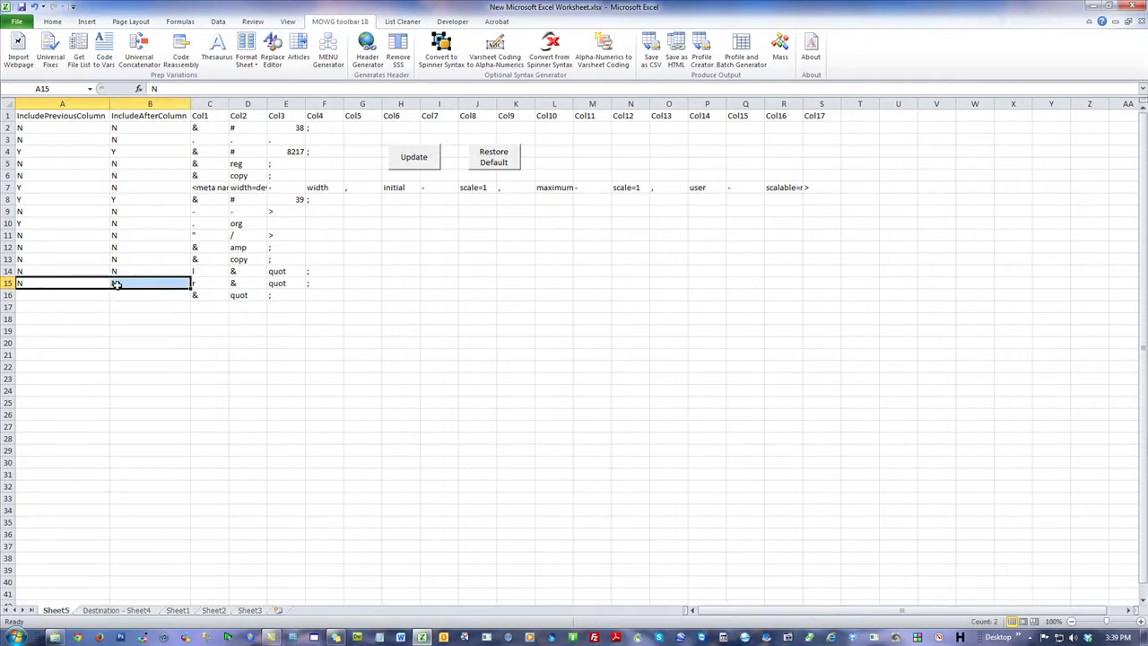
pyautogui.moveTo(191, 283); pyautogui.dragTo(192, 301)
pyautogui.click(134, 307)
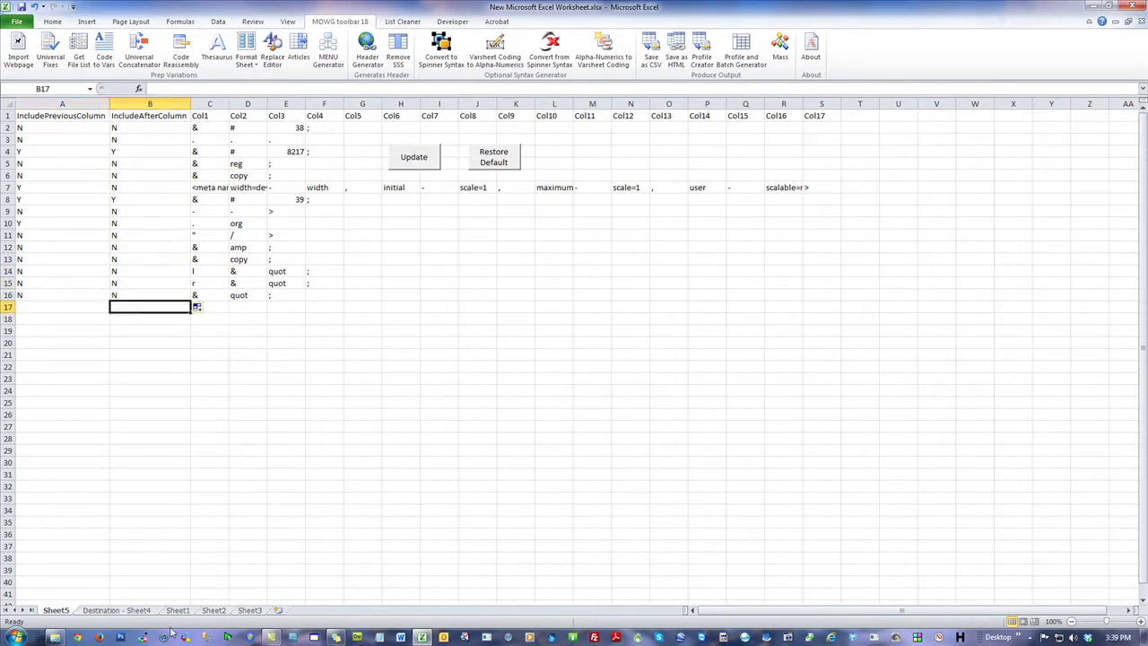
pyautogui.click(105, 604)
# Step: Inspect the split &, ldquo, ; and &, quot, ; tokens in Destination - Sheet4's row 1
pyautogui.click(101, 610)
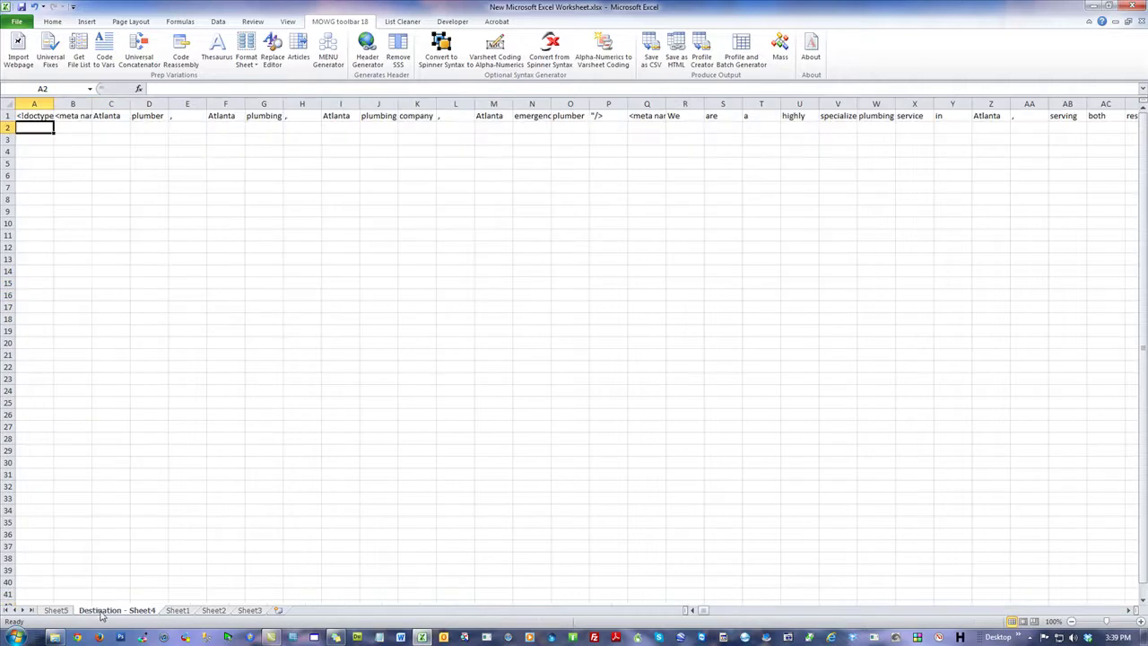
pyautogui.moveTo(708, 612); pyautogui.dragTo(847, 604)
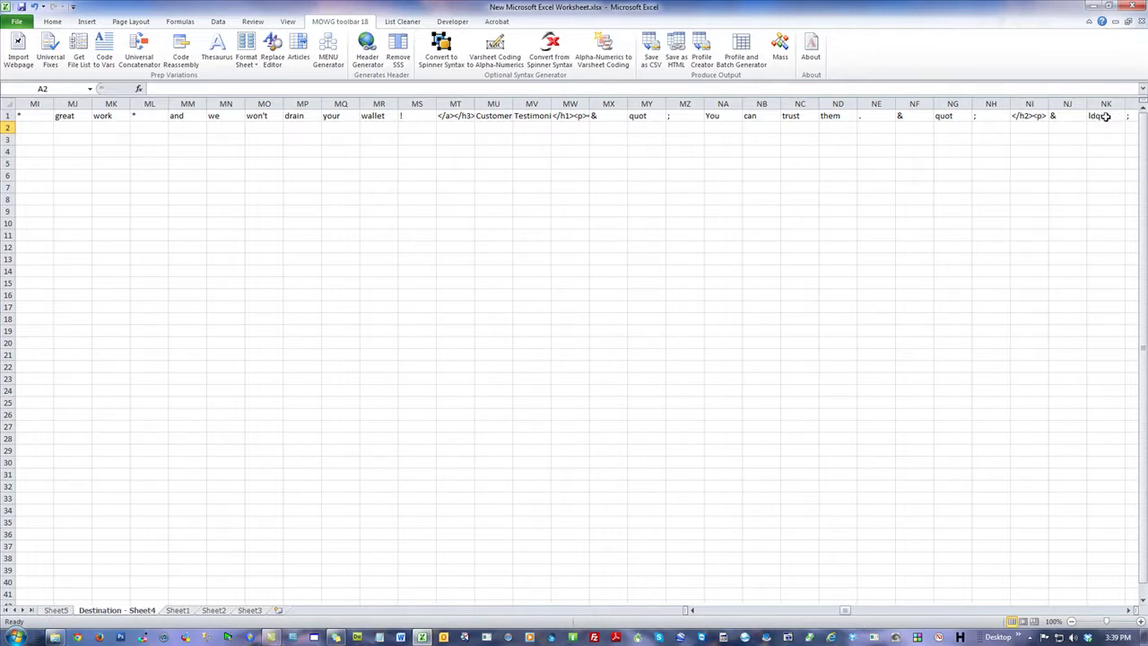
pyautogui.moveTo(1056, 117); pyautogui.dragTo(1131, 118)
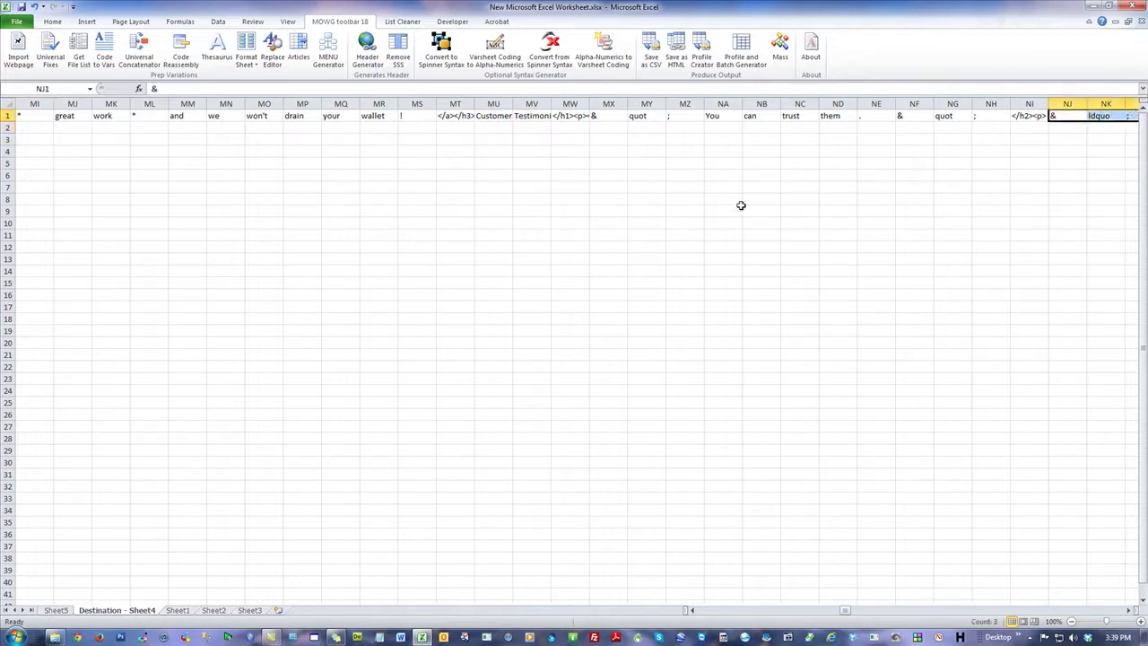
pyautogui.click(788, 185)
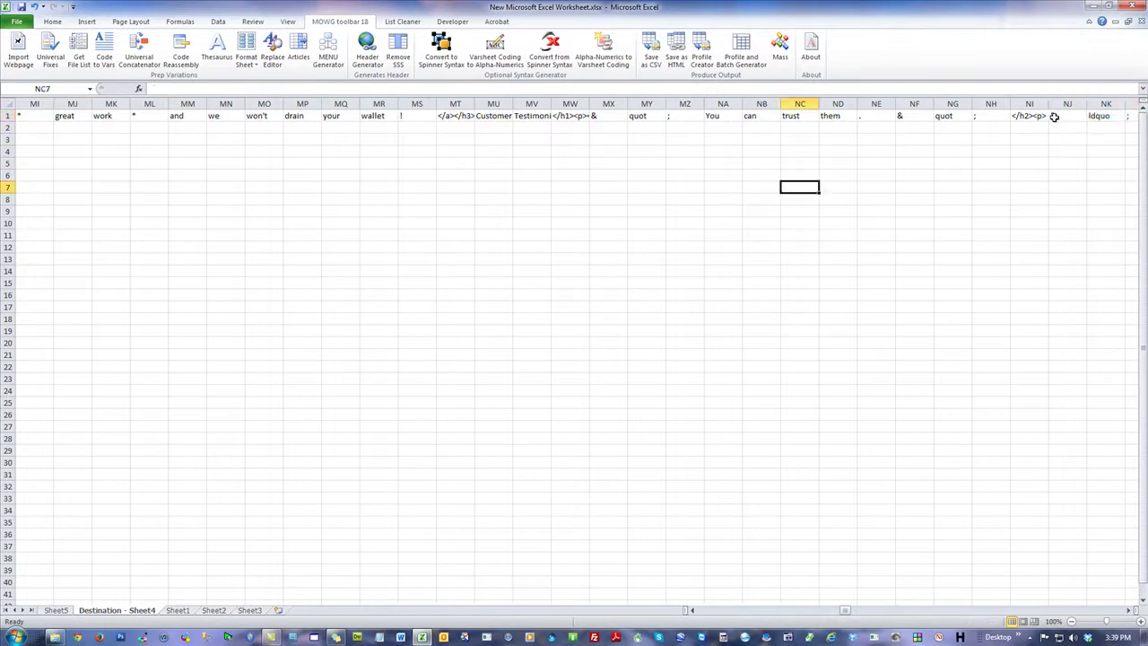
pyautogui.moveTo(897, 114); pyautogui.dragTo(989, 116)
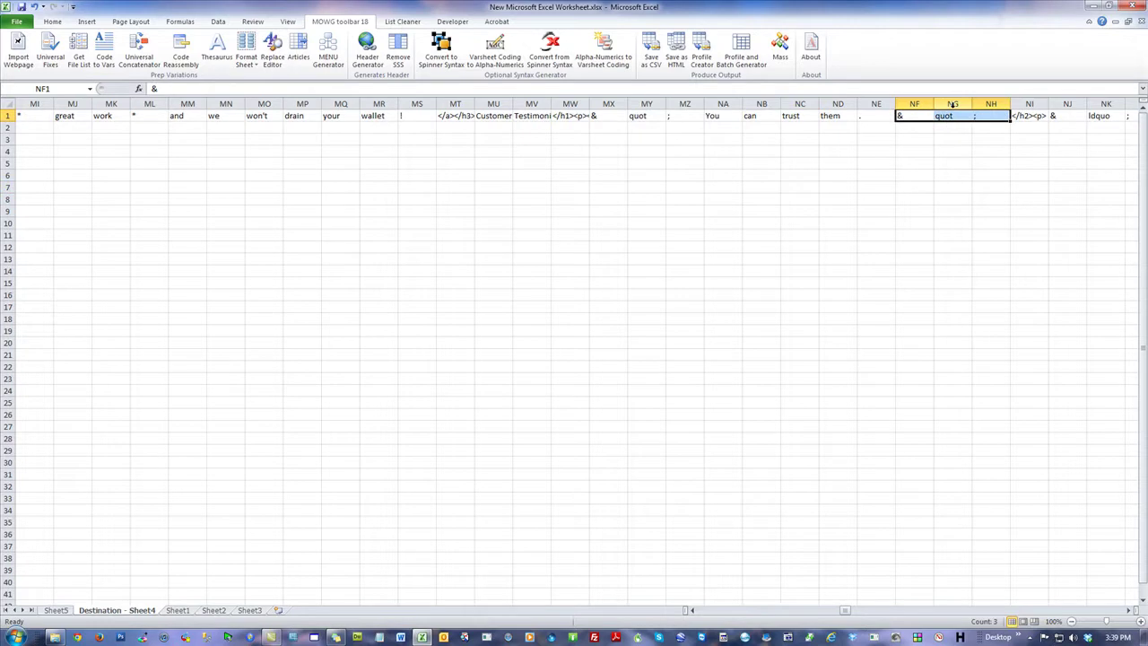
pyautogui.click(983, 188)
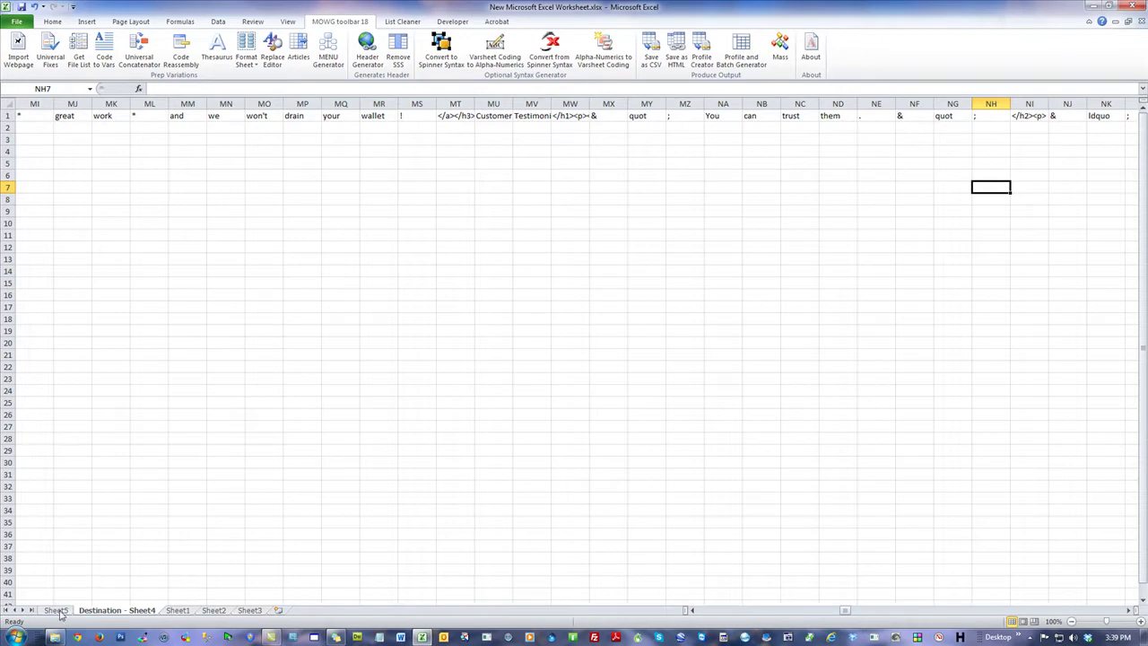
pyautogui.click(58, 610)
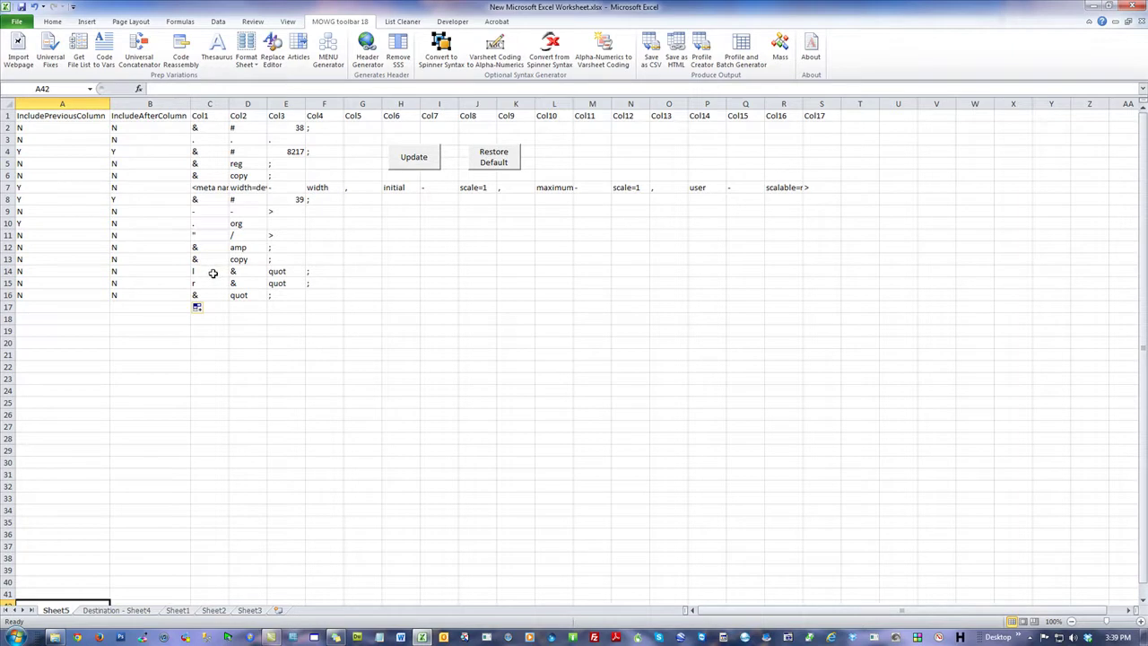
# Step: Delete cells C14:C15, shifting the remaining cells left
pyautogui.moveTo(212, 272); pyautogui.dragTo(212, 280)
pyautogui.rightClick(213, 280)
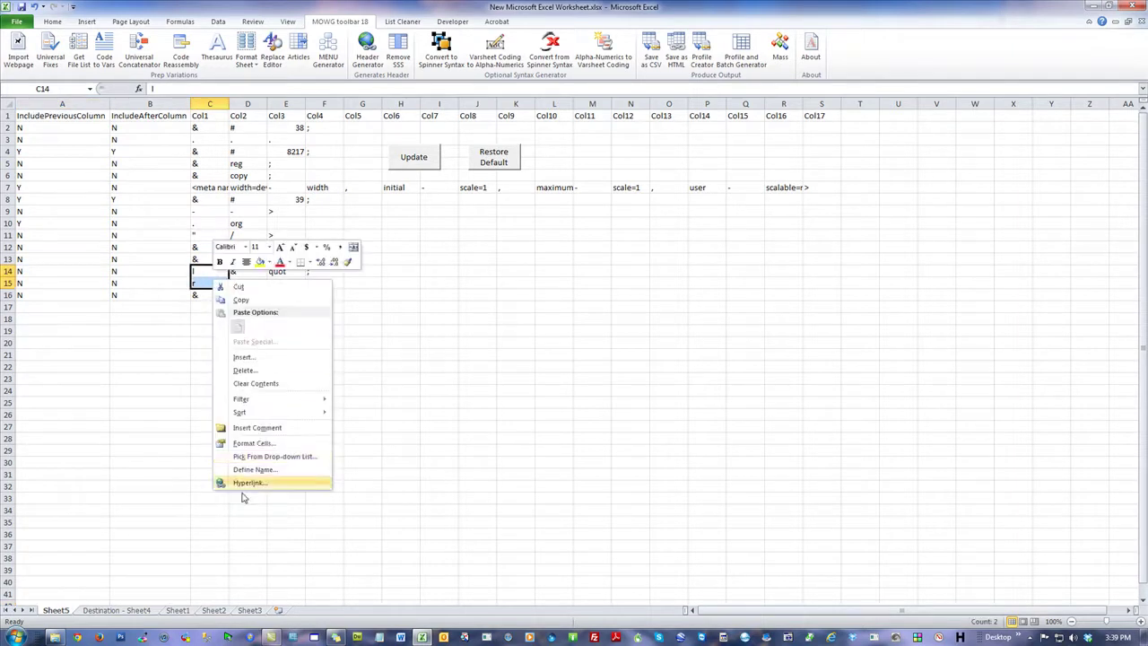
pyautogui.click(256, 372)
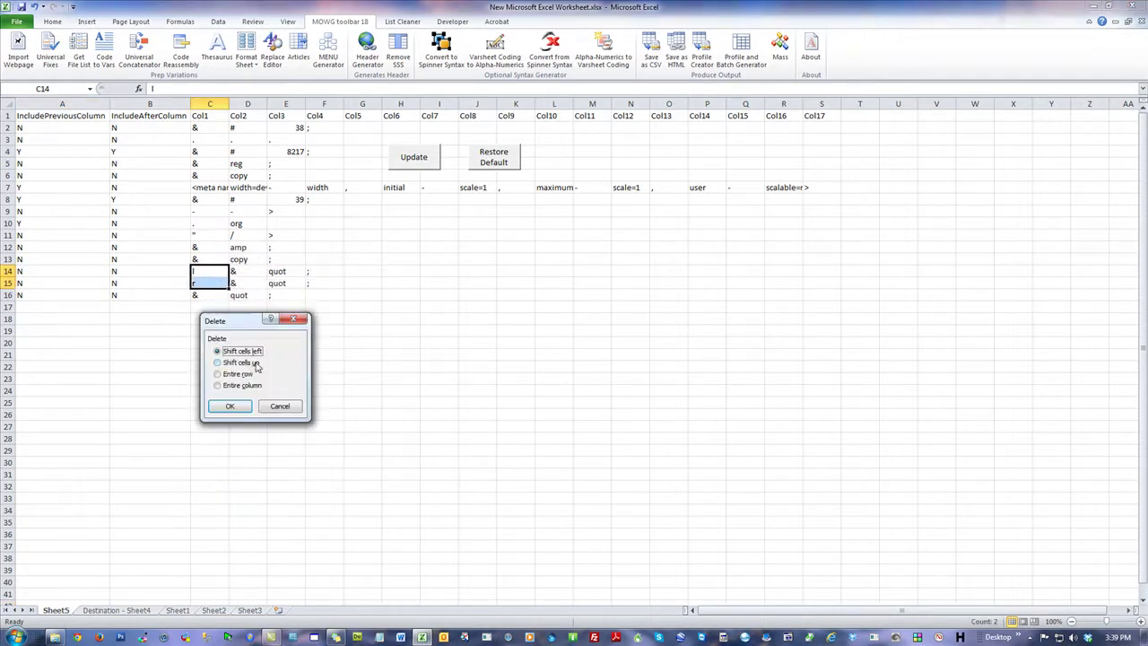
pyautogui.click(230, 405)
# Step: Enter rdquo in D14 and ldquo in D15
pyautogui.press('Right')
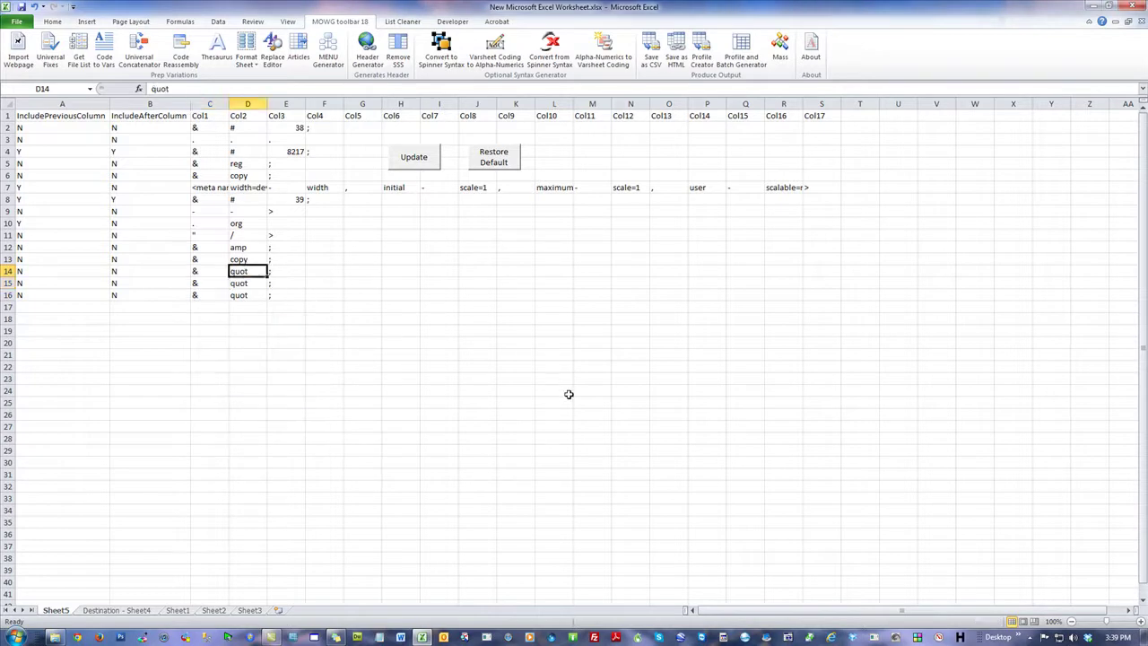
pyautogui.write('rdqu')
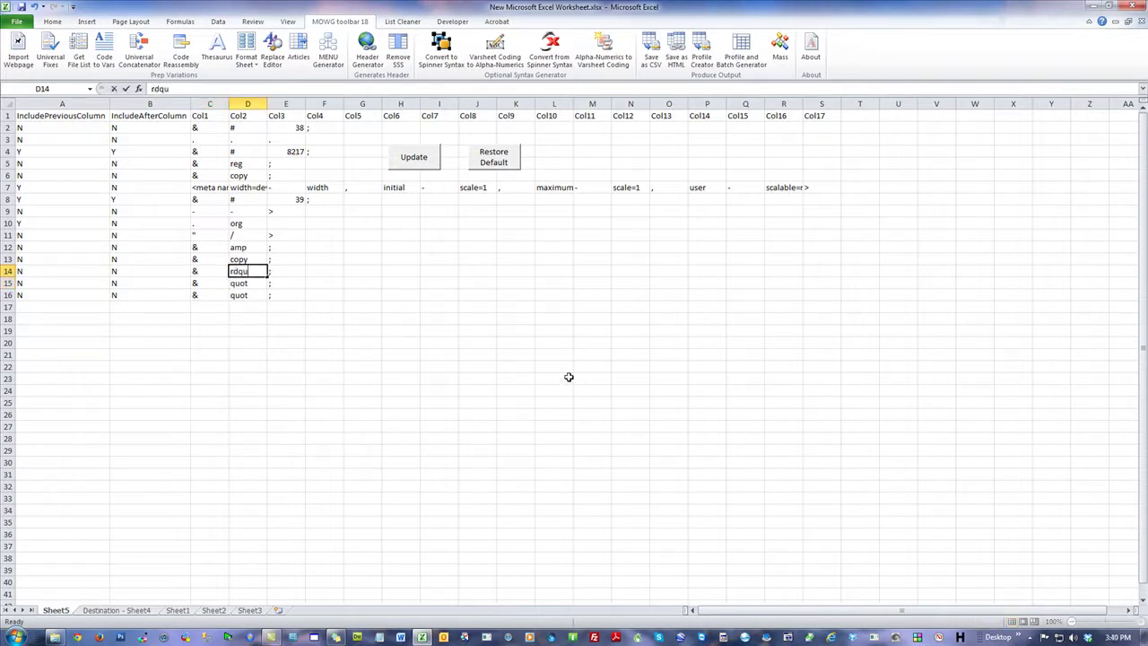
pyautogui.write('o')
pyautogui.press('Return')
pyautogui.write('le')
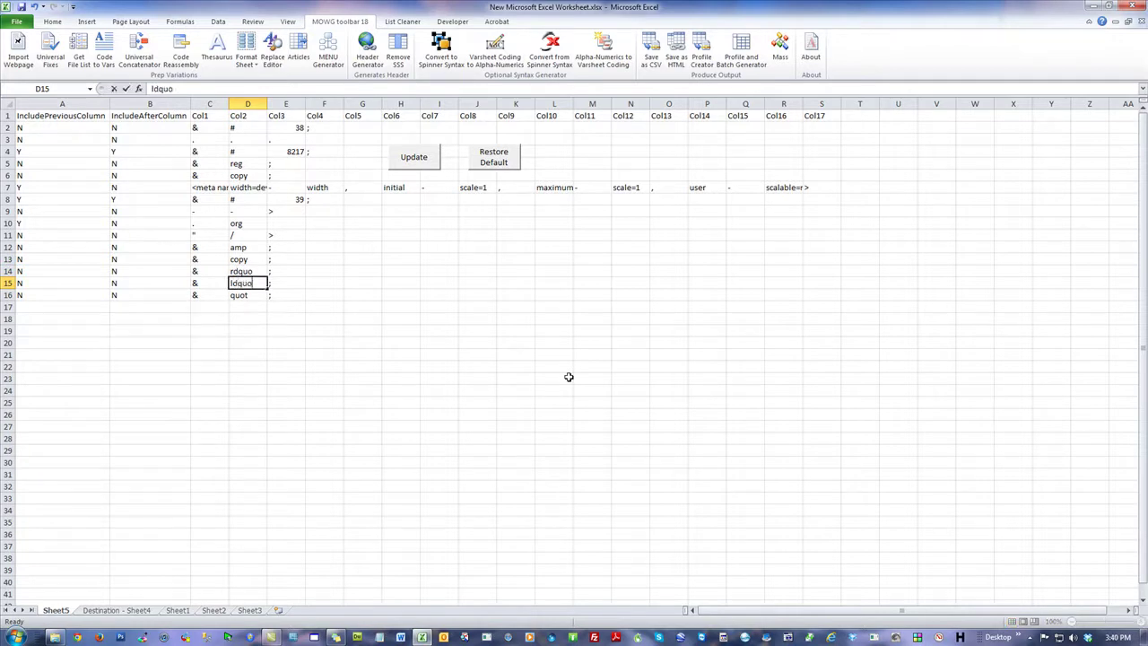
pyautogui.write('quo')
pyautogui.click(380, 366)
pyautogui.click(246, 285)
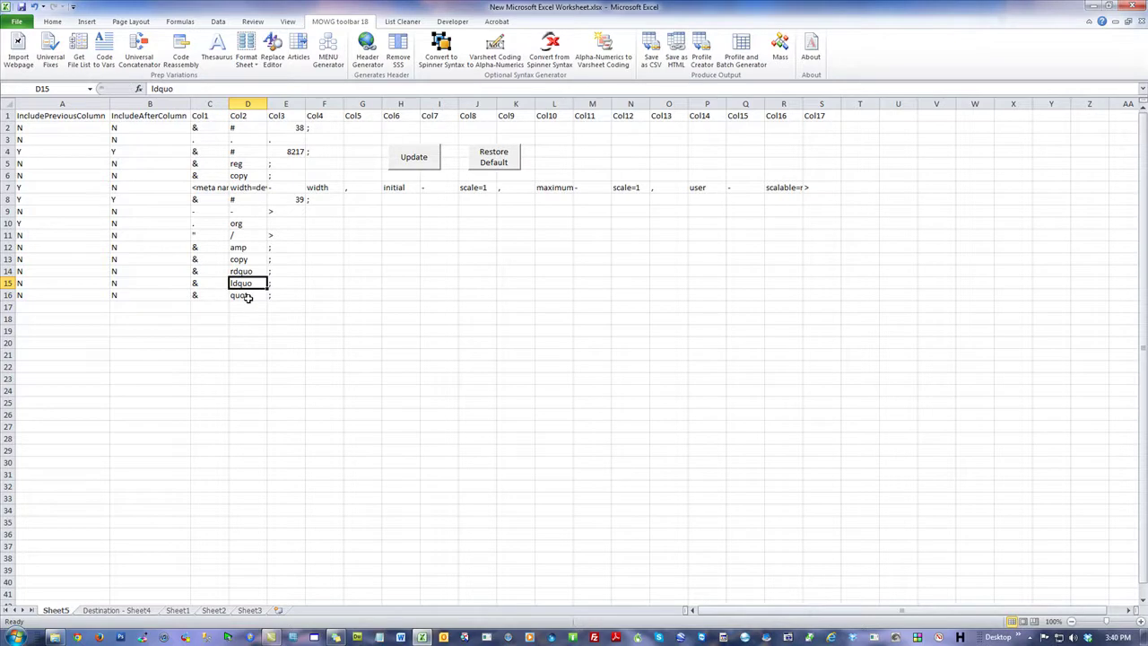
pyautogui.click(408, 355)
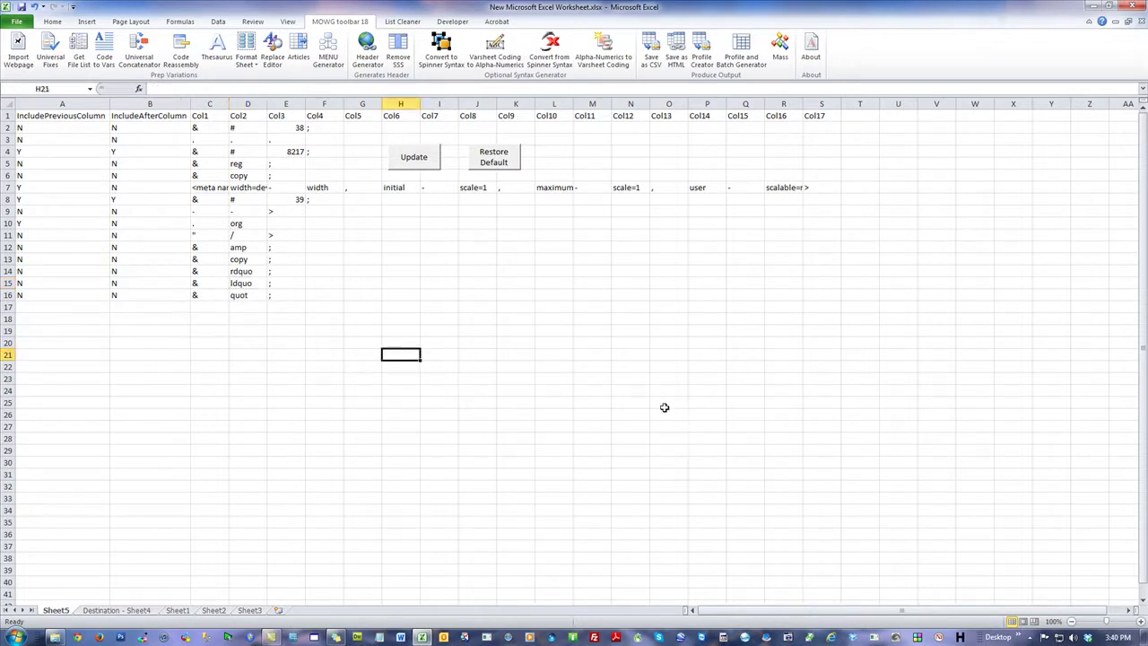
# Step: Set the ldquo flag B15 and the rdquo flag A14 to Y
pyautogui.write('"brown')
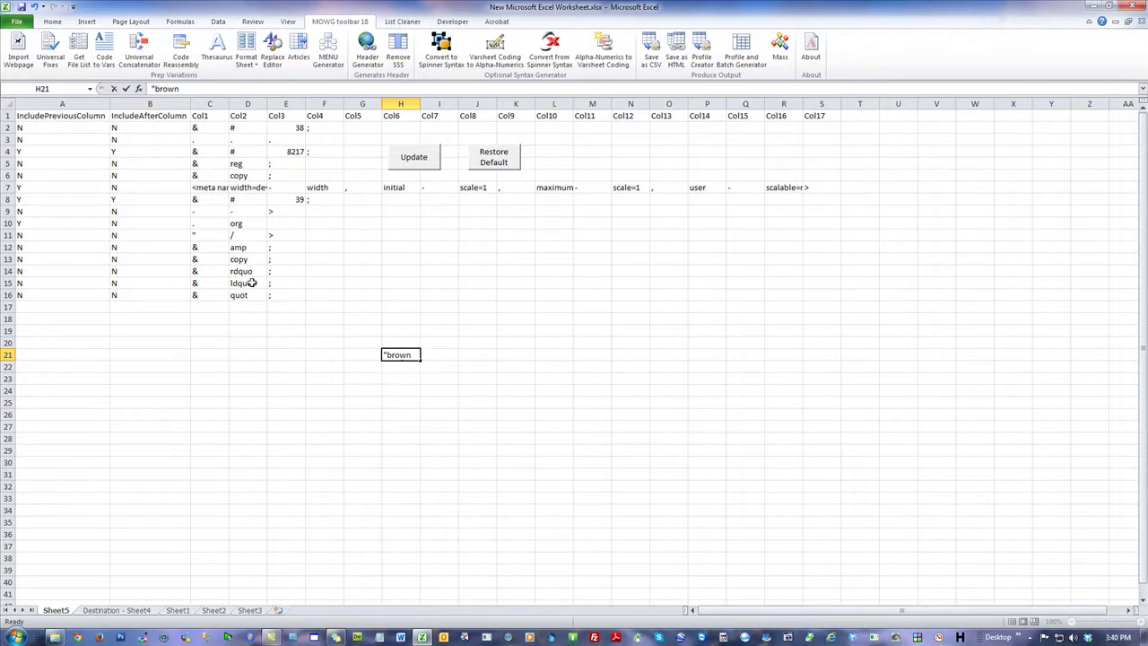
pyautogui.click(63, 284)
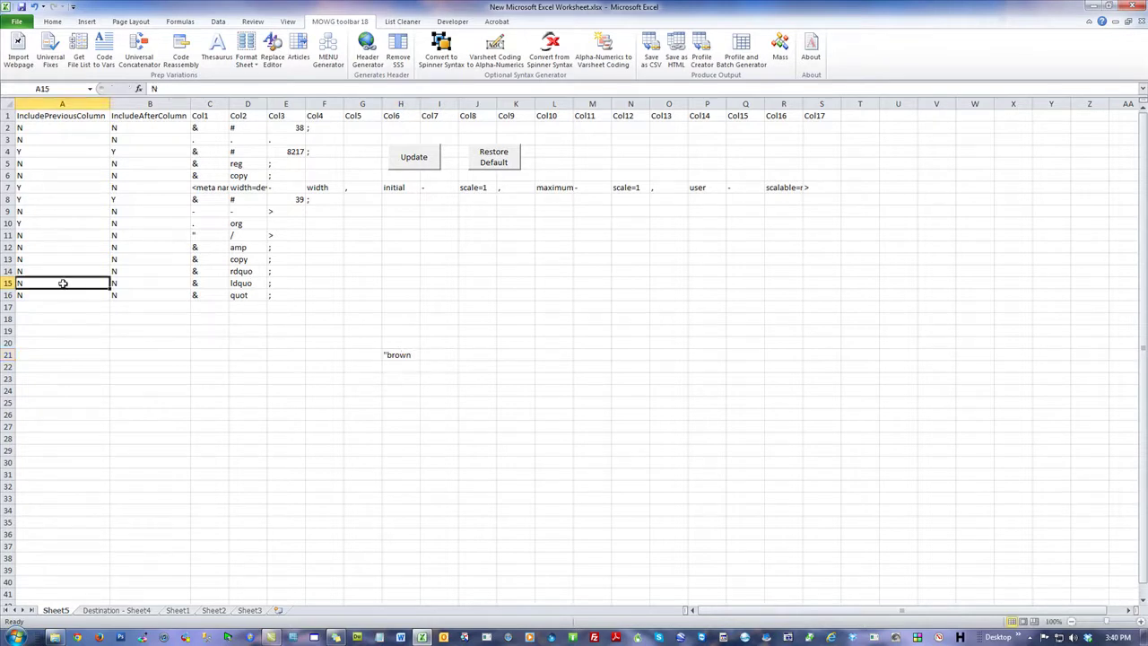
pyautogui.click(130, 283)
pyautogui.write('Y')
pyautogui.click(50, 270)
pyautogui.write('Y')
pyautogui.press('Tab')
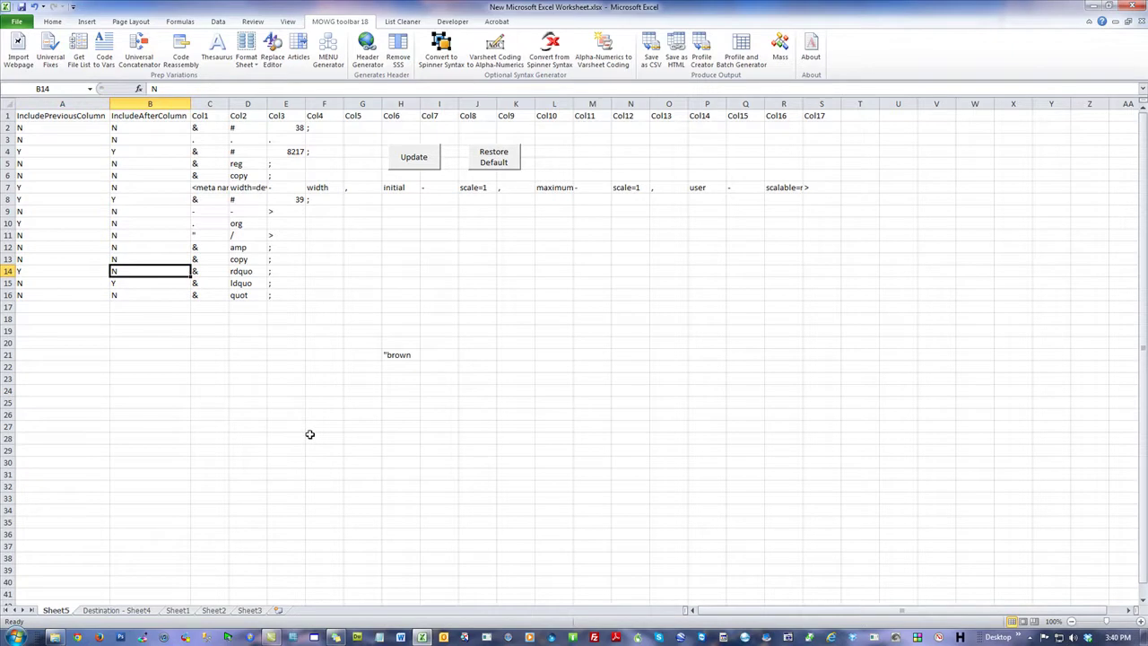
# Step: Remove the stray quote from H21 and clear the scratch area's contents
pyautogui.doubleClick(387, 356)
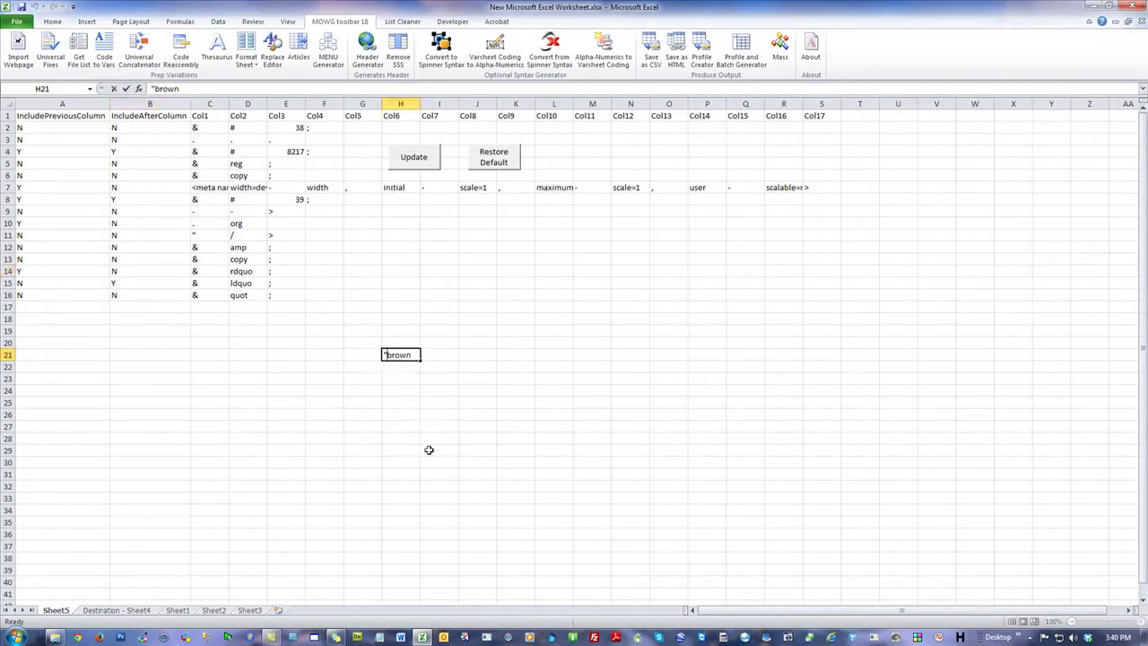
pyautogui.press('BackSpace')
pyautogui.click(446, 356)
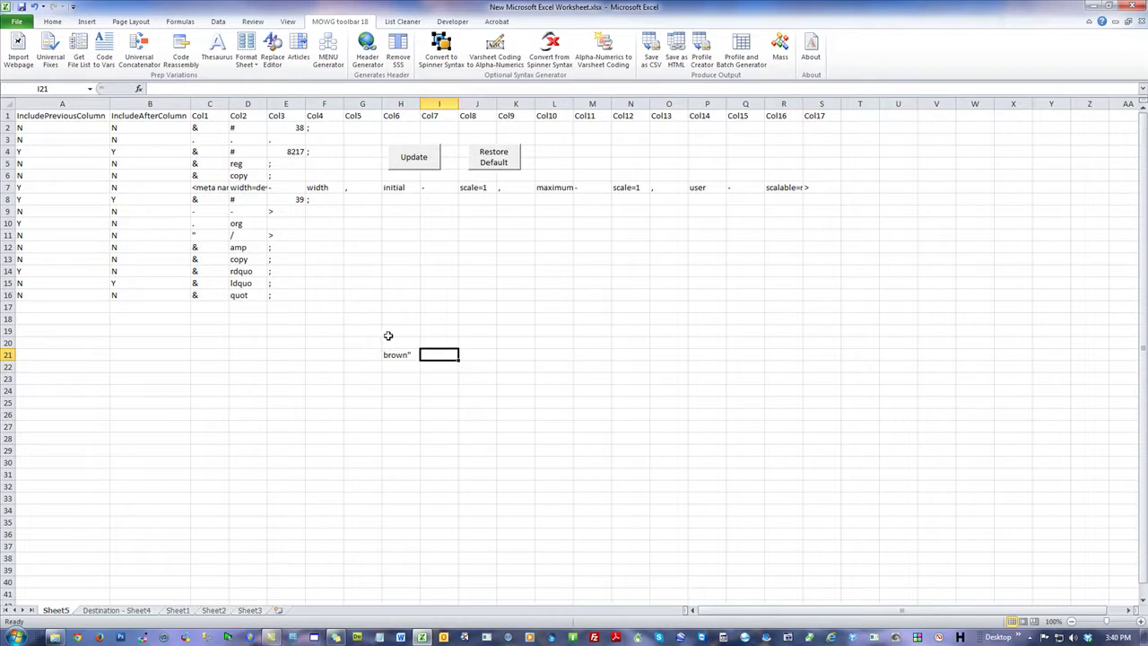
pyautogui.moveTo(388, 335); pyautogui.dragTo(490, 398)
pyautogui.rightClick(439, 371)
pyautogui.click(464, 477)
pyautogui.click(284, 307)
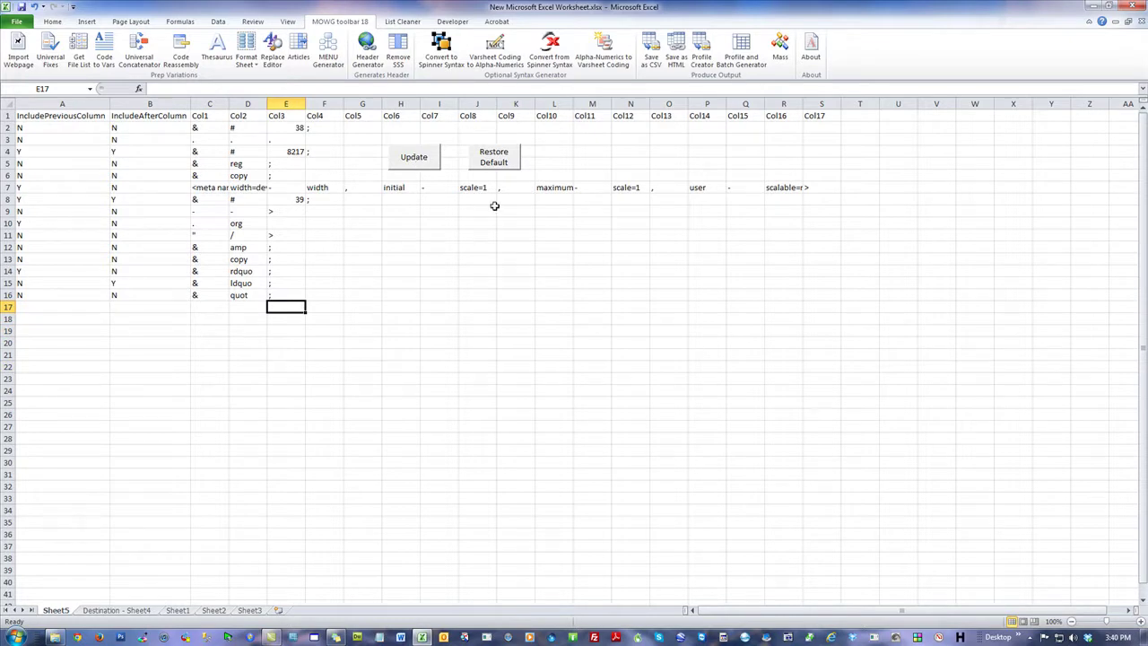
# Step: Review row 7's viewport meta rule, then apply the updated rules with Update
pyautogui.click(223, 187)
pyautogui.moveTo(232, 187); pyautogui.dragTo(810, 190)
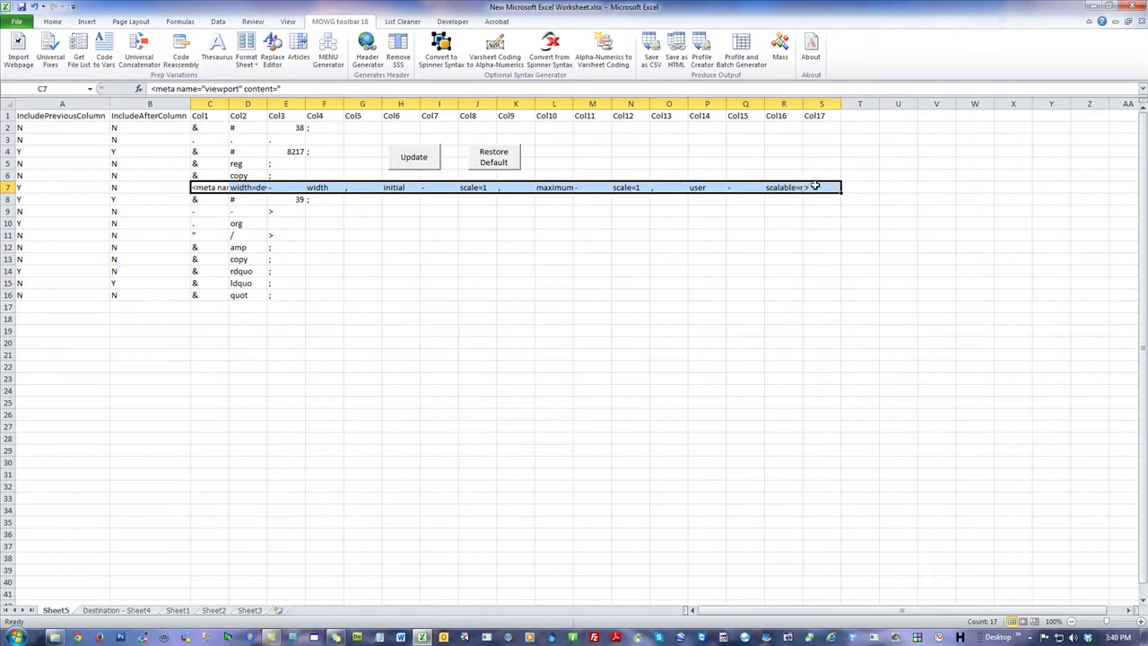
pyautogui.click(199, 307)
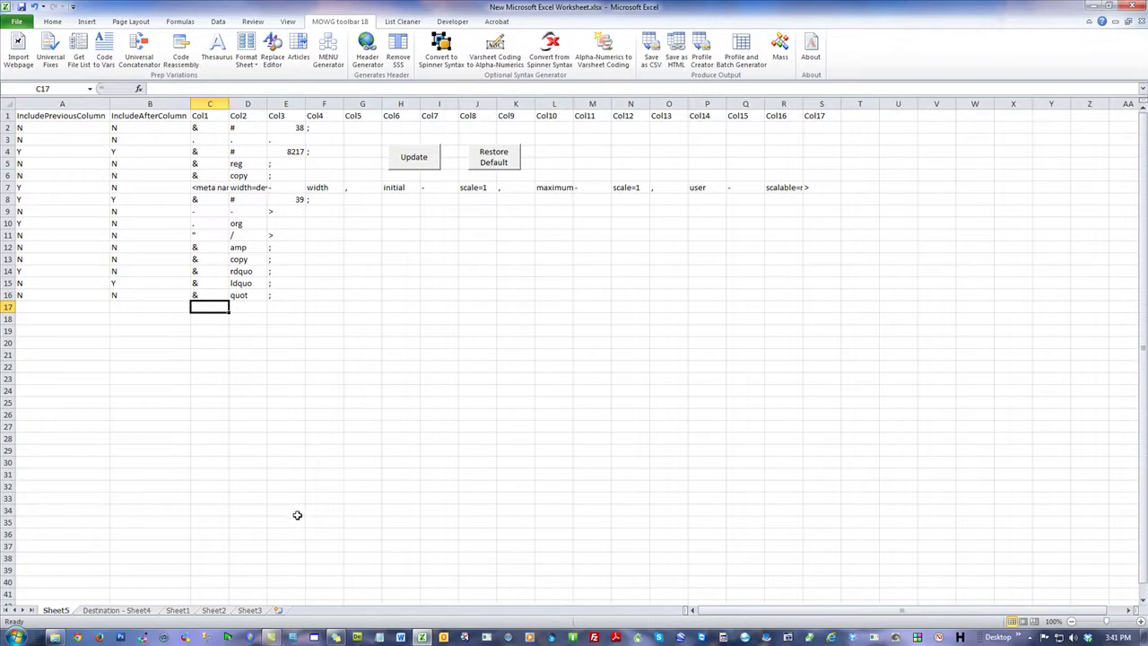
pyautogui.click(422, 161)
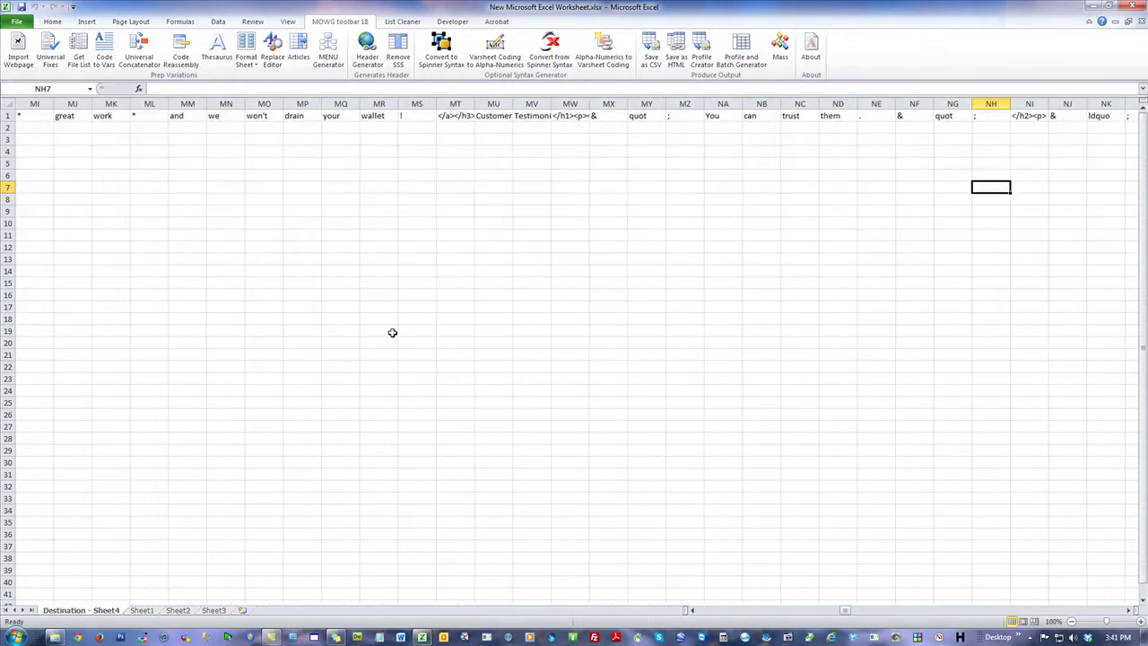
# Step: Delete the old Destination - Sheet4 sheet
pyautogui.rightClick(99, 612)
pyautogui.click(126, 491)
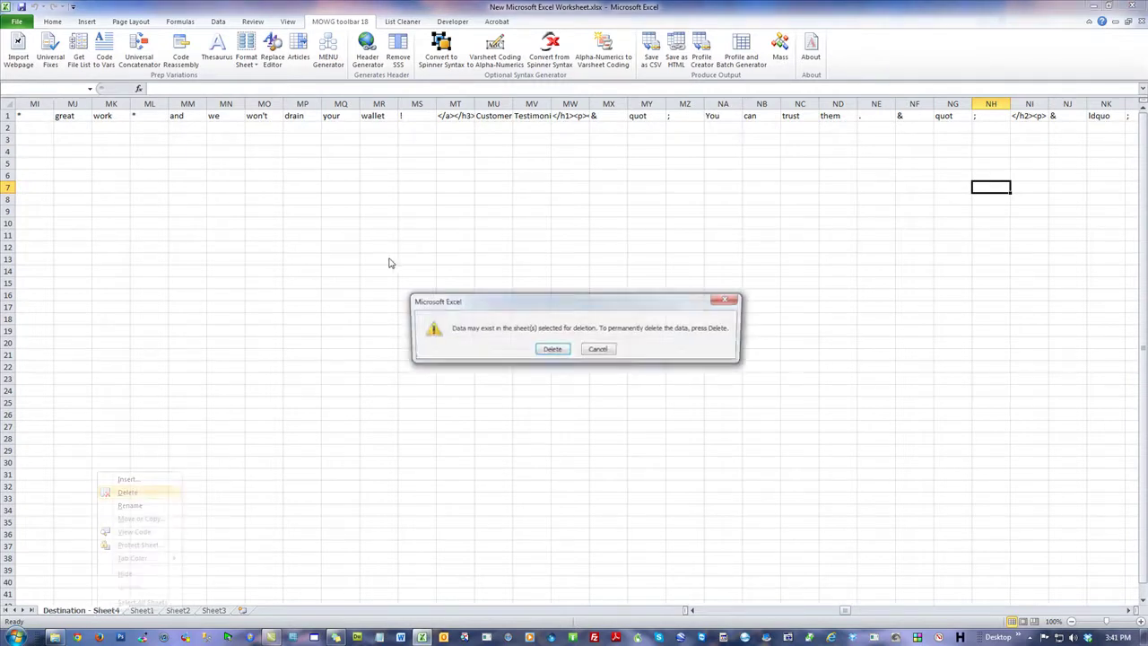
pyautogui.click(551, 349)
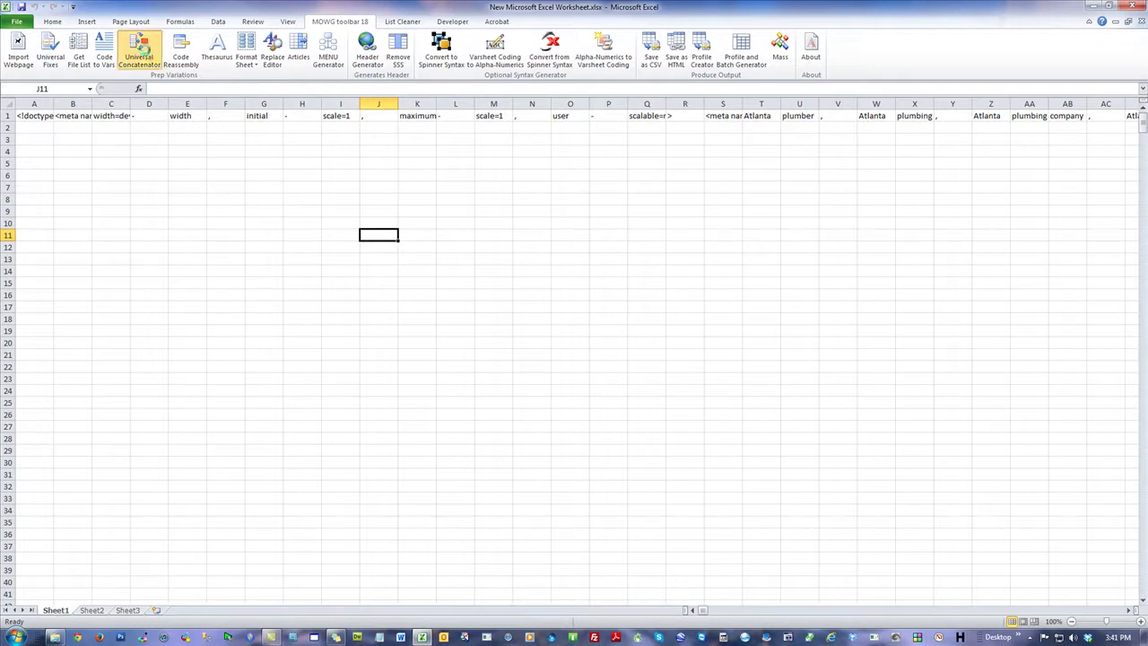
# Step: Rerun the MOWG Universal Concatenator to build a new Destination - Sheet6
pyautogui.click(149, 58)
pyautogui.click(581, 400)
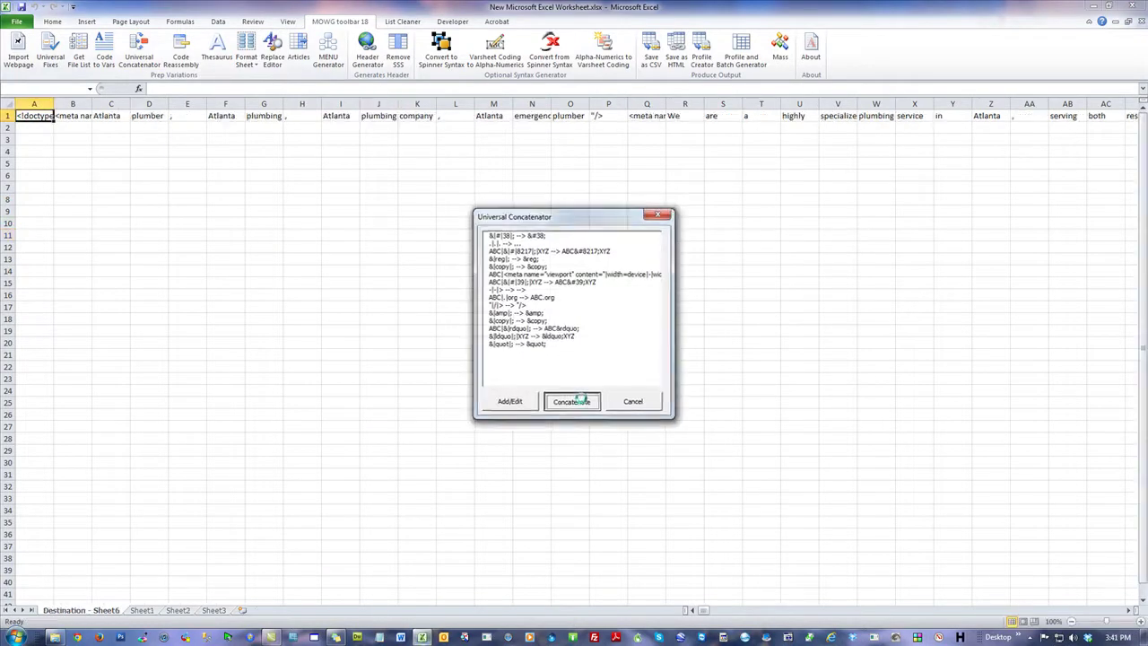
pyautogui.click(588, 355)
pyautogui.click(469, 215)
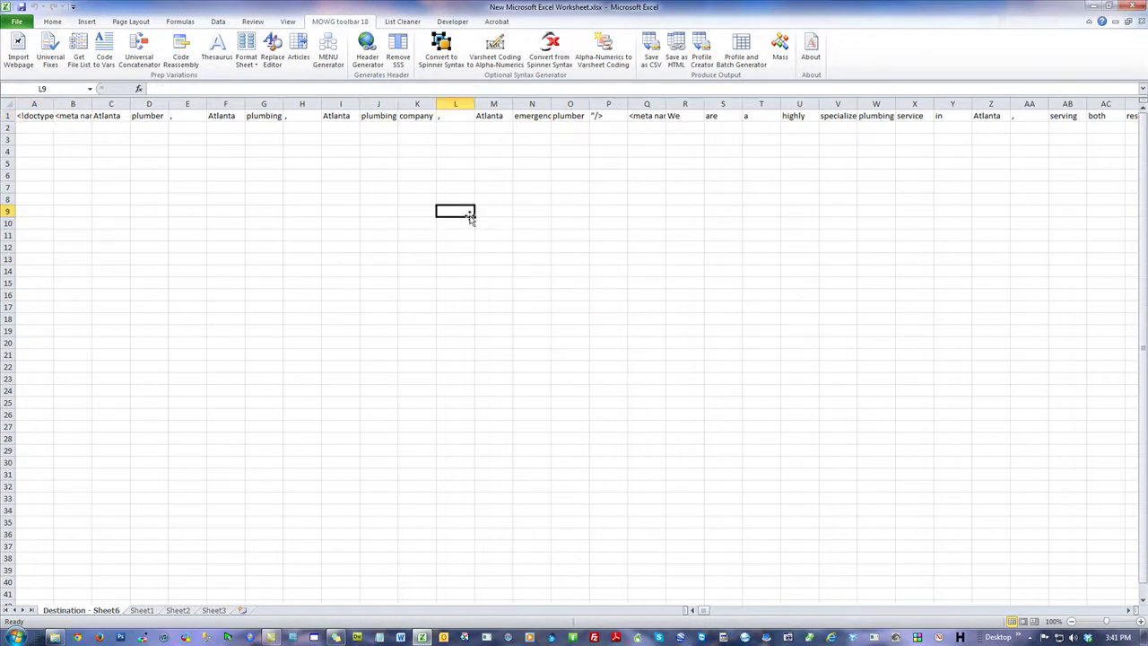
# Step: Search for quot and inspect the &quot; and &ldquo;The tokens in ND1 through NF1
pyautogui.hotkey('ctrl', 'f')
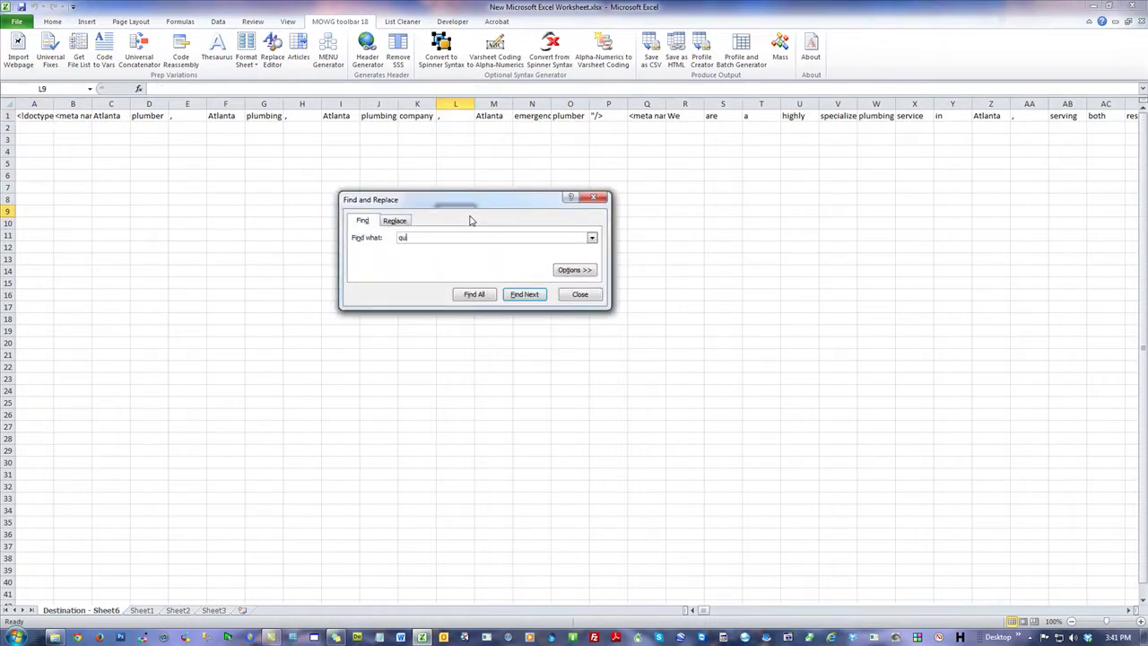
pyautogui.press('Return')
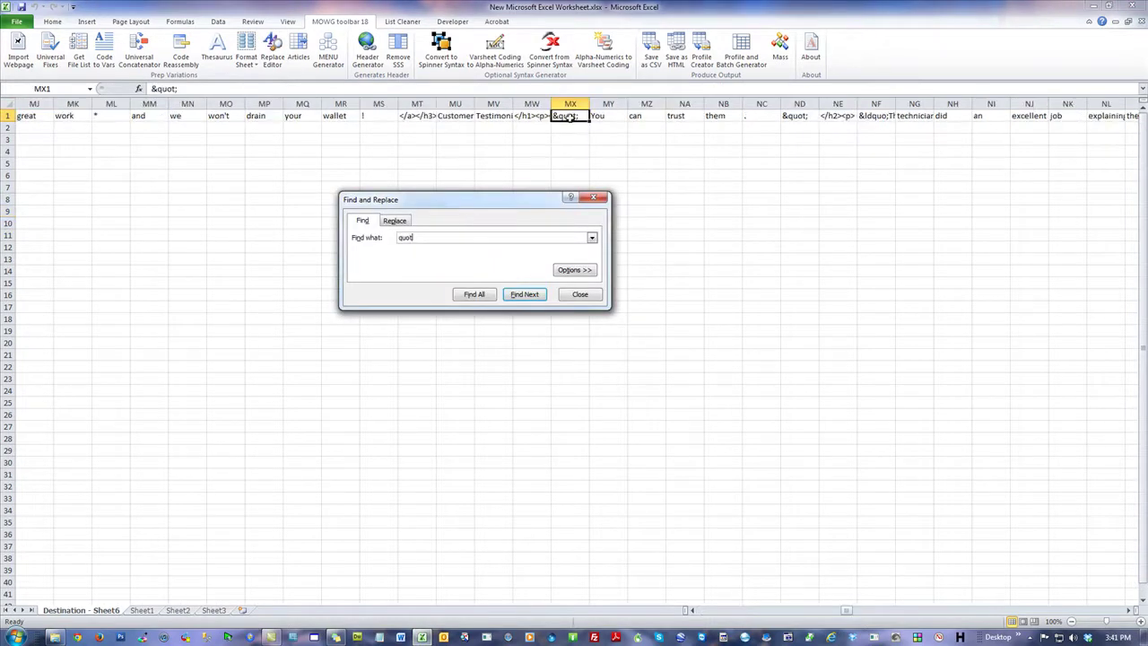
pyautogui.click(798, 117)
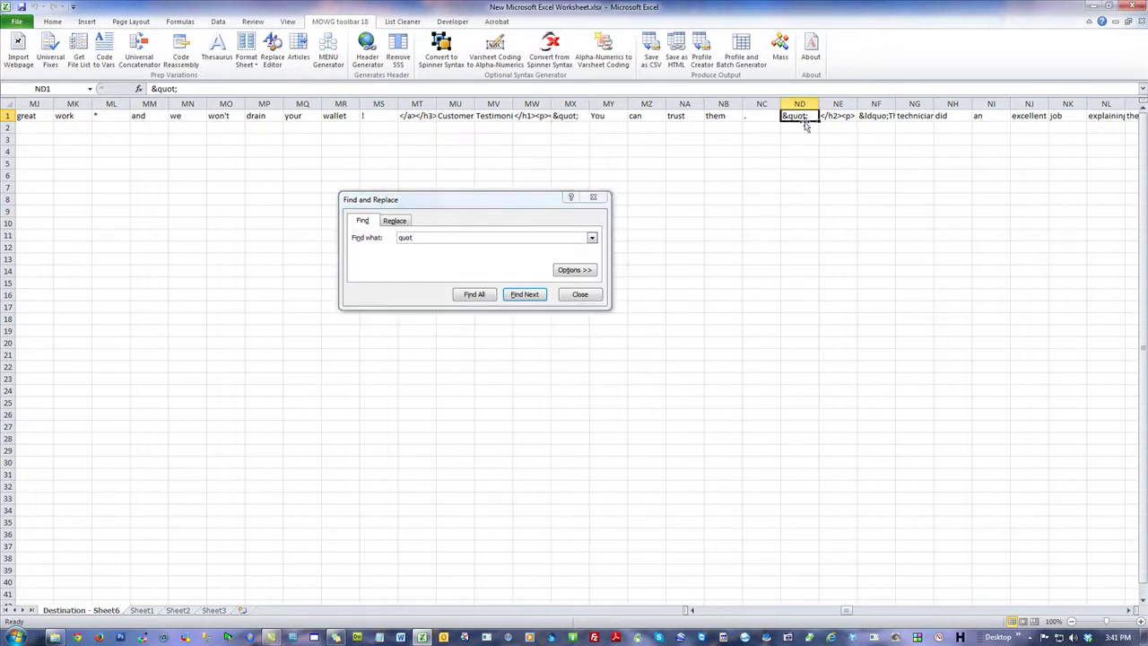
pyautogui.click(872, 117)
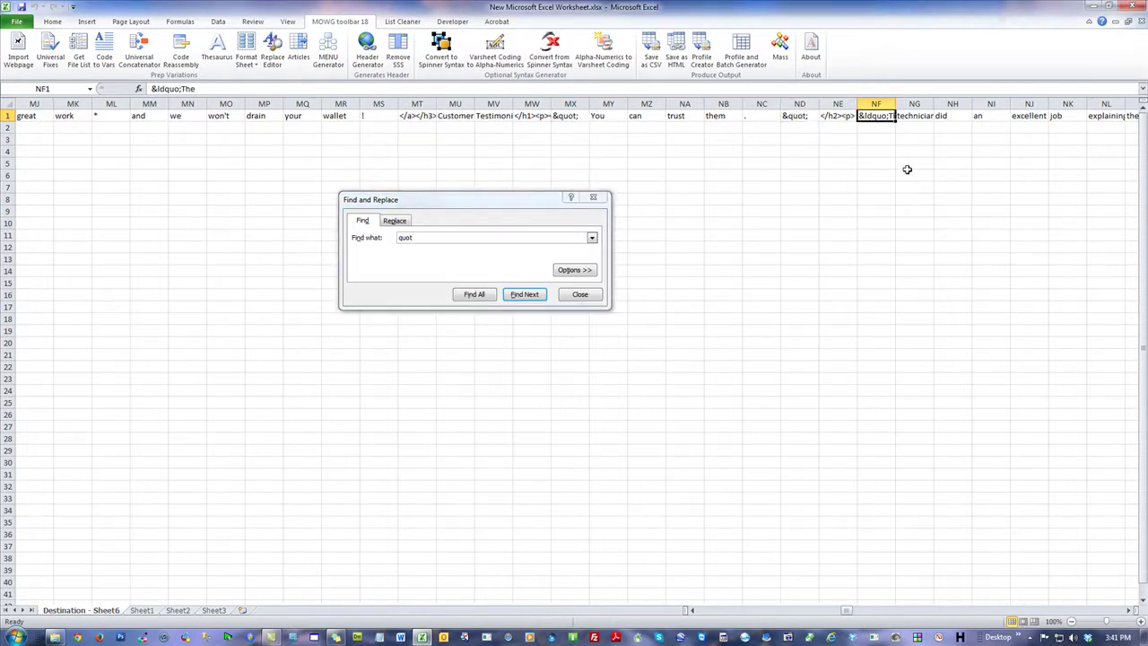
pyautogui.moveTo(205, 89); pyautogui.dragTo(150, 88)
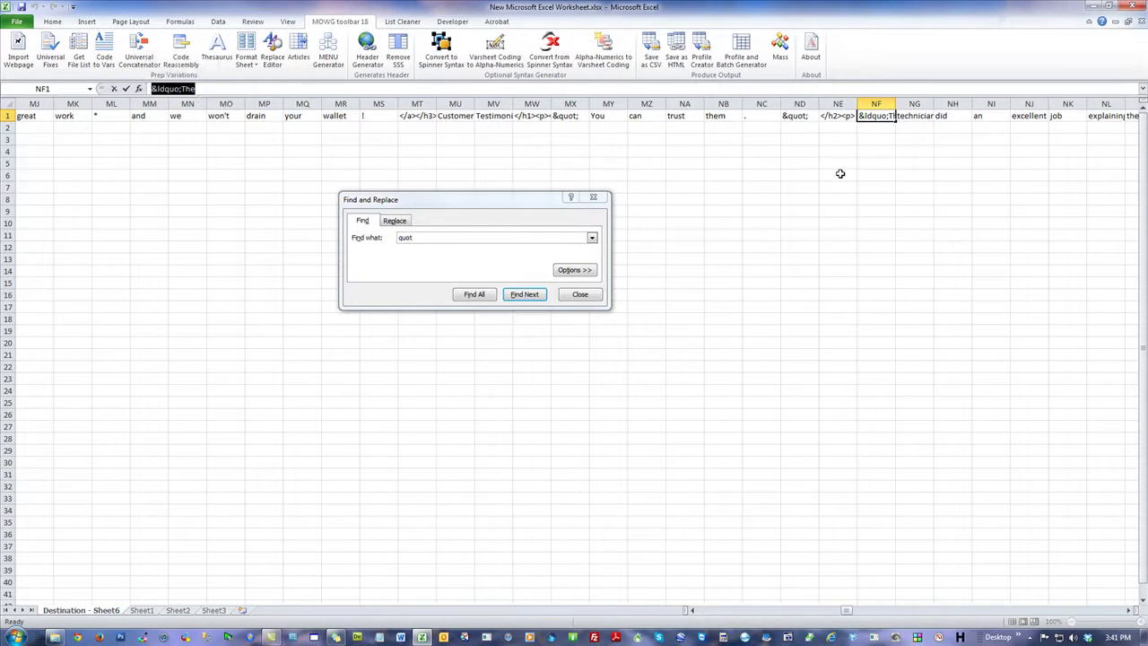
pyautogui.click(837, 117)
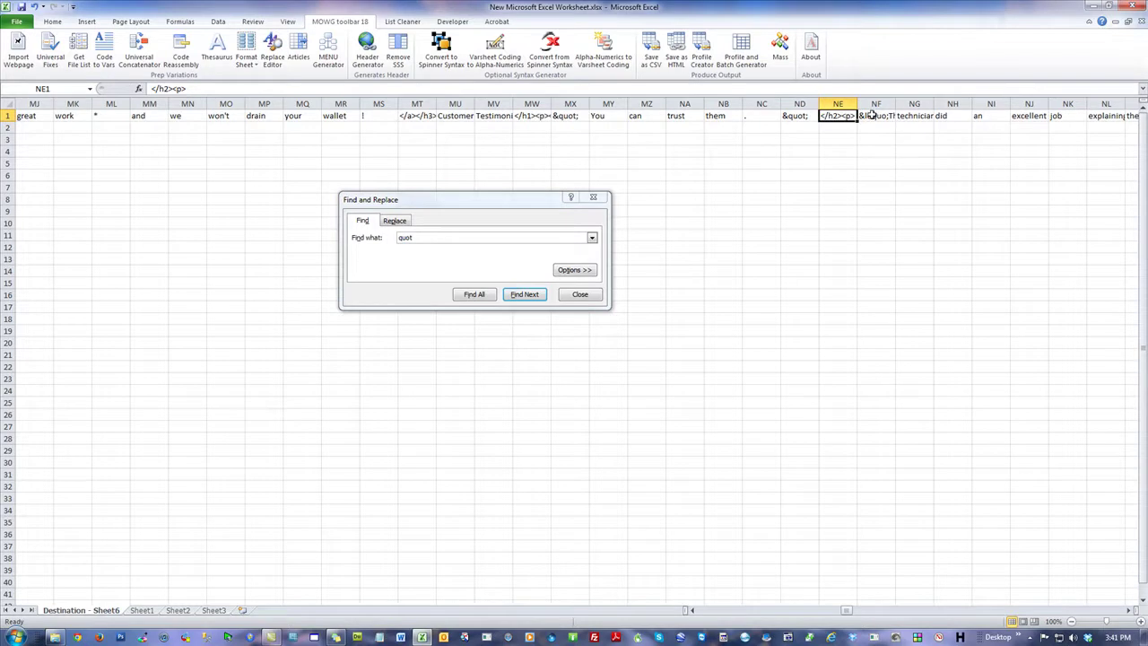
pyautogui.click(871, 116)
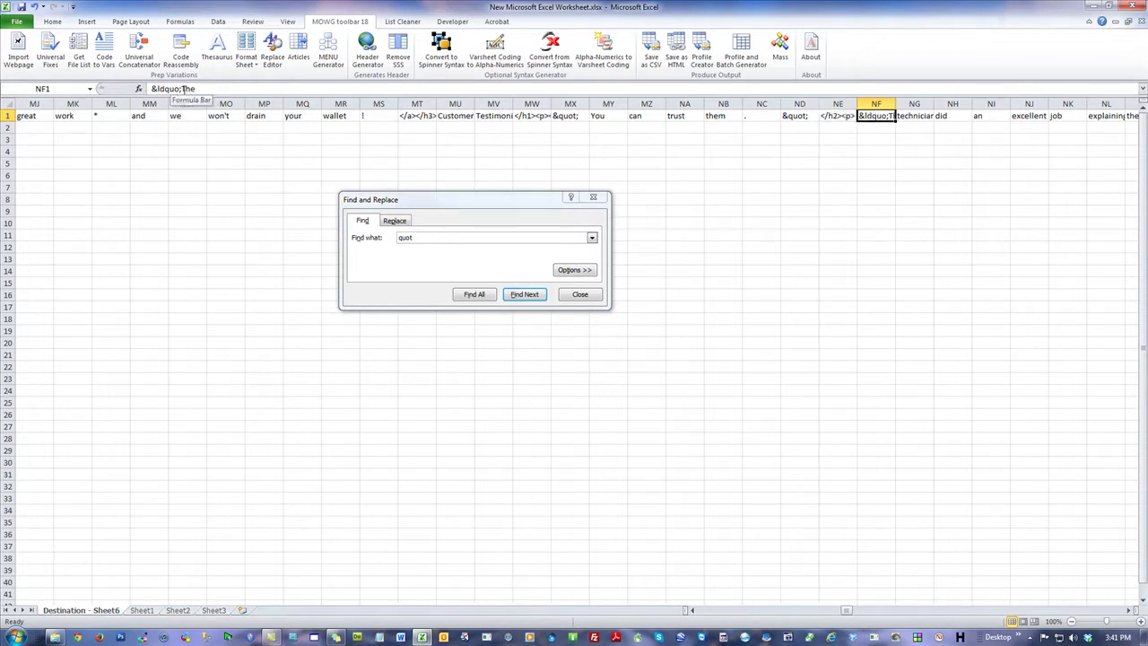
# Step: Check the closing &rdquo; and paragraph cells, close Find, and return to column A
pyautogui.click(921, 154)
pyautogui.moveTo(1128, 615); pyautogui.dragTo(1127, 615)
pyautogui.click(994, 152)
pyautogui.click(992, 115)
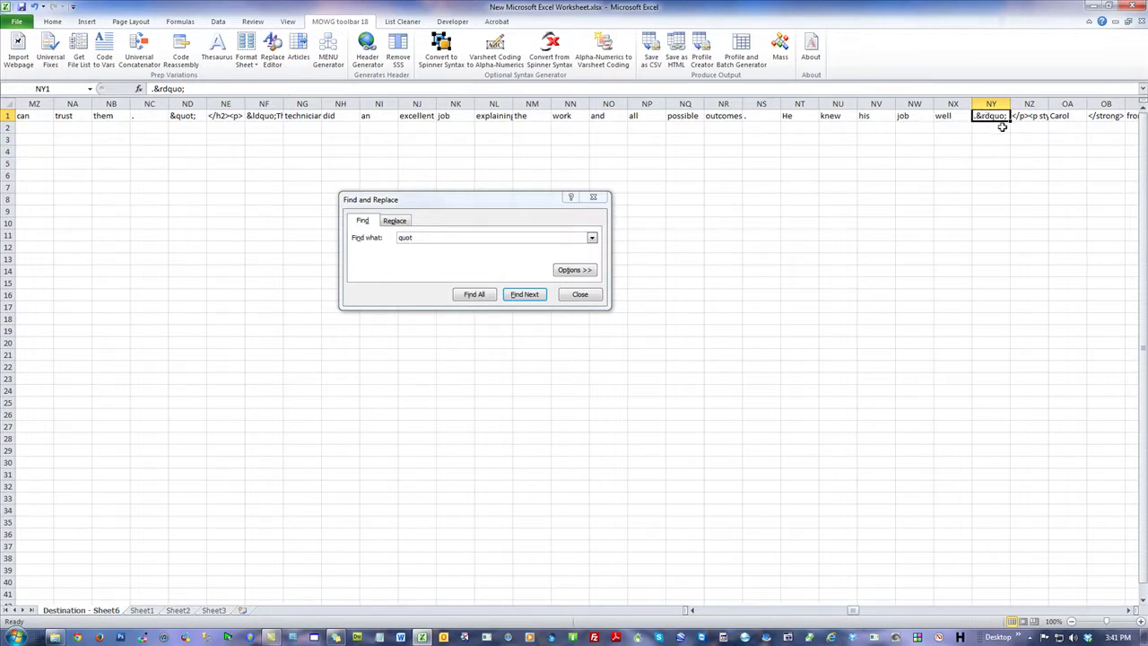
pyautogui.click(1028, 116)
pyautogui.click(937, 165)
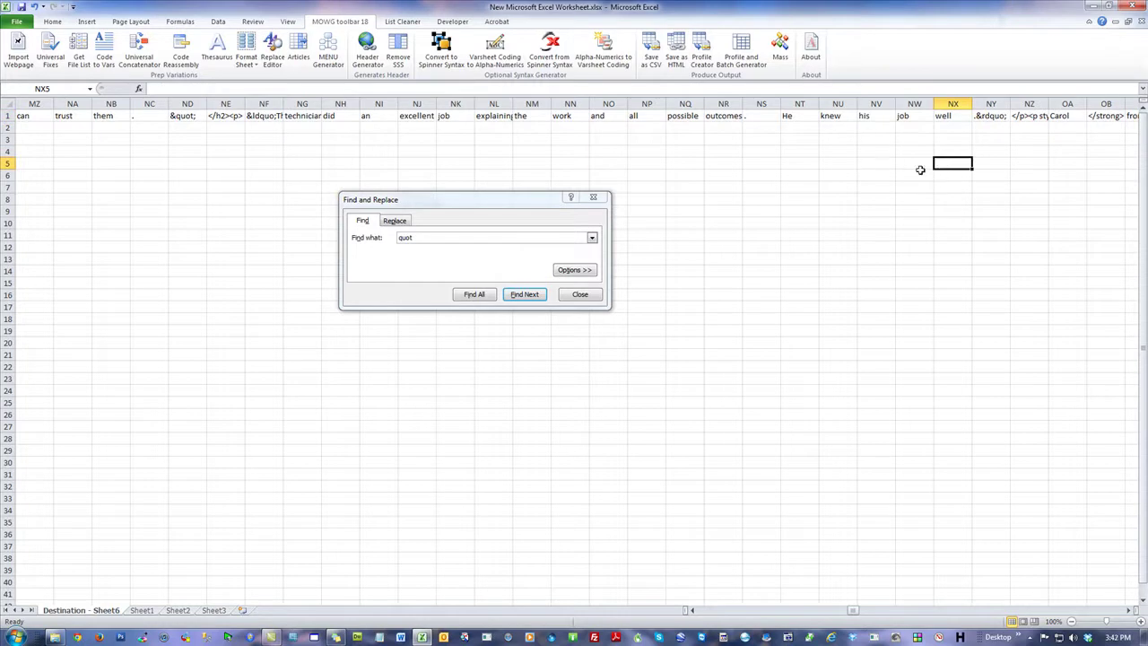
pyautogui.click(580, 294)
pyautogui.moveTo(850, 612); pyautogui.dragTo(667, 615)
pyautogui.click(264, 200)
# Step: Select row 1 of Destination - Sheet6 and run the MOWG Thesaurus on its words
pyautogui.scroll(-5, 250, 240)
pyautogui.scroll(5, 231, 257)
pyautogui.click(103, 173)
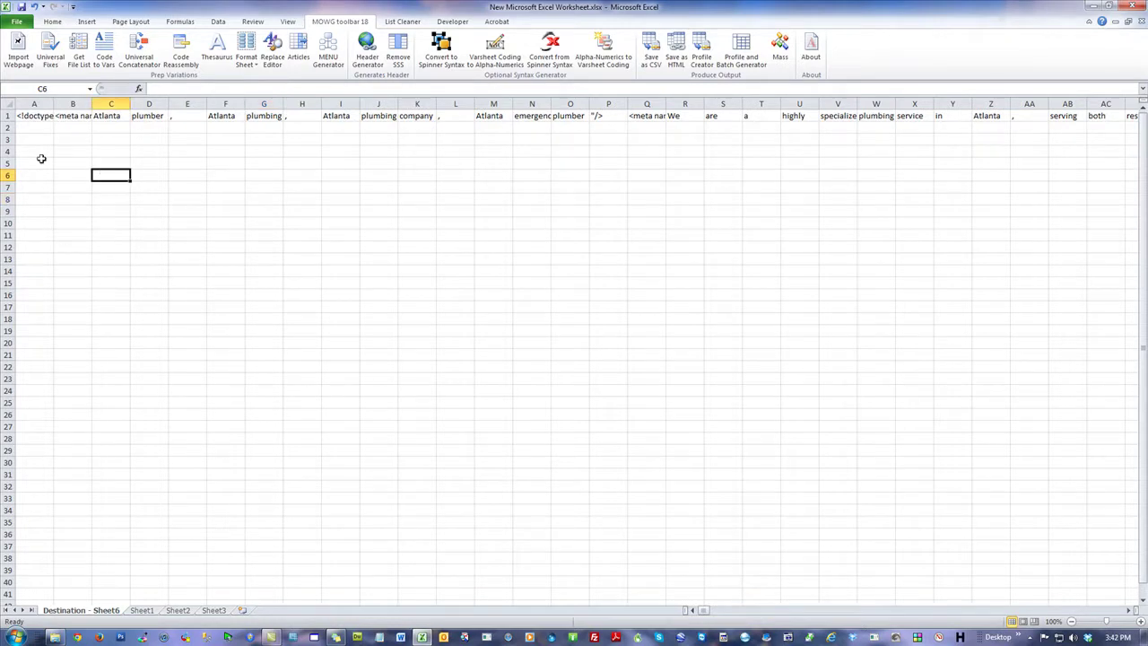
pyautogui.click(160, 180)
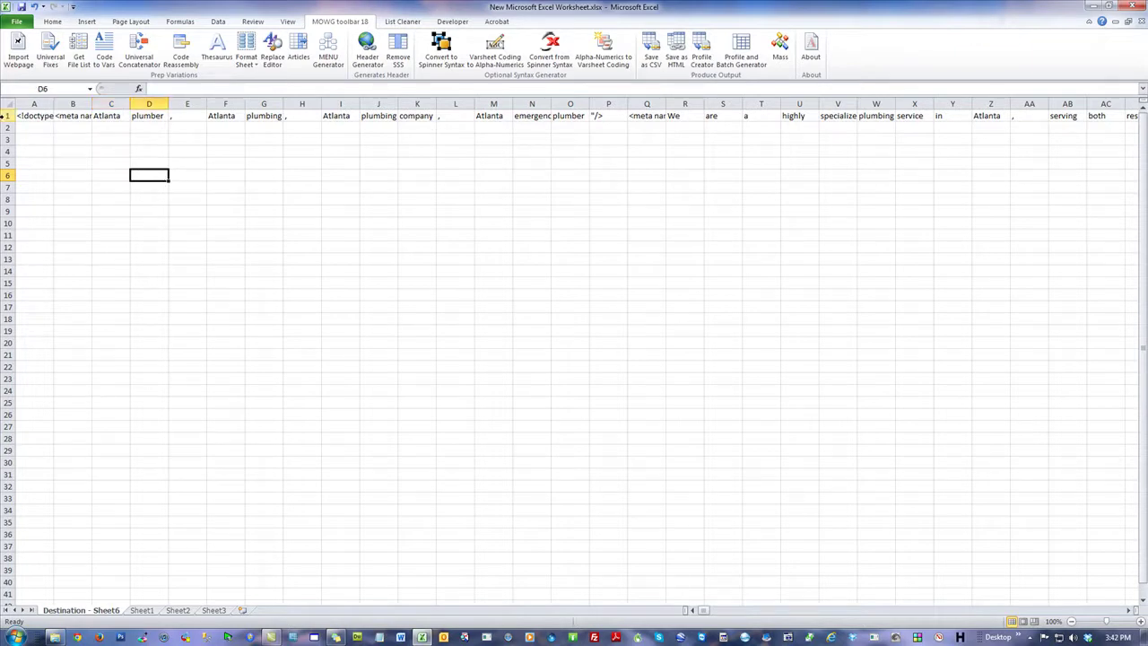
pyautogui.click(6, 115)
pyautogui.click(217, 47)
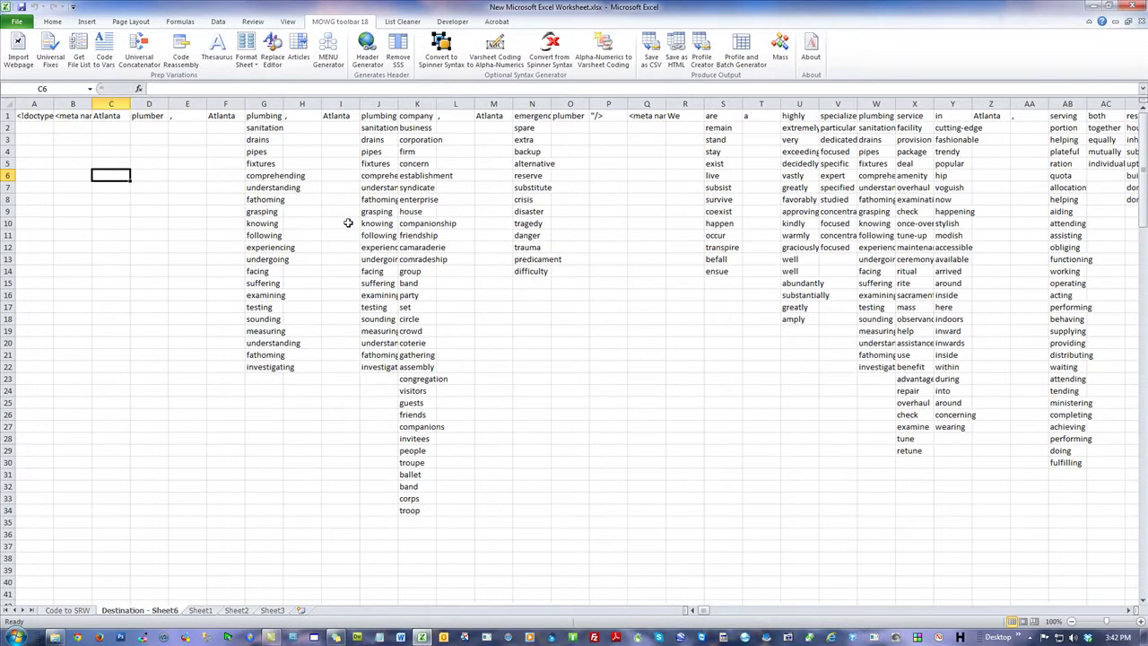
# Step: Run Header Generator, overwrite index.html, and acknowledge both the html and csv save messages
pyautogui.click(369, 51)
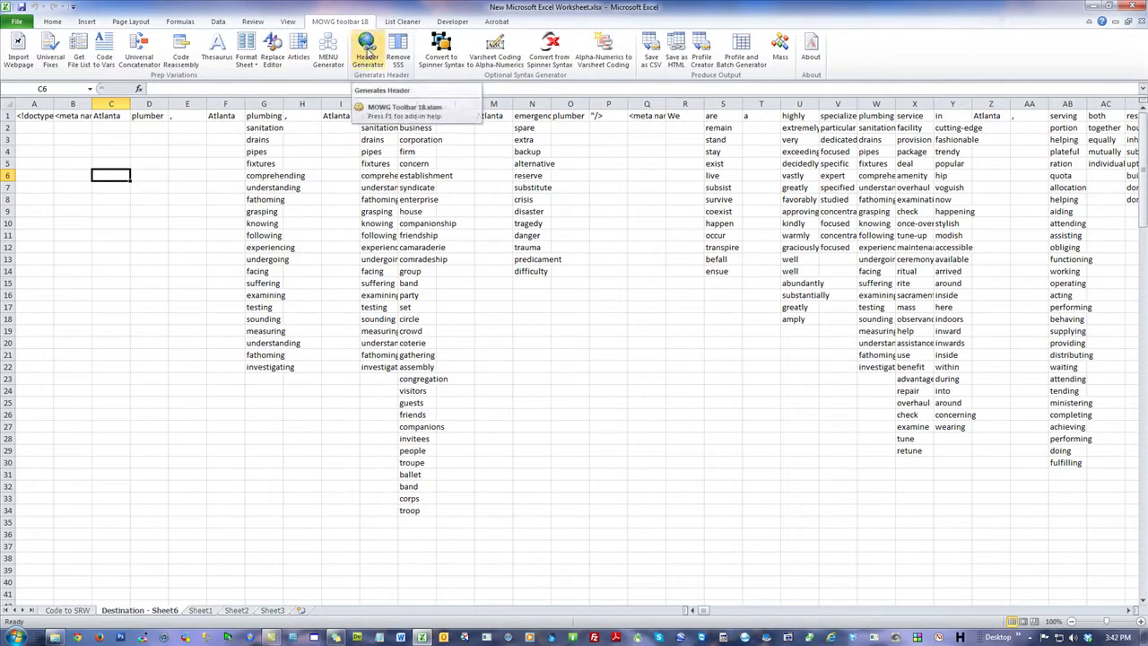
pyautogui.click(370, 54)
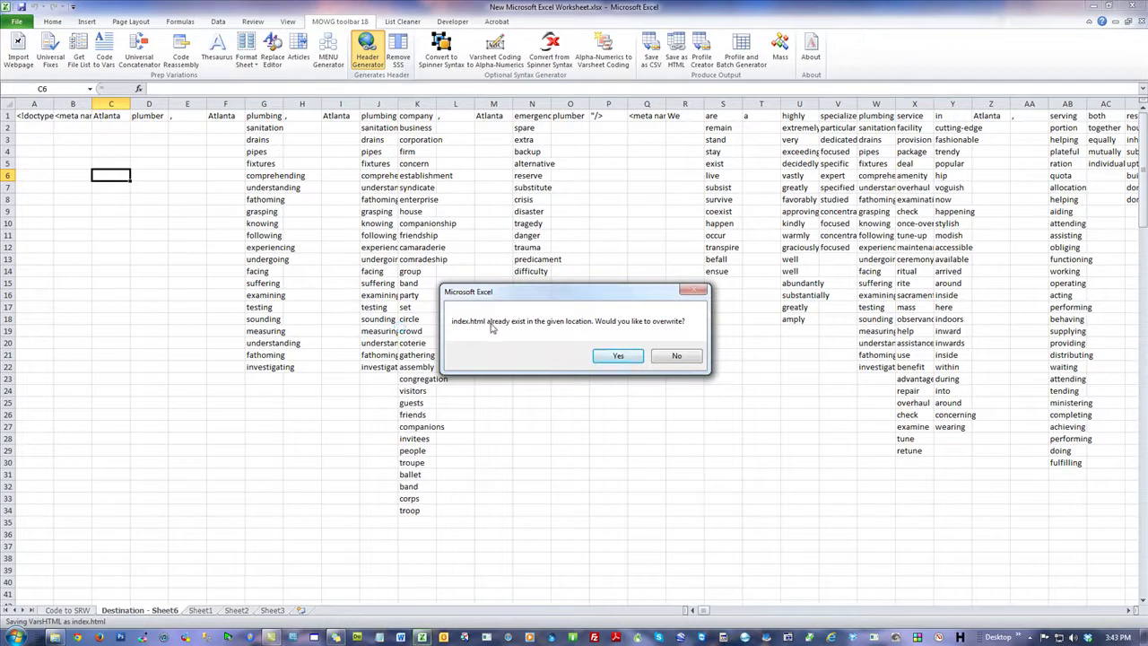
pyautogui.click(623, 358)
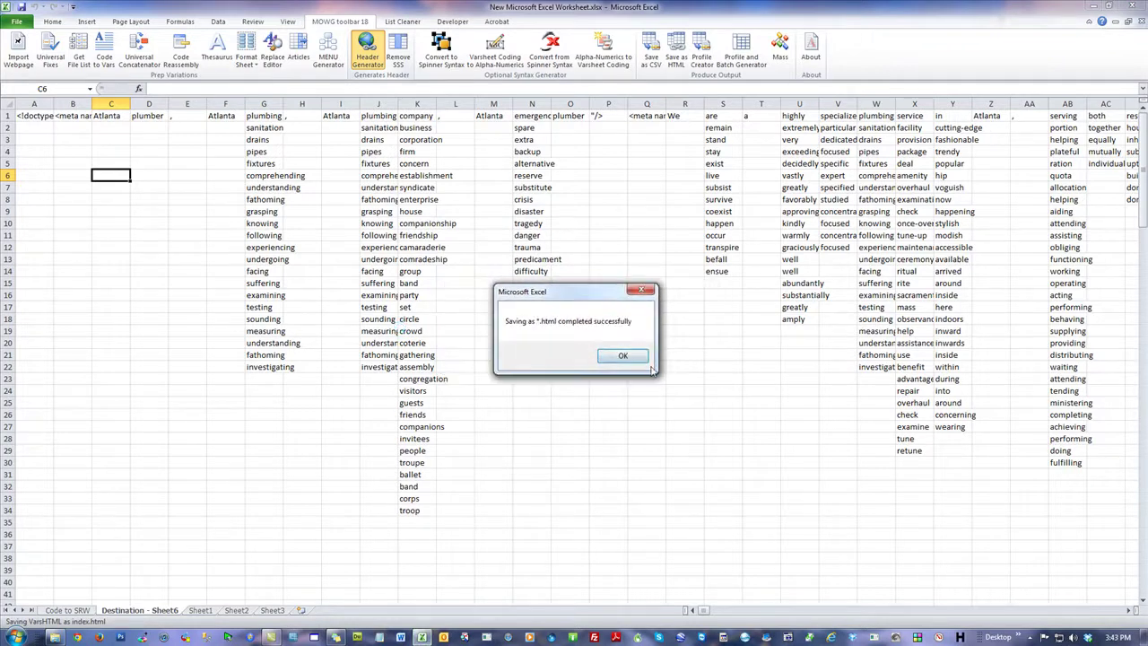
pyautogui.click(621, 356)
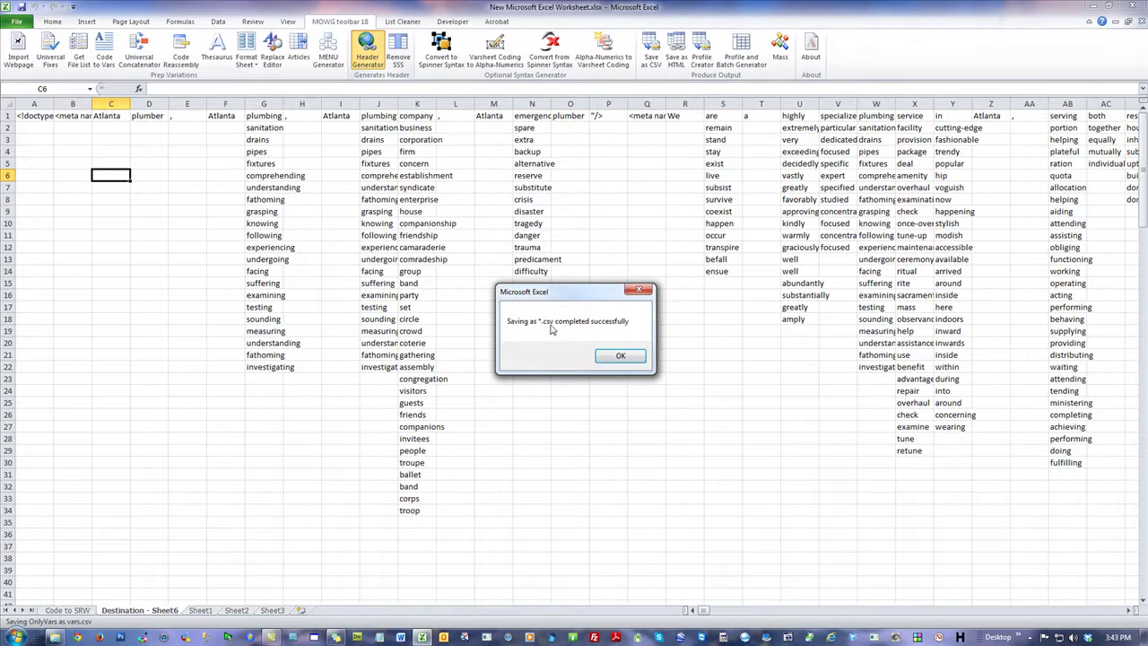
pyautogui.click(621, 356)
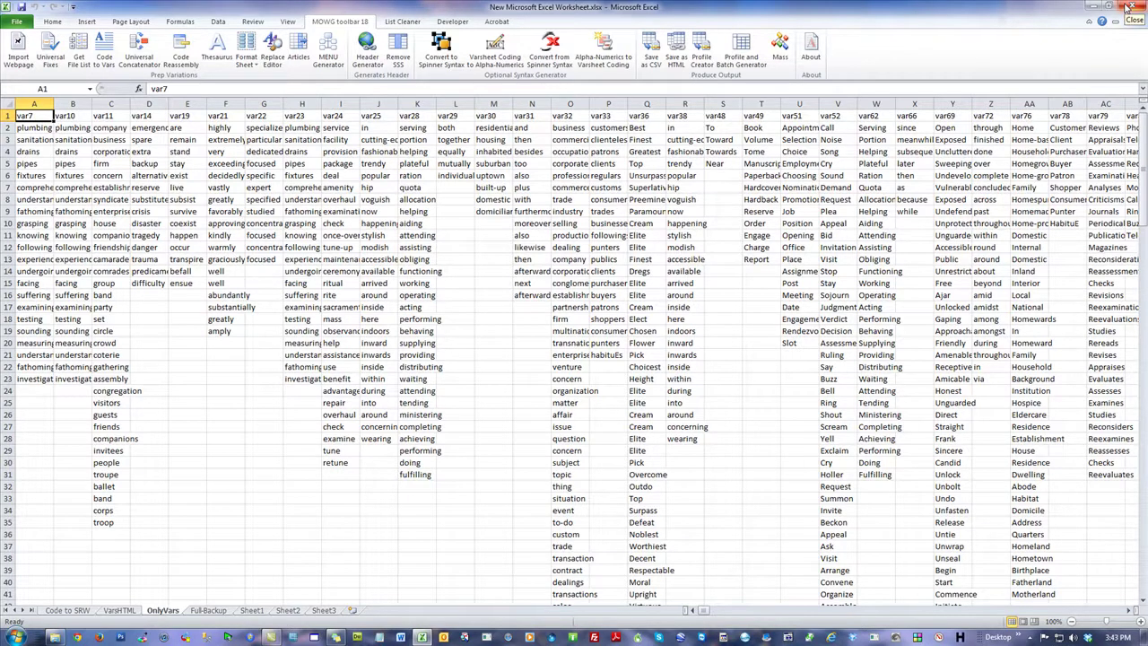
# Step: Save and close the workbook, then delete New Microsoft Excel Worksheet.xlsx from PROJ
pyautogui.click(1127, 7)
pyautogui.click(525, 347)
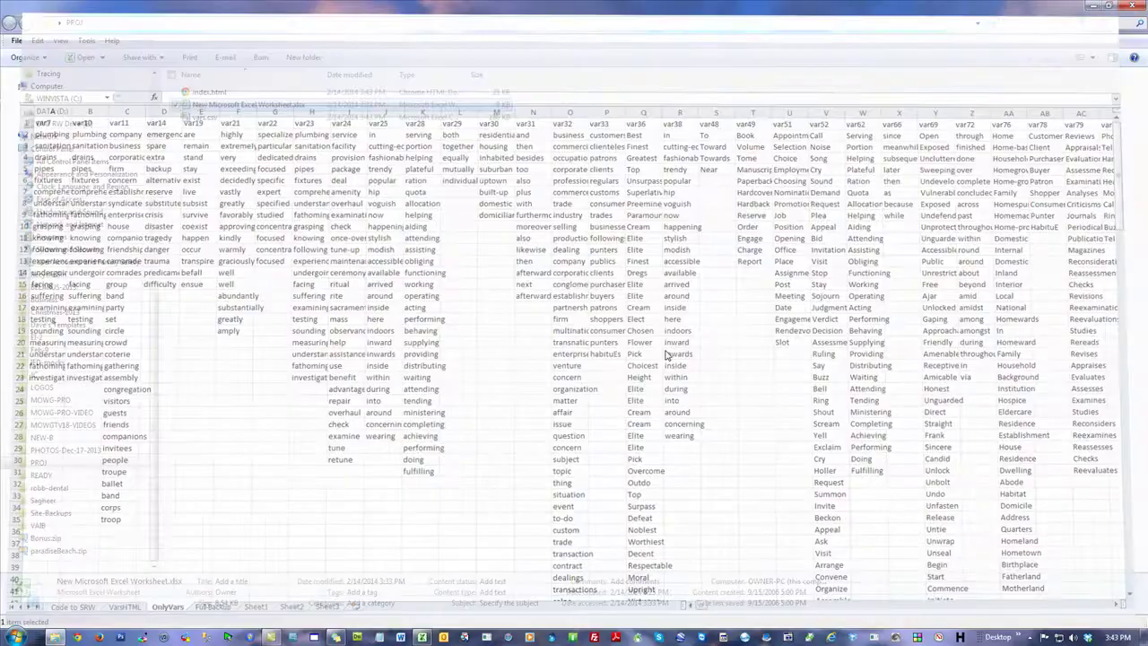
pyautogui.click(519, 287)
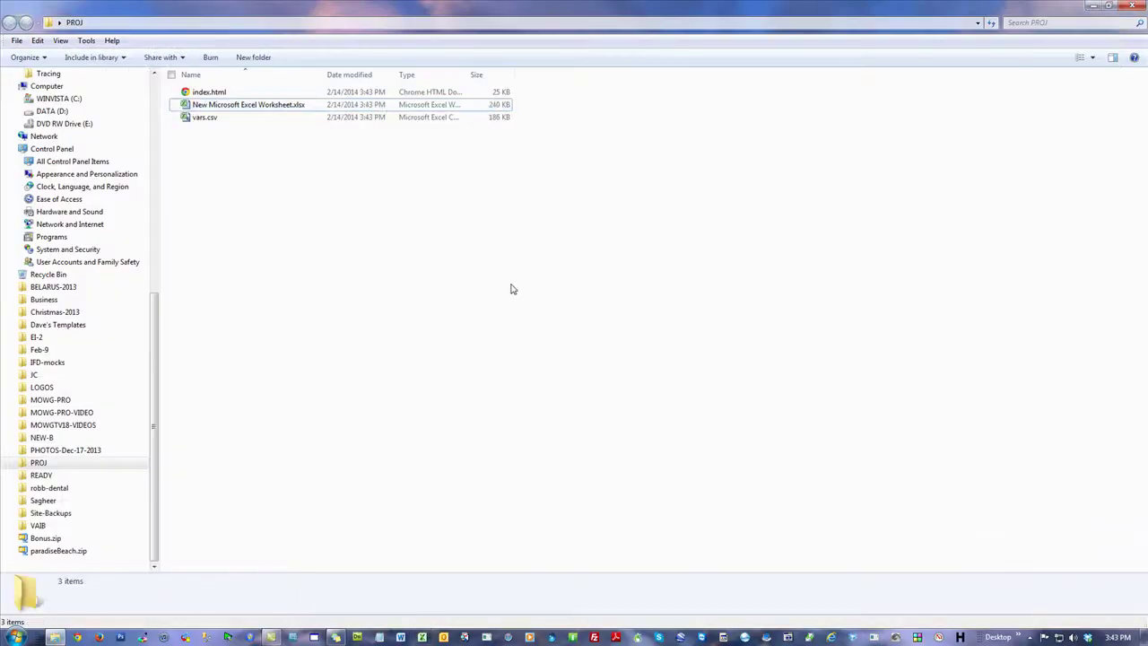
pyautogui.rightClick(243, 109)
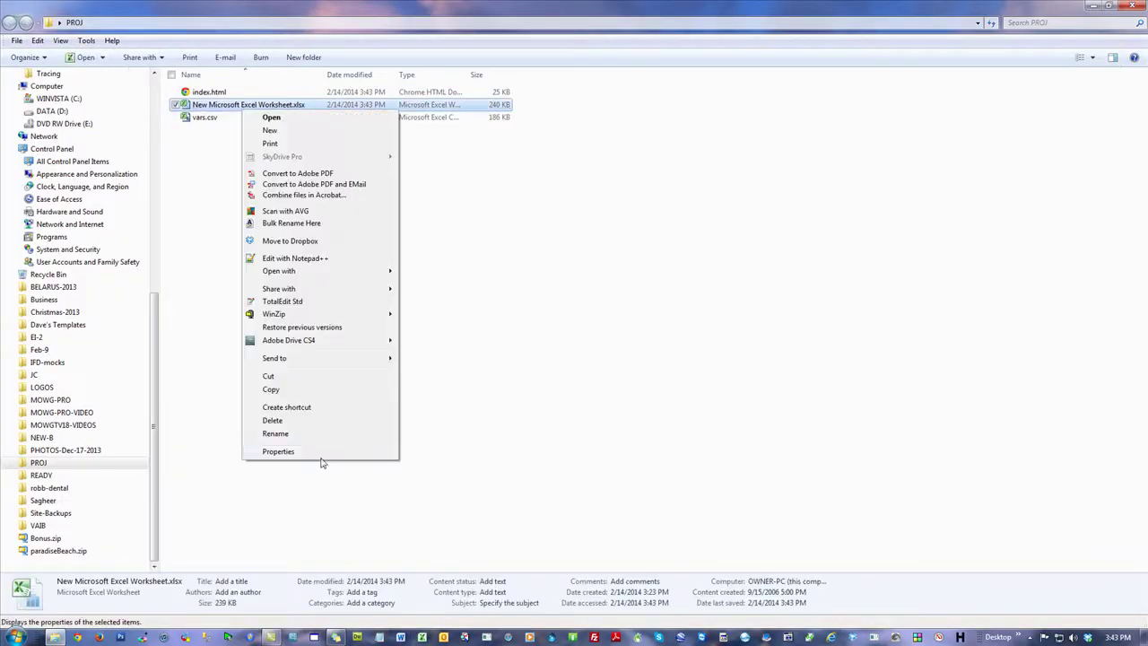
pyautogui.click(313, 421)
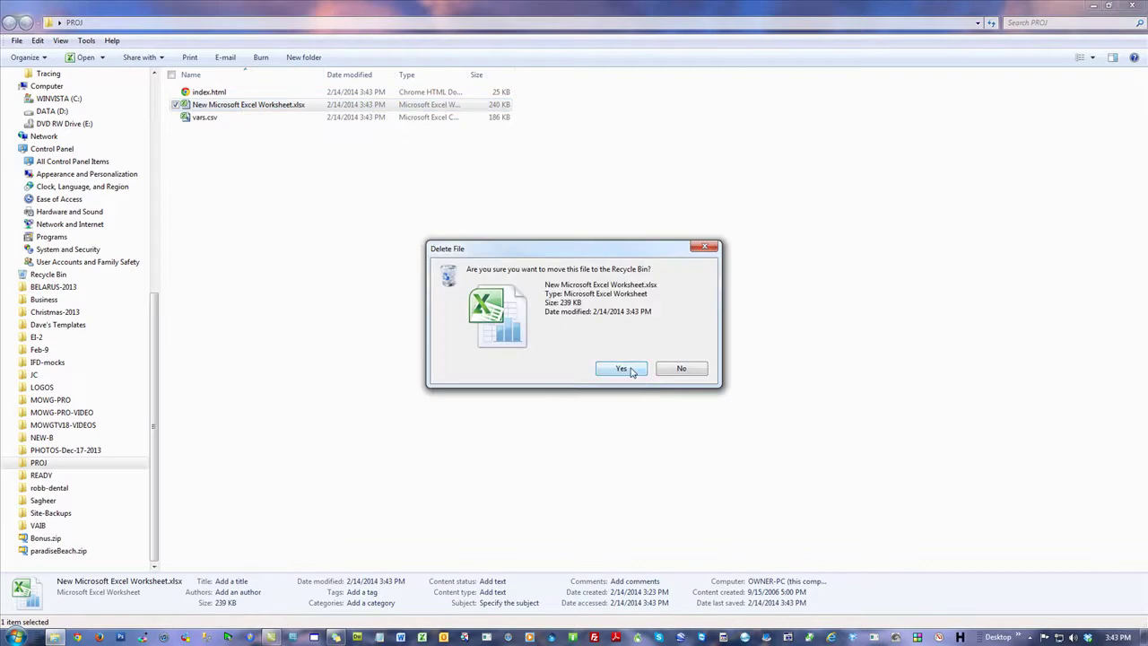
pyautogui.click(631, 372)
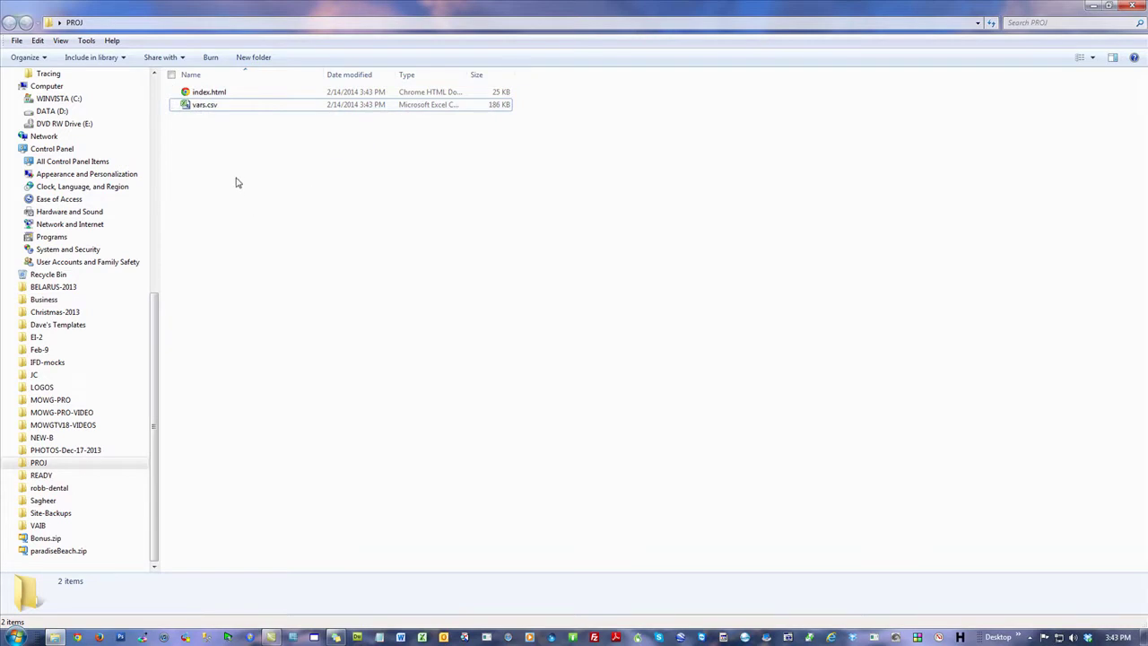
# Step: Open vars.csv, look over column A, close it, and reopen vars.csv
pyautogui.doubleClick(199, 106)
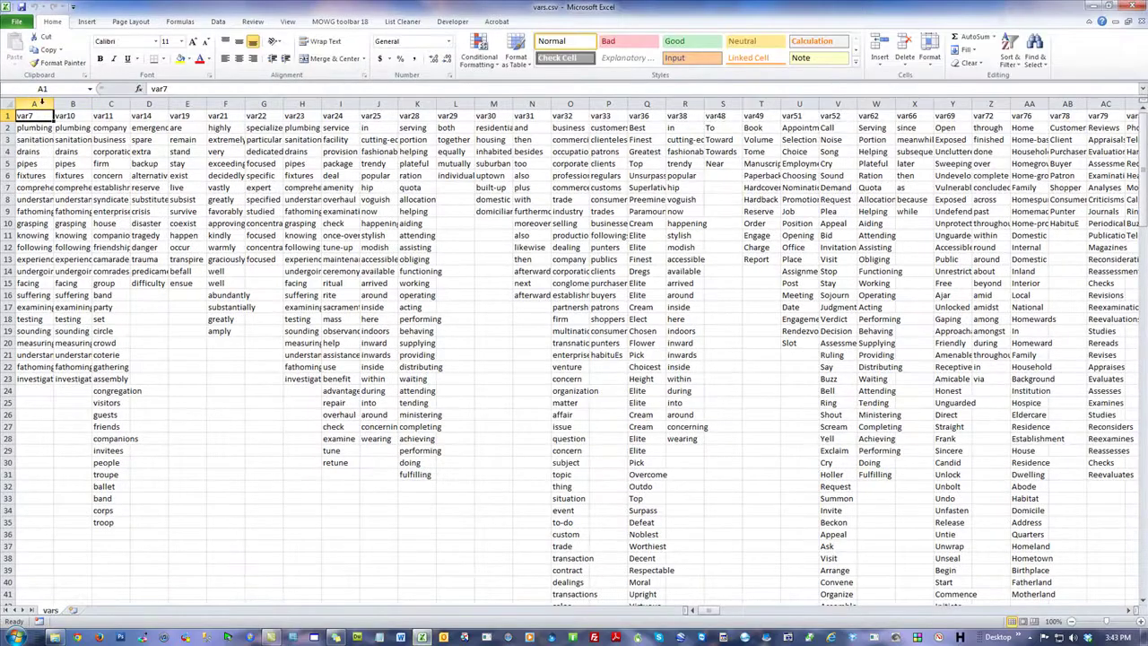
pyautogui.click(38, 104)
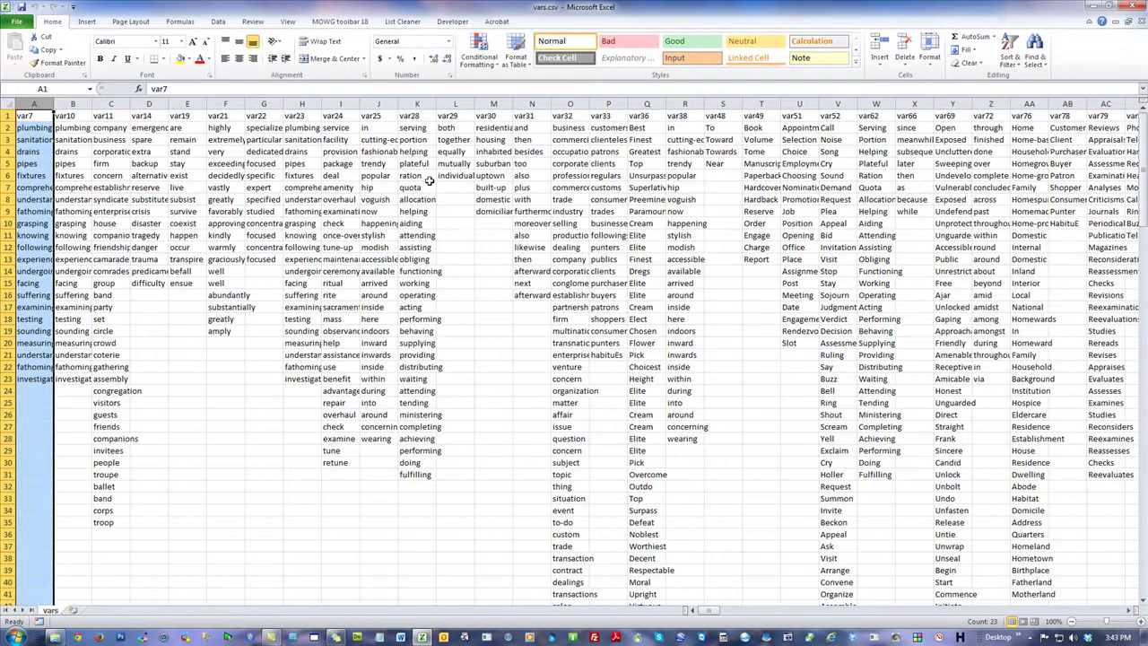
pyautogui.click(150, 165)
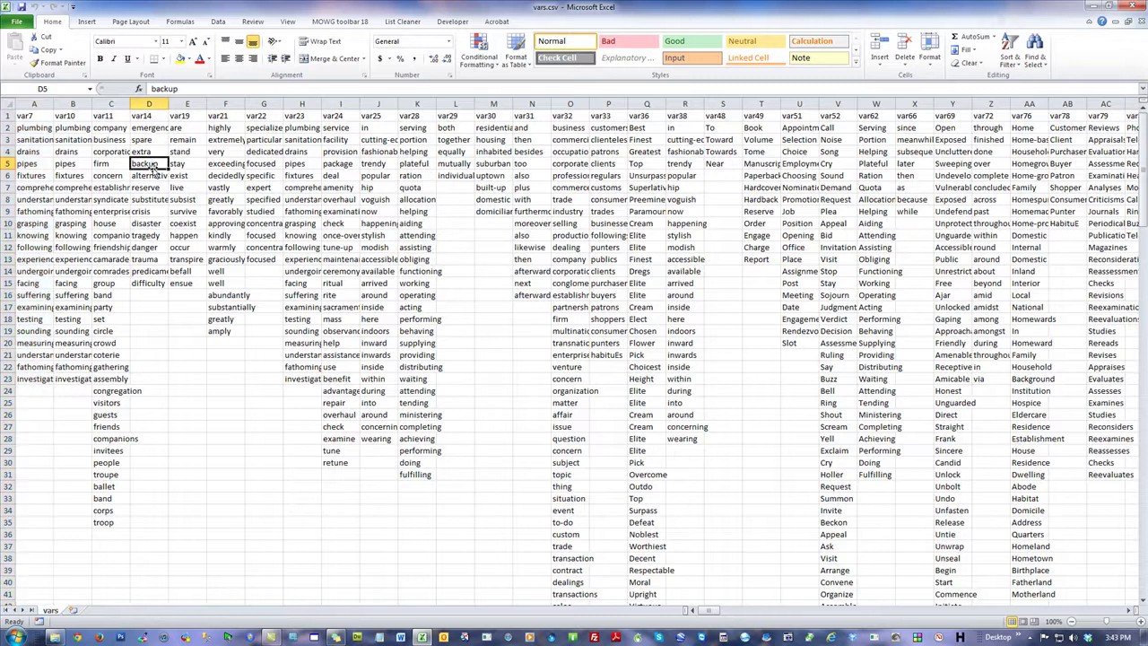
pyautogui.click(1132, 5)
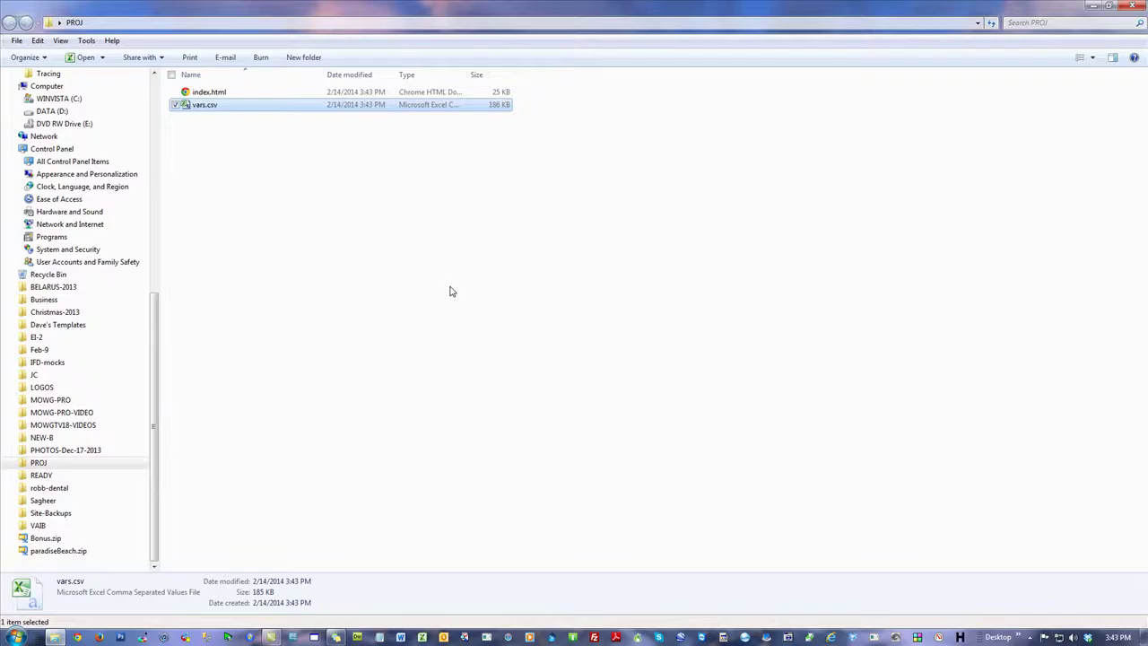
pyautogui.moveTo(209, 110)
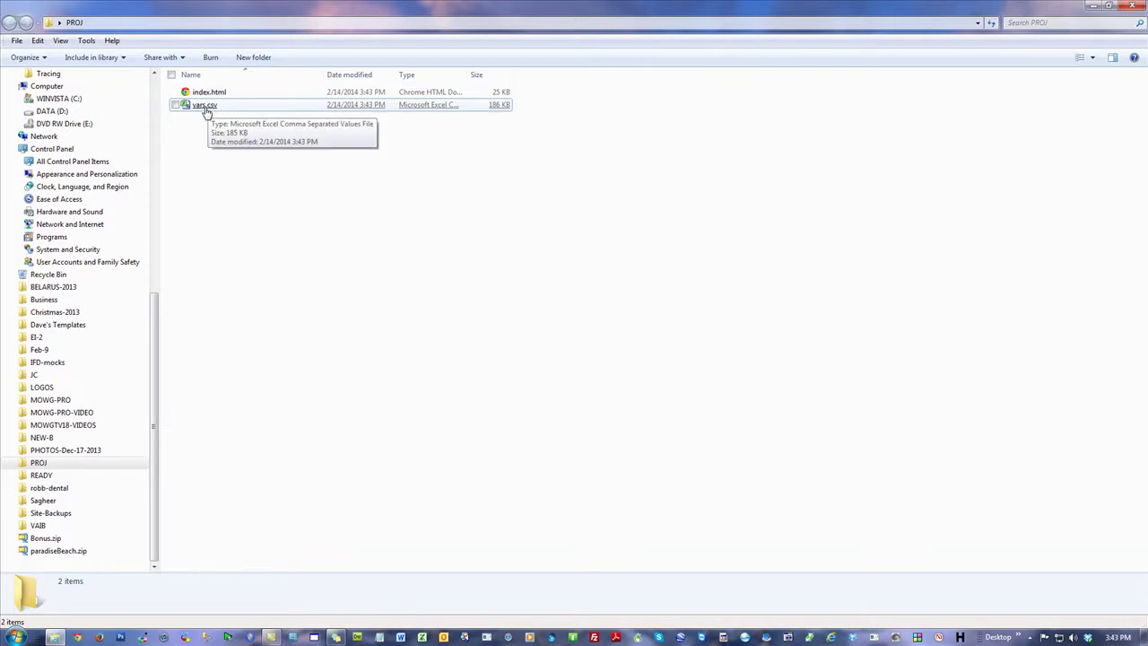
pyautogui.doubleClick(205, 106)
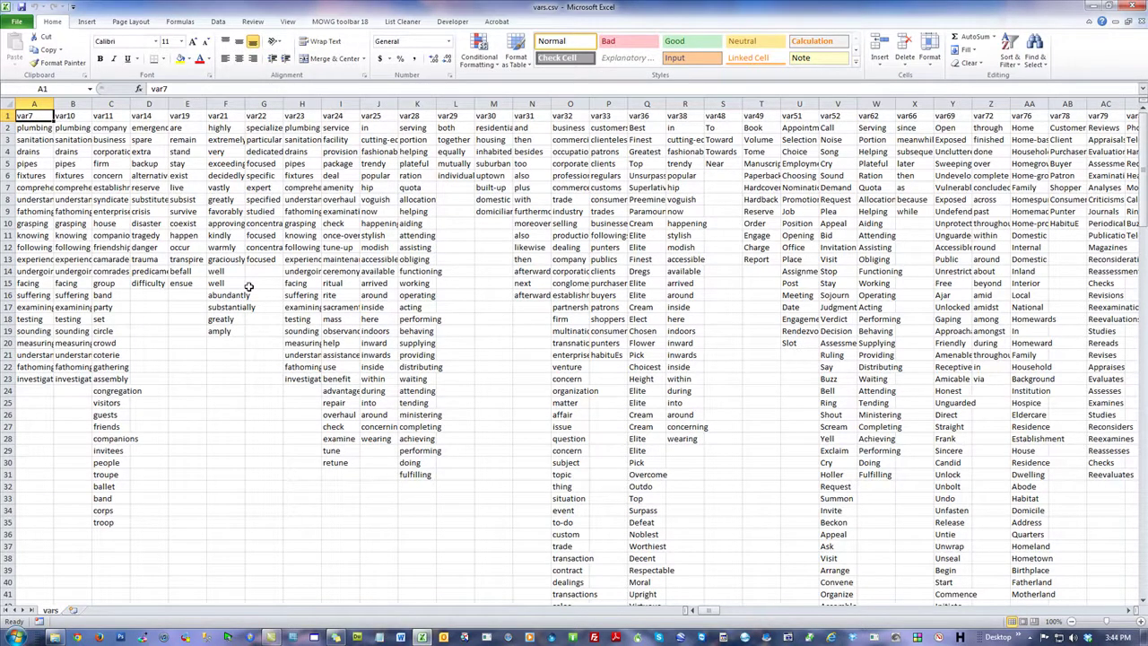
pyautogui.moveTo(6, 199); pyautogui.dragTo(8, 599)
pyautogui.rightClick(466, 302)
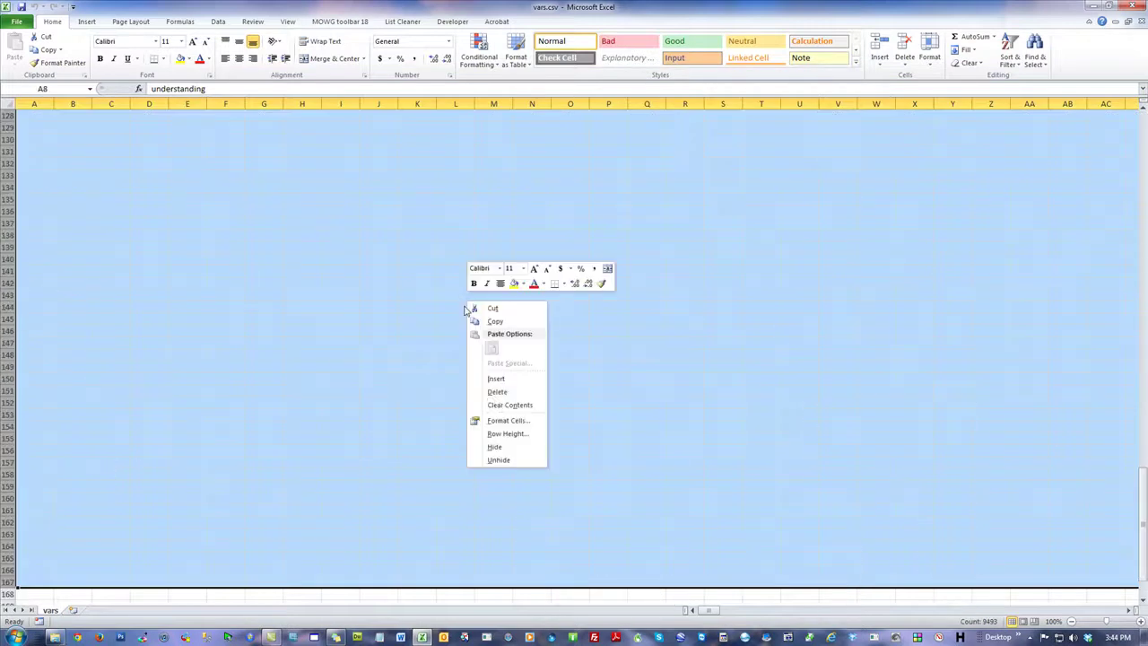
pyautogui.click(492, 391)
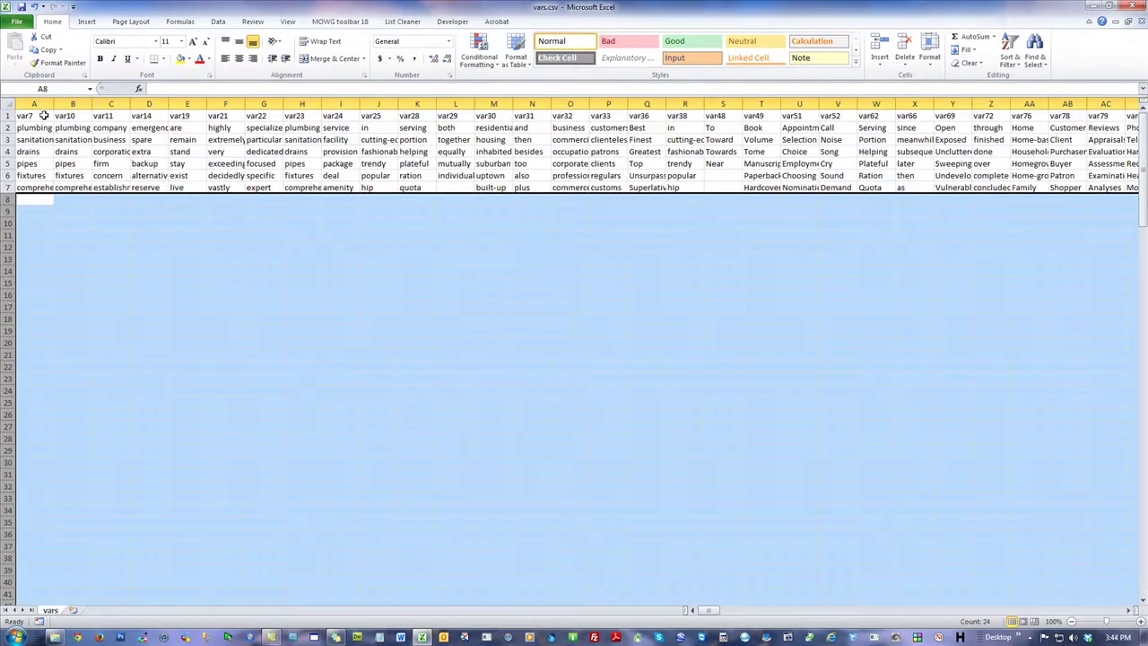
pyautogui.moveTo(34, 128); pyautogui.dragTo(27, 188)
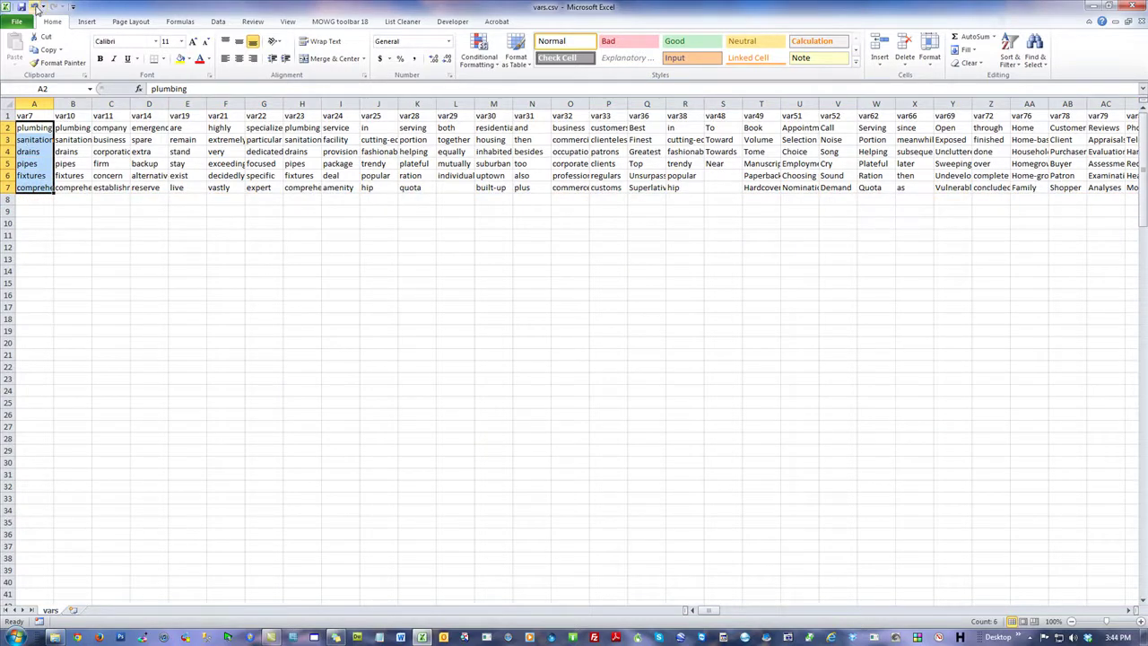
pyautogui.click(36, 7)
pyautogui.click(493, 173)
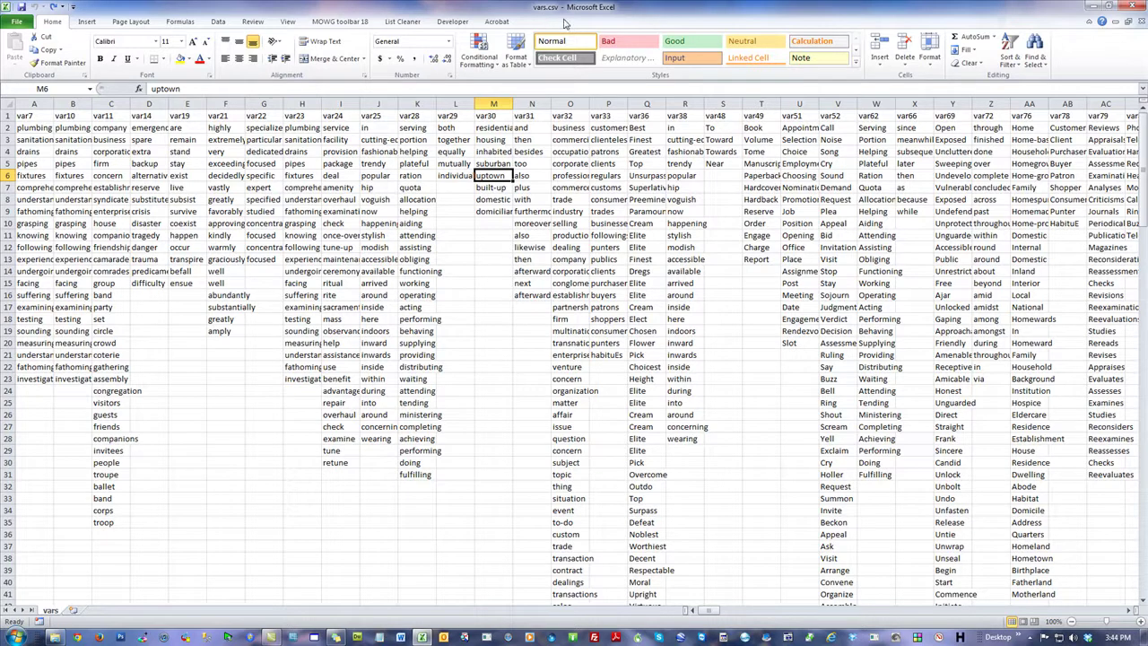
# Step: Close vars.csv, saving it over the existing file and keeping CSV format
pyautogui.scroll(-9, 372, 288)
pyautogui.scroll(9, 372, 289)
pyautogui.click(1140, 8)
pyautogui.click(523, 336)
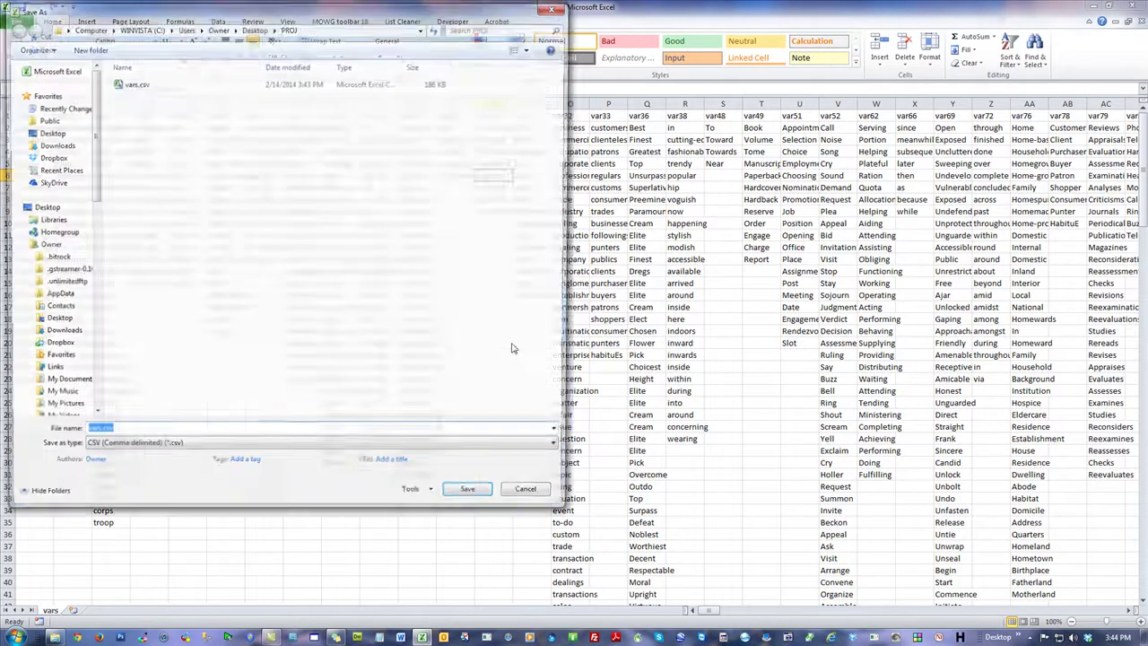
pyautogui.click(476, 499)
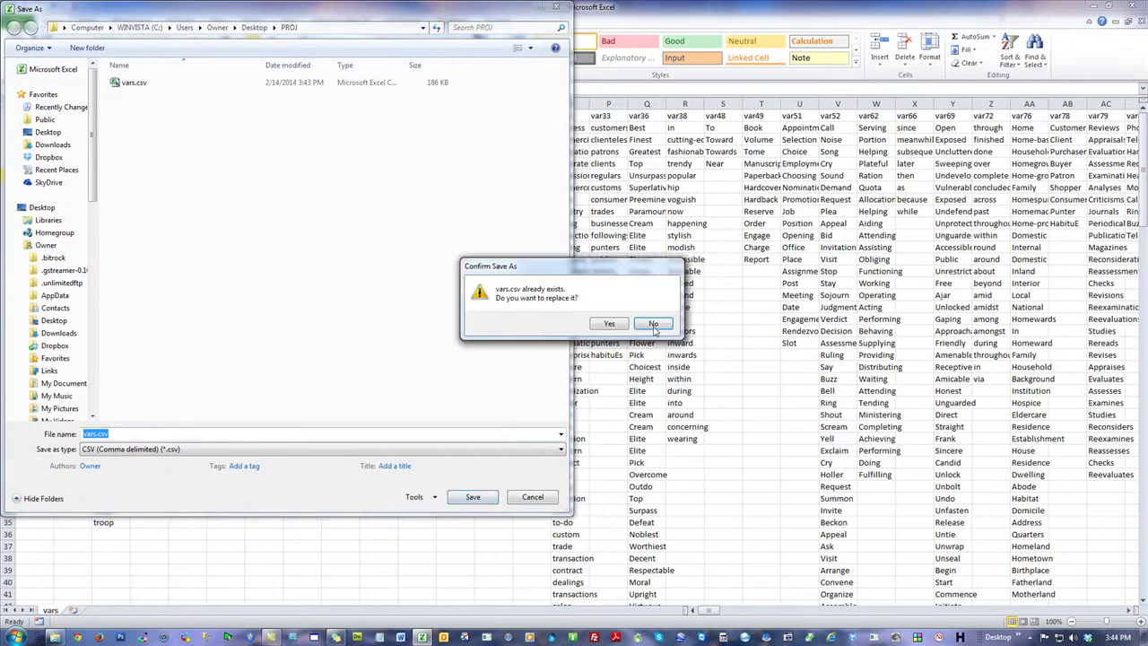
pyautogui.click(606, 323)
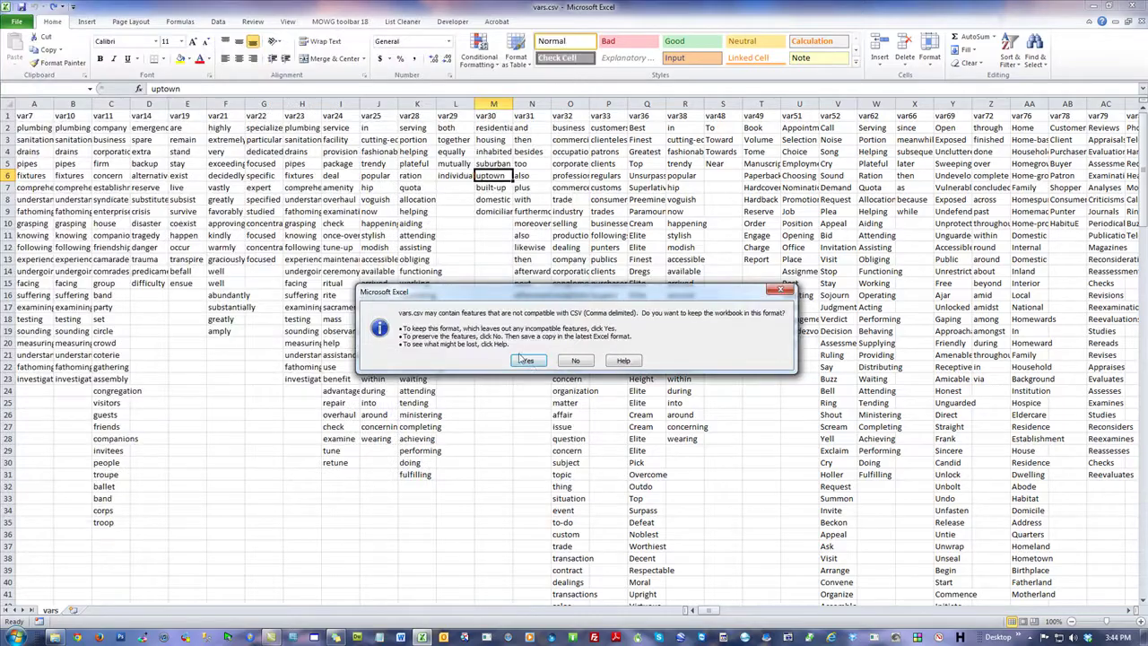
pyautogui.click(529, 362)
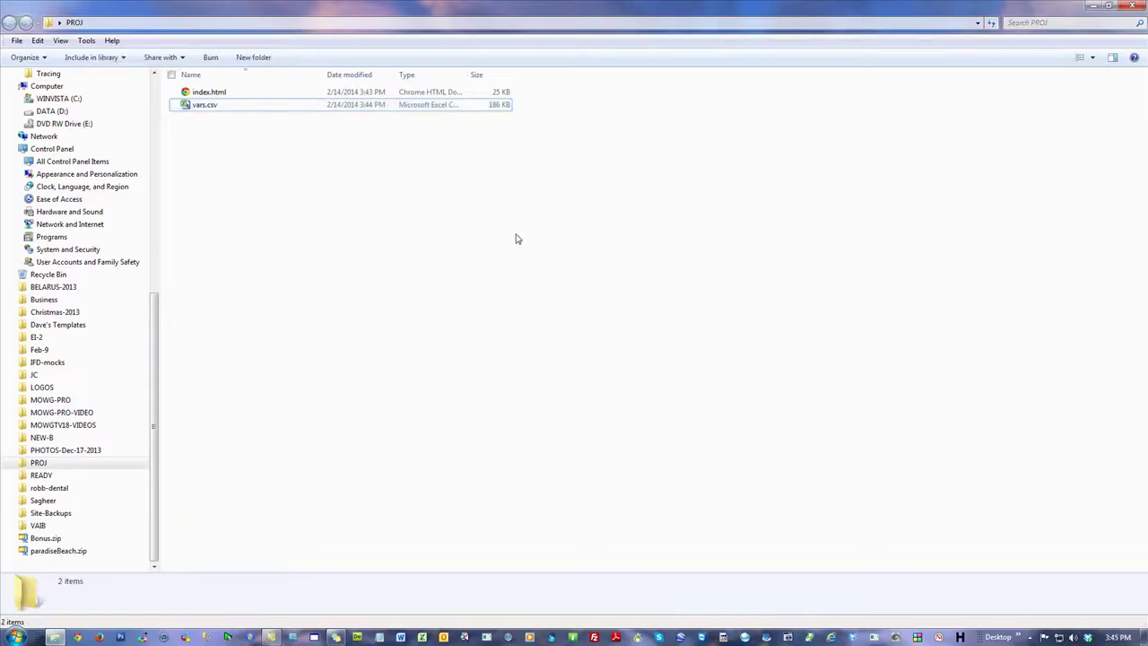
pyautogui.click(210, 93)
pyautogui.doubleClick(210, 92)
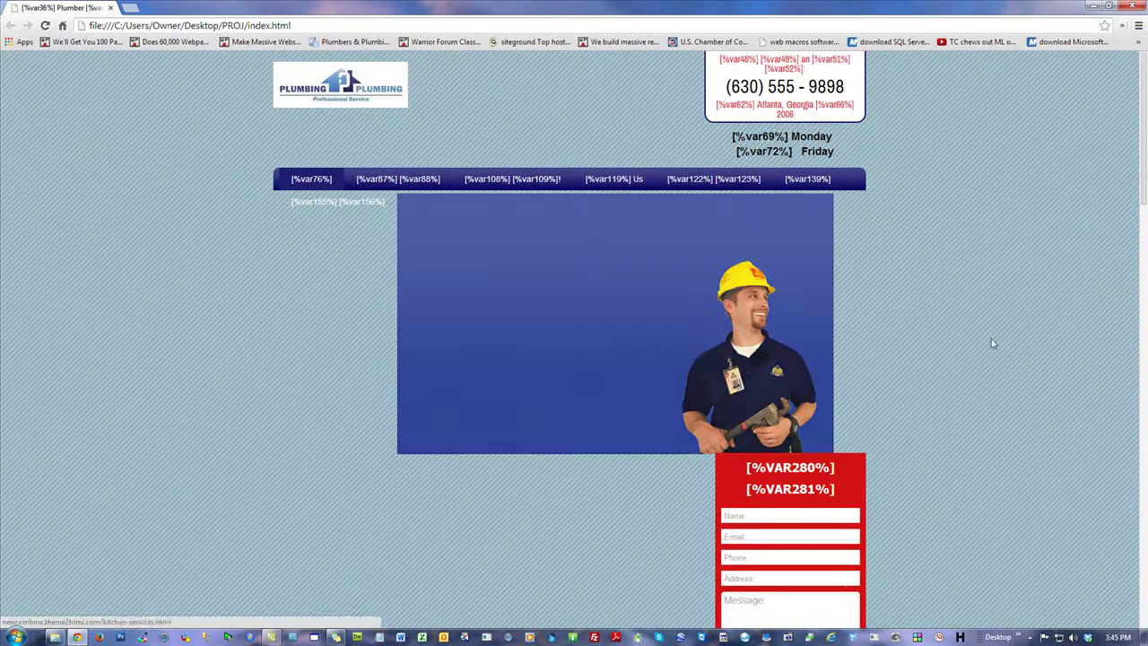
pyautogui.scroll(-4, 1000, 338)
pyautogui.scroll(4, 1000, 338)
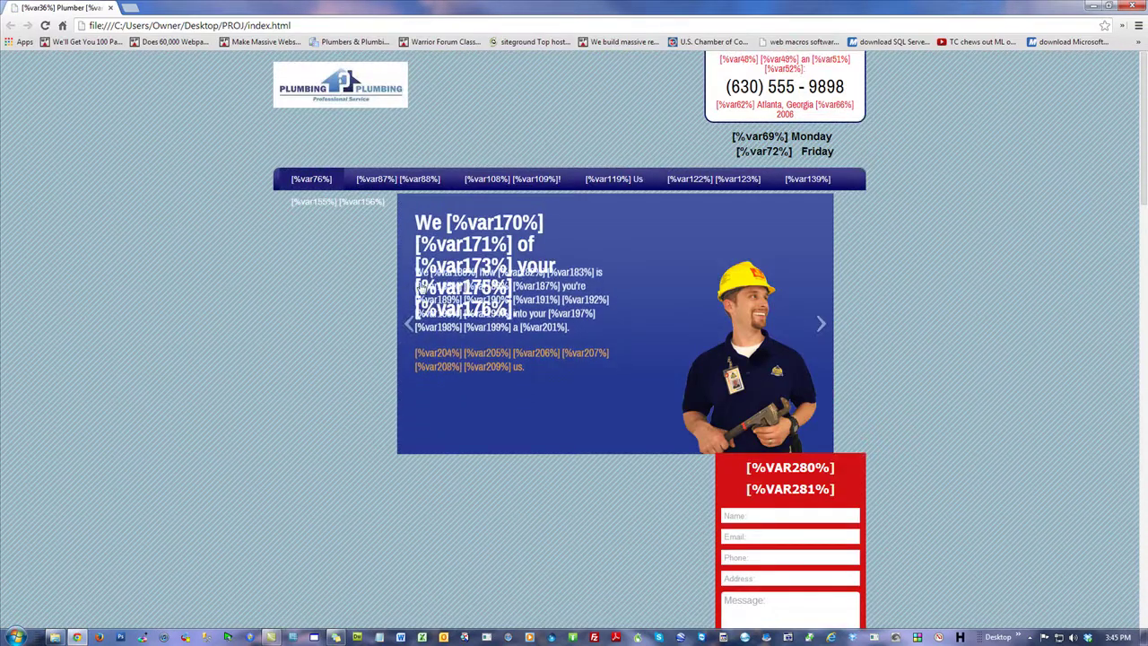
pyautogui.moveTo(548, 185)
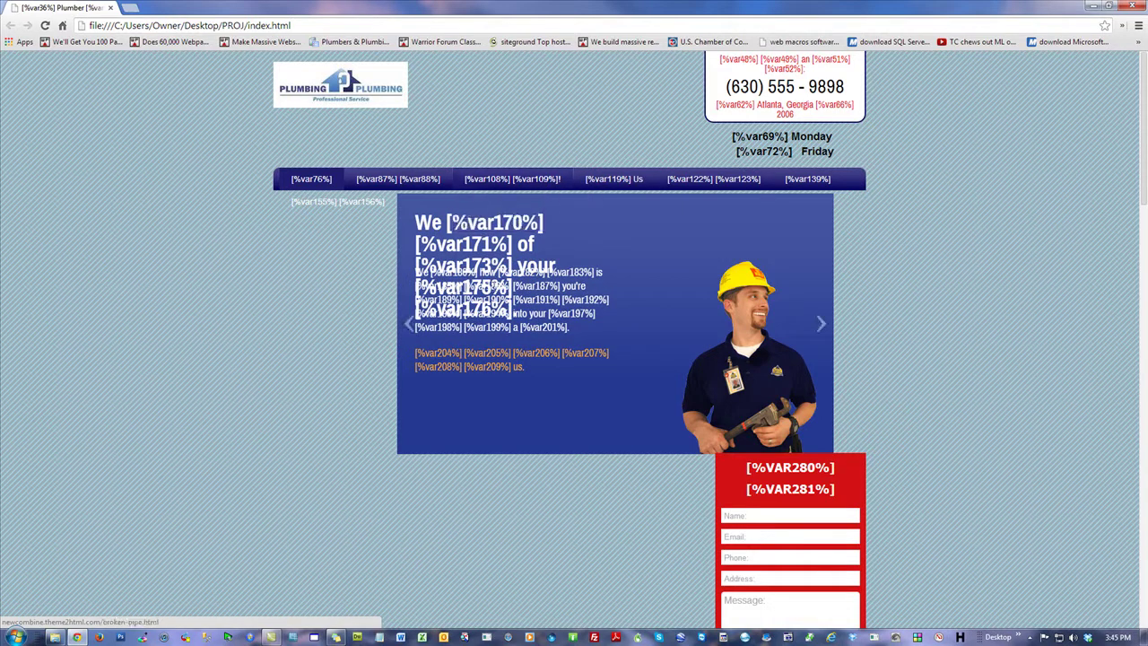
pyautogui.scroll(-5, 916, 406)
pyautogui.scroll(5, 904, 406)
pyautogui.click(1092, 5)
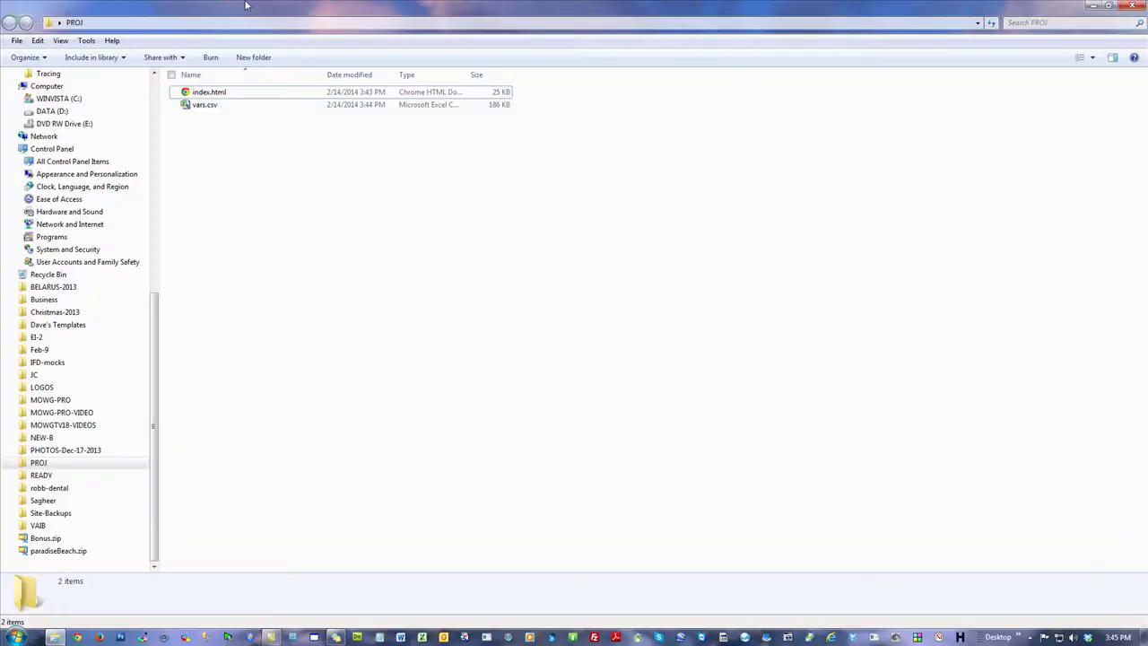
# Step: Launch MOWG Professional and pick index.html as template and vars.csv as variables file
pyautogui.doubleClick(241, 11)
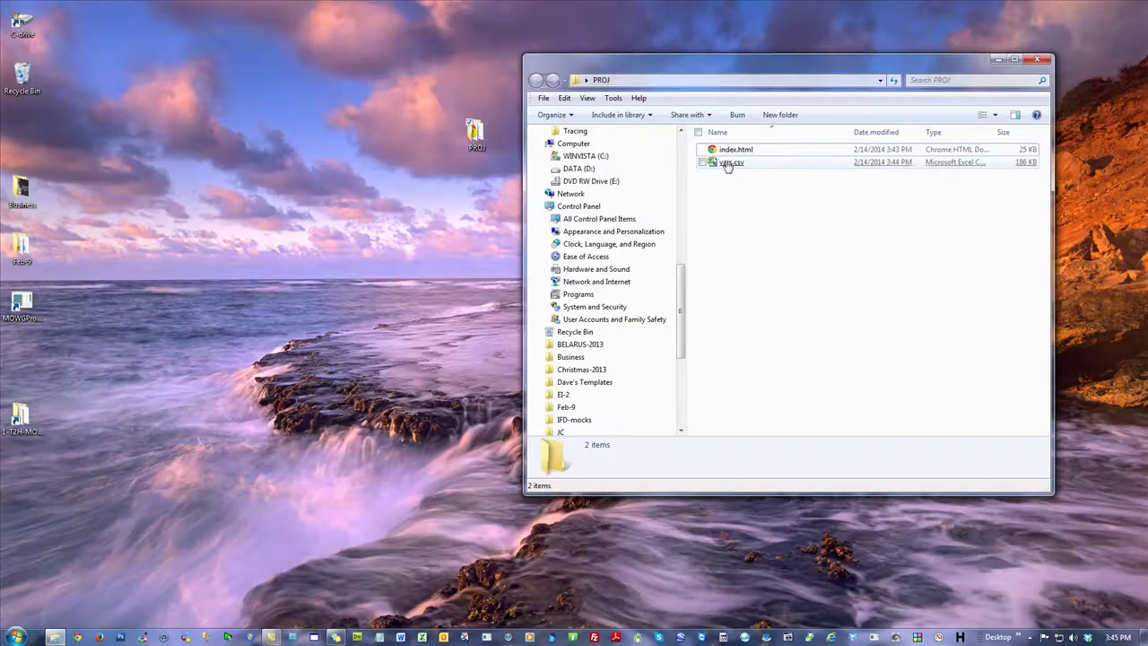
pyautogui.click(22, 305)
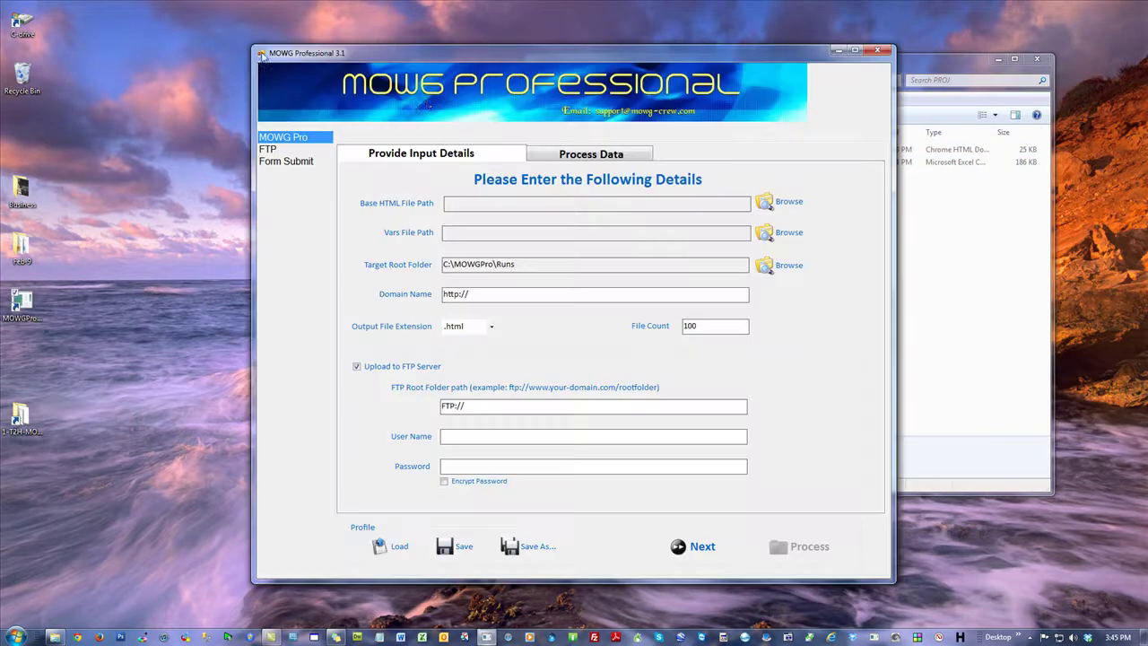
pyautogui.click(512, 202)
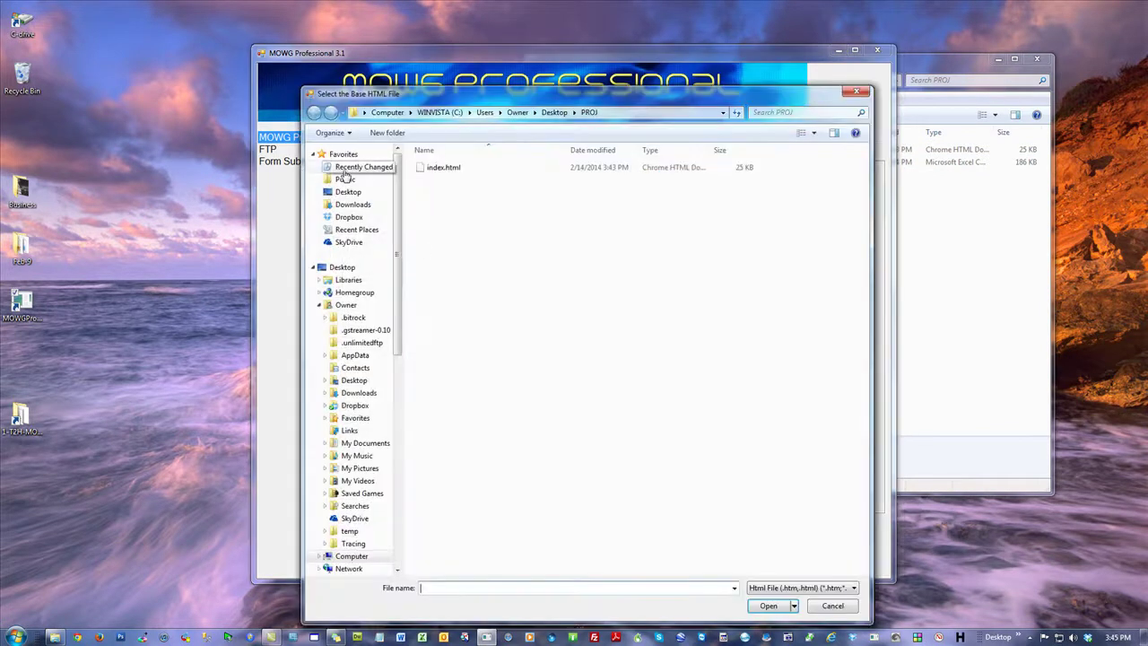
pyautogui.doubleClick(443, 167)
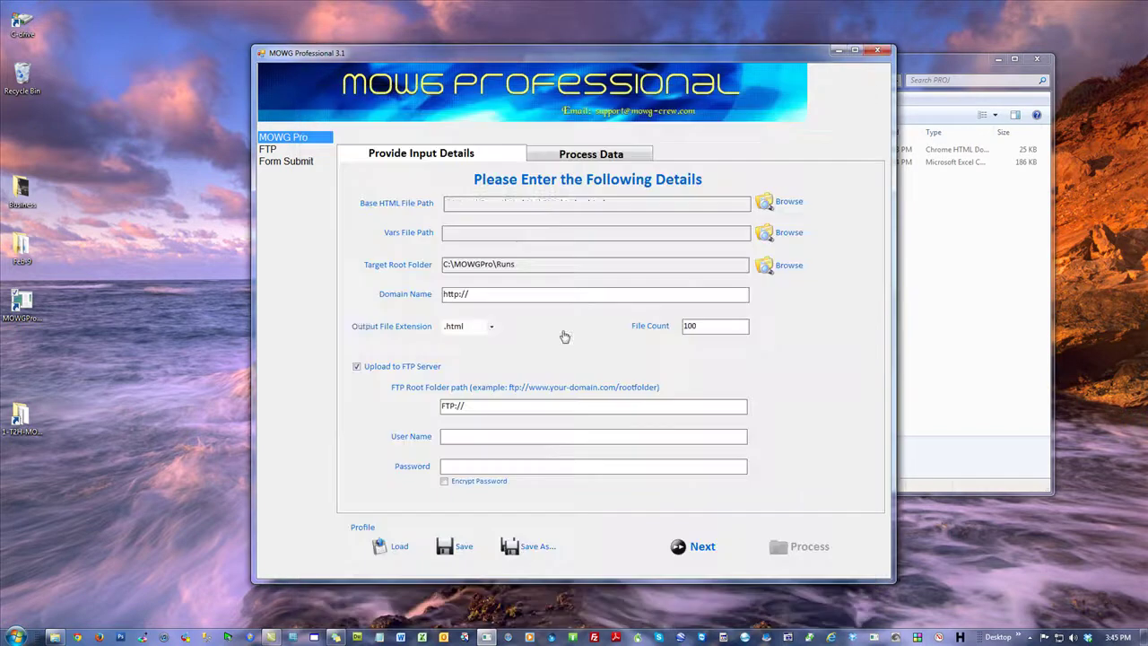
pyautogui.click(512, 236)
pyautogui.doubleClick(438, 168)
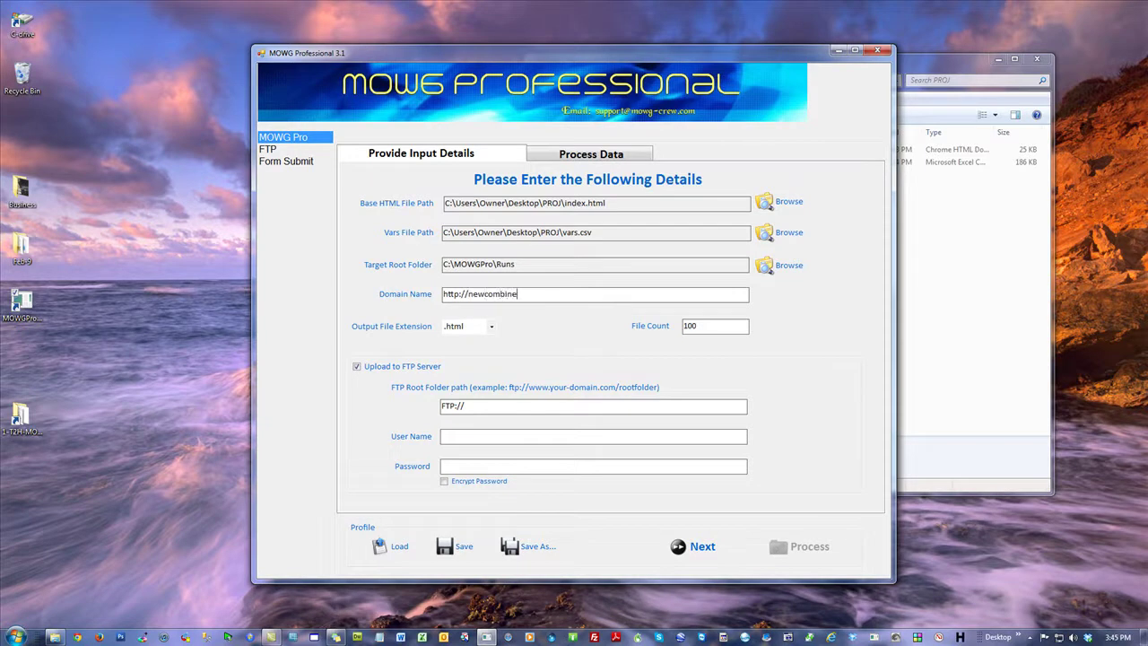
pyautogui.write('theme2html.com')
pyautogui.doubleClick(722, 325)
pyautogui.write('20')
pyautogui.click(357, 366)
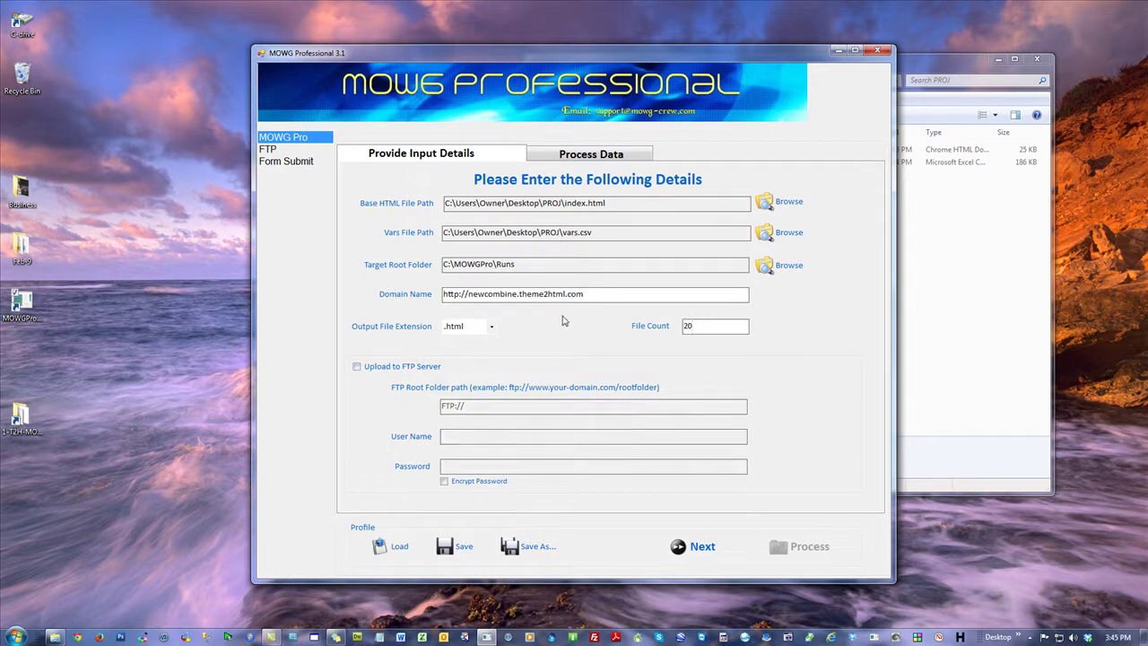
pyautogui.click(696, 552)
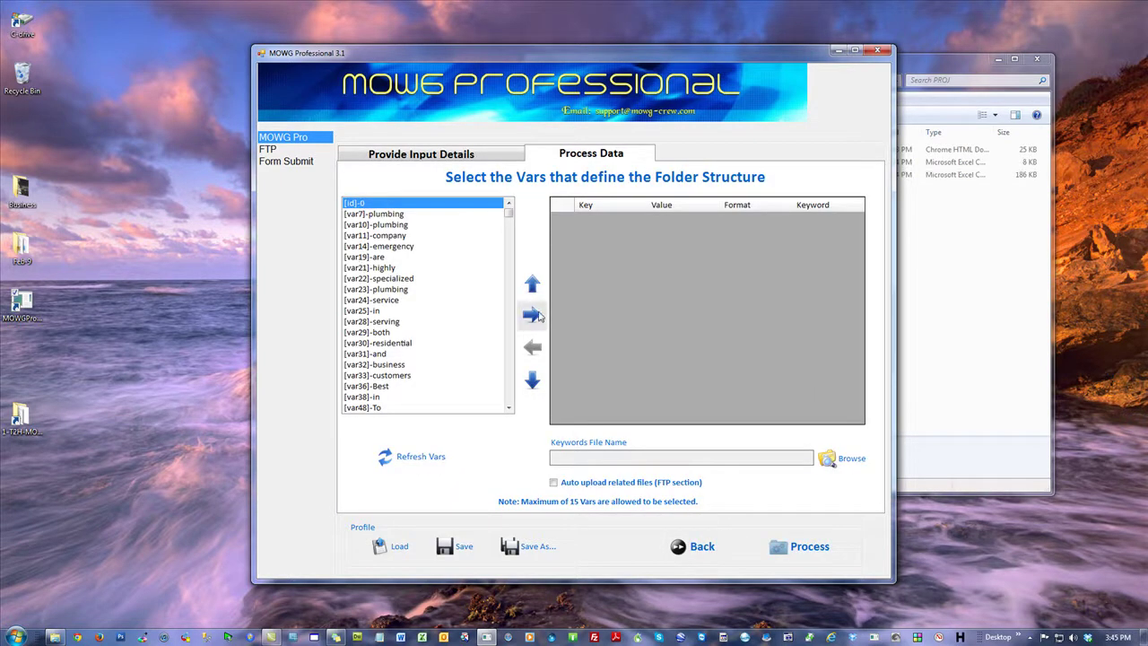
# Step: Add the id var as a folder-structure key marked as a keyword
pyautogui.click(532, 313)
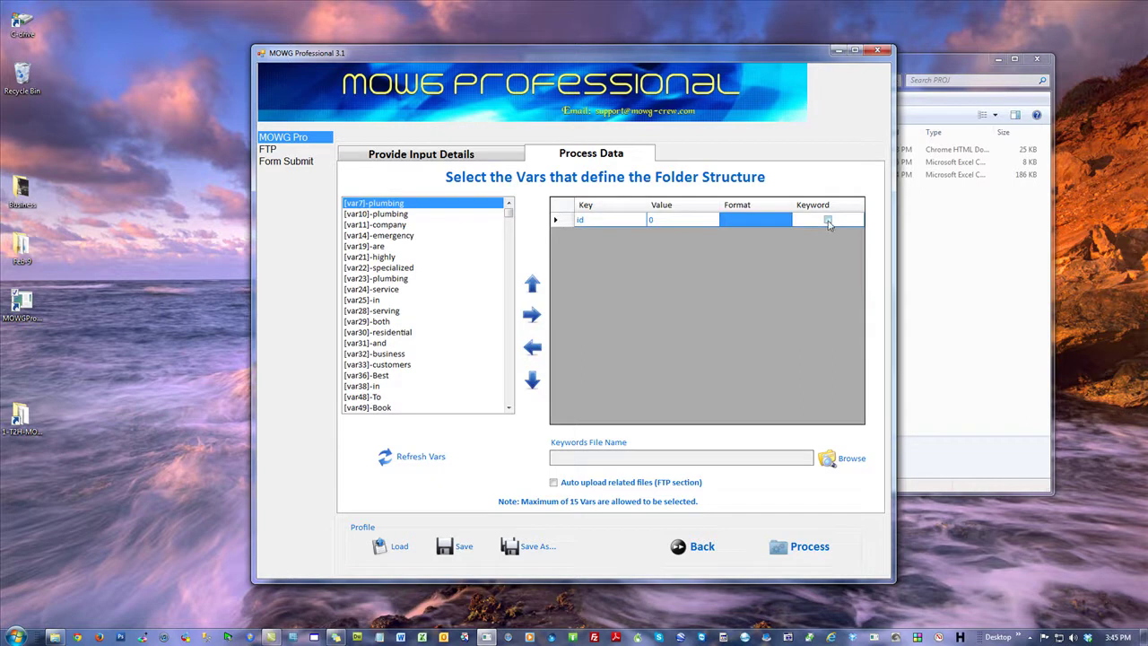
pyautogui.click(828, 221)
pyautogui.click(618, 229)
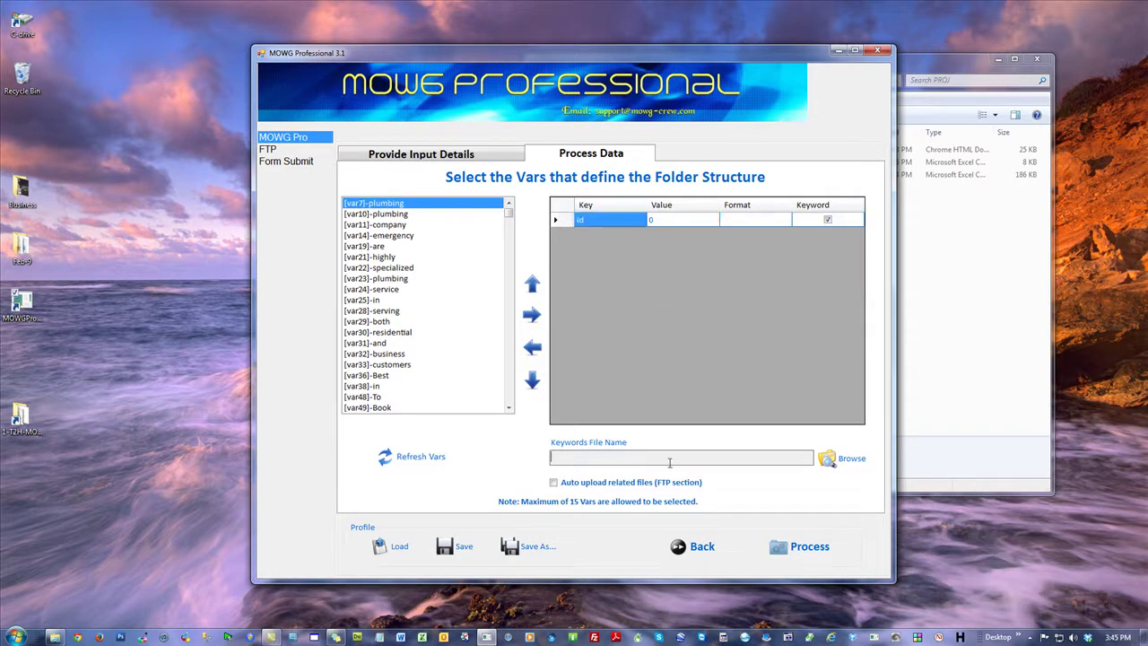
# Step: Send keyword files to a new PROJ\Keywords folder and generate the 18 HTML pages
pyautogui.click(843, 464)
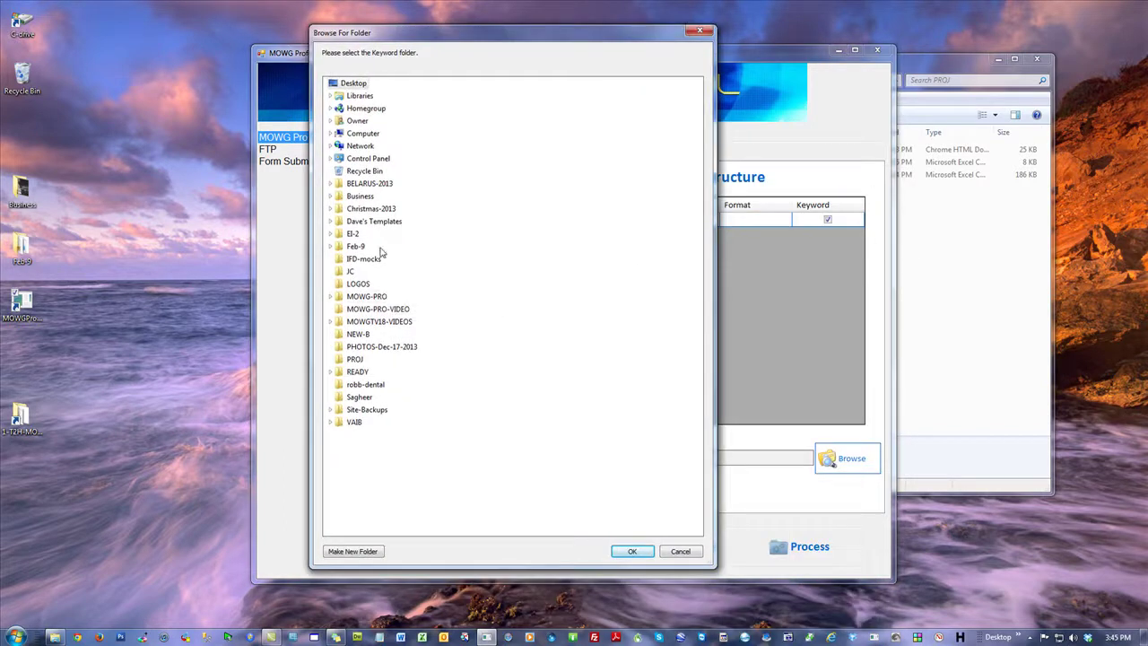
pyautogui.click(355, 361)
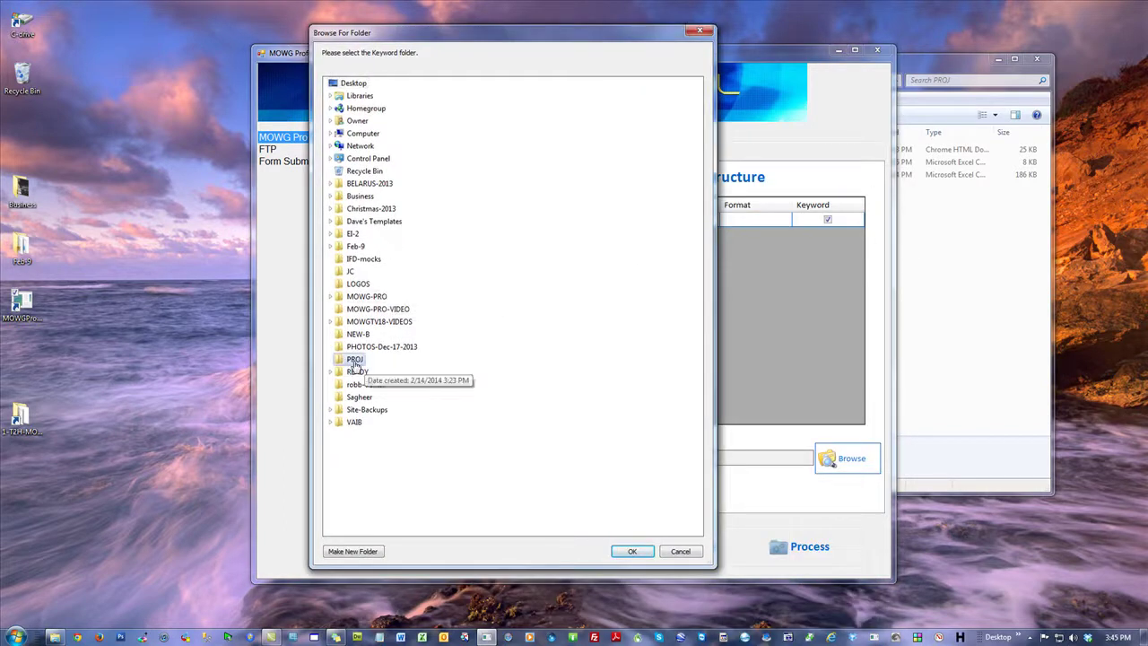
pyautogui.click(369, 551)
pyautogui.write('Keywords')
pyautogui.press('Return')
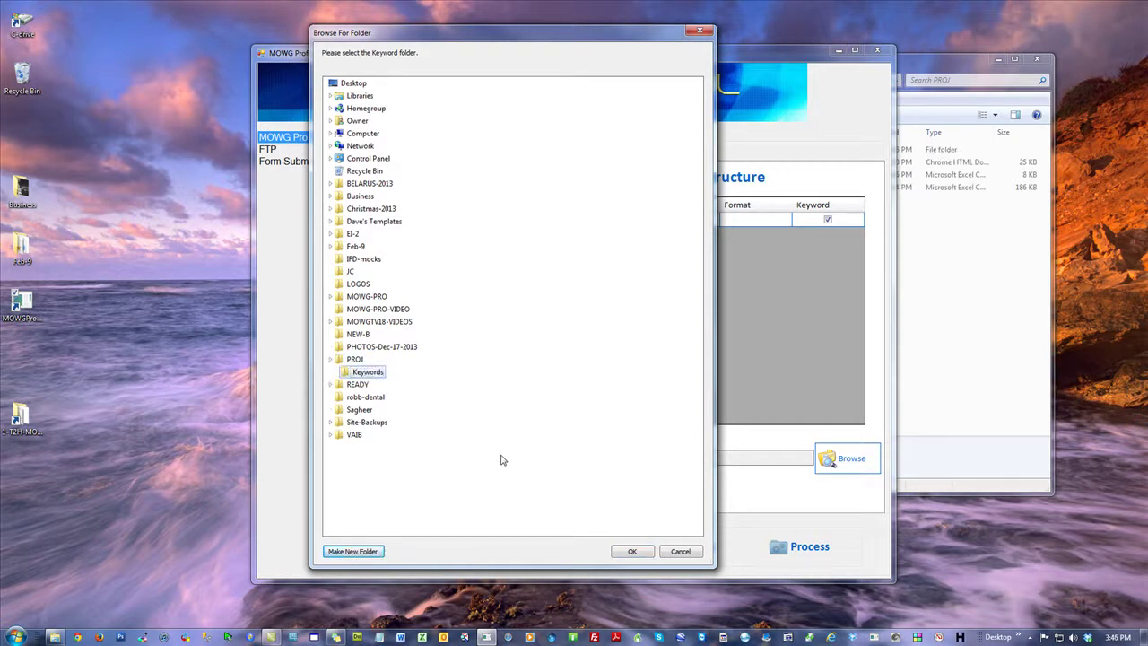
pyautogui.click(632, 551)
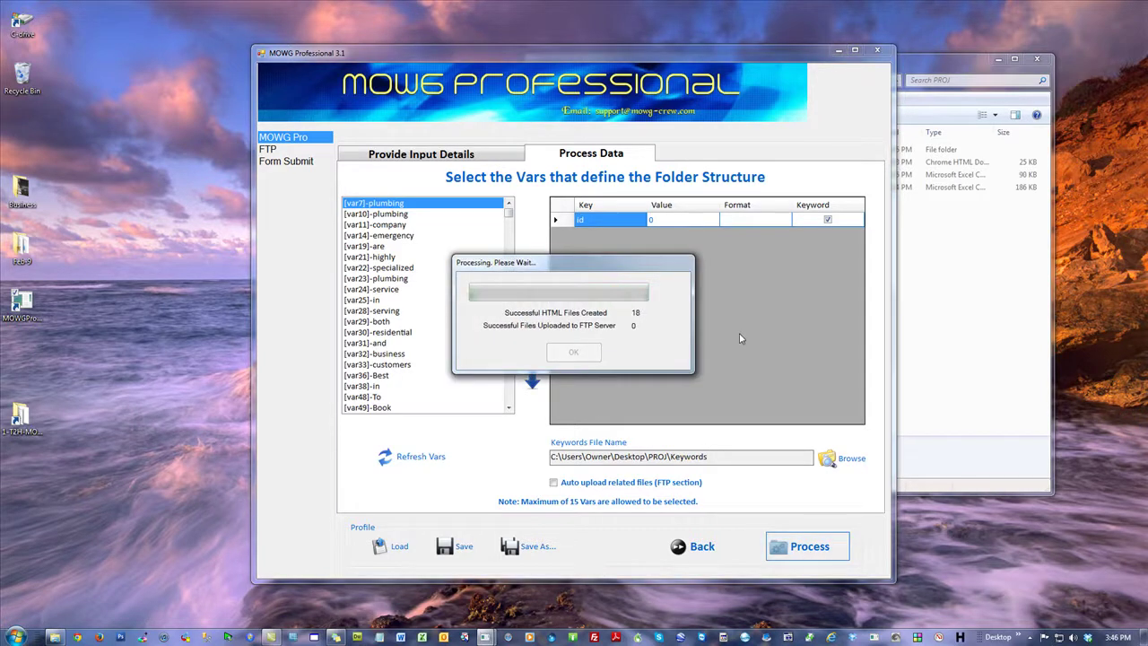
pyautogui.click(565, 359)
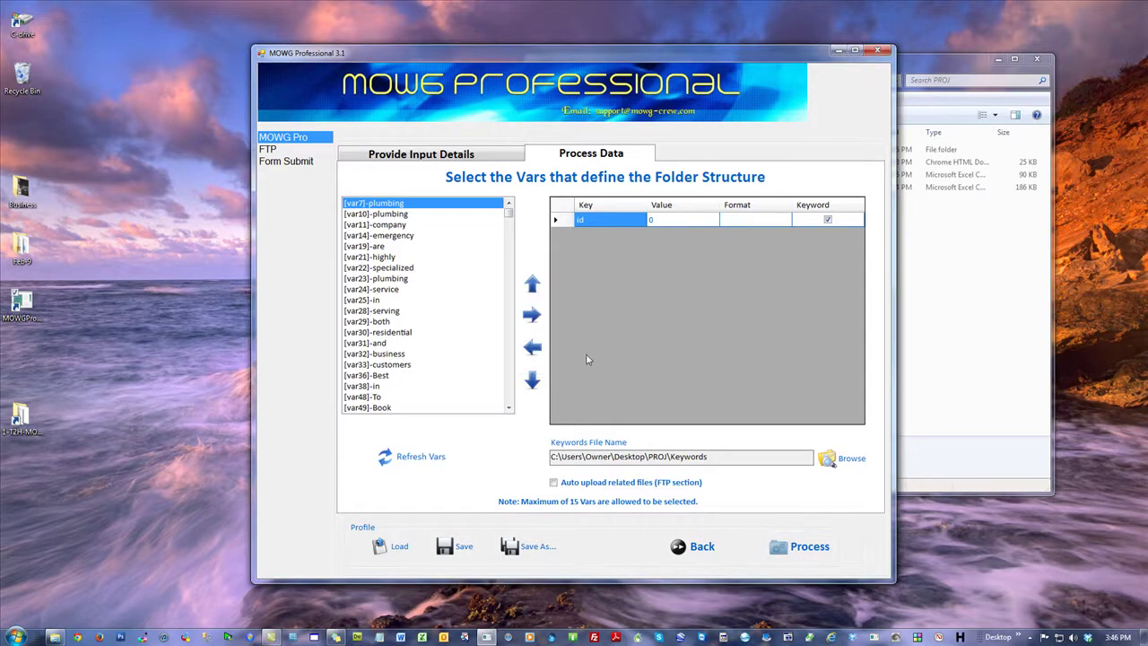
# Step: Quit MOWG Professional saving the profile as thest.pfl, then relaunch it
pyautogui.click(879, 49)
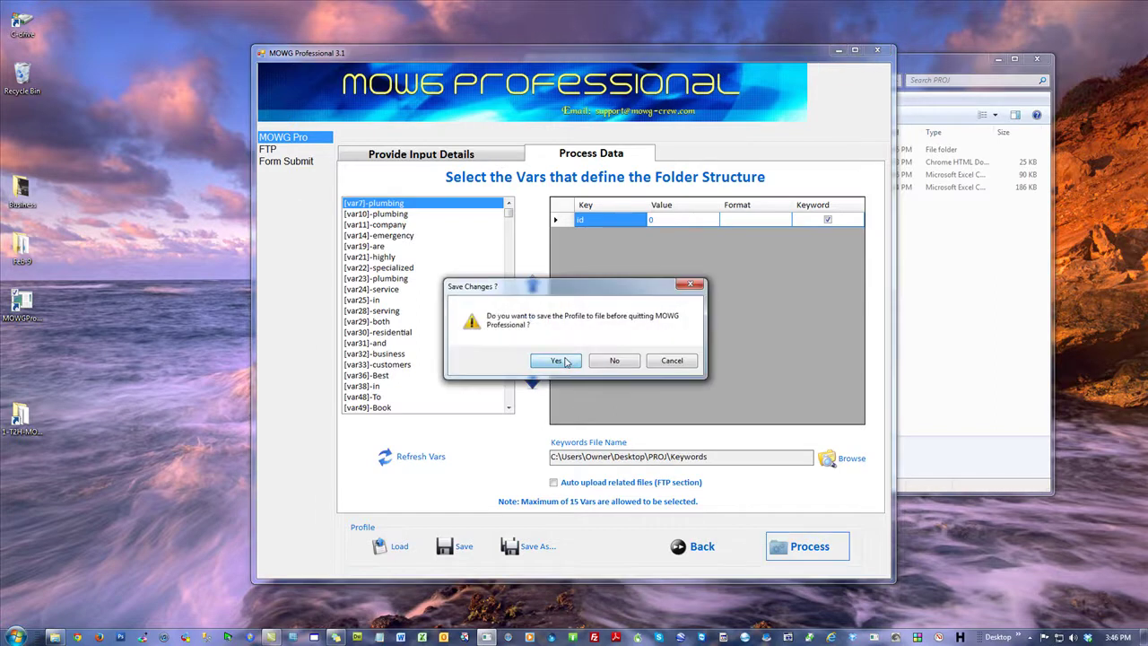
pyautogui.click(552, 360)
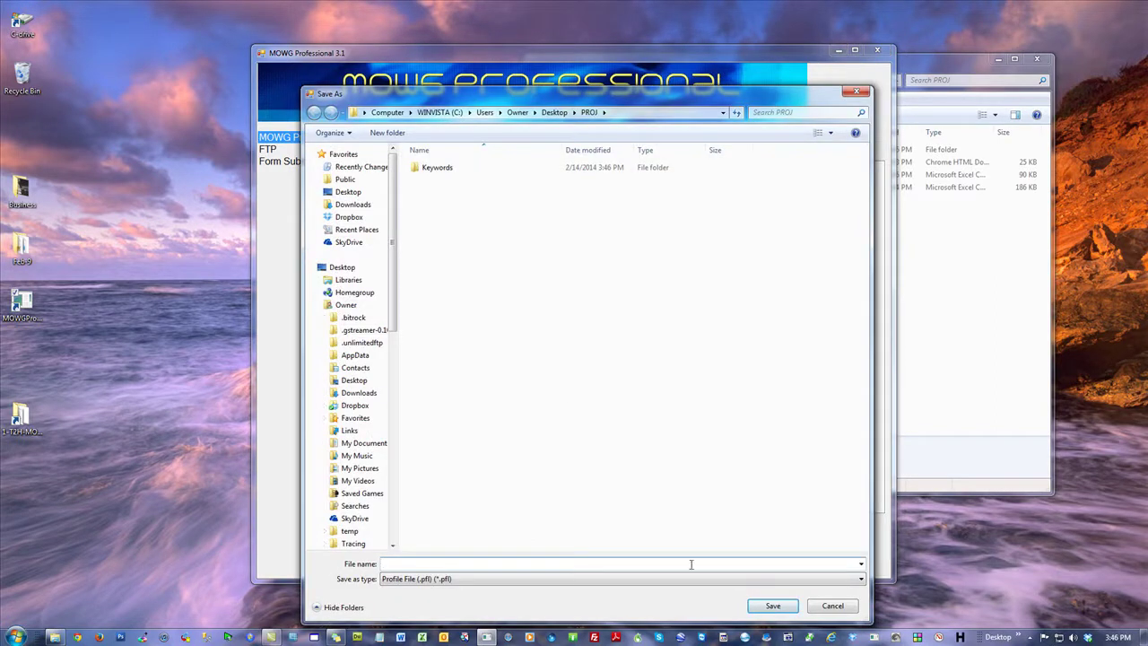
pyautogui.write('thest')
pyautogui.press('Return')
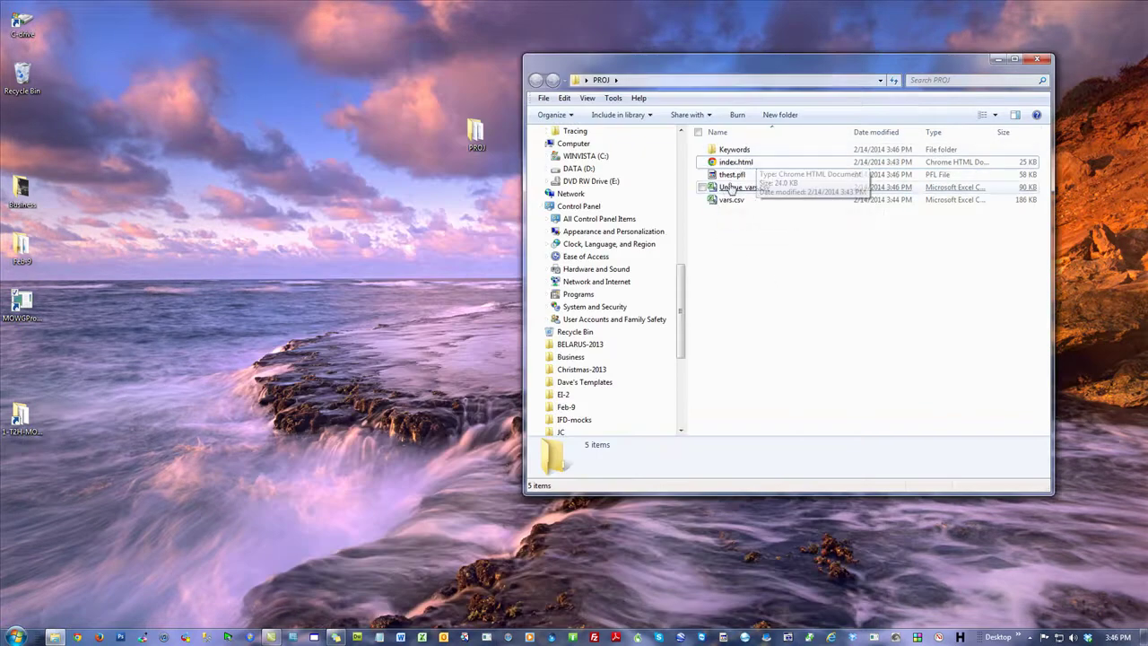
pyautogui.click(62, 395)
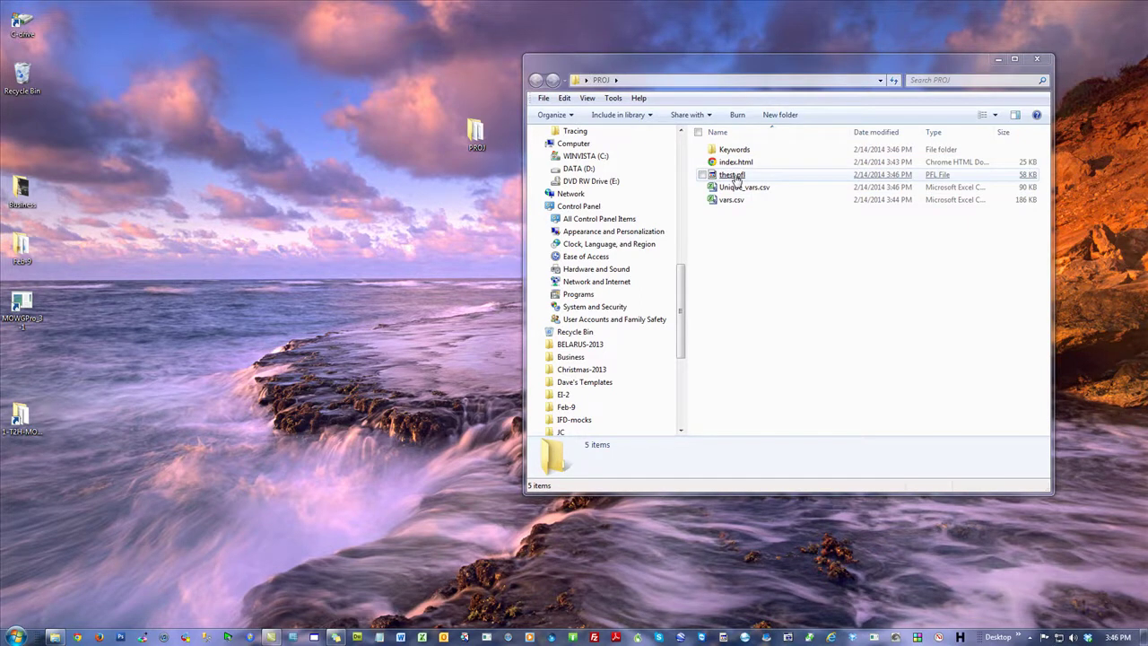
pyautogui.click(734, 176)
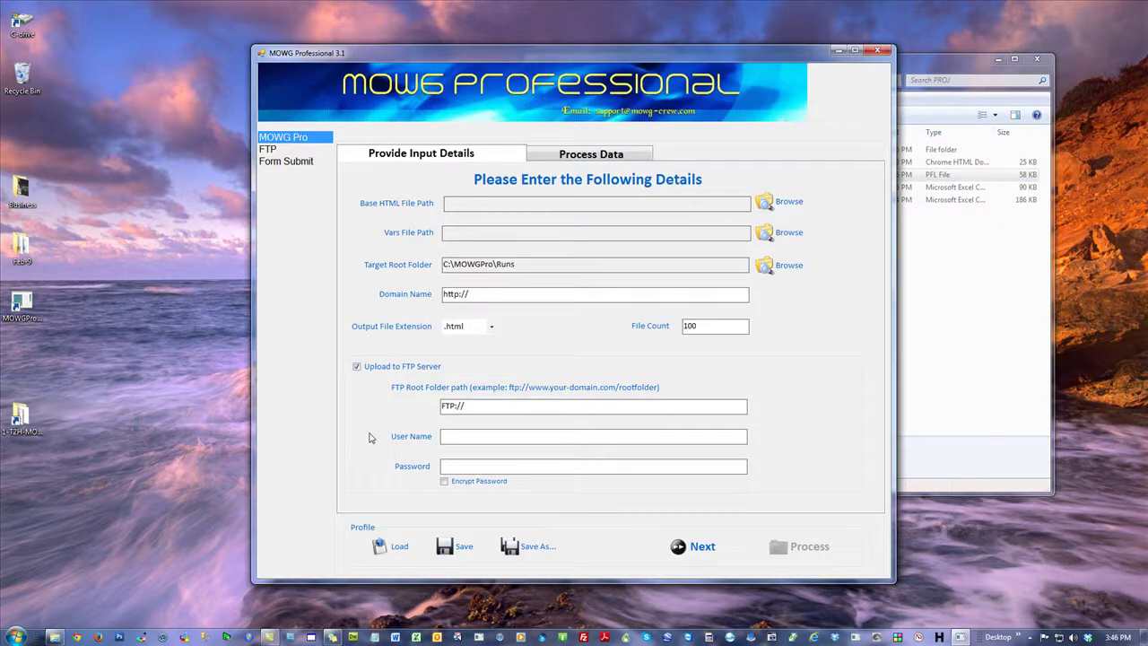
# Step: Try loading thest.pfl from Desktop\PROJ, dismiss the error, and close MOWG Professional
pyautogui.click(392, 547)
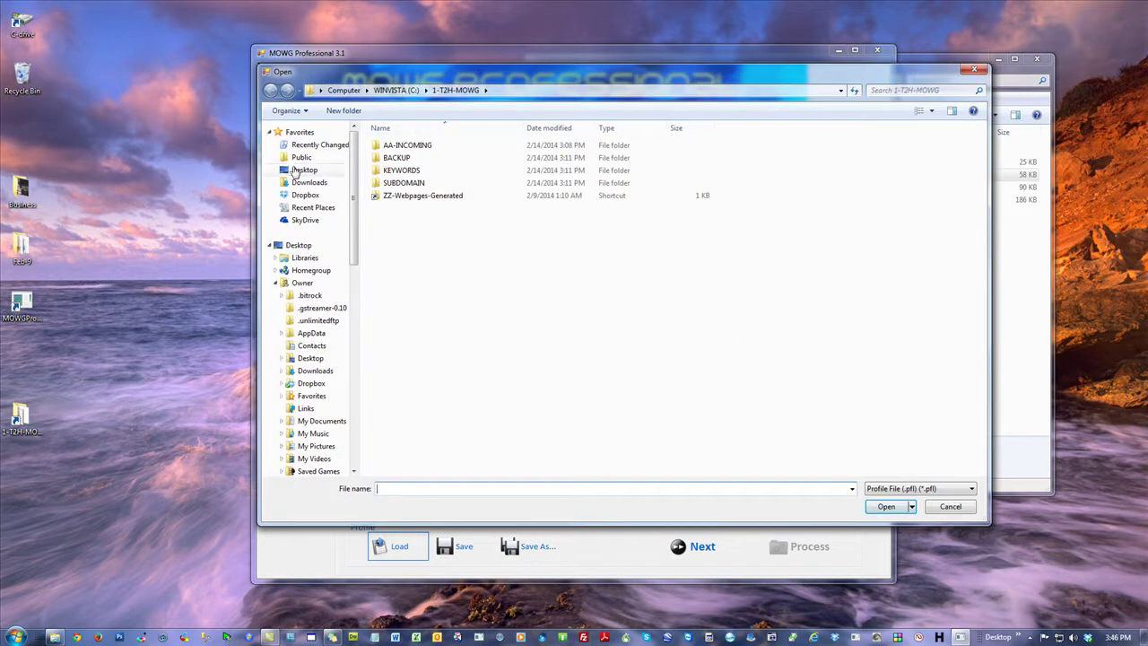
pyautogui.click(304, 169)
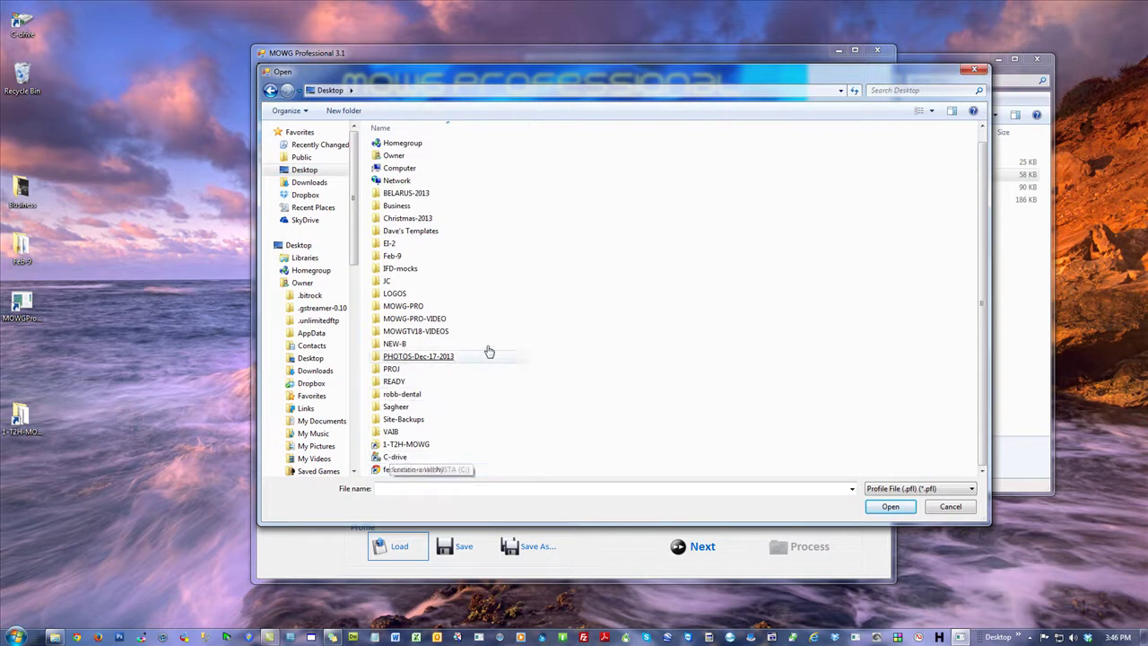
pyautogui.doubleClick(560, 370)
pyautogui.doubleClick(408, 158)
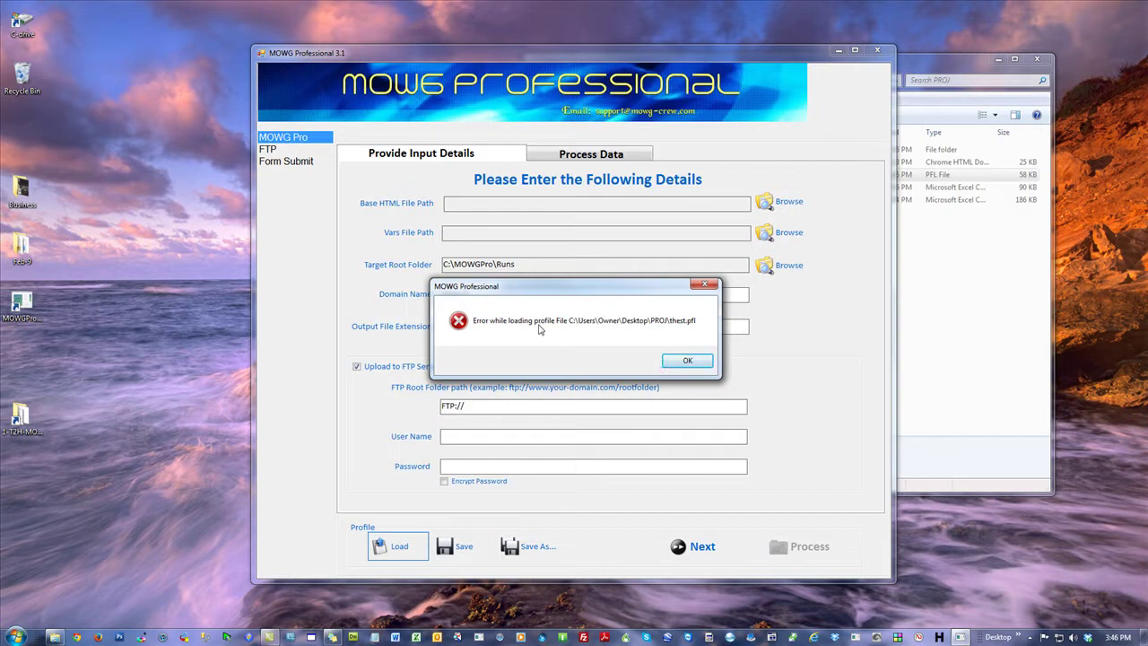
pyautogui.click(674, 362)
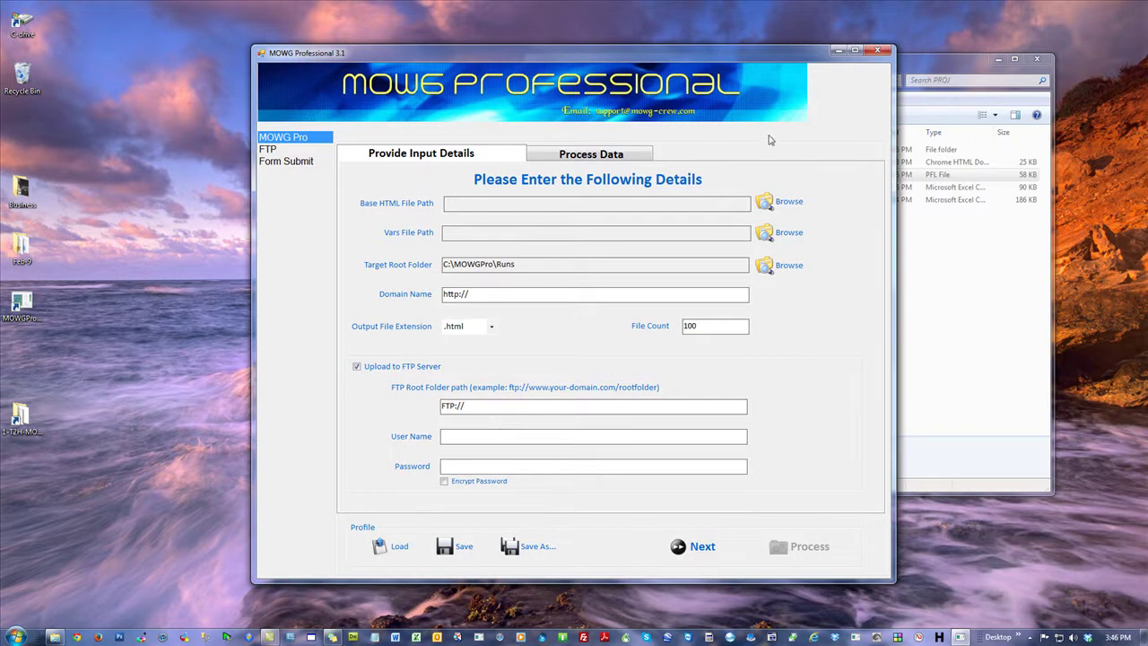
pyautogui.click(877, 50)
pyautogui.click(825, 248)
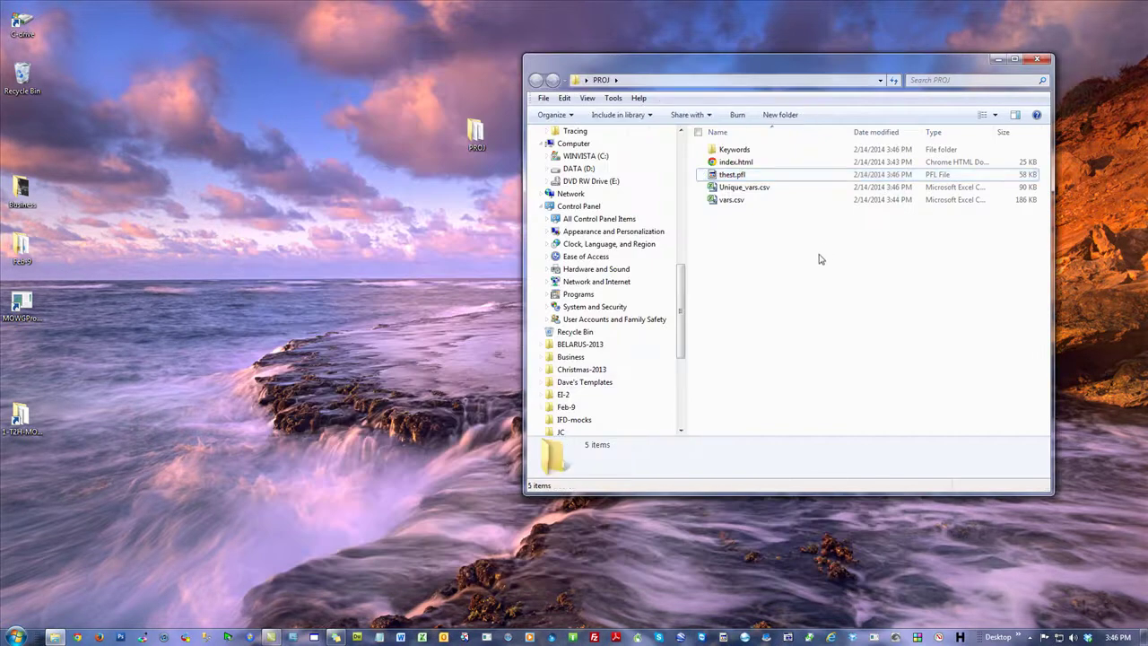
# Step: Close PROJ, browse the 1-T2H-MOWG folder, briefly run MOWG Professional, then close everything
pyautogui.click(1041, 59)
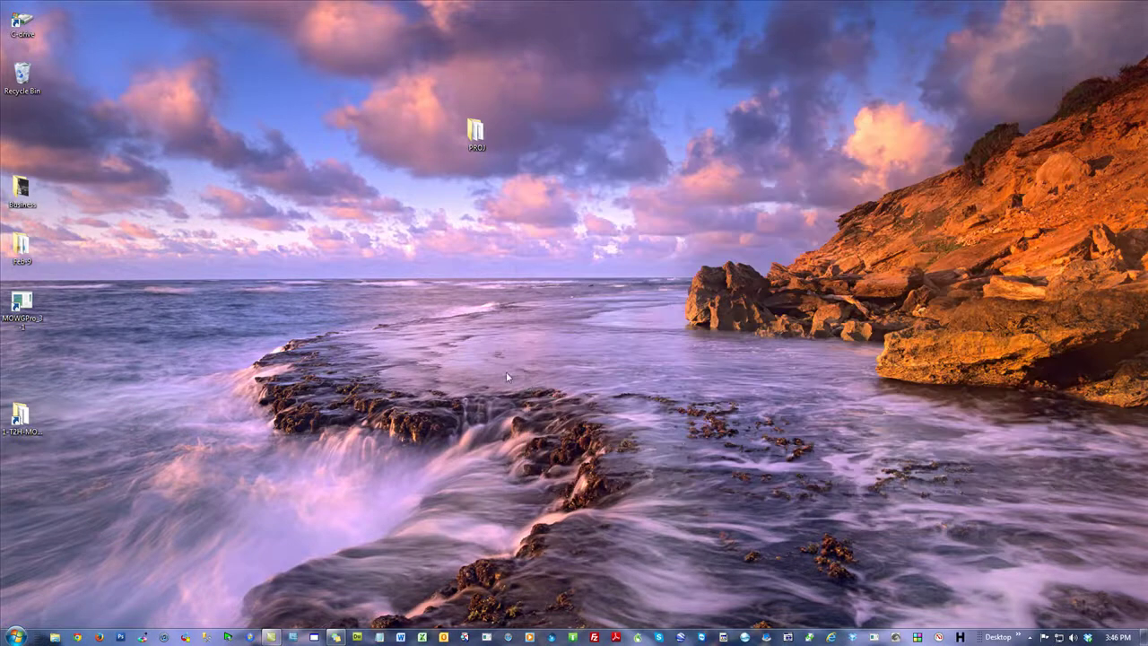
pyautogui.doubleClick(20, 417)
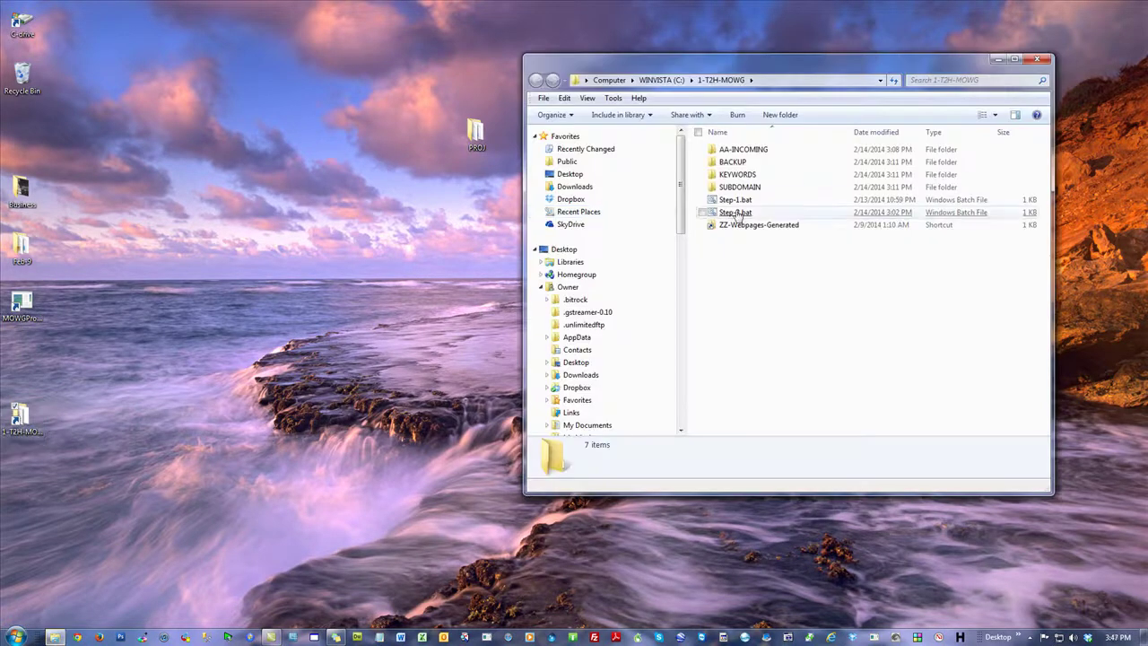
pyautogui.moveTo(819, 55); pyautogui.dragTo(845, 11)
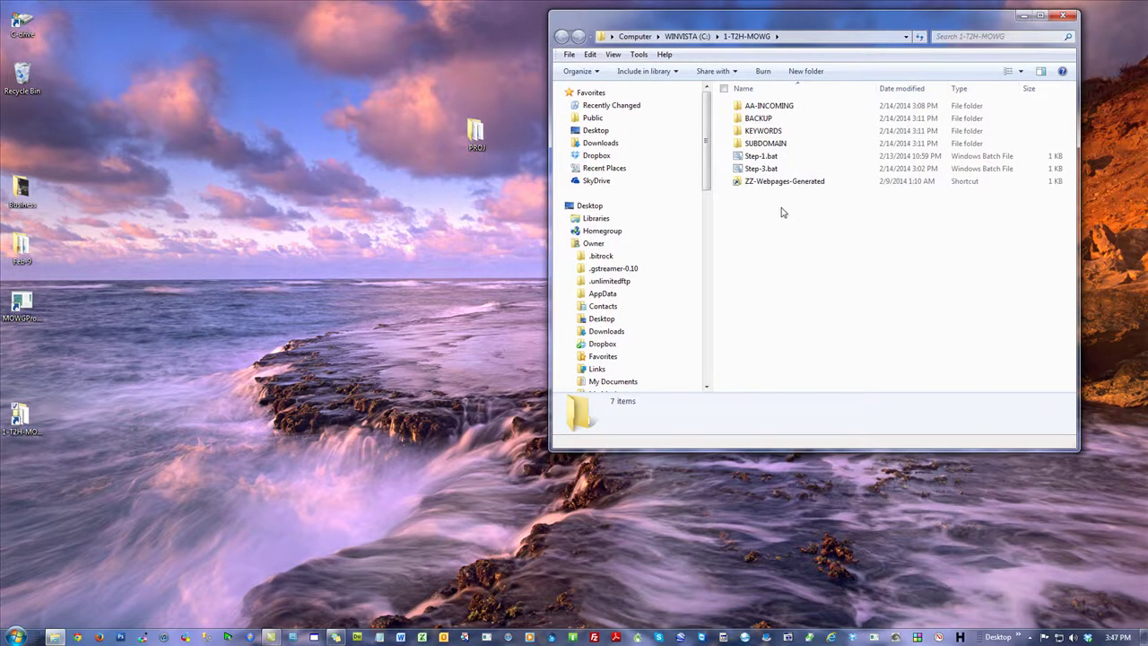
pyautogui.doubleClick(22, 305)
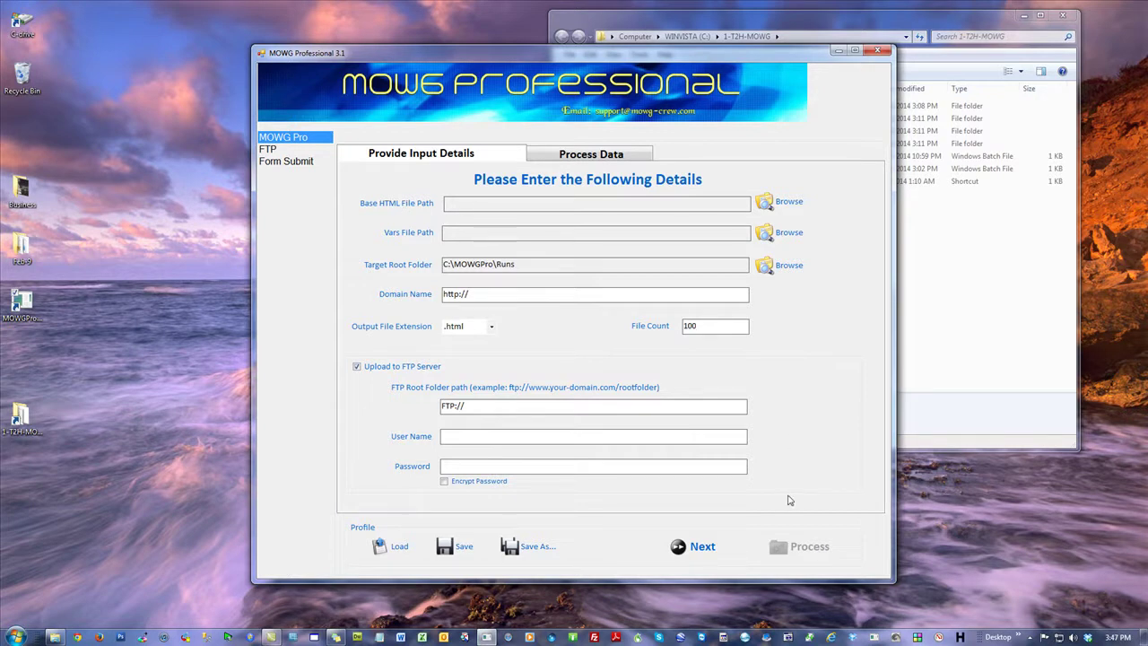
pyautogui.click(882, 50)
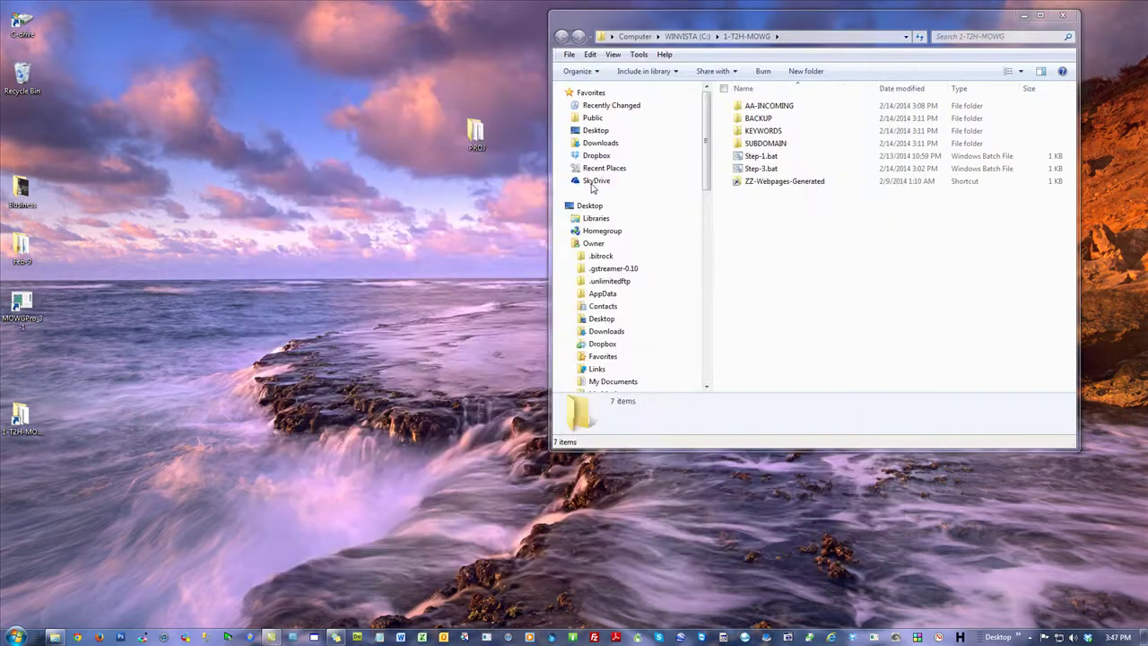
pyautogui.click(798, 280)
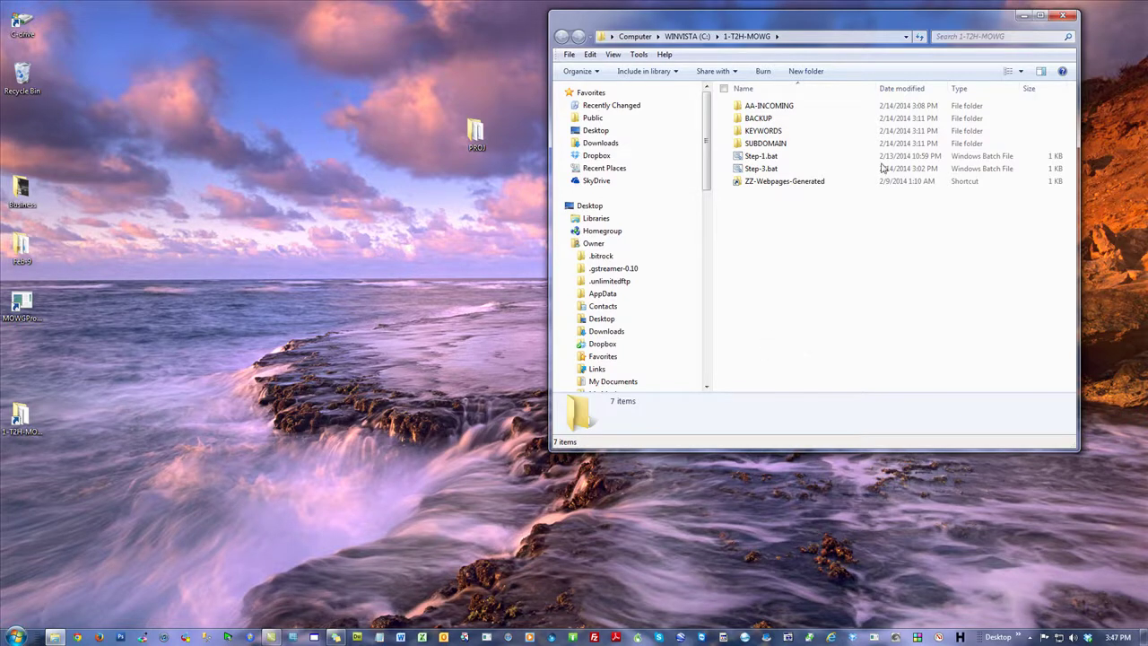
pyautogui.click(1066, 15)
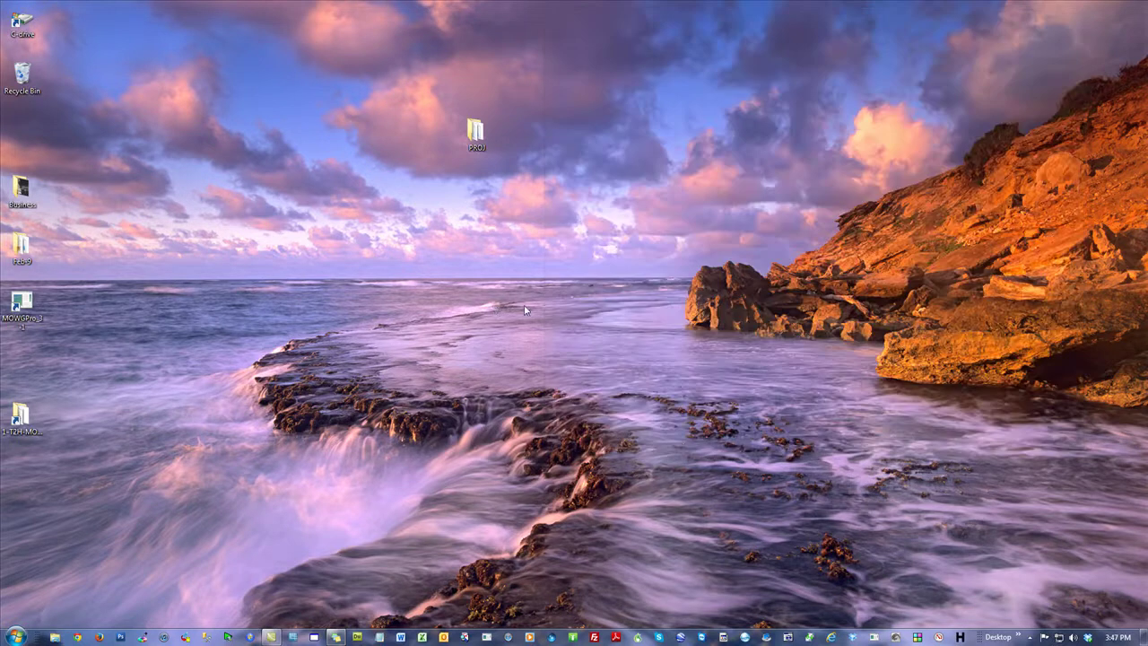
# Step: Start Excel on a blank workbook and run Universal Fixes from the MOWG Toolbar 18 tab
pyautogui.click(422, 638)
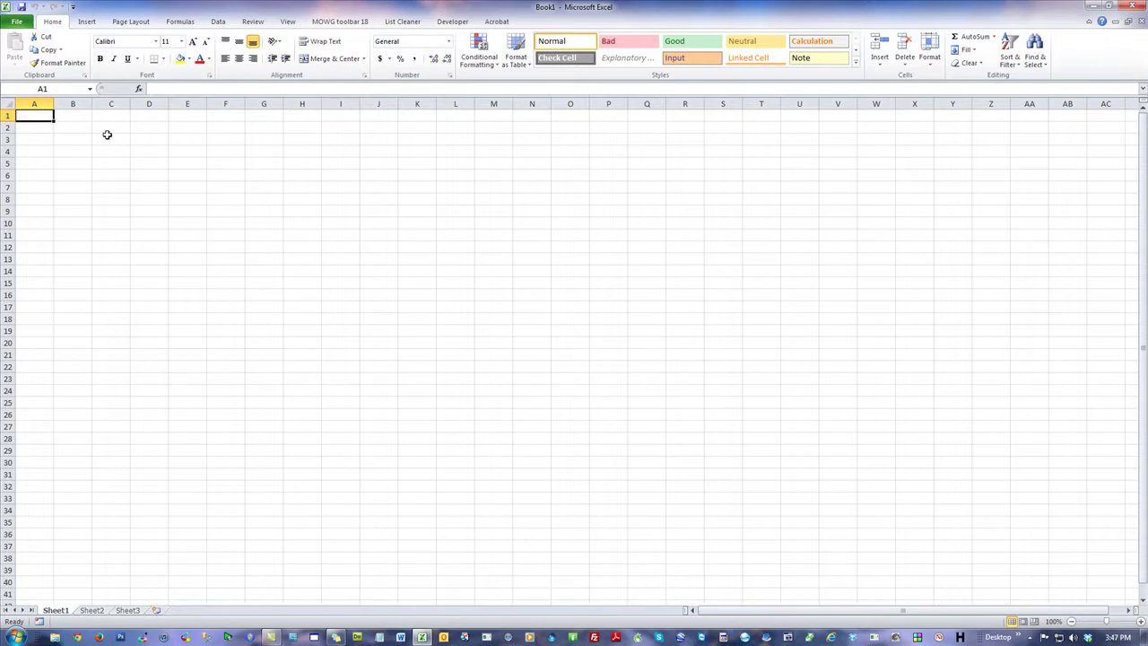
pyautogui.click(347, 22)
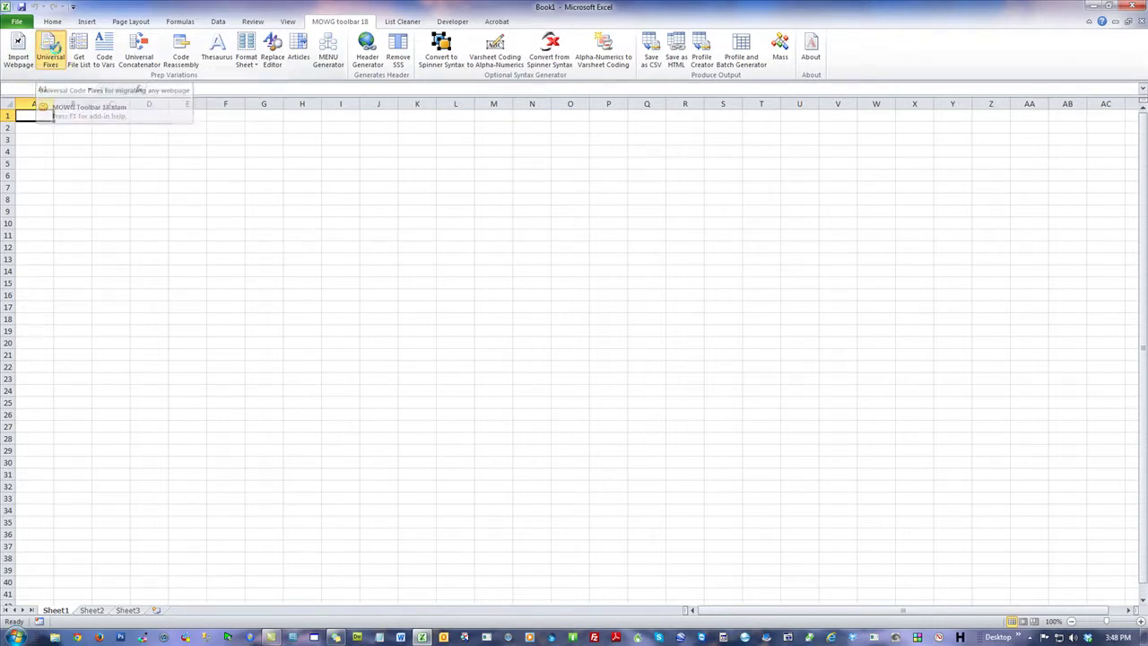
pyautogui.click(51, 52)
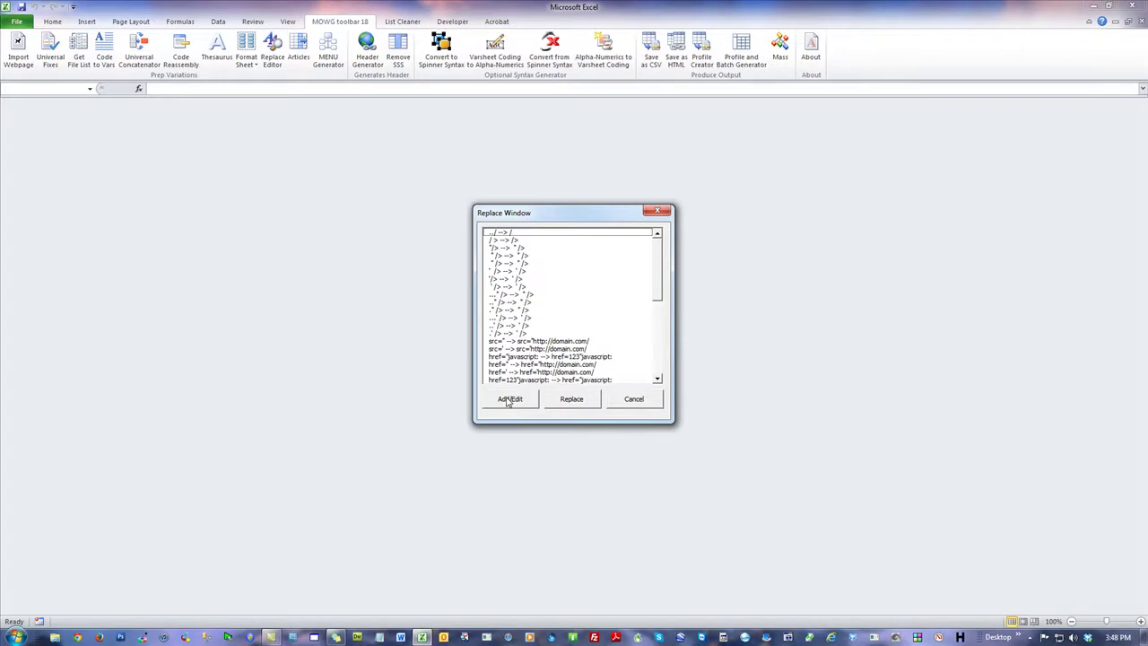
# Step: Cancel the Replace Window, close Excel, and open vars.csv from the PROJ folder
pyautogui.click(639, 402)
pyautogui.click(1132, 9)
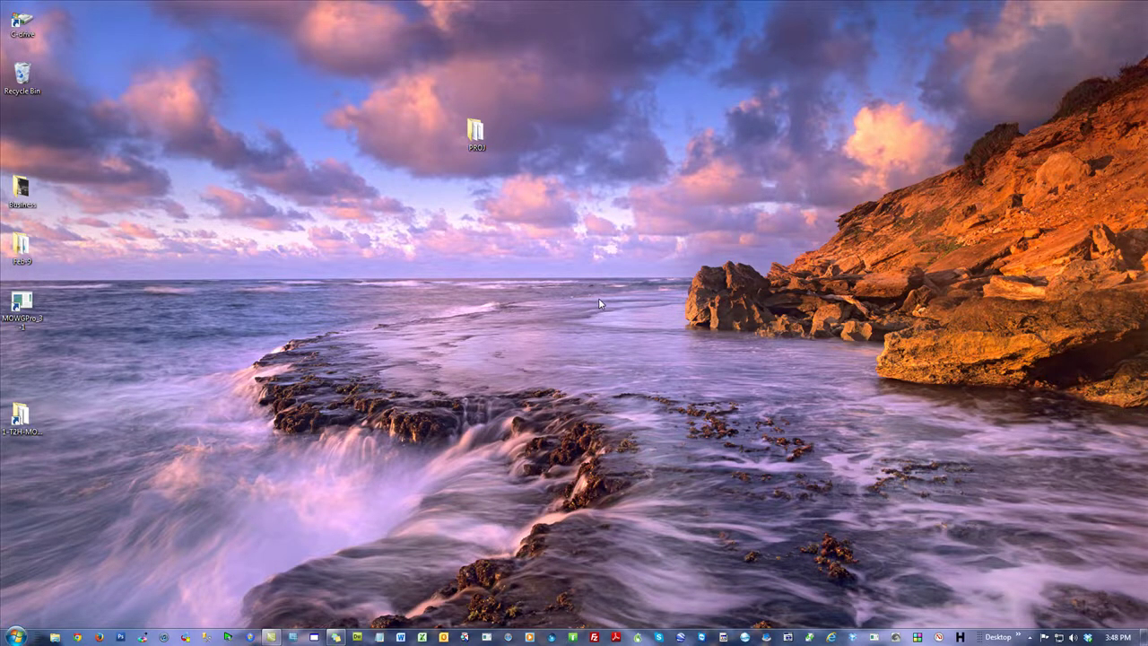
pyautogui.click(476, 133)
pyautogui.press('Return')
pyautogui.doubleClick(757, 157)
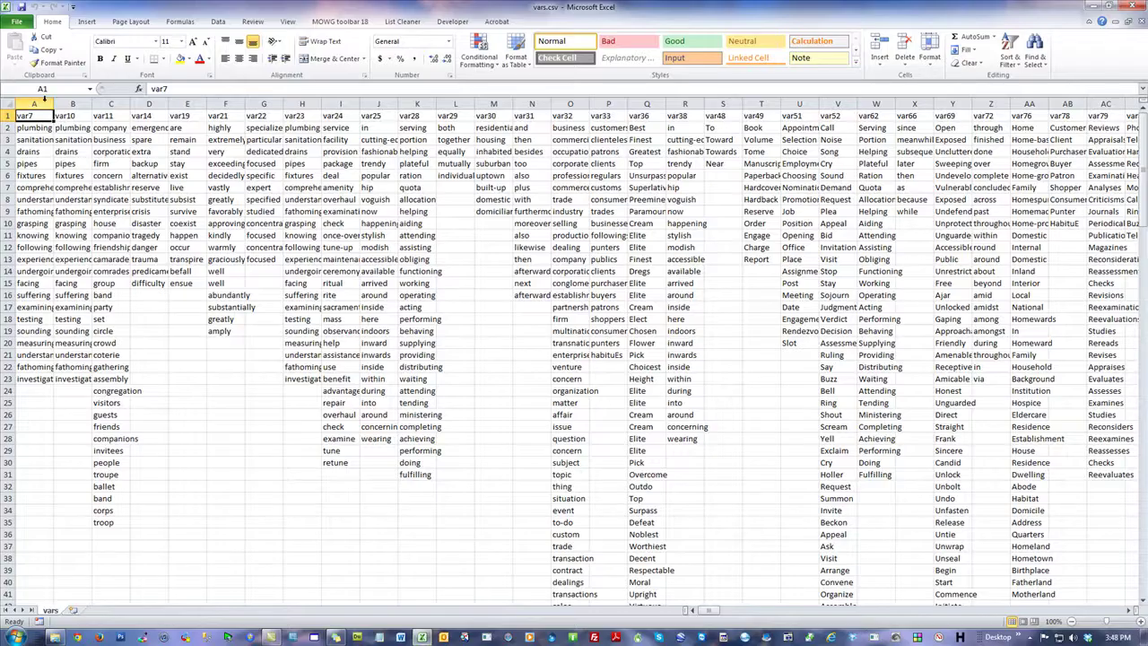
# Step: Select column A and the A2:X40 block to review the vars, then close vars.csv
pyautogui.click(38, 103)
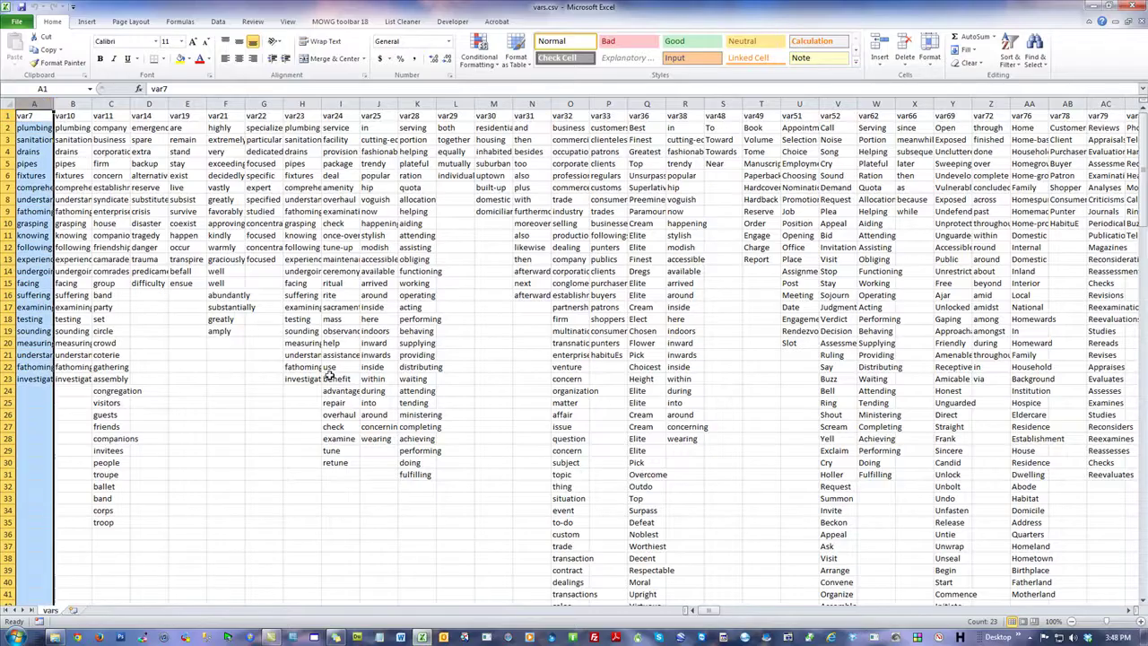
pyautogui.click(40, 154)
pyautogui.moveTo(36, 133); pyautogui.dragTo(919, 583)
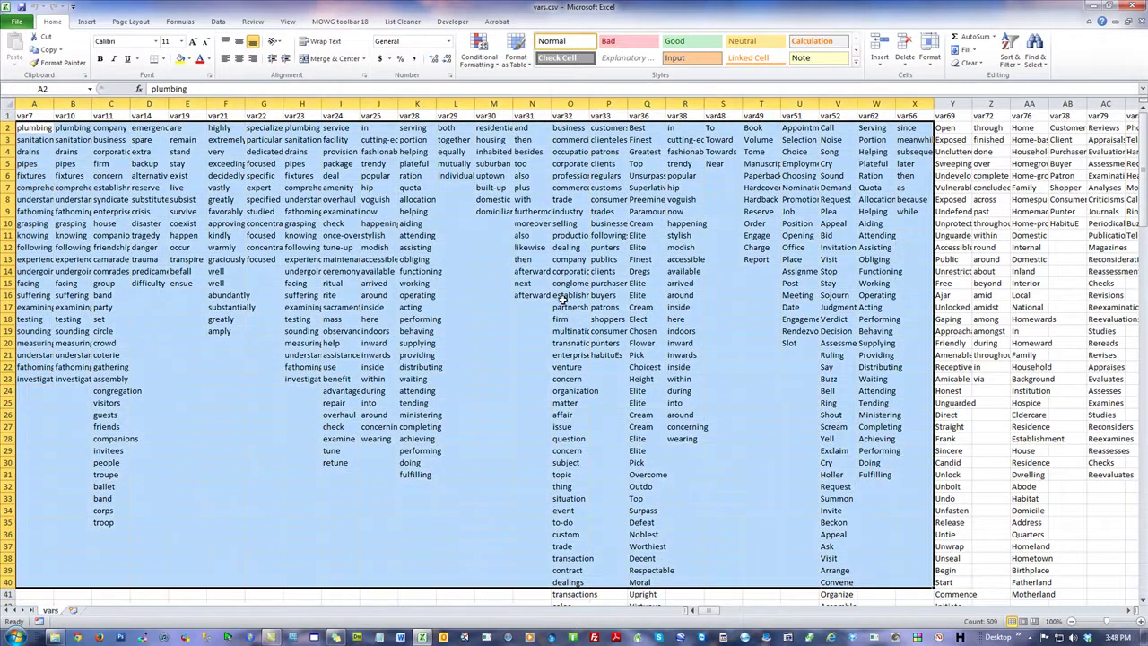
pyautogui.moveTo(39, 130); pyautogui.dragTo(36, 187)
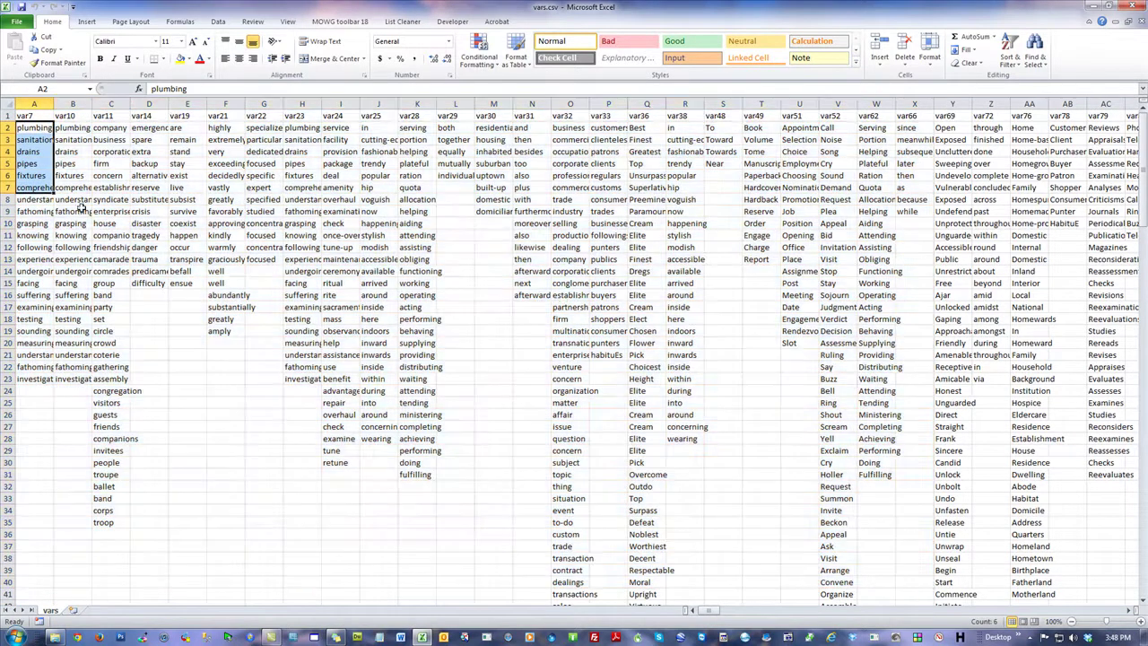
pyautogui.click(462, 207)
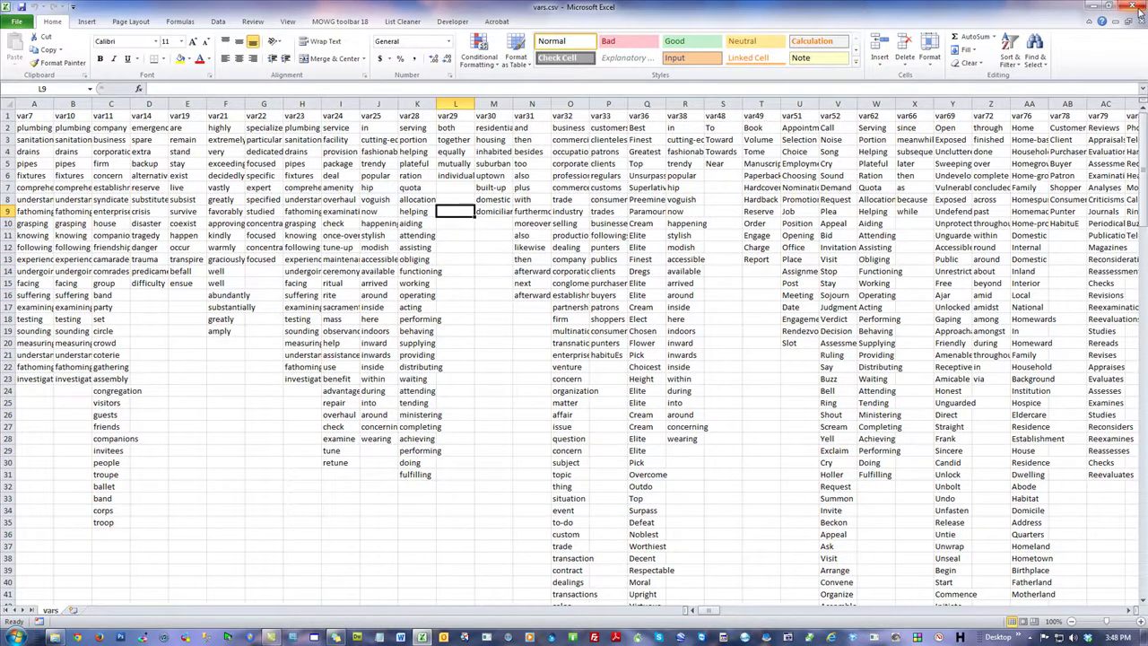
pyautogui.click(1140, 7)
pyautogui.click(930, 206)
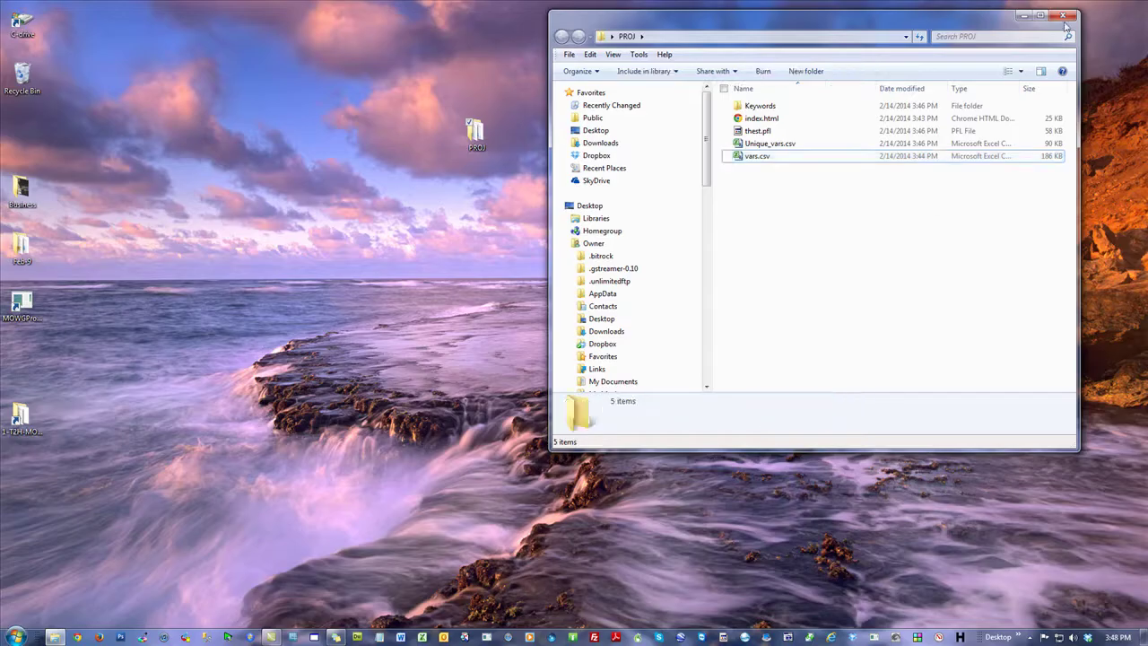
# Step: Close PROJ, view the 1-T2H-MOWG folder path, and switch to Chrome showing newcombine.theme2html.com
pyautogui.click(1066, 11)
pyautogui.click(360, 193)
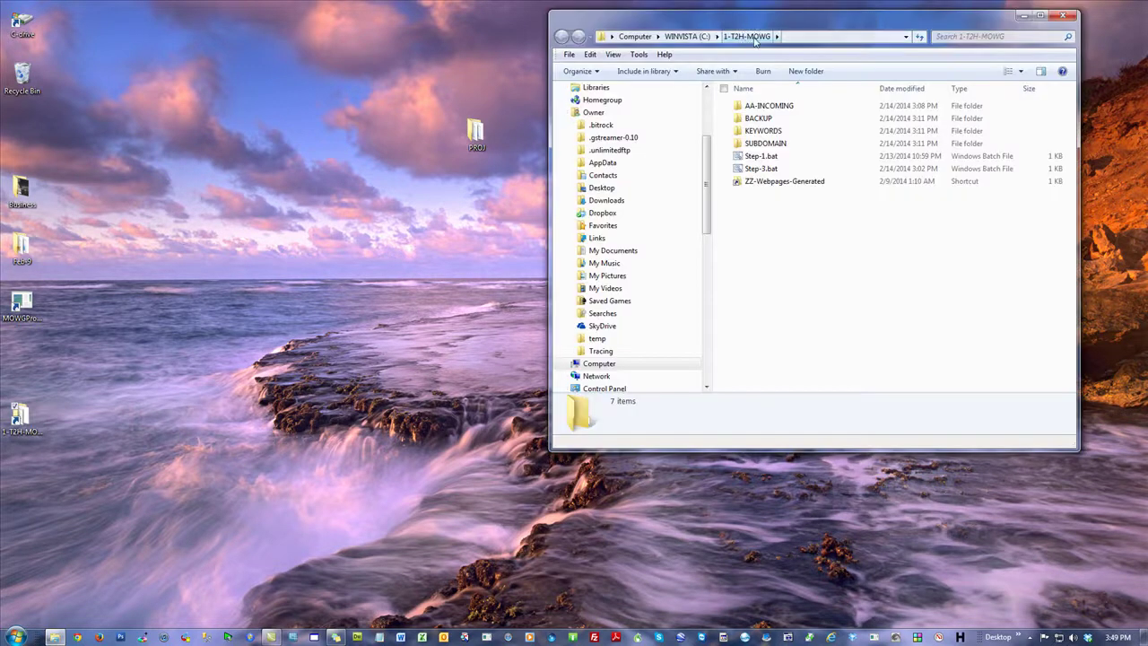
pyautogui.click(809, 36)
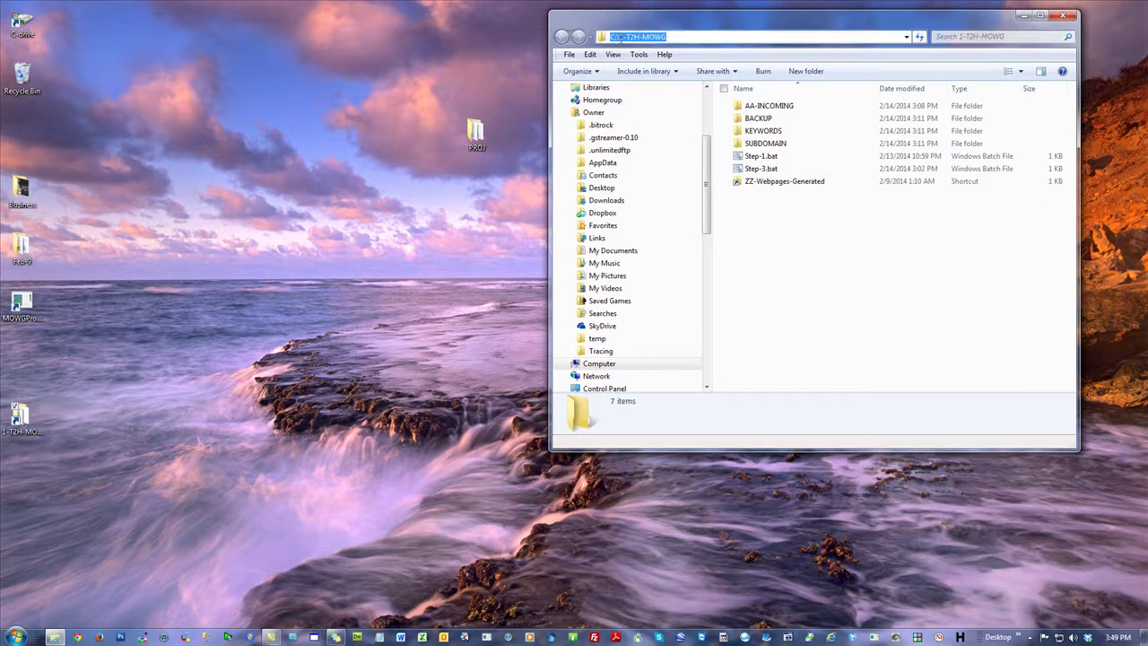
pyautogui.click(854, 282)
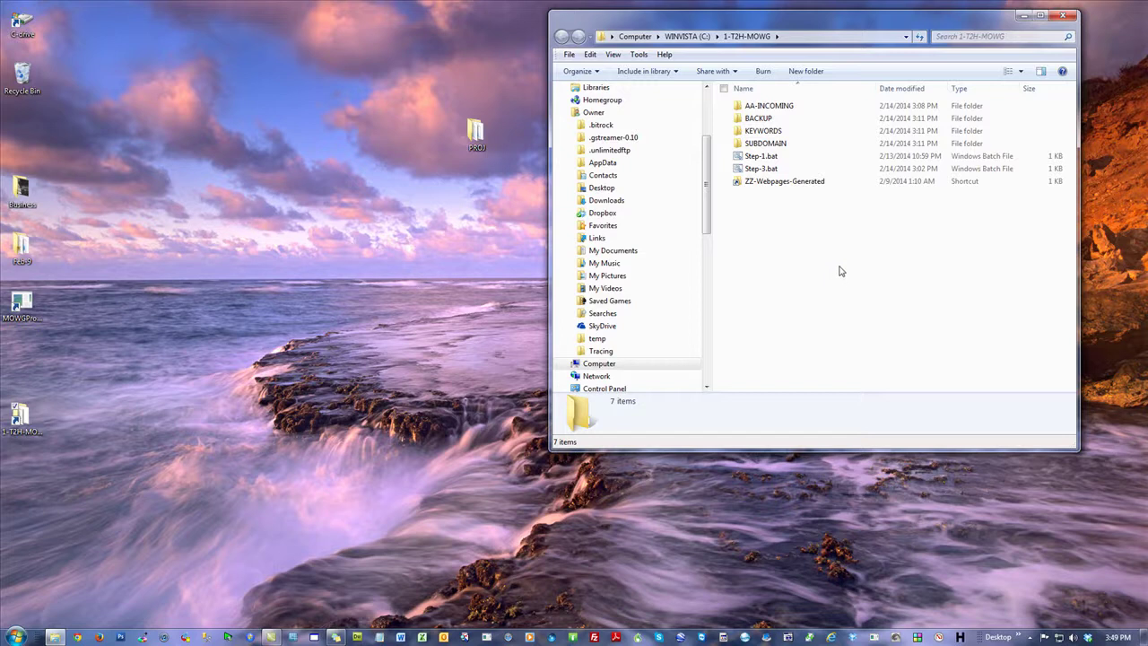
pyautogui.click(77, 637)
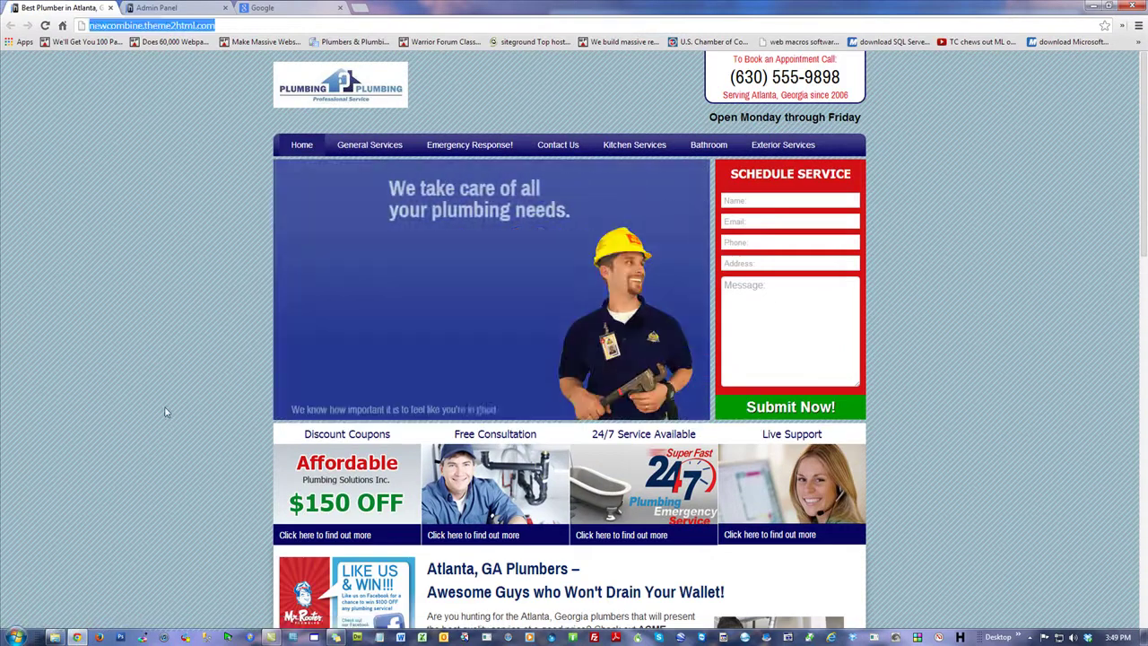
# Step: Go to mowg-crew.com and scroll through its home page
pyautogui.write('mowg-crew.co')
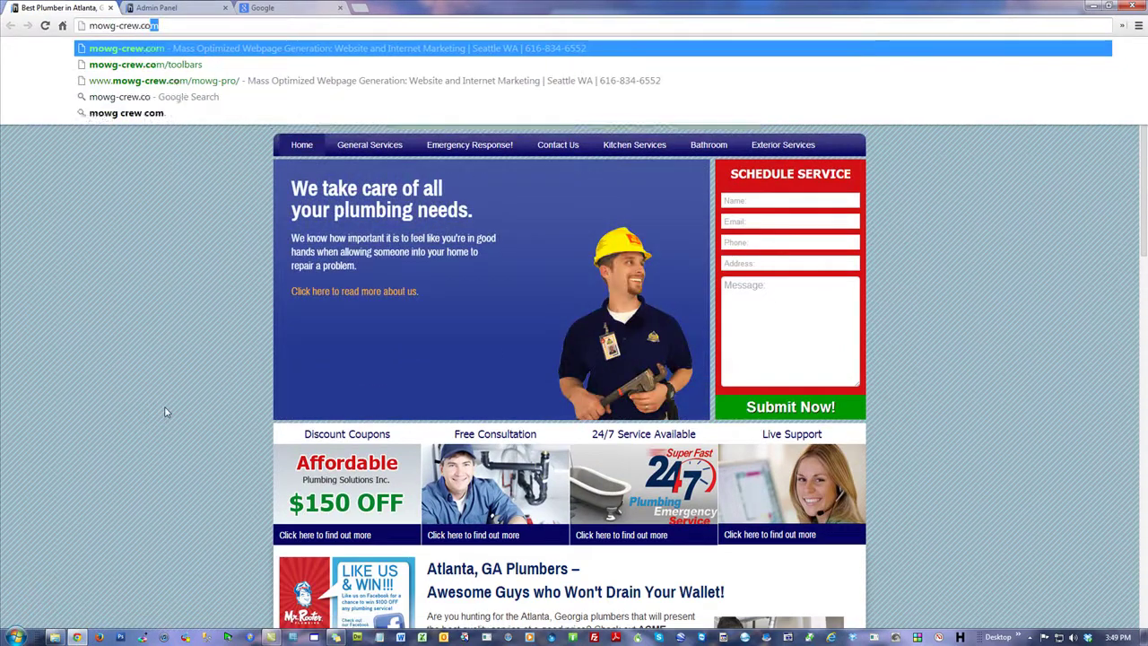
pyautogui.press('Return')
pyautogui.scroll(-10, 656, 355)
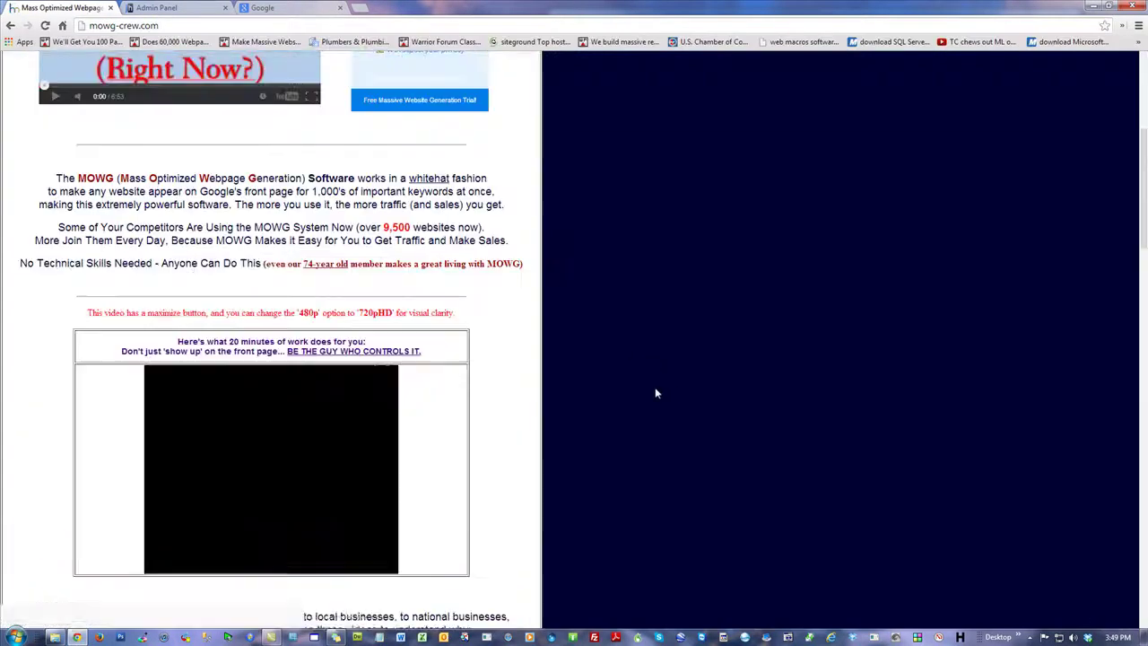
pyautogui.scroll(1, 630, 397)
pyautogui.scroll(-6, 638, 400)
pyautogui.scroll(3, 638, 400)
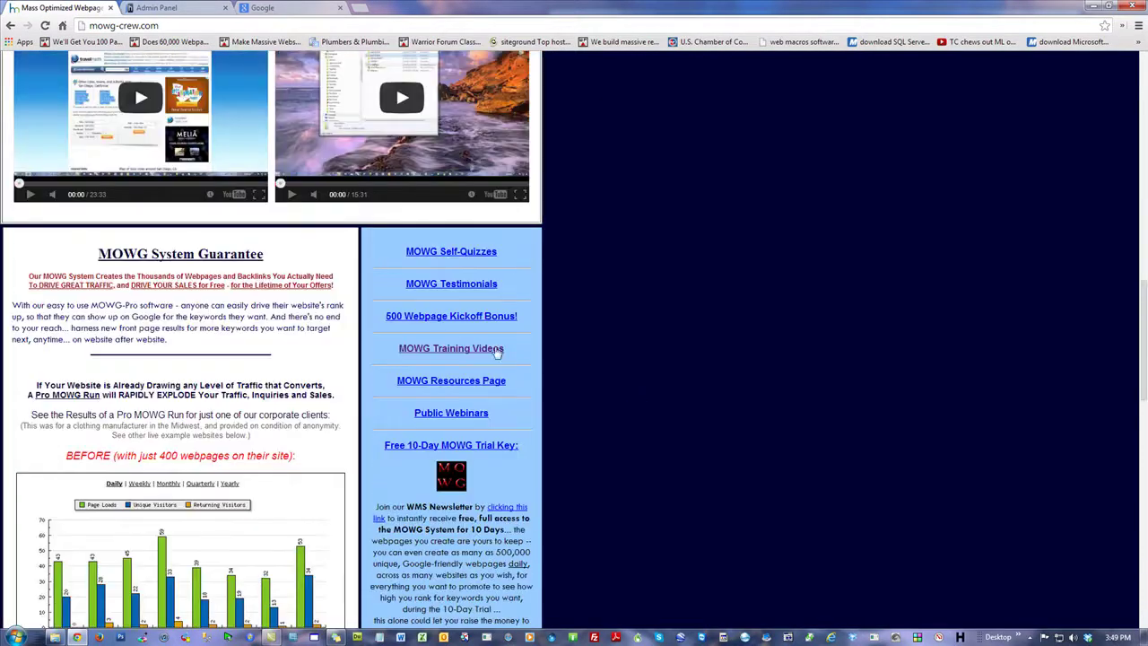
# Step: Open the MOWG Training Videos page and highlight the 2-MOWG-HB install and usage links
pyautogui.click(484, 348)
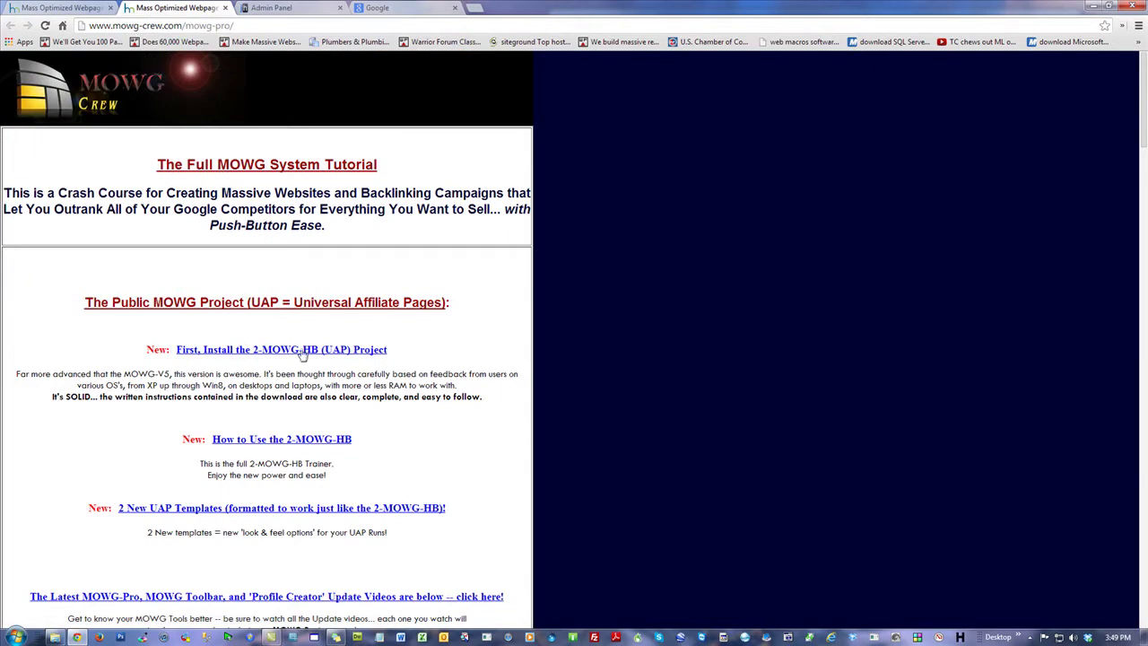
pyautogui.moveTo(408, 350); pyautogui.dragTo(176, 356)
pyautogui.click(699, 394)
pyautogui.moveTo(372, 439); pyautogui.dragTo(212, 439)
pyautogui.click(655, 332)
pyautogui.scroll(-2, 487, 392)
pyautogui.scroll(-8, 385, 394)
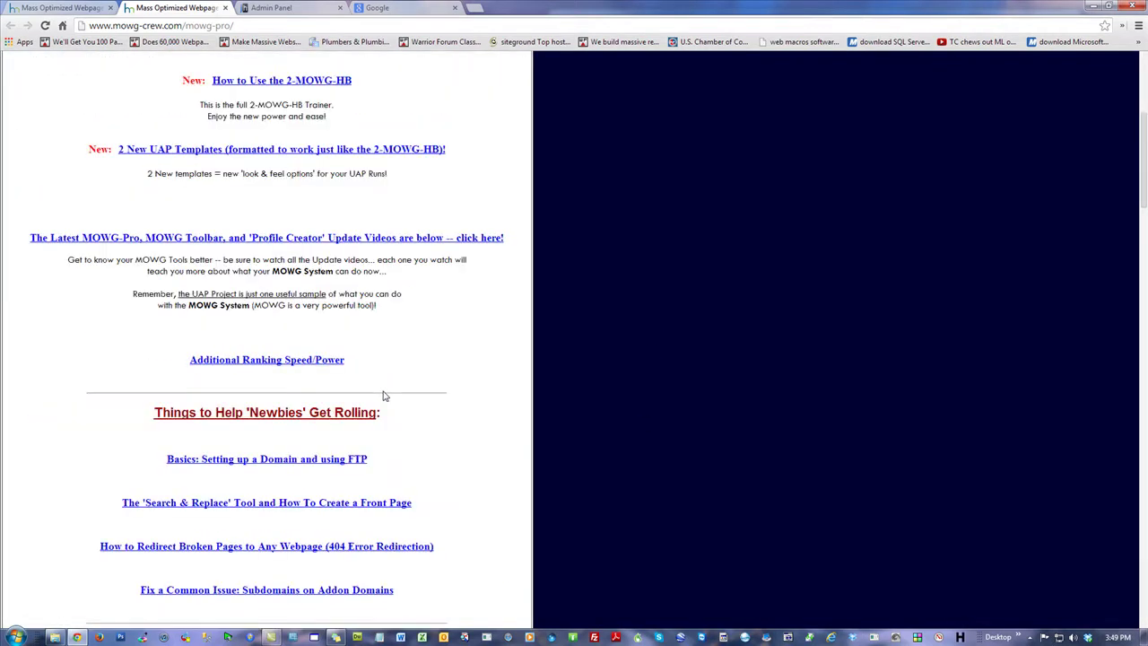
pyautogui.scroll(-4, 381, 395)
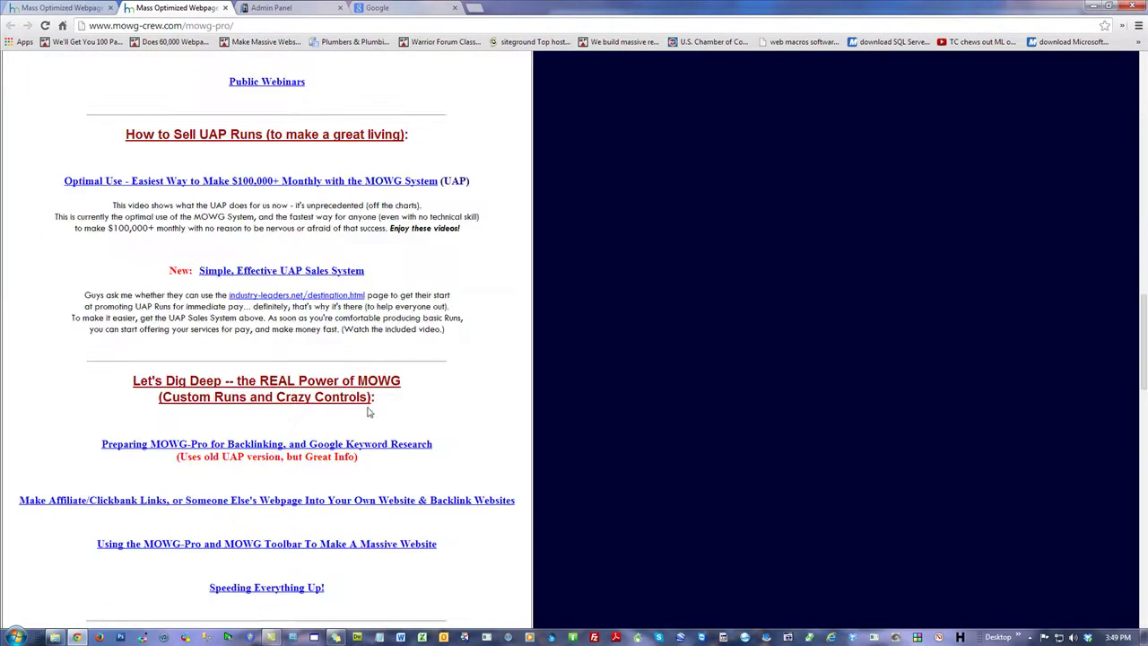
pyautogui.scroll(2, 369, 408)
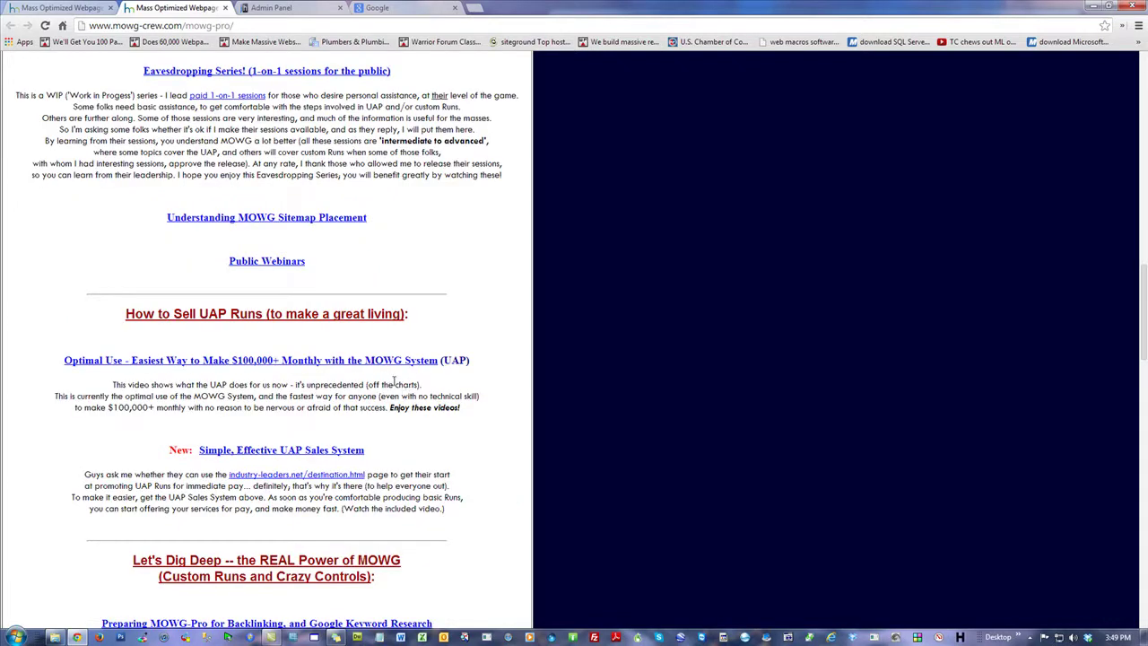
pyautogui.scroll(4, 399, 372)
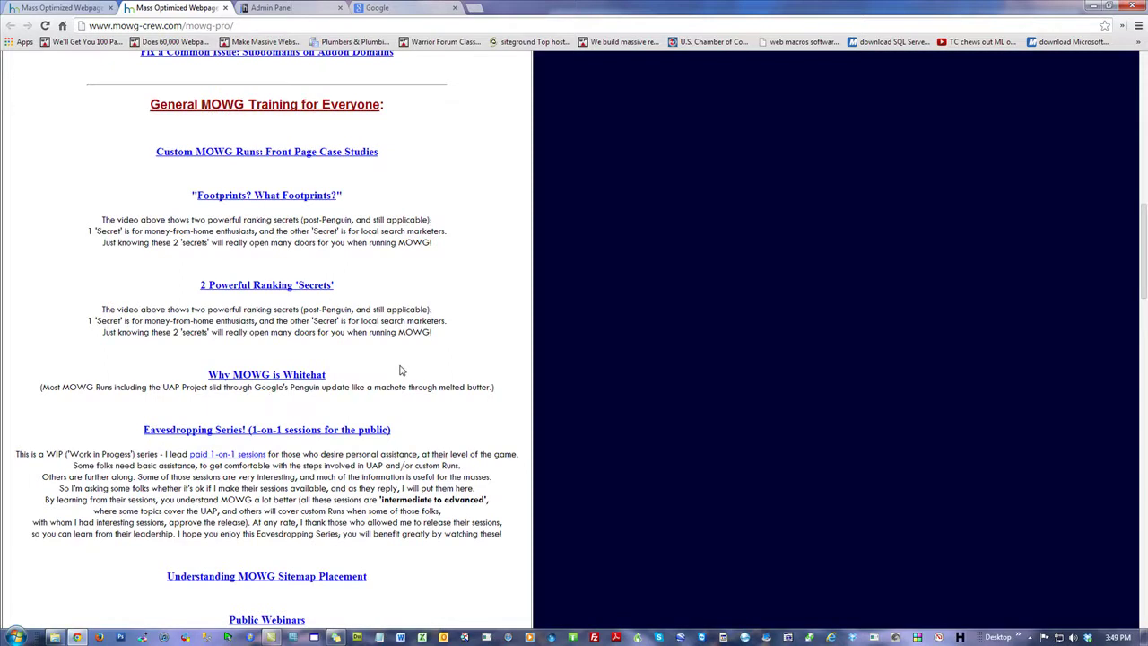
# Step: Highlight the Ranking 'Secrets', Footprints, Whitehat and Eavesdropping Series! headings
pyautogui.moveTo(366, 292); pyautogui.dragTo(176, 285)
pyautogui.moveTo(379, 196); pyautogui.dragTo(309, 196)
pyautogui.tripleClick(292, 190)
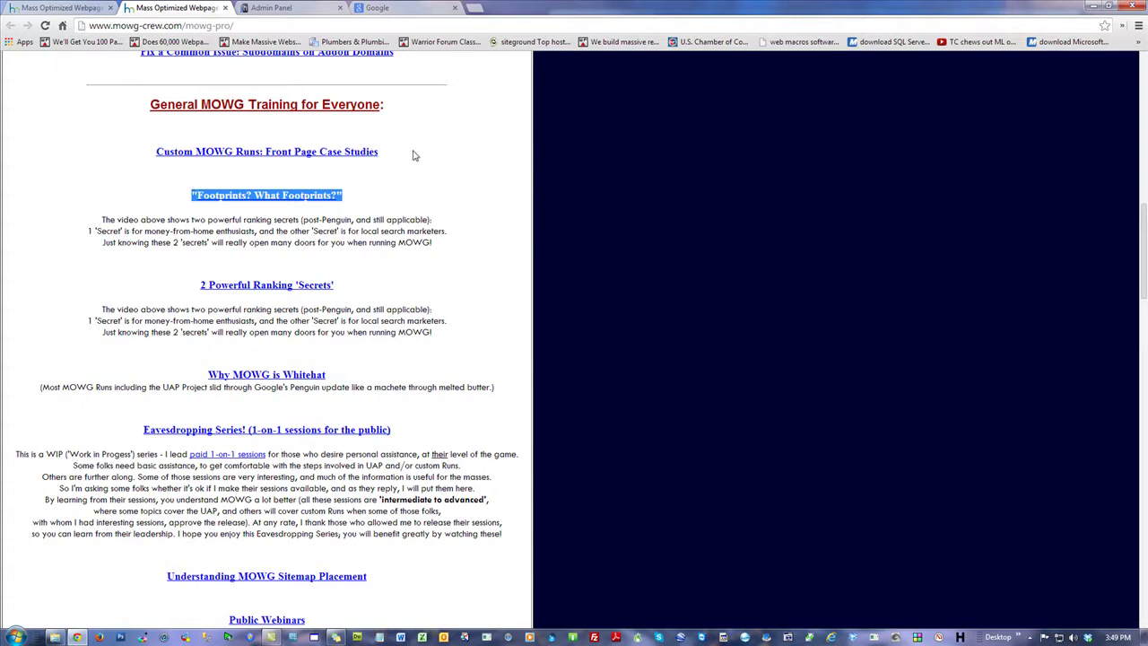
pyautogui.click(444, 303)
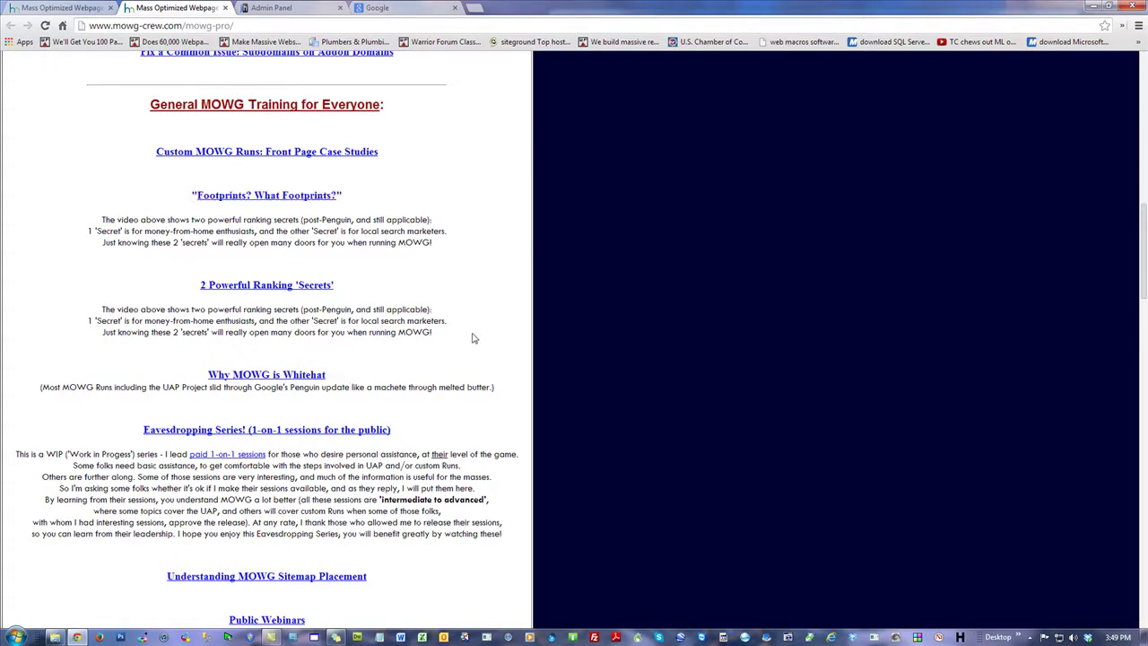
pyautogui.moveTo(348, 378); pyautogui.dragTo(178, 386)
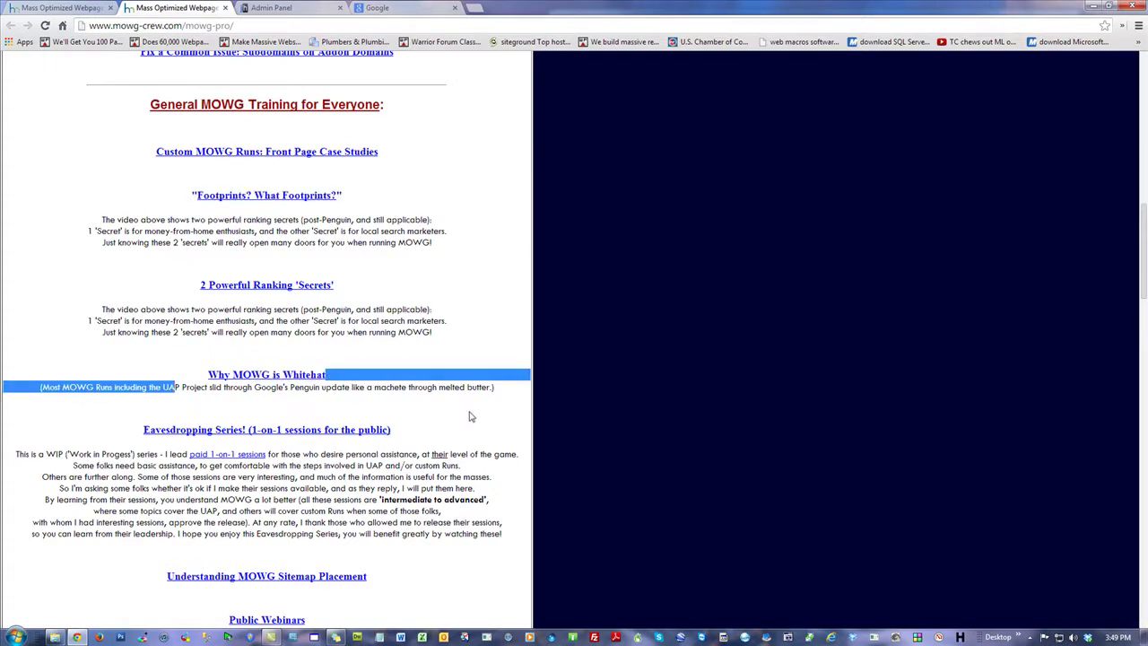
pyautogui.click(381, 416)
pyautogui.moveTo(420, 437); pyautogui.dragTo(130, 433)
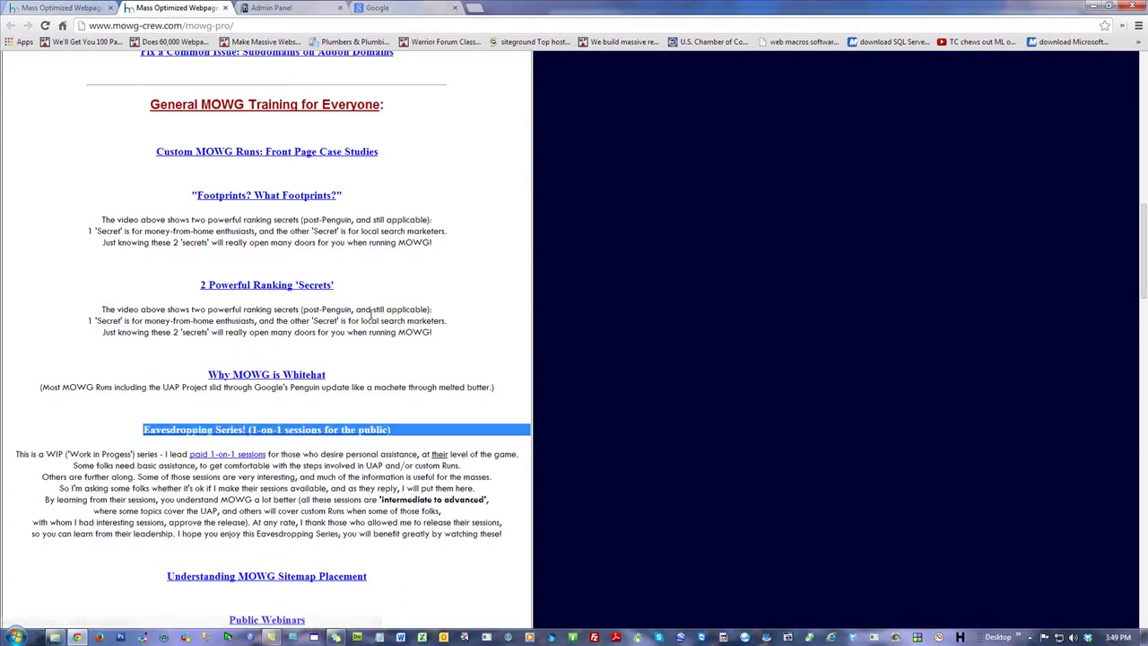
pyautogui.click(438, 244)
pyautogui.scroll(-2, 451, 331)
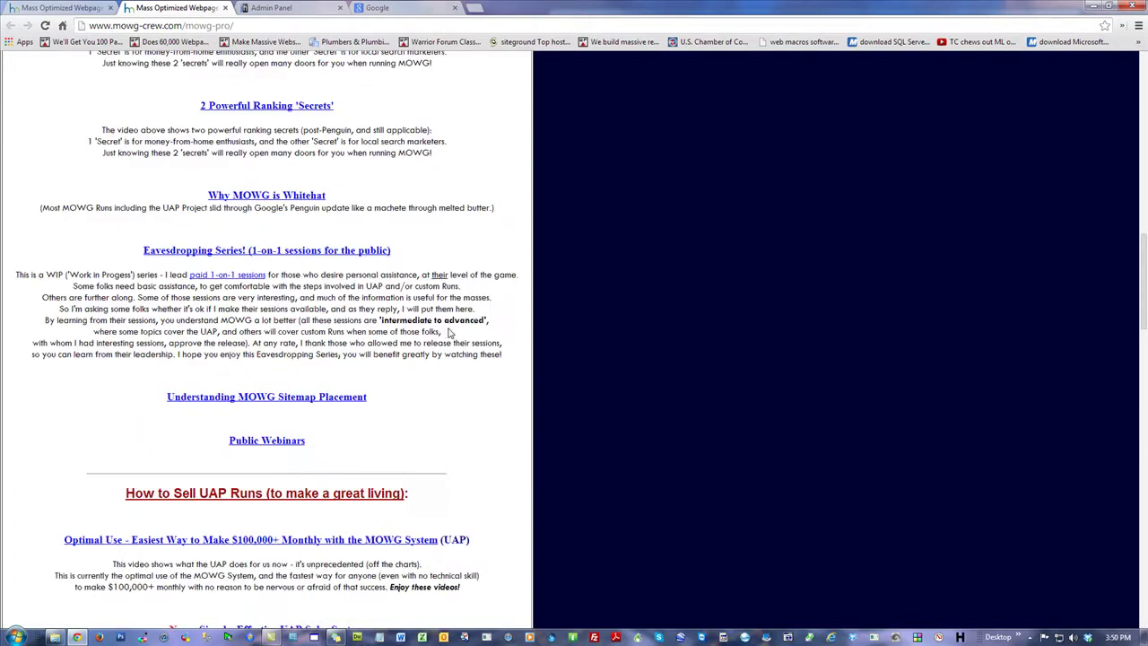
pyautogui.scroll(5, 441, 330)
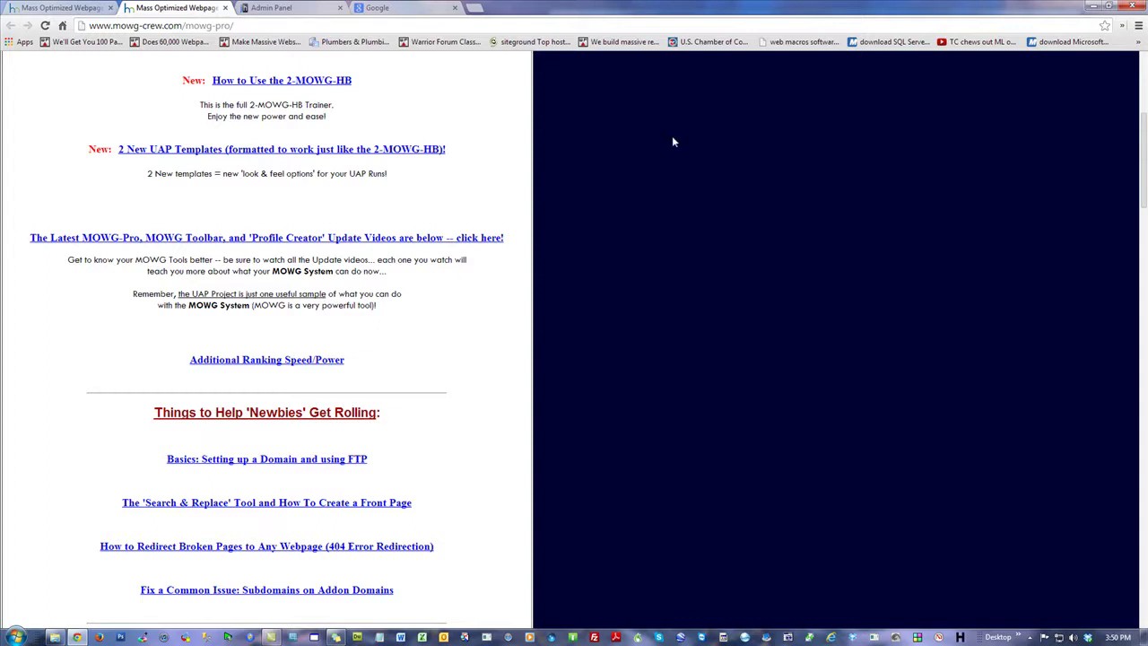
pyautogui.scroll(4, 675, 233)
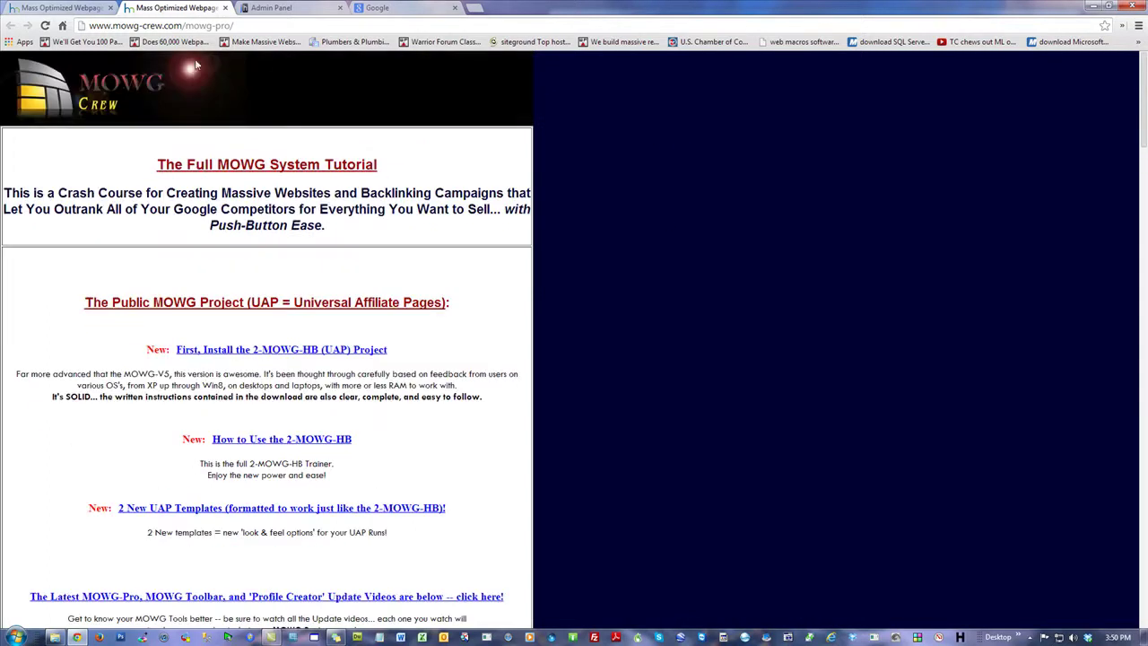
# Step: Navigate the tab to theme2html.com via the address bar
pyautogui.hotkey('ctrl', 'l')
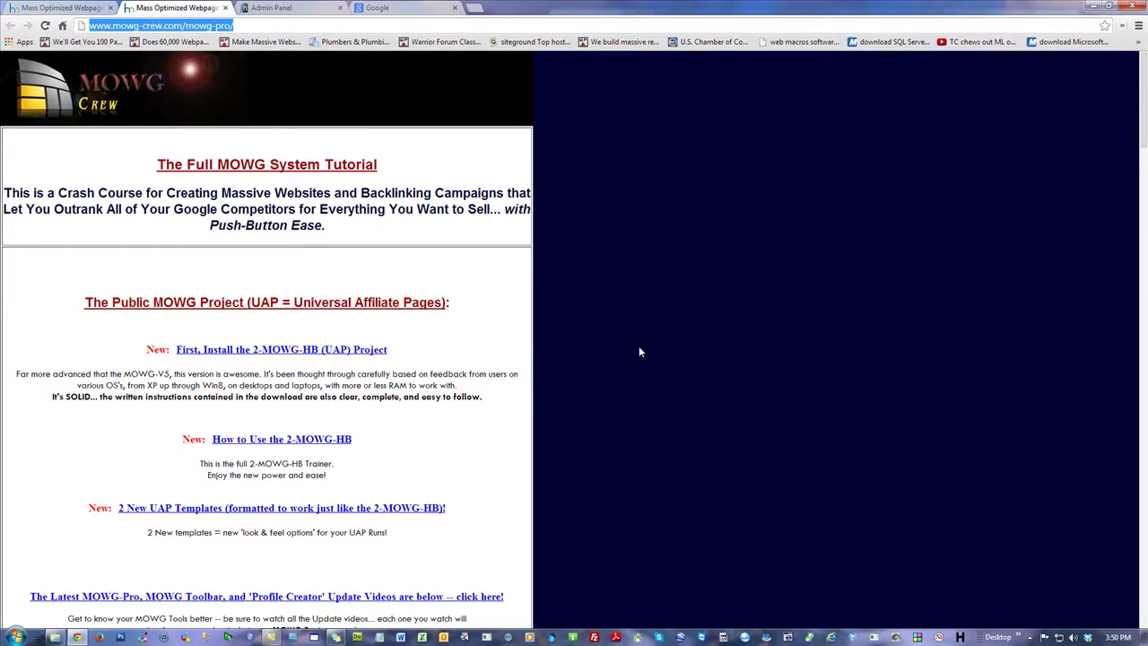
pyautogui.write('theme2html.com')
pyautogui.press('Return')
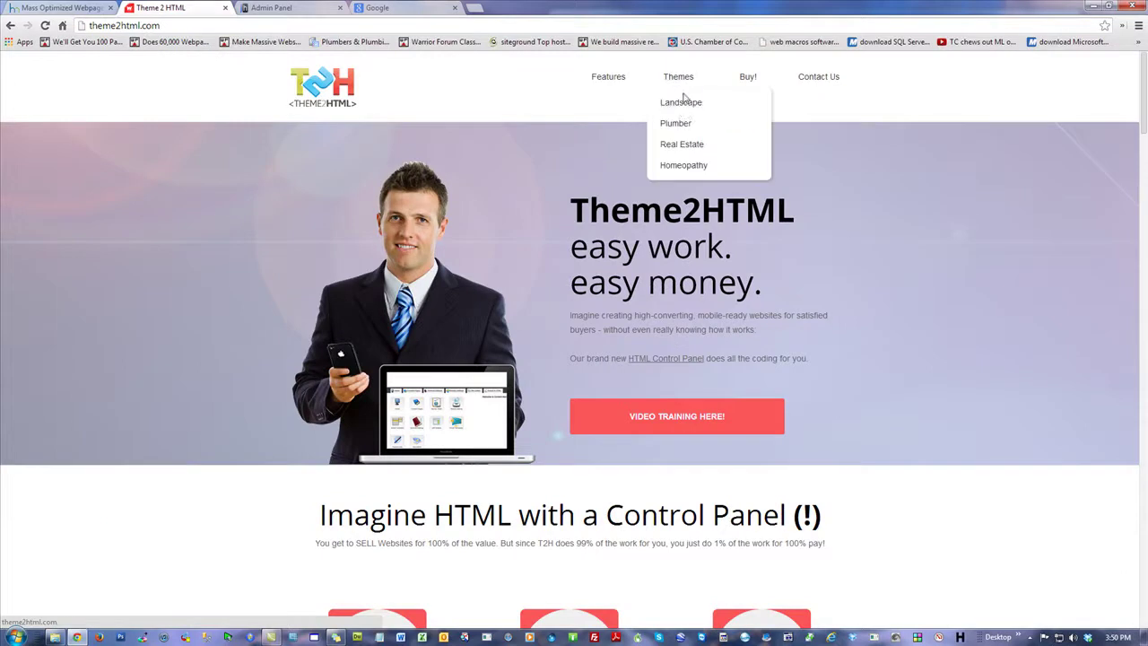
# Step: Open the Landscape demo site from the Themes menu in a new tab and scroll through it
pyautogui.click(685, 106)
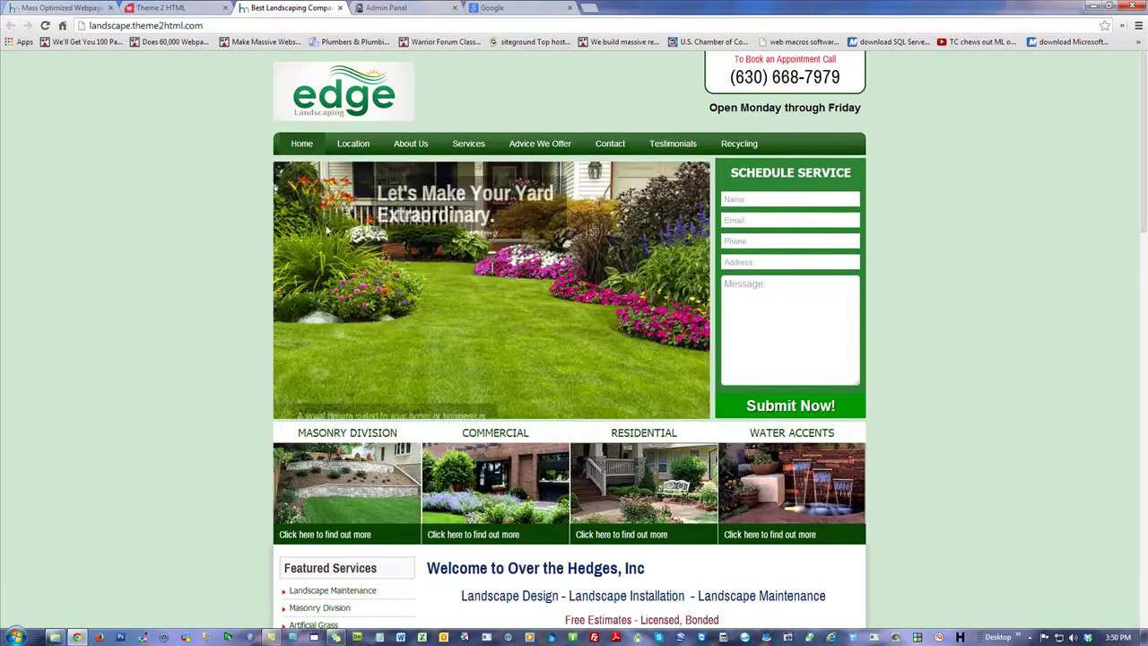
pyautogui.scroll(-8, 937, 343)
pyautogui.scroll(8, 936, 343)
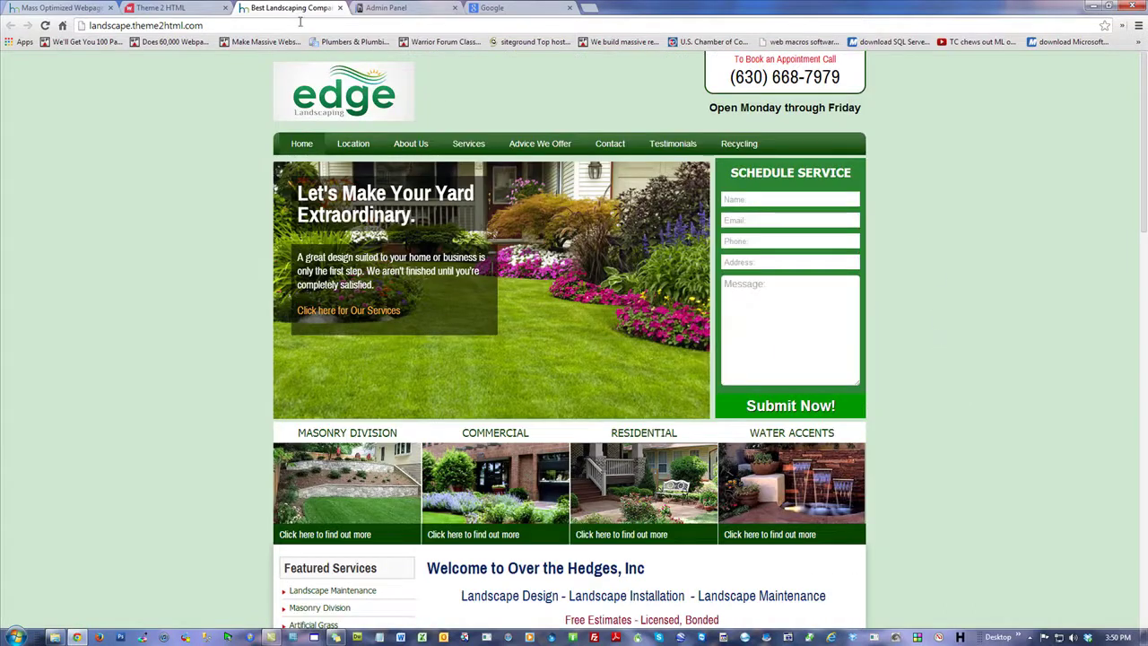
# Step: Replace 'landscape' in the address with the customer's subdomain to load the Bangor Nursing site
pyautogui.click(141, 25)
pyautogui.click(131, 25)
pyautogui.doubleClick(107, 25)
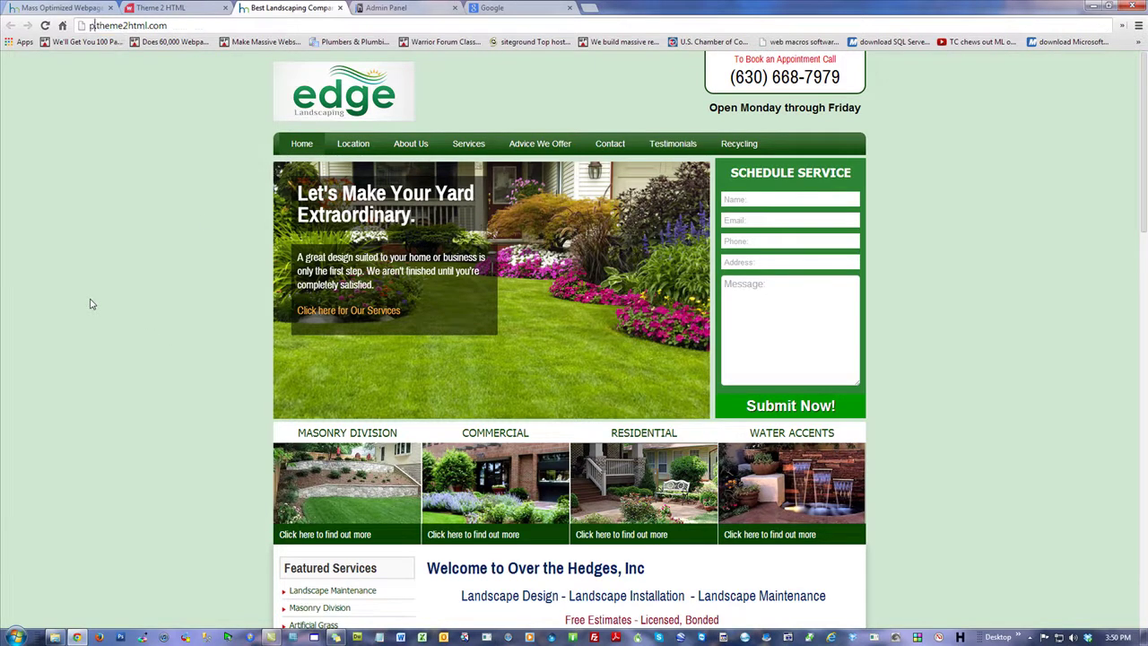
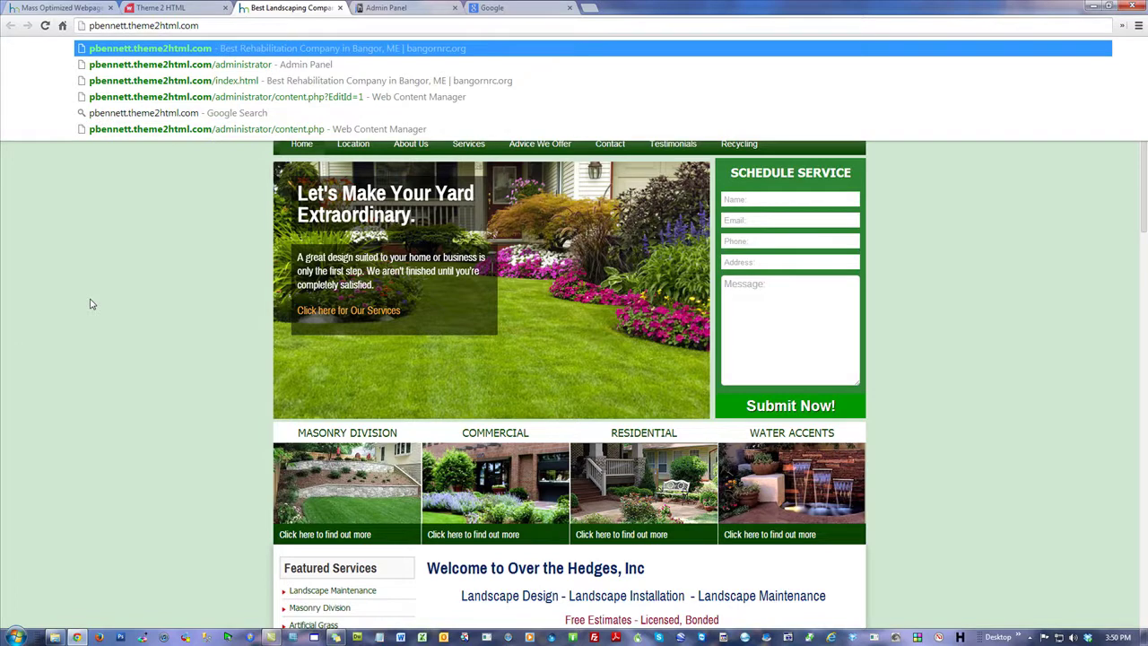
pyautogui.press('Return')
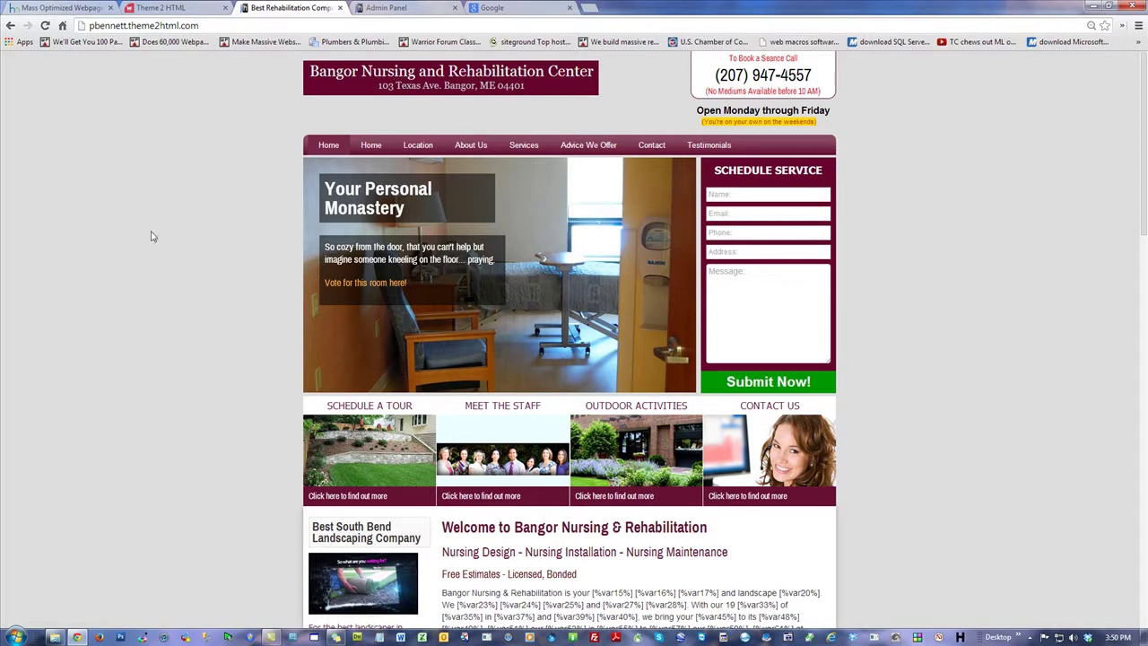
# Step: Advance the Bangor Nursing slider two slides to the reception desk, then go back to Edge Landscaping
pyautogui.click(687, 276)
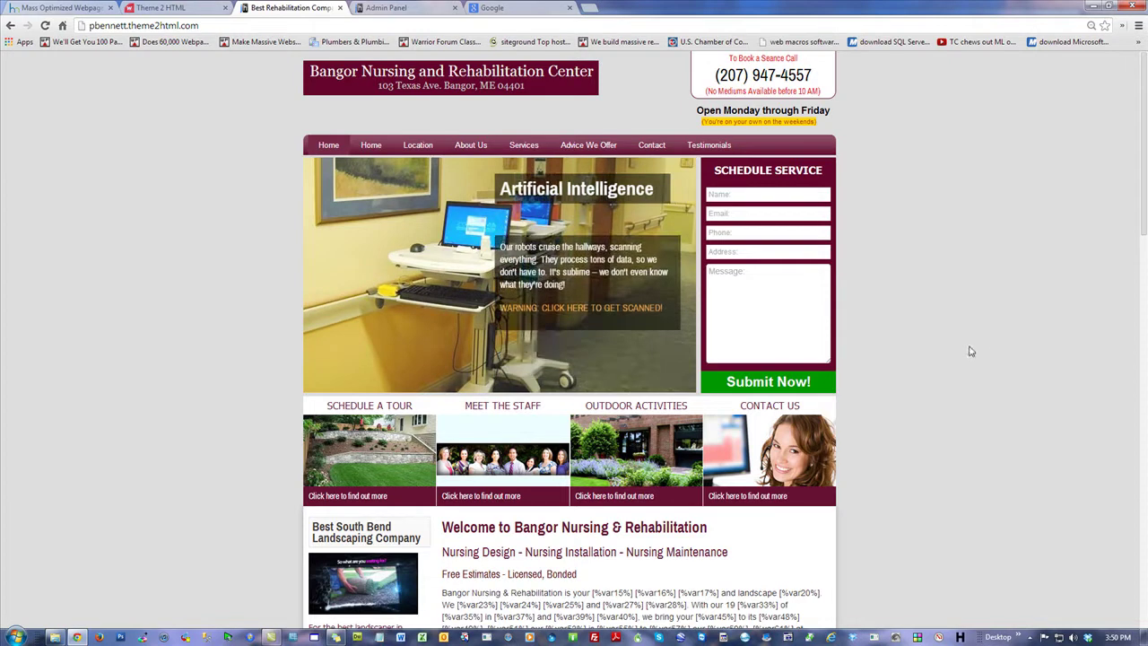
pyautogui.click(684, 276)
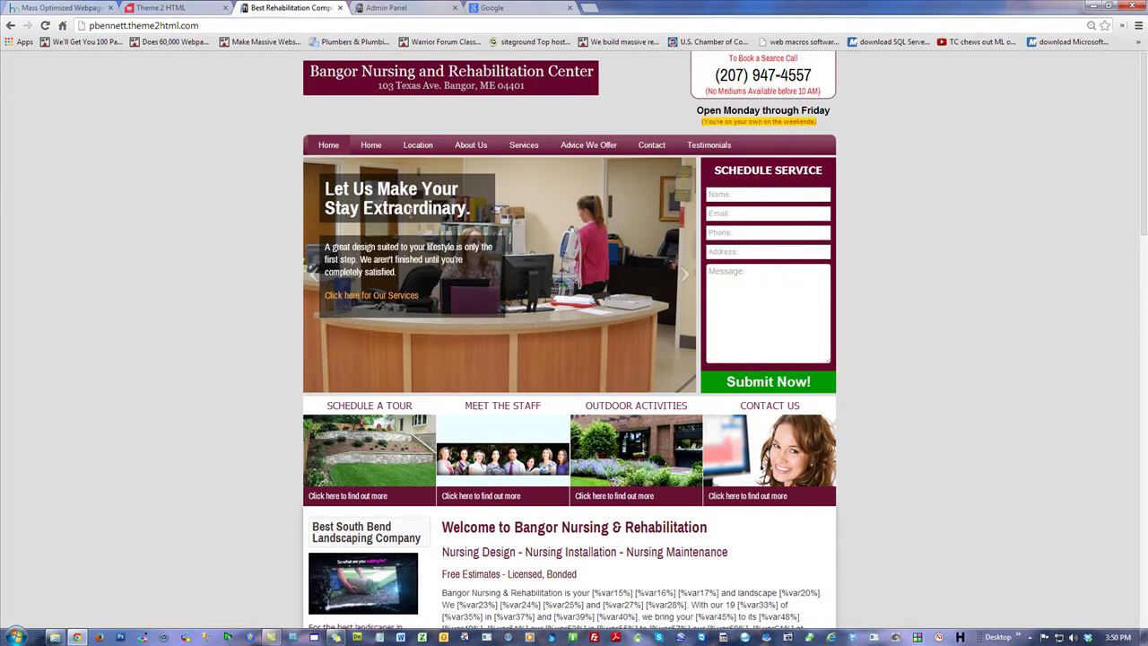
pyautogui.click(8, 25)
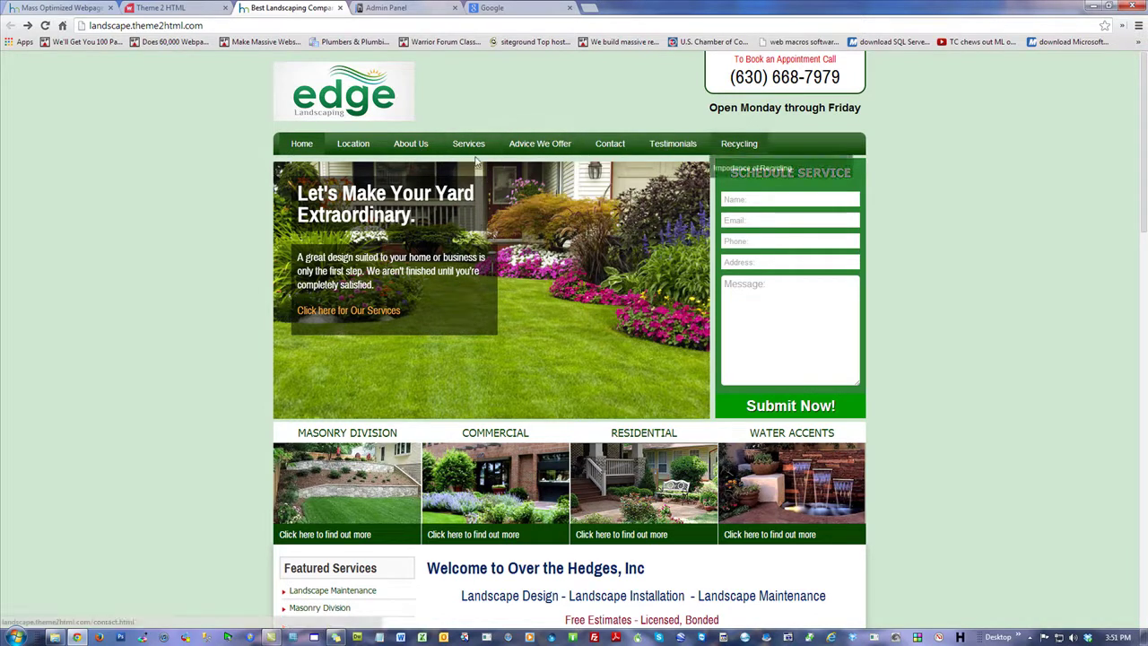
# Step: From the Theme2HTML home page, open the Landscape demo and then the Plumber demo in new tabs
pyautogui.scroll(-6, 986, 431)
pyautogui.scroll(2, 968, 427)
pyautogui.scroll(4, 967, 427)
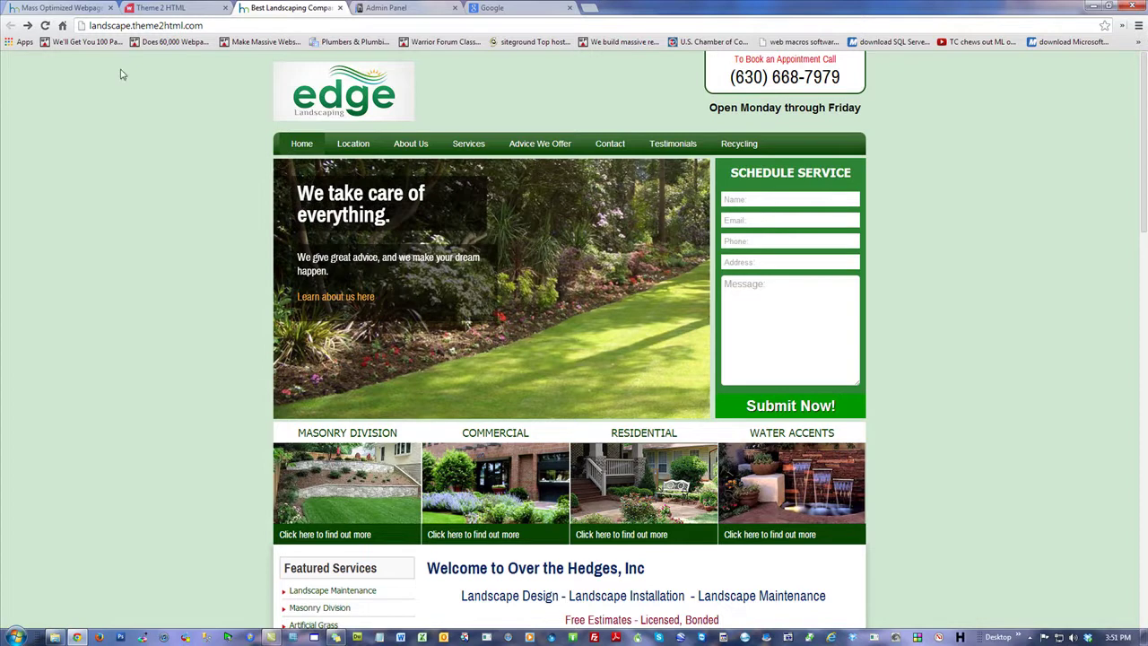
pyautogui.click(170, 8)
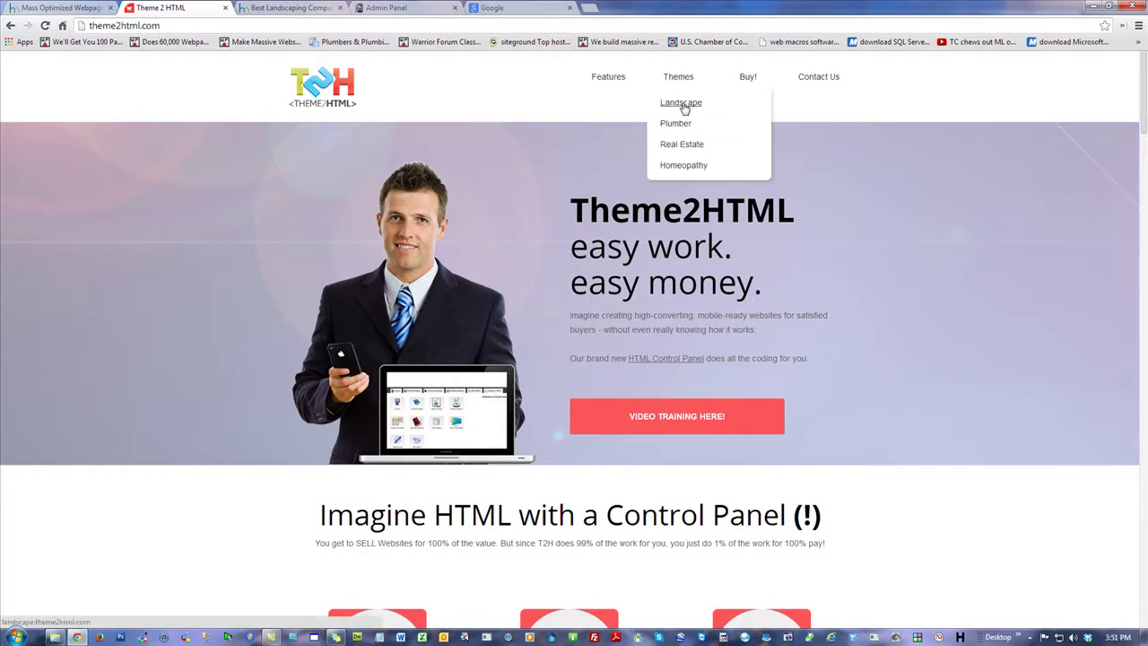
pyautogui.click(681, 103)
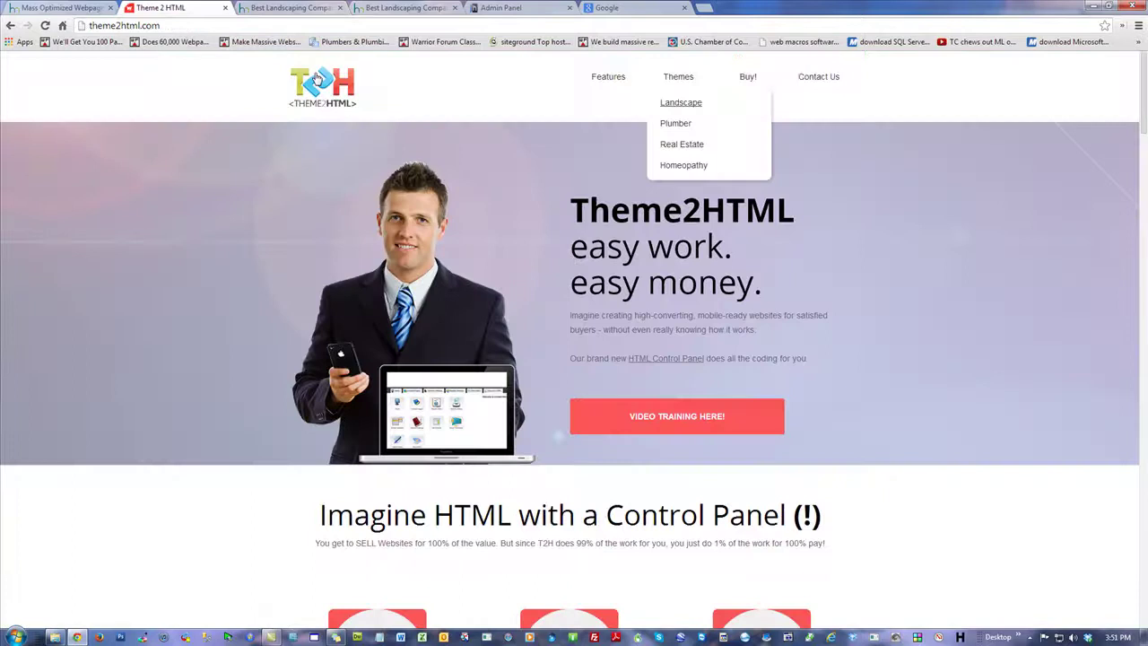
pyautogui.click(170, 8)
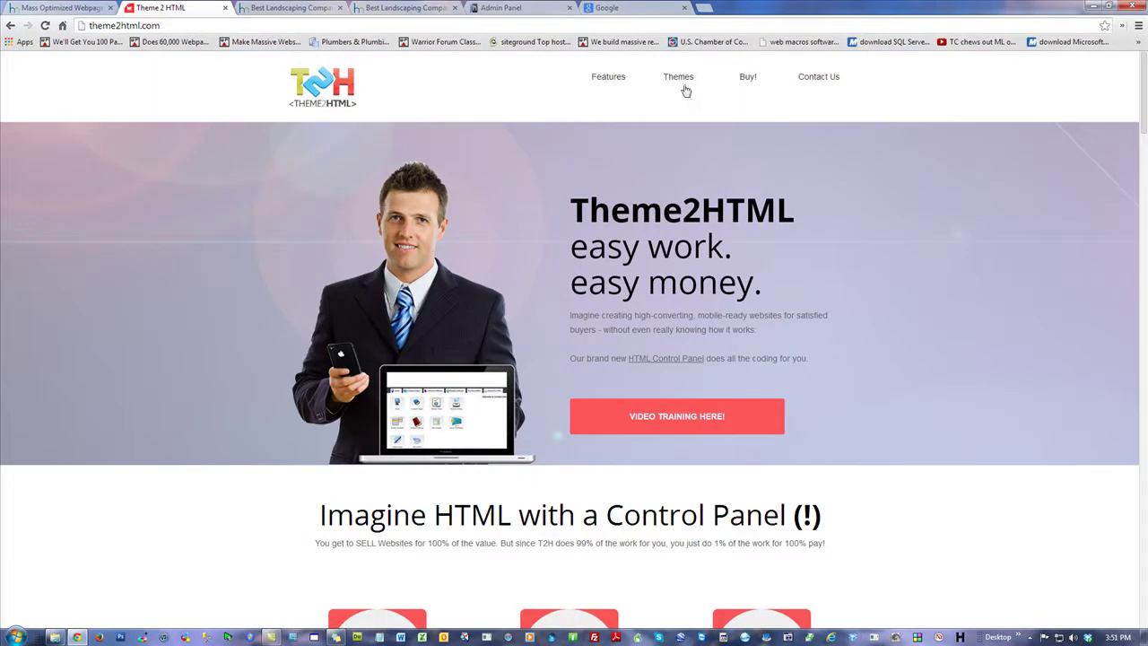
pyautogui.click(675, 123)
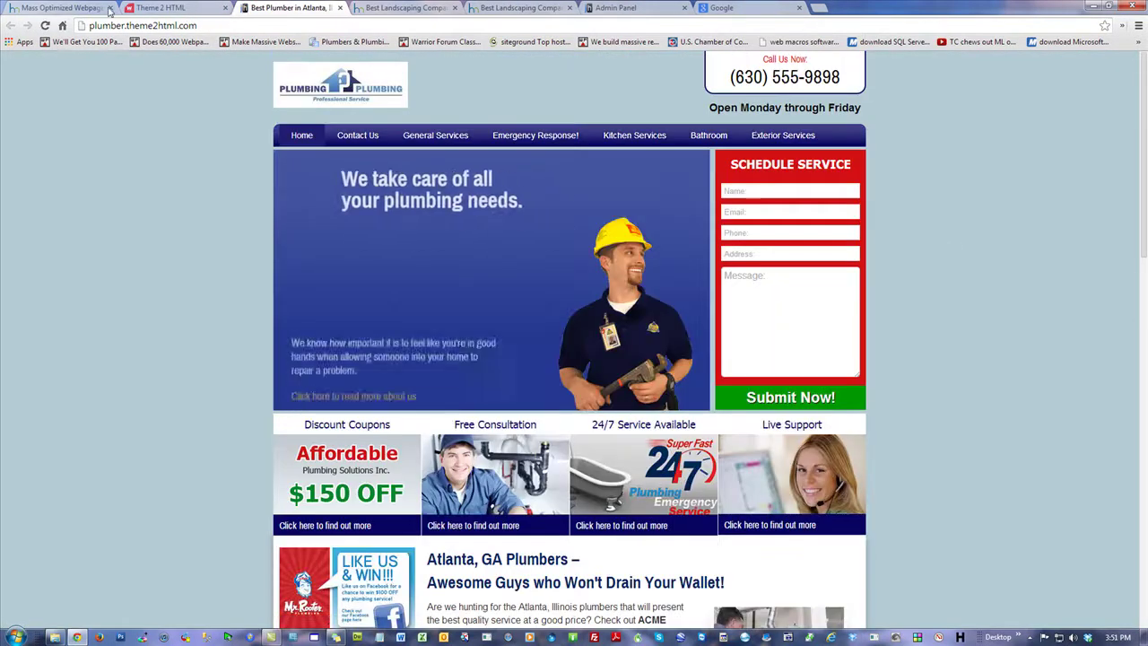
# Step: Open the Real Estate demo twice in new tabs, then return to the Theme2HTML home page
pyautogui.click(169, 11)
pyautogui.moveTo(679, 81)
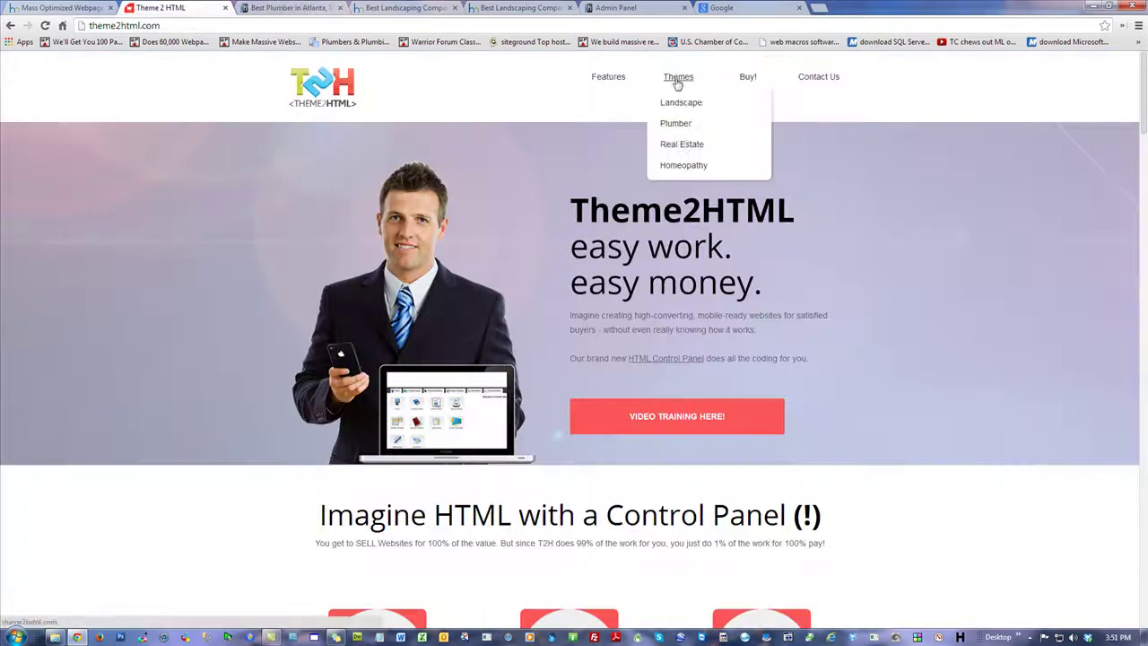
pyautogui.click(683, 144)
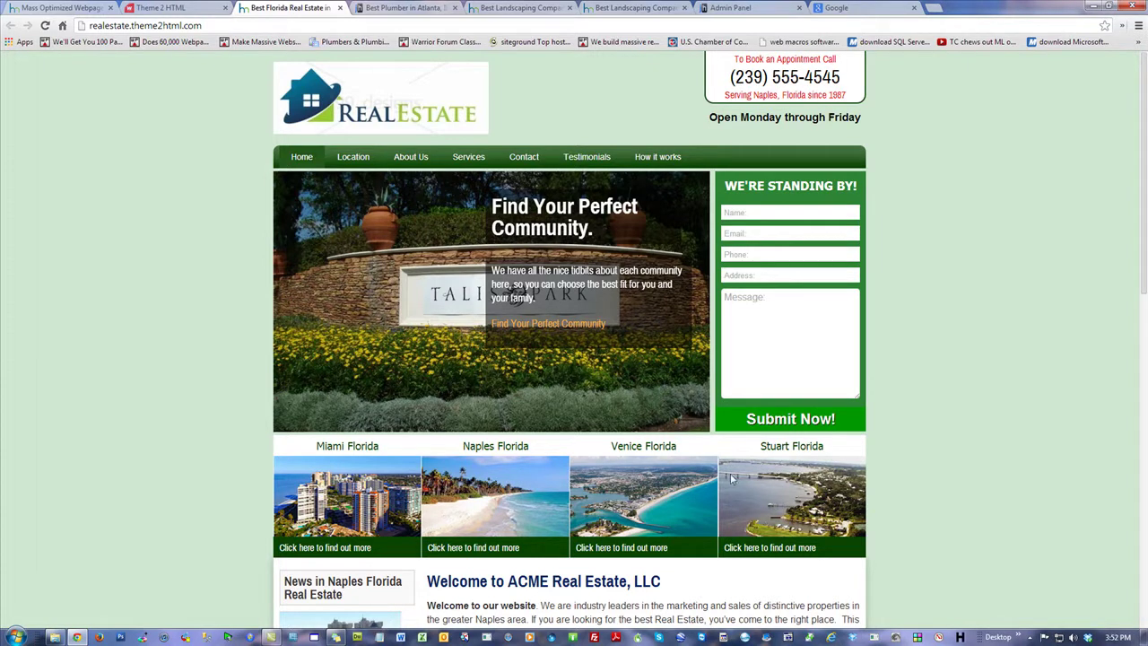
pyautogui.click(175, 9)
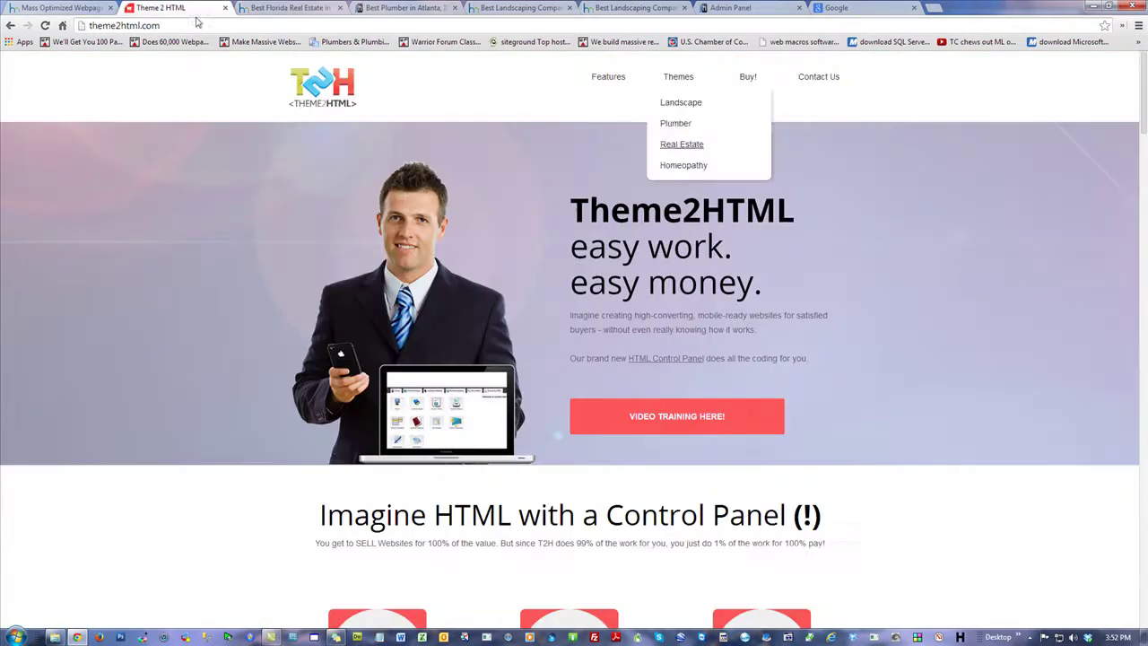
pyautogui.moveTo(691, 89)
pyautogui.click(681, 143)
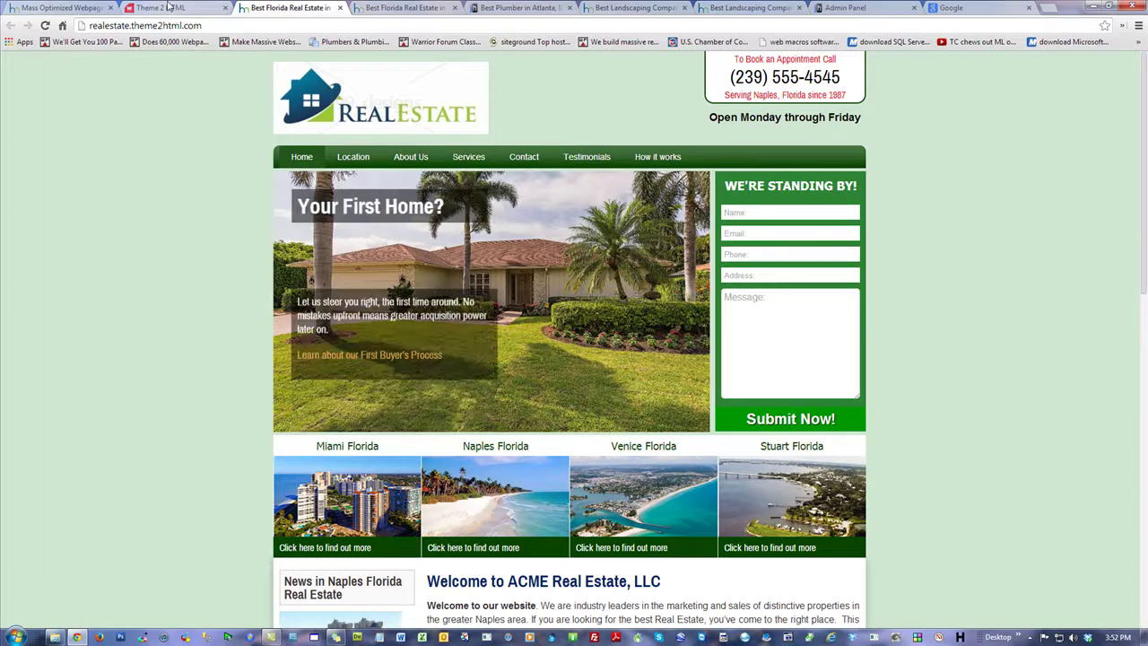
pyautogui.hotkey('ctrl', 'shift', 'Tab')
# Step: Open the Homeopathy demo and then another Plumber demo in new tabs from the Themes menu
pyautogui.moveTo(685, 90)
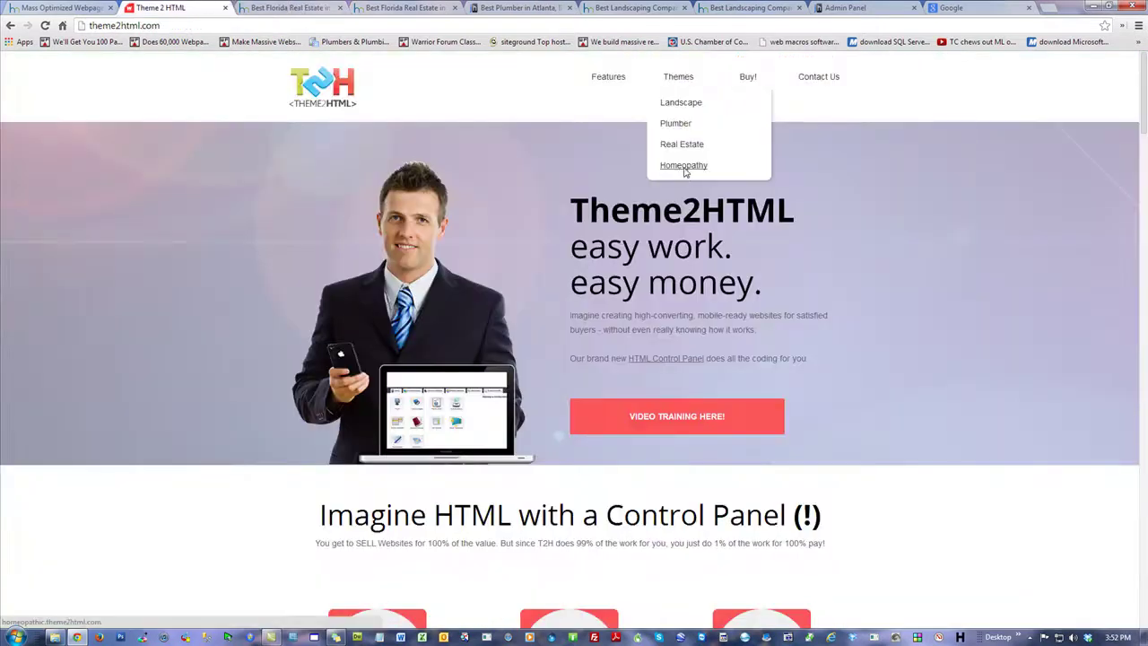
pyautogui.click(683, 169)
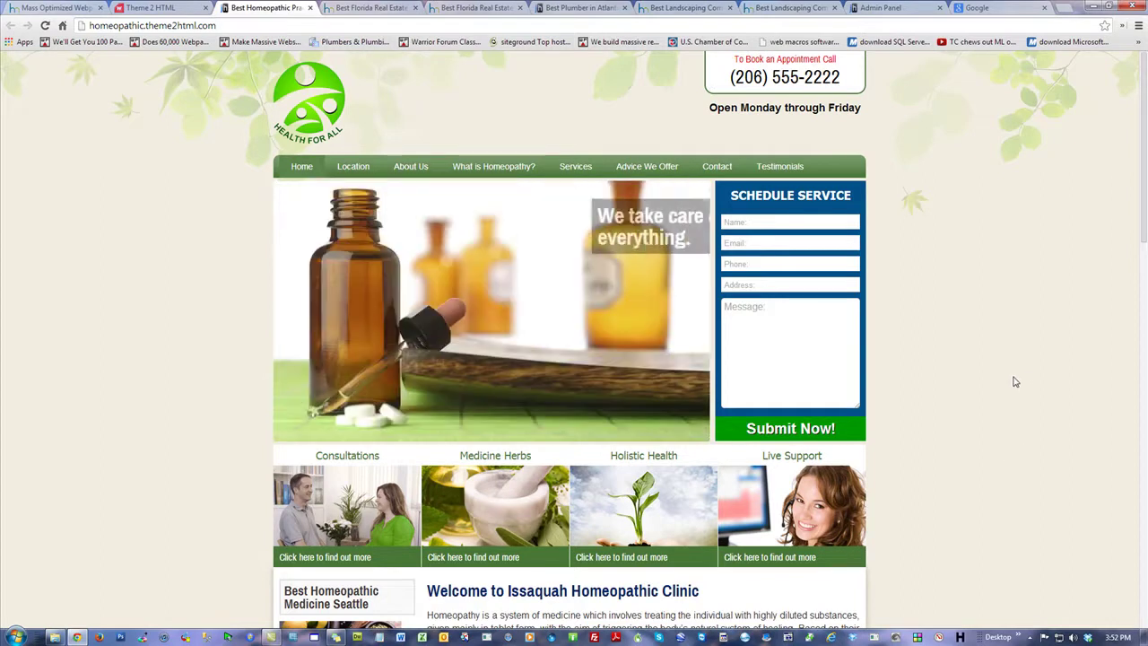
pyautogui.scroll(-6, 1019, 388)
pyautogui.scroll(6, 1048, 439)
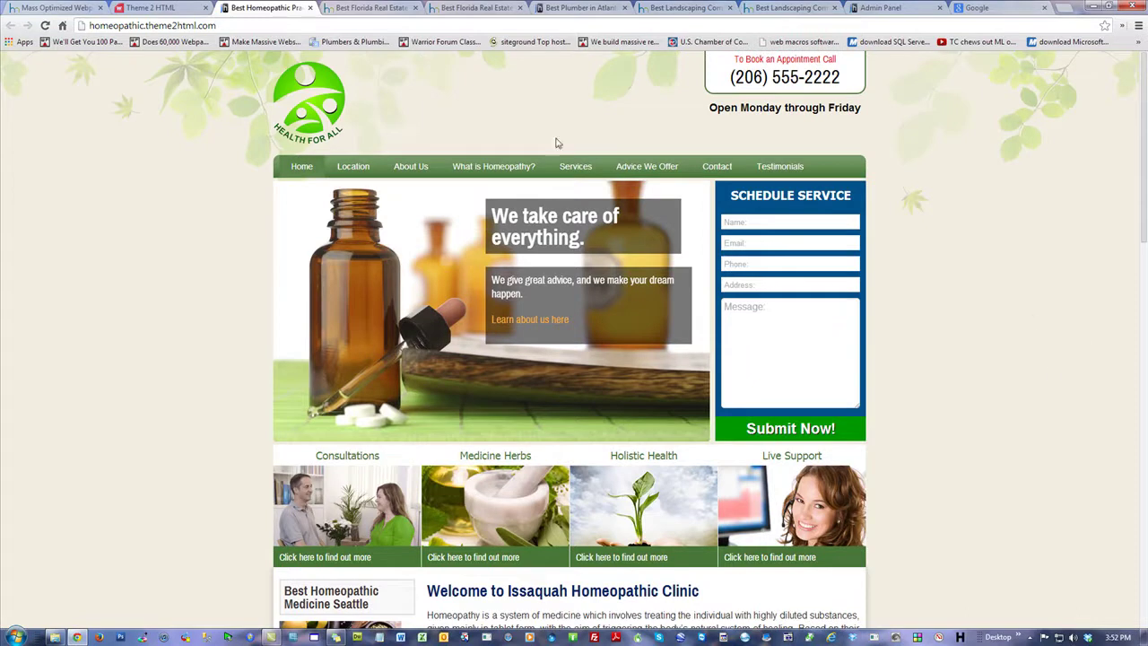
pyautogui.click(153, 7)
pyautogui.moveTo(682, 80)
pyautogui.click(679, 123)
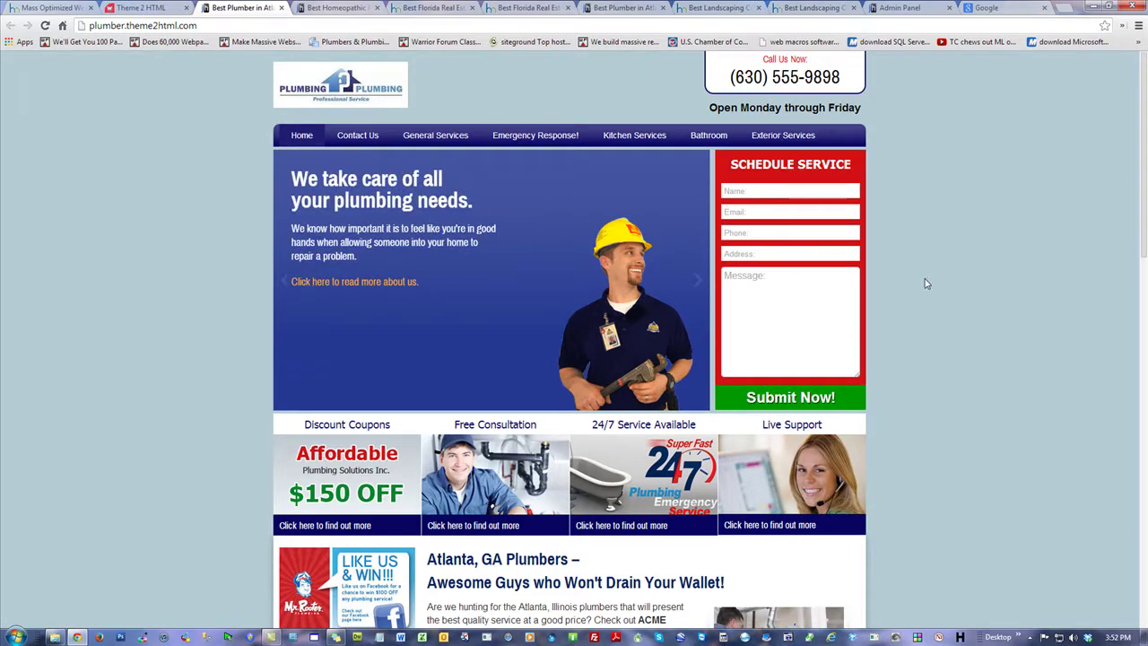
# Step: Log in to the Theme2HTML Admin Panel at newcombine.theme2html.com
pyautogui.click(128, 25)
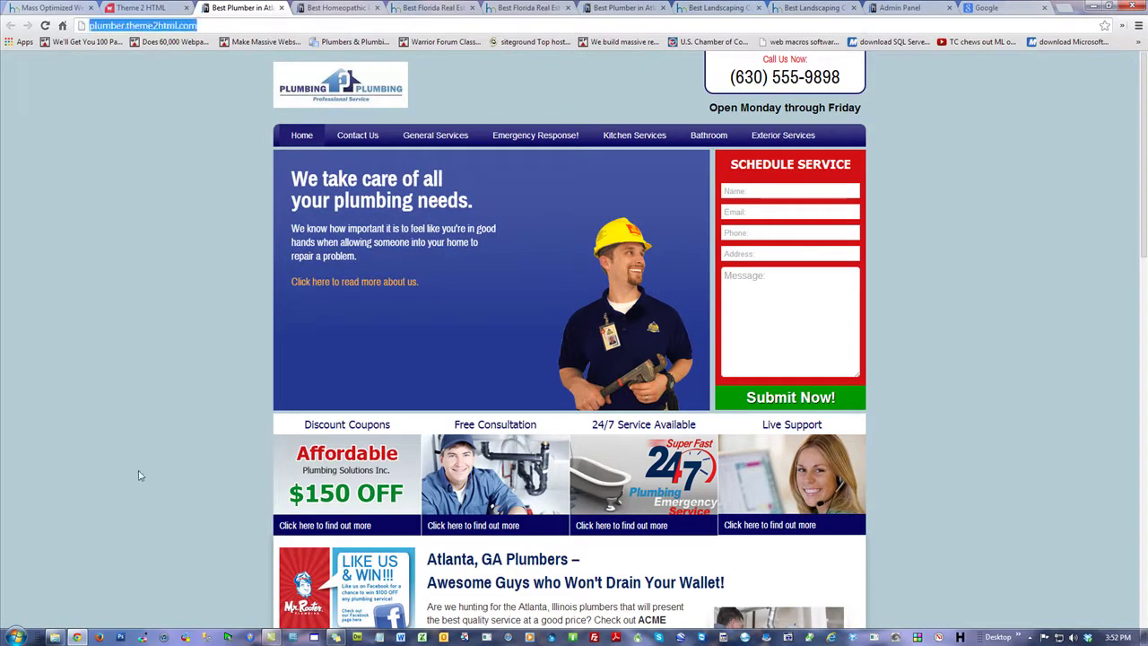
pyautogui.write('newcombine.')
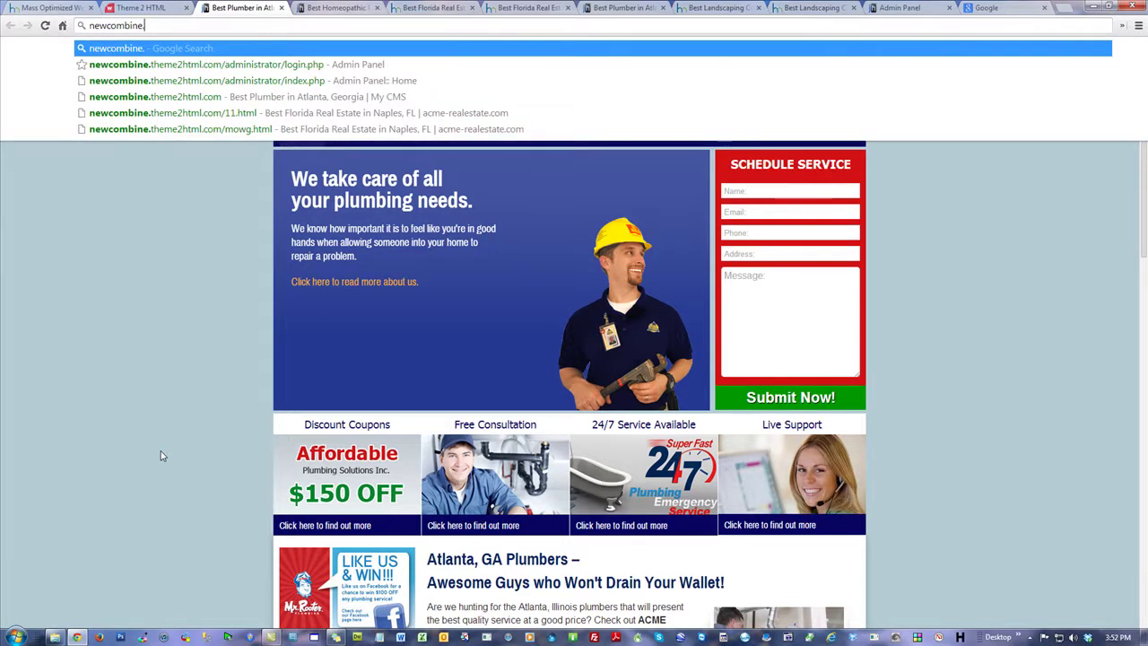
pyautogui.press('Down')
pyautogui.press('Return')
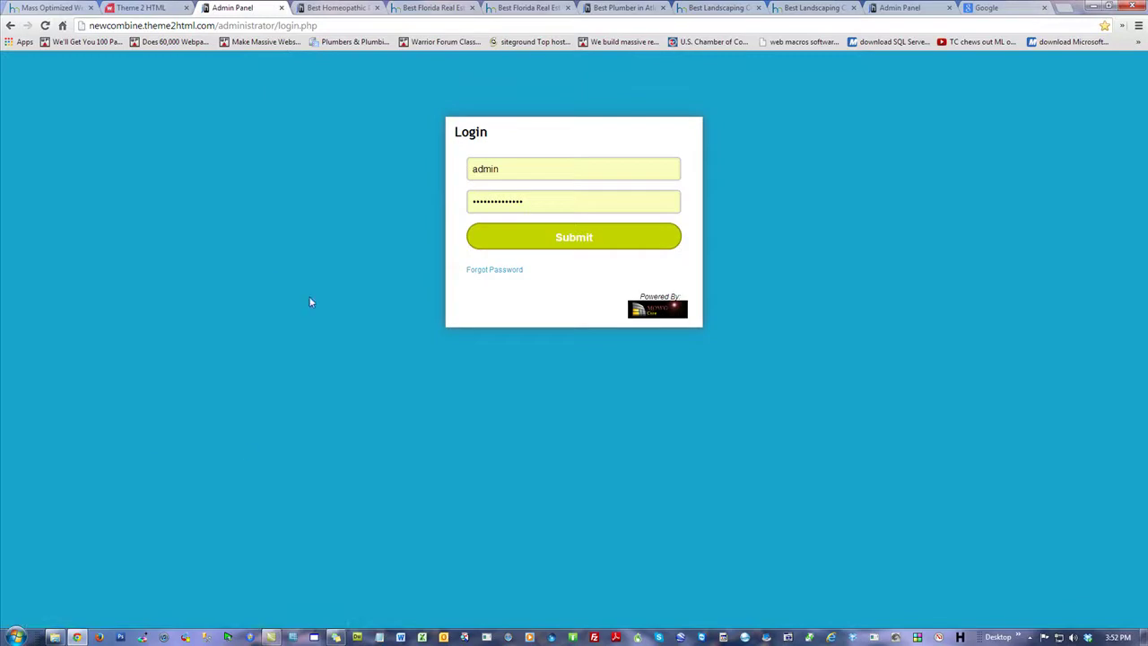
pyautogui.click(584, 237)
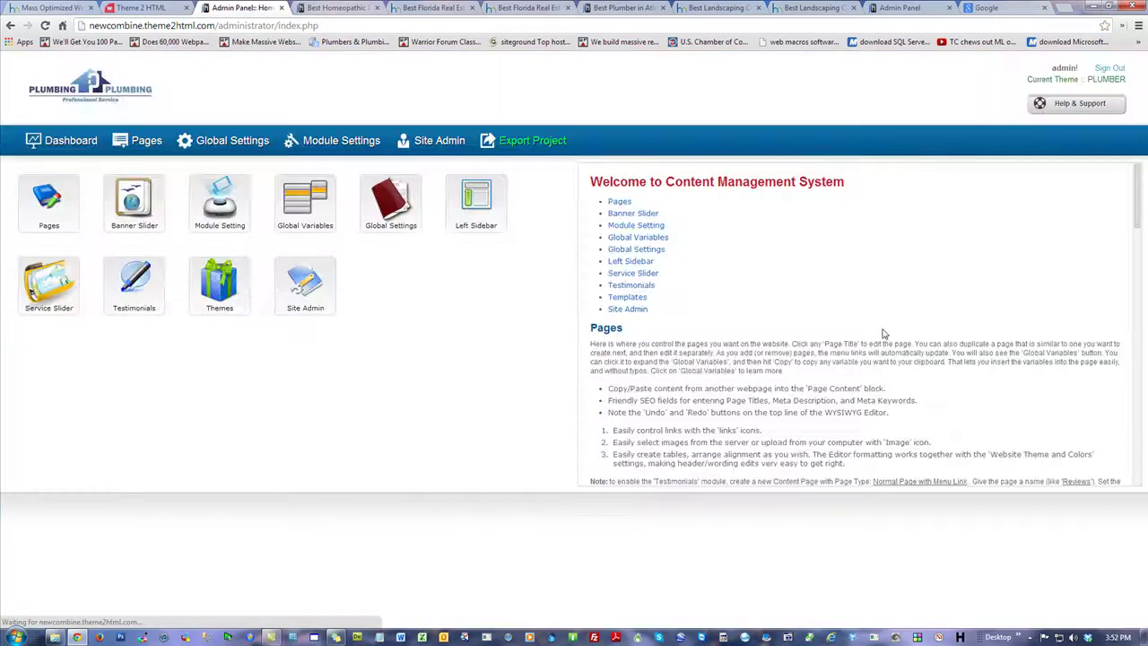
# Step: View the theme template manager, sign out, and load the newcombine.theme2html.com home page
pyautogui.click(220, 285)
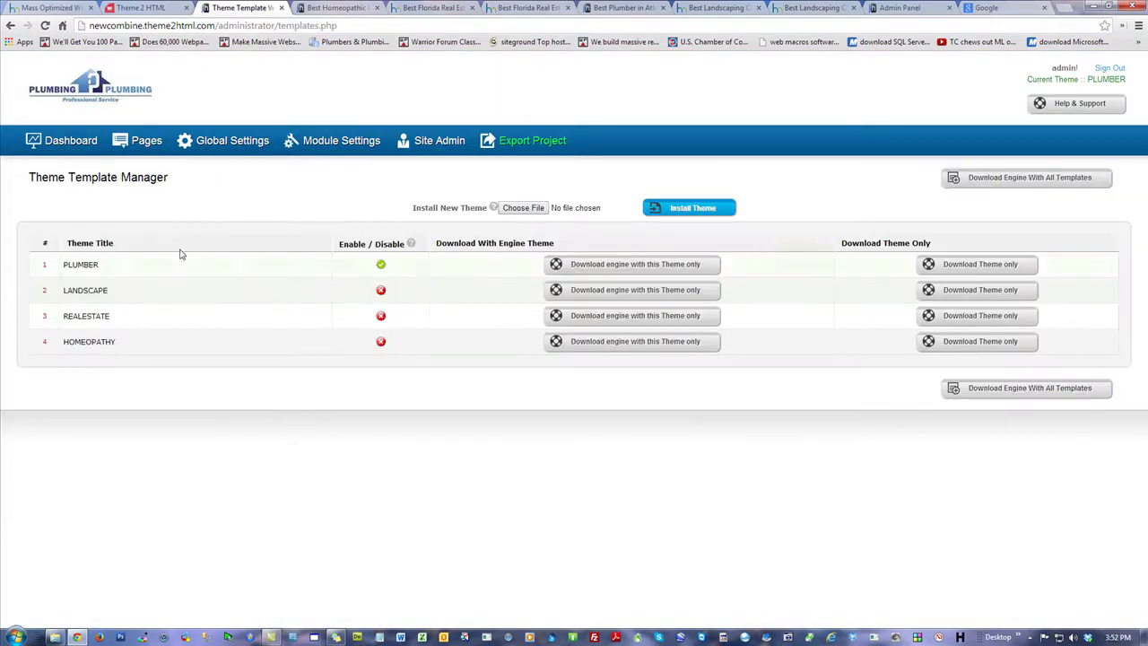
pyautogui.click(1112, 68)
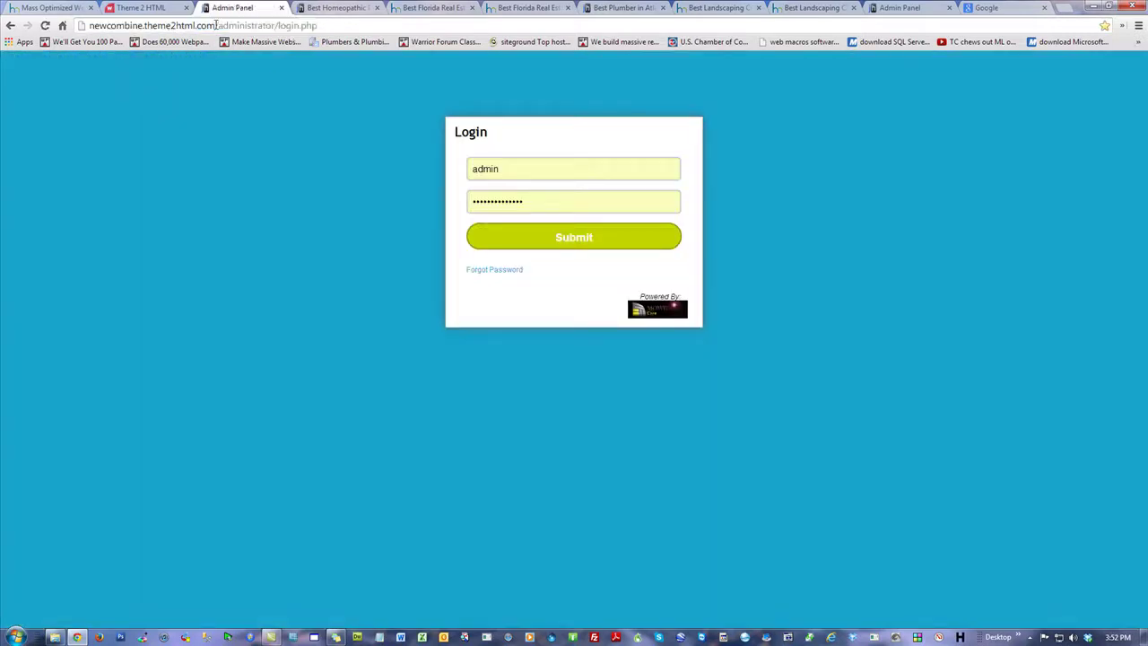
pyautogui.press('BackSpace')
pyautogui.press('Return')
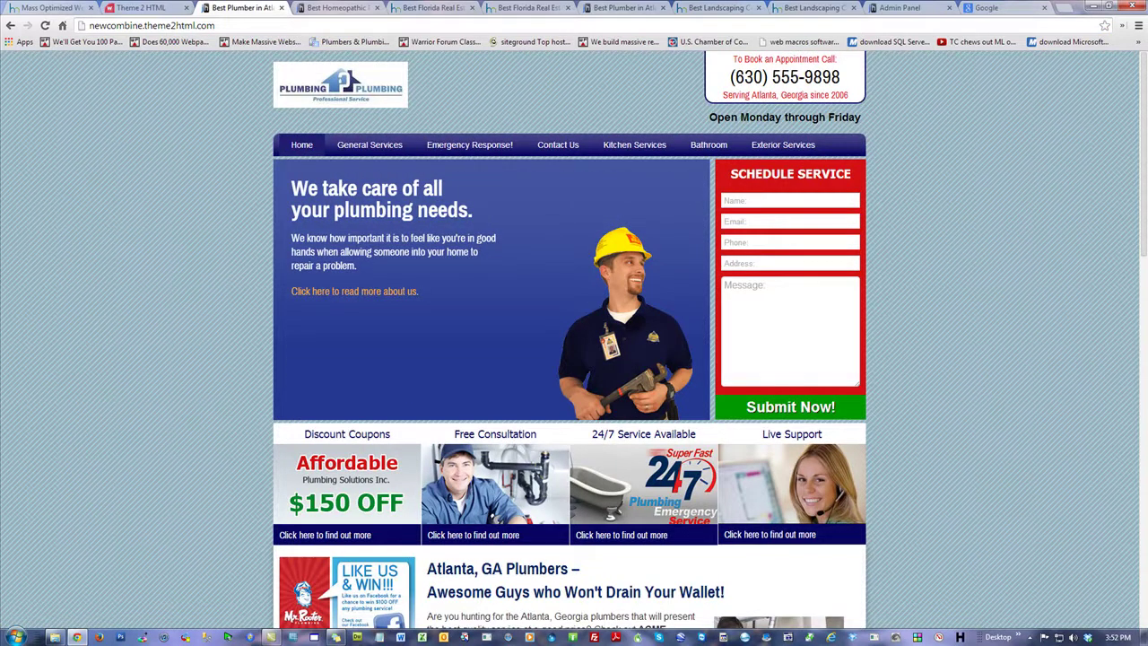
pyautogui.scroll(-8, 574, 341)
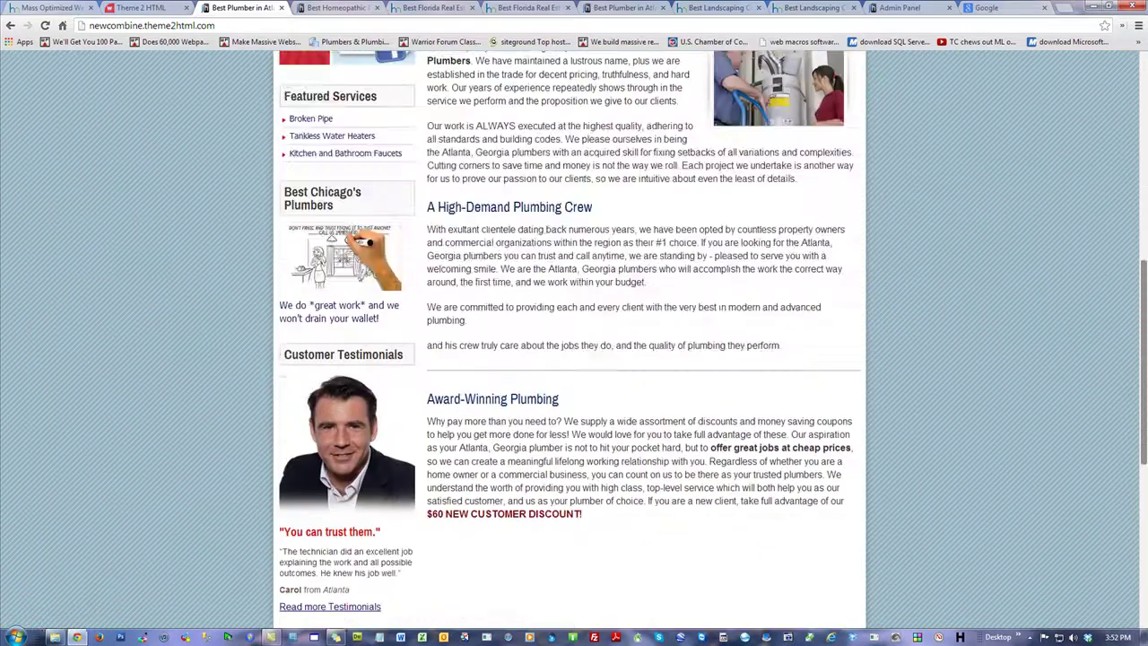
pyautogui.scroll(9, 542, 106)
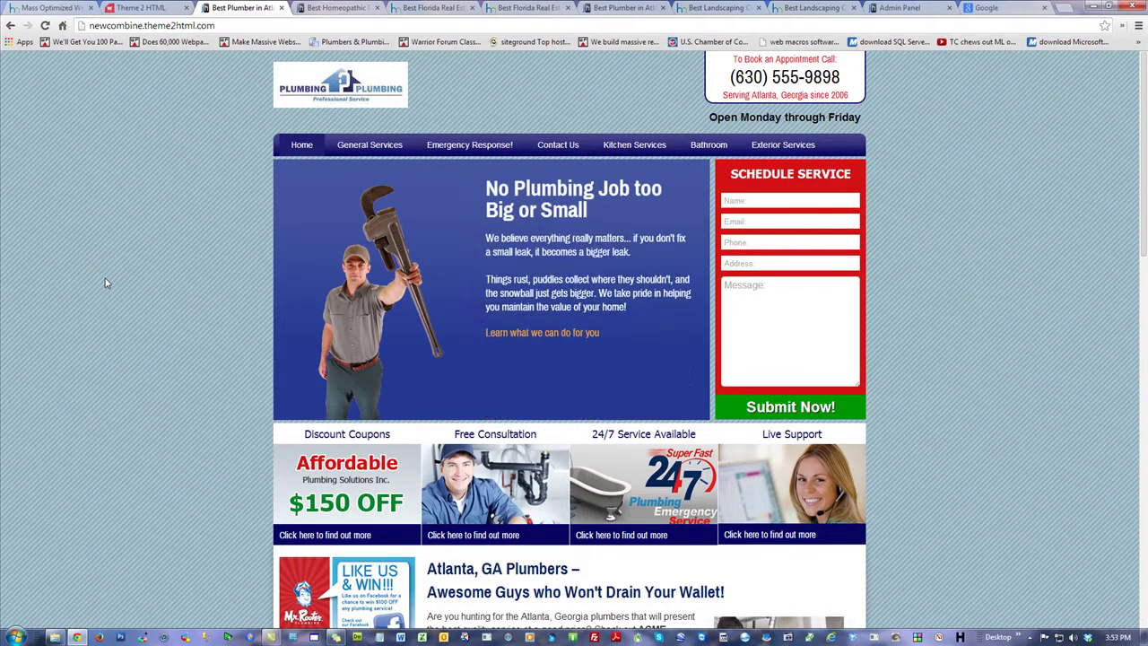
# Step: Cycle through the real estate and plumber tabs to the landscaping demo and select its landscape subdomain
pyautogui.click(417, 11)
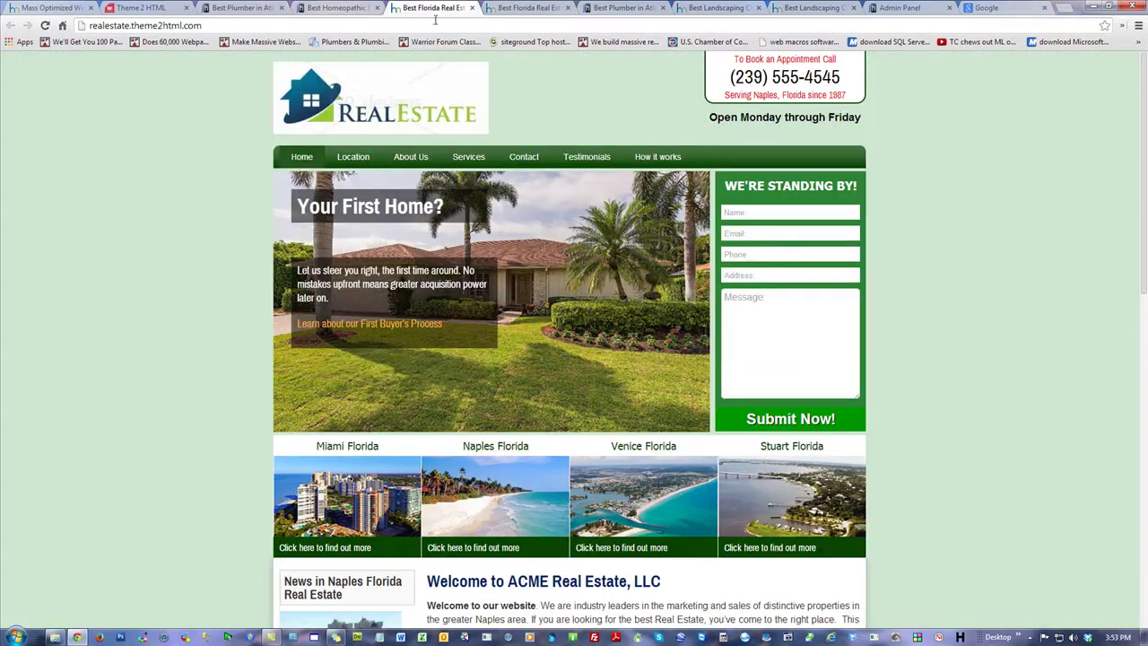
pyautogui.click(529, 9)
pyautogui.click(623, 9)
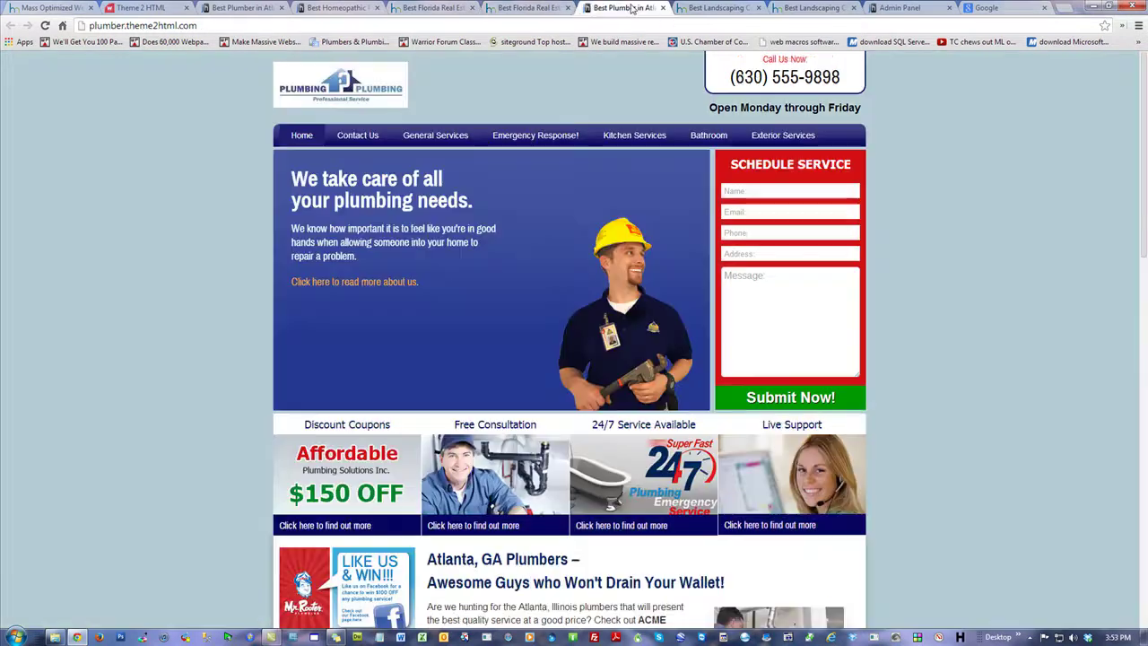
pyautogui.click(696, 10)
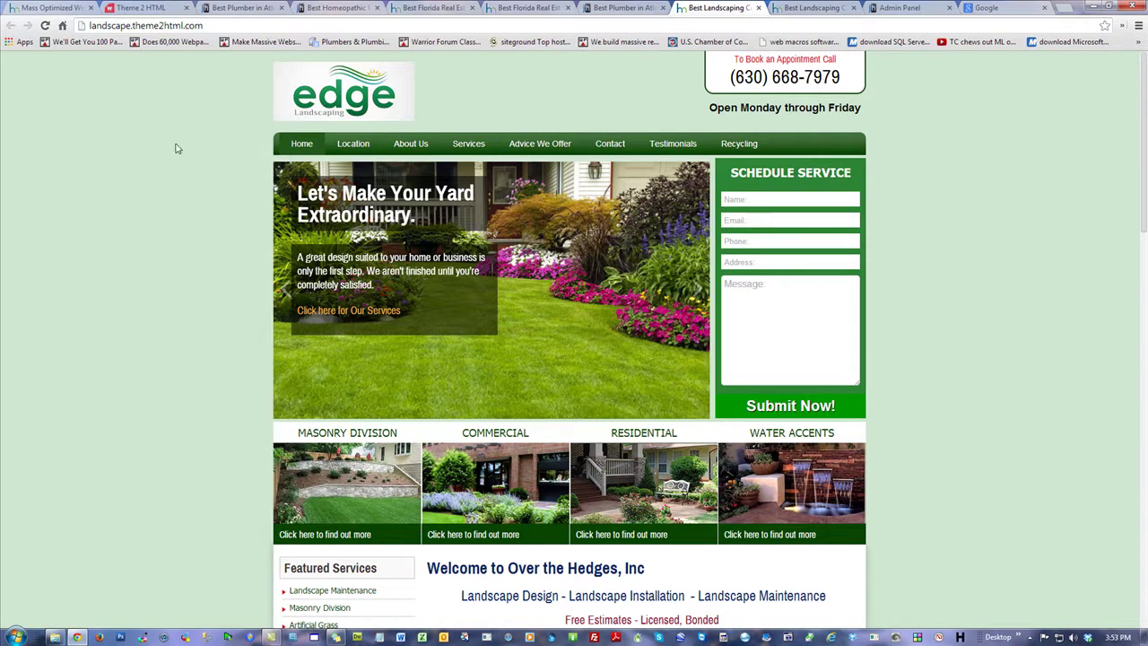
pyautogui.scroll(-4, 954, 392)
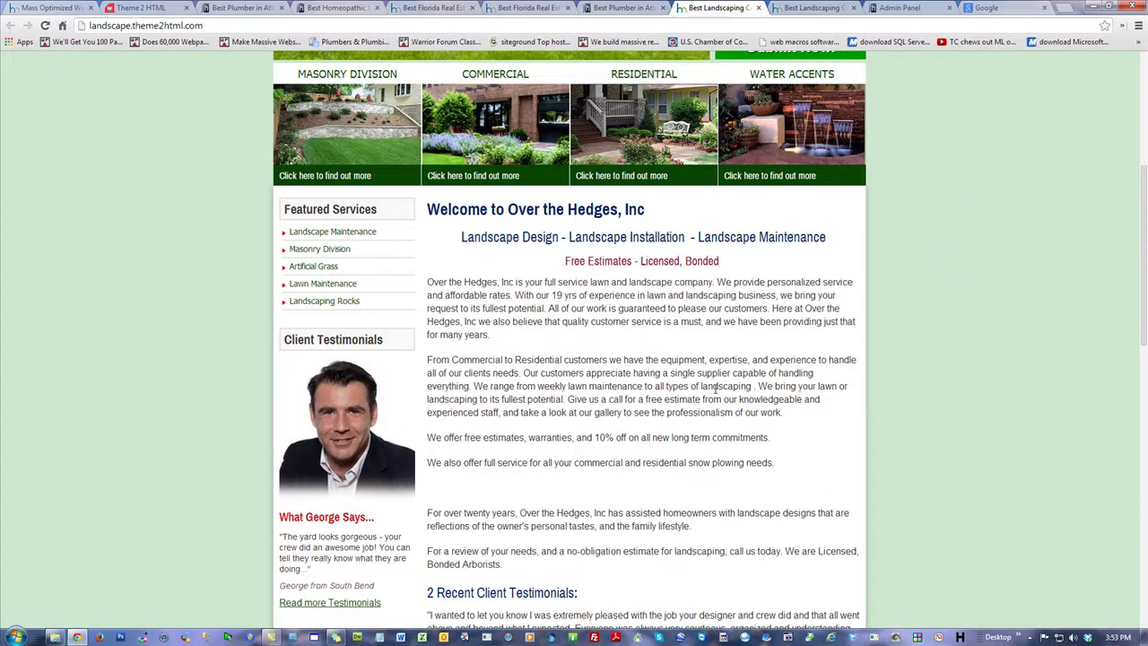
pyautogui.scroll(4, 1055, 330)
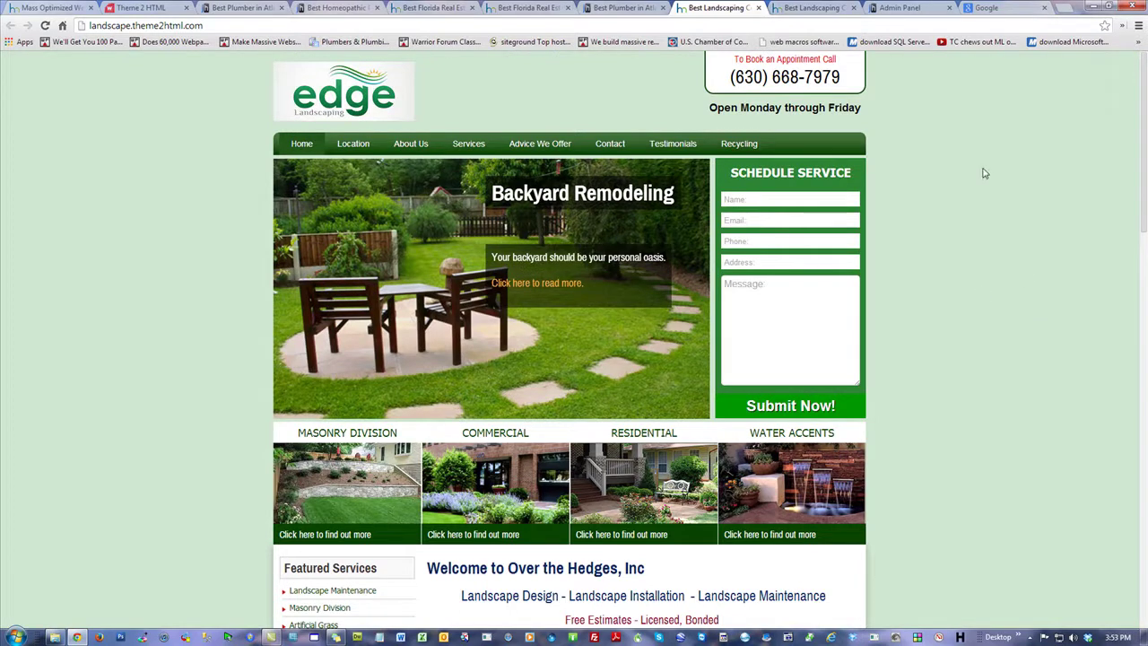
pyautogui.click(152, 25)
pyautogui.moveTo(132, 26); pyautogui.dragTo(3, 36)
# Step: Edit the address down to theme2html.com and load the home page
pyautogui.press('BackSpace')
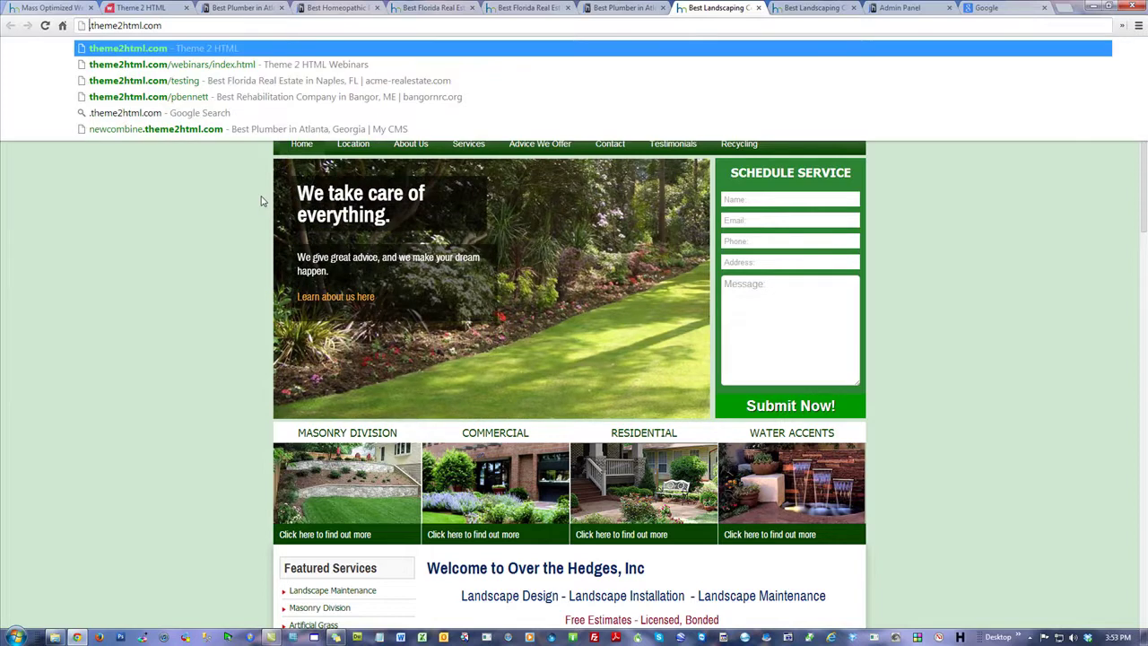
pyautogui.press('Delete')
pyautogui.press('Return')
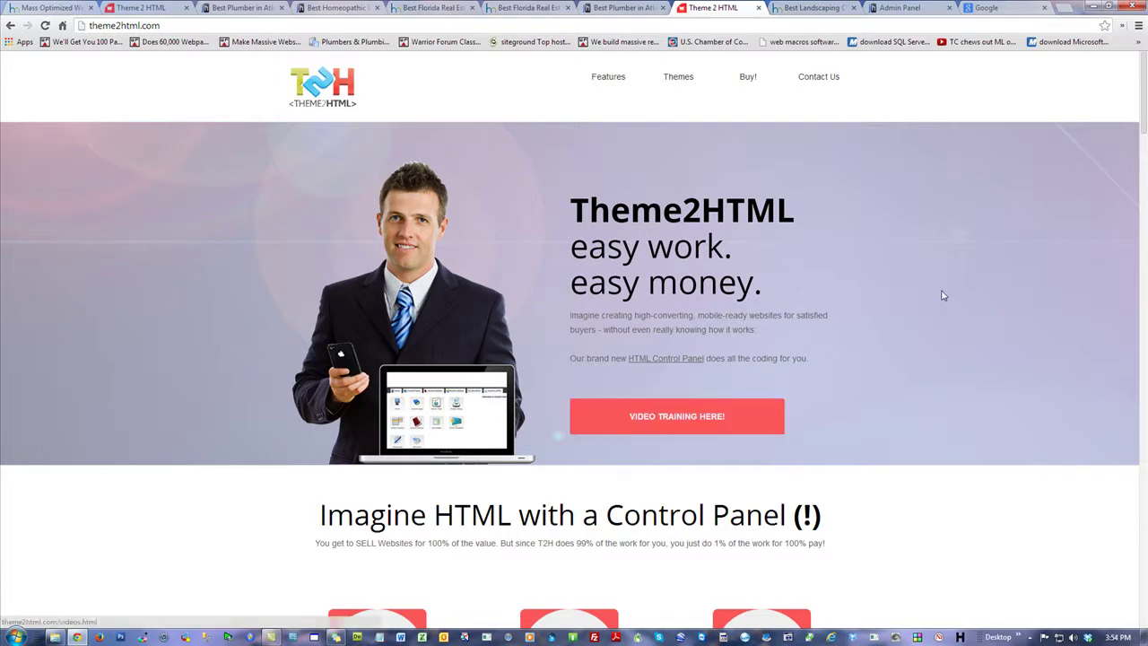
# Step: Open the VIDEO TRAINING page, scroll down, and place the cursor in the upgrade notifier's Email field
pyautogui.click(640, 418)
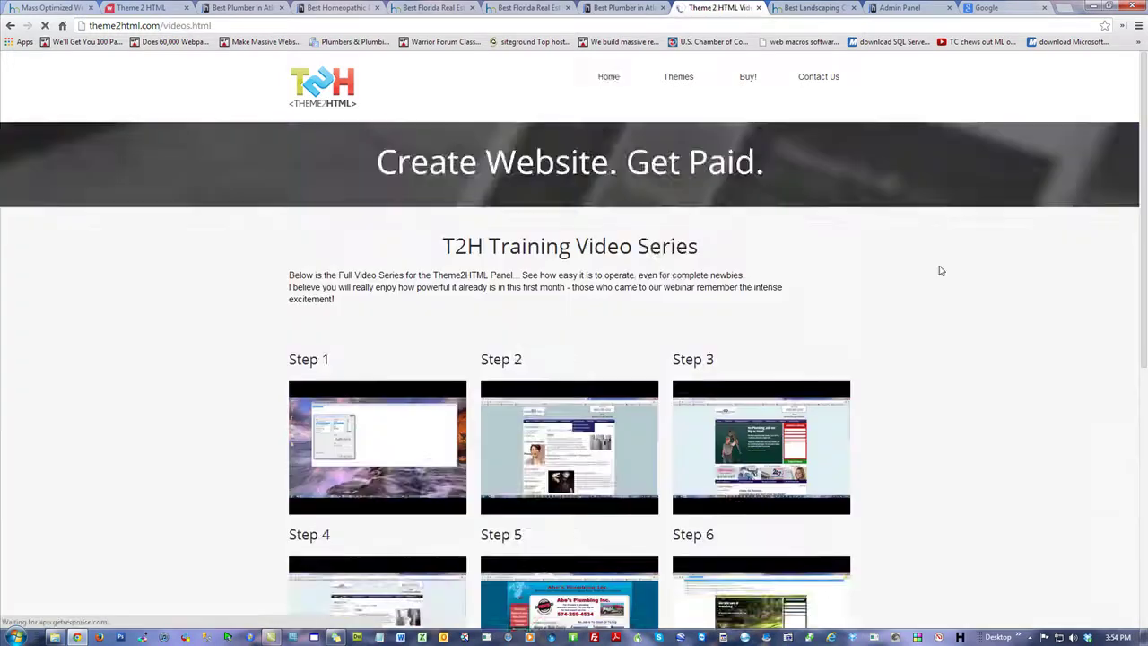
pyautogui.scroll(-3, 981, 394)
pyautogui.scroll(-2, 981, 394)
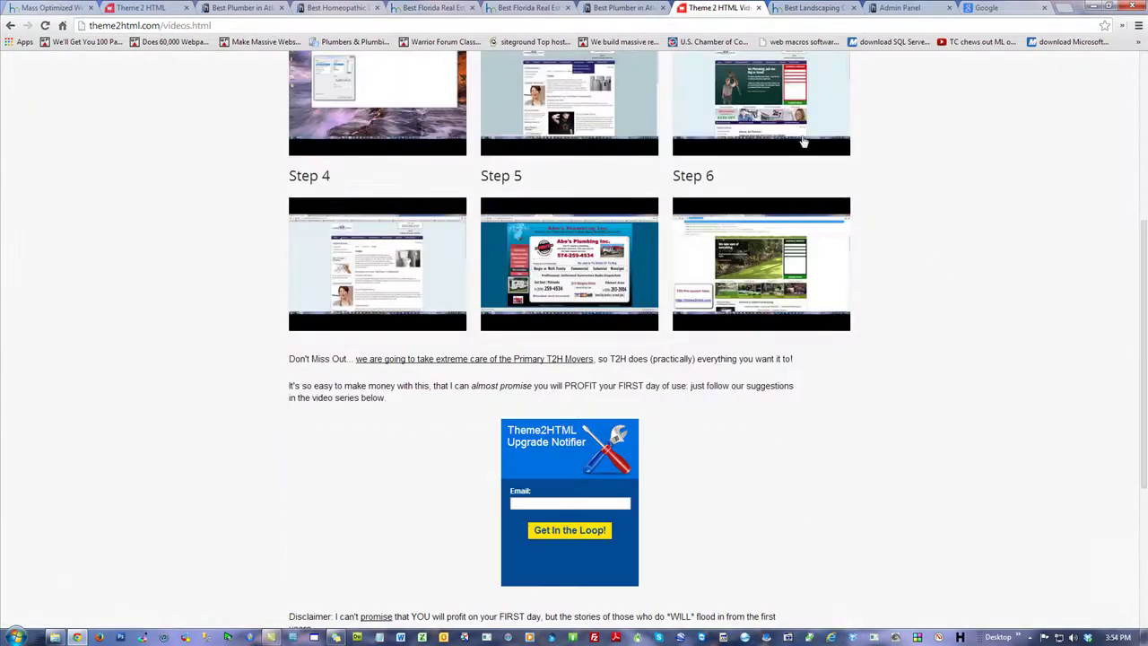
pyautogui.scroll(-3, 948, 337)
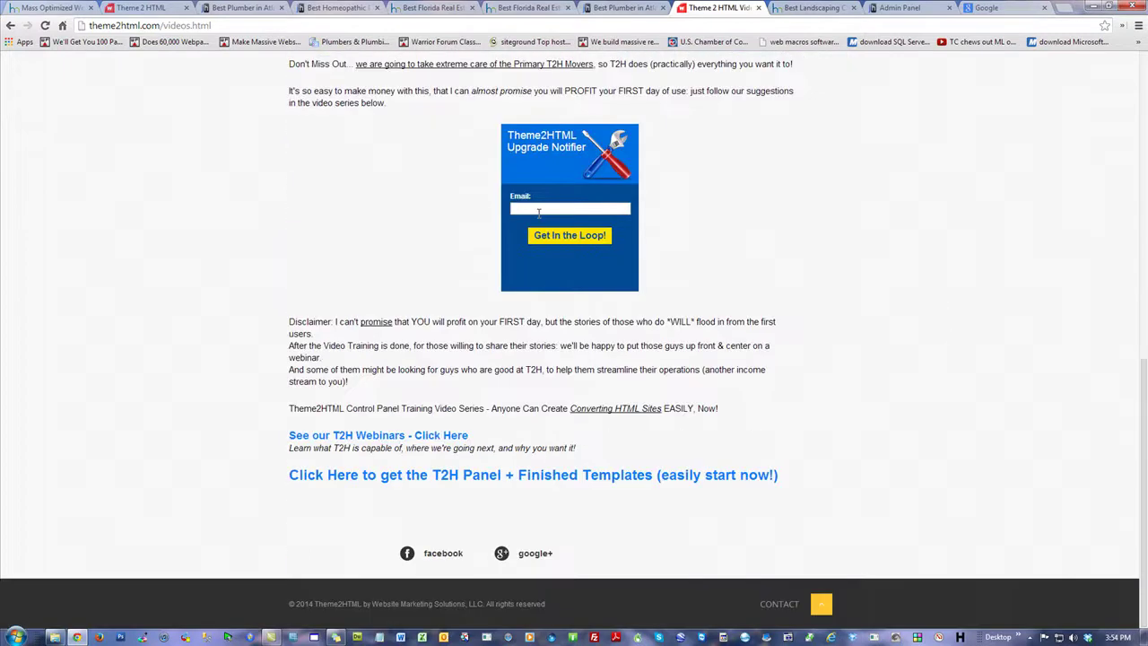
pyautogui.click(538, 212)
# Step: Browse the T2H Webinars page, then return to the training videos tab and minimise Chrome
pyautogui.click(405, 439)
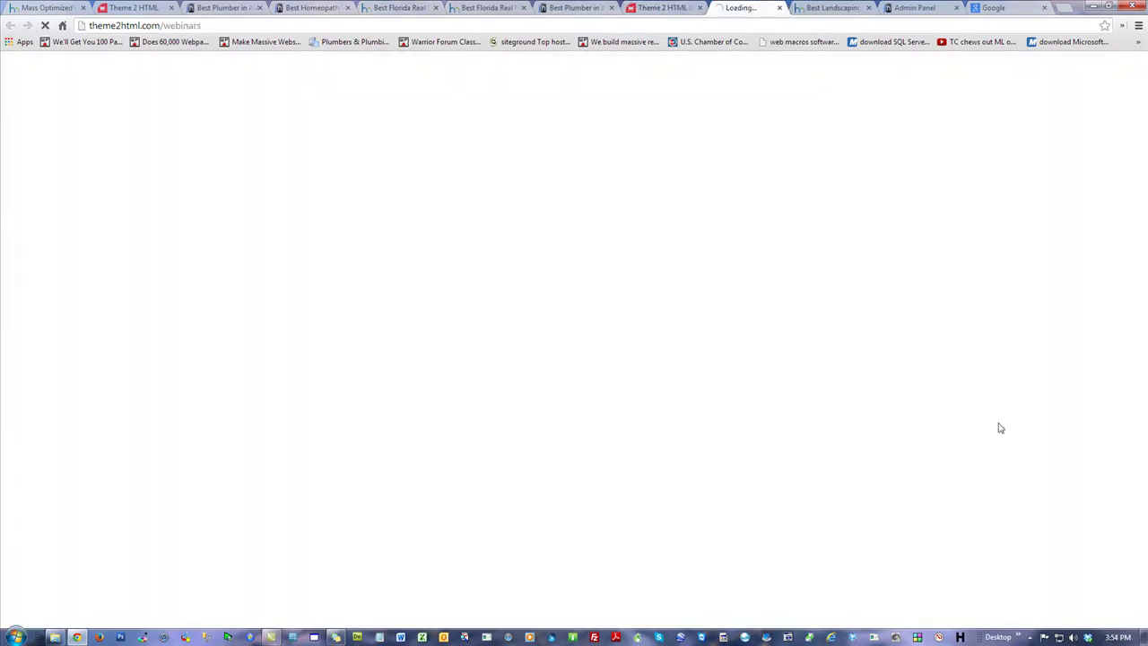
pyautogui.scroll(-2, 949, 406)
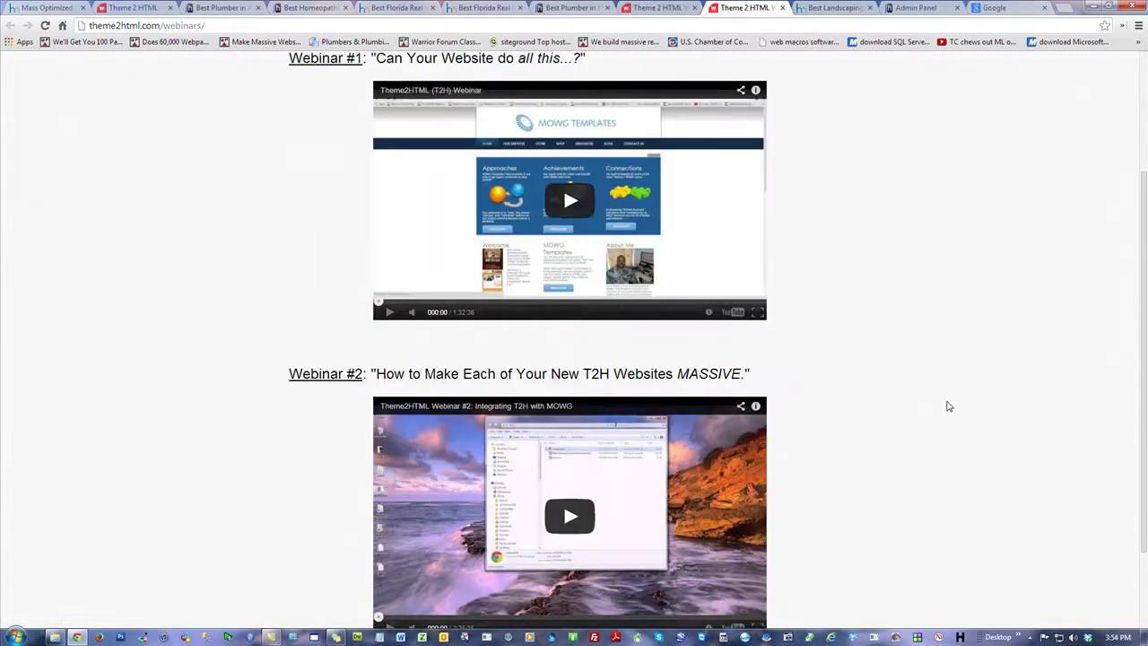
pyautogui.scroll(-2, 949, 406)
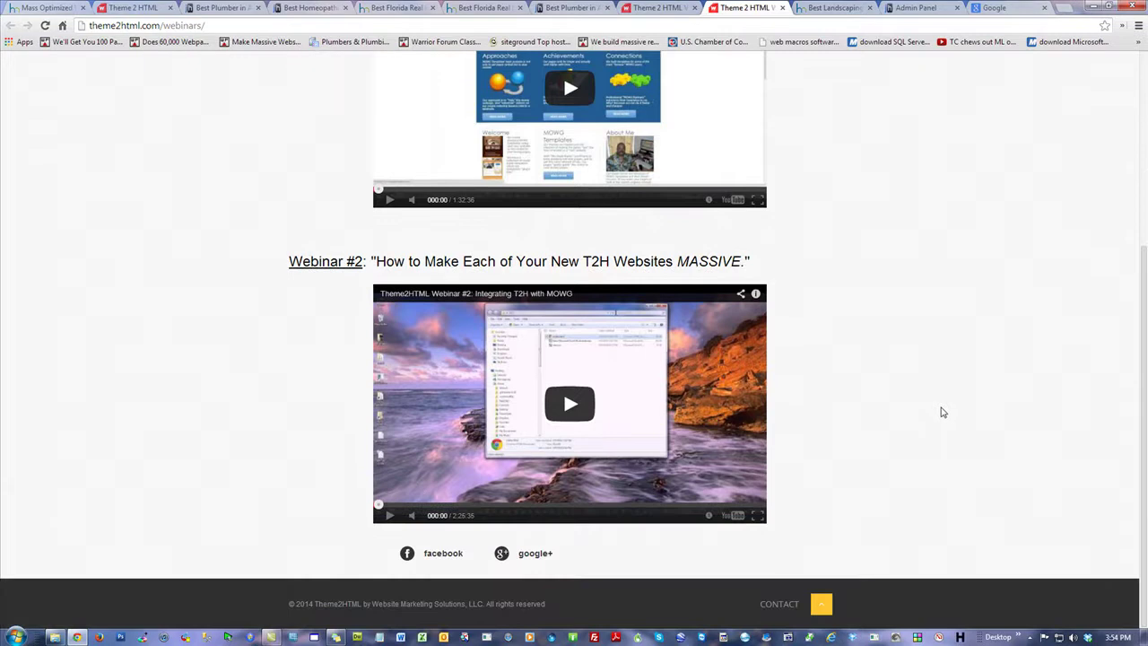
pyautogui.moveTo(741, 261); pyautogui.dragTo(451, 278)
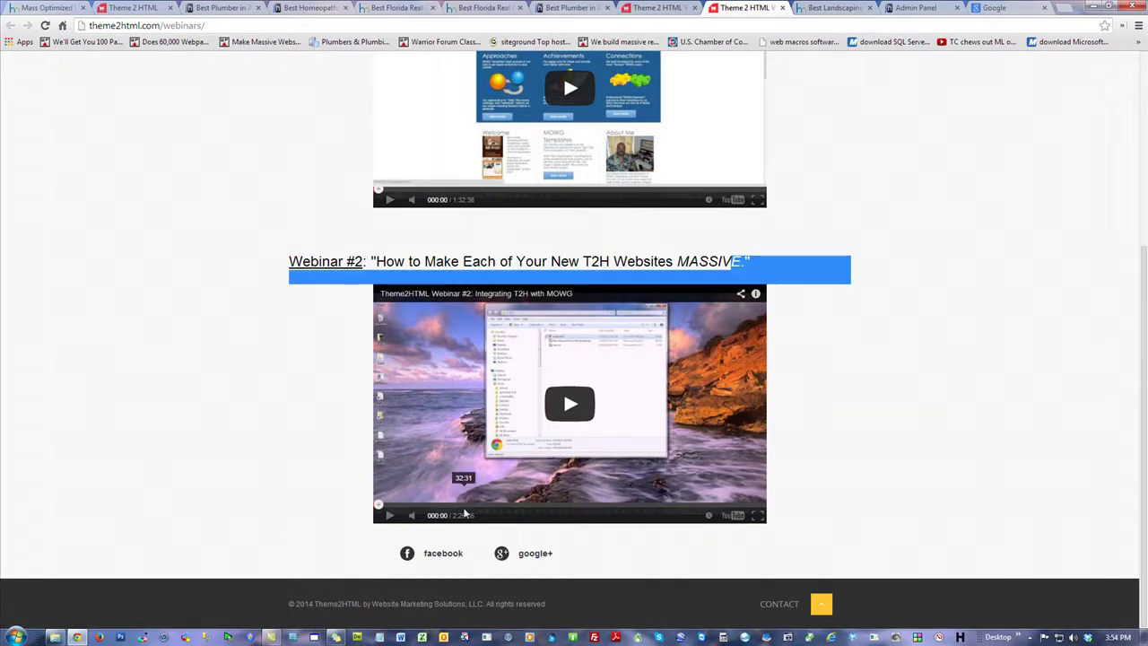
pyautogui.click(868, 275)
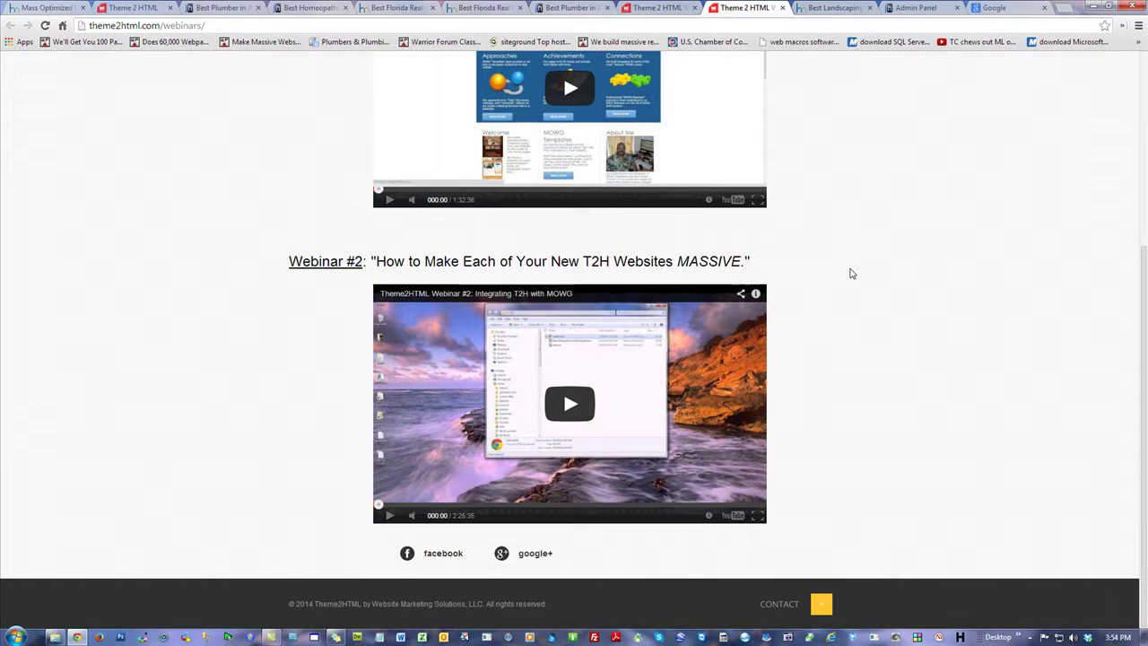
pyautogui.scroll(3, 868, 338)
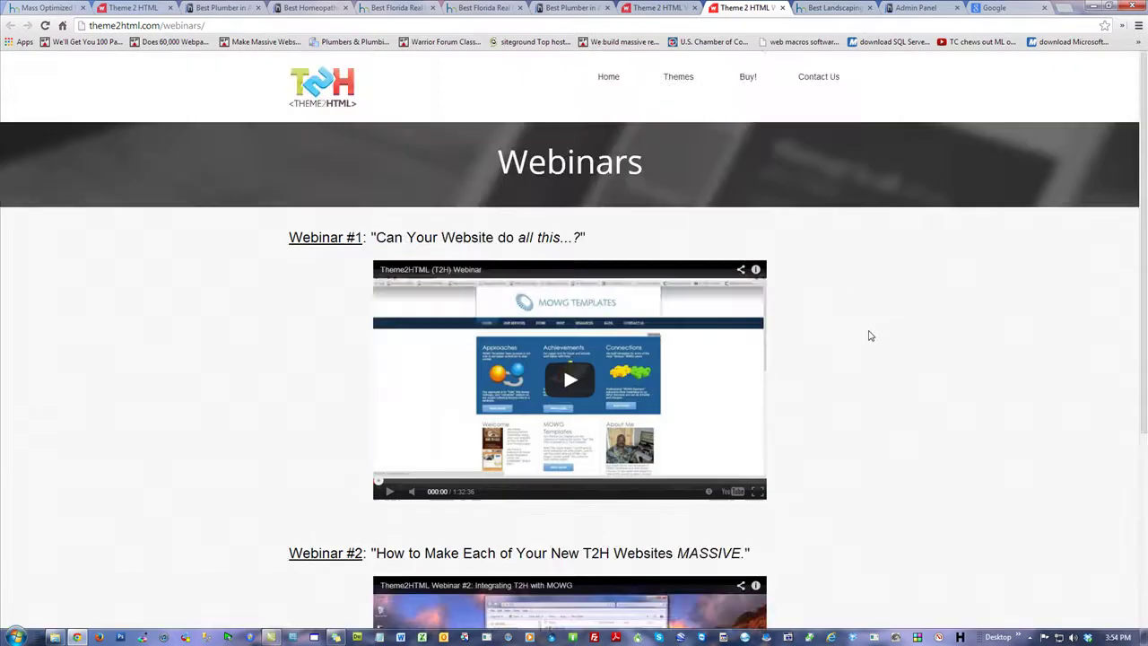
pyautogui.click(670, 7)
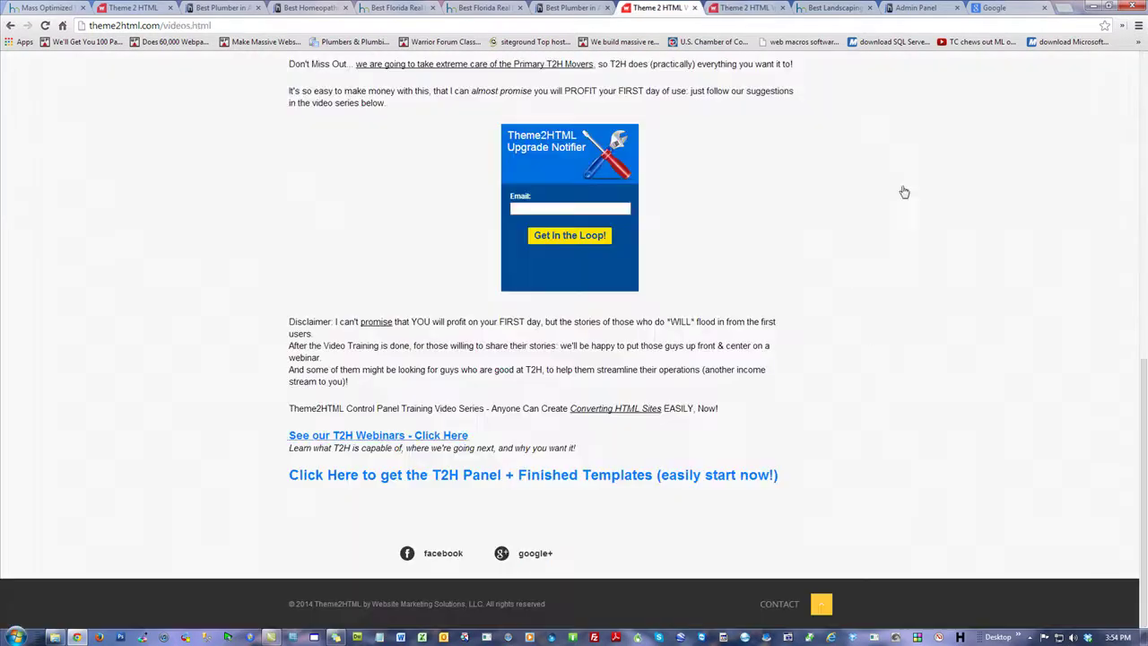
pyautogui.click(1132, 7)
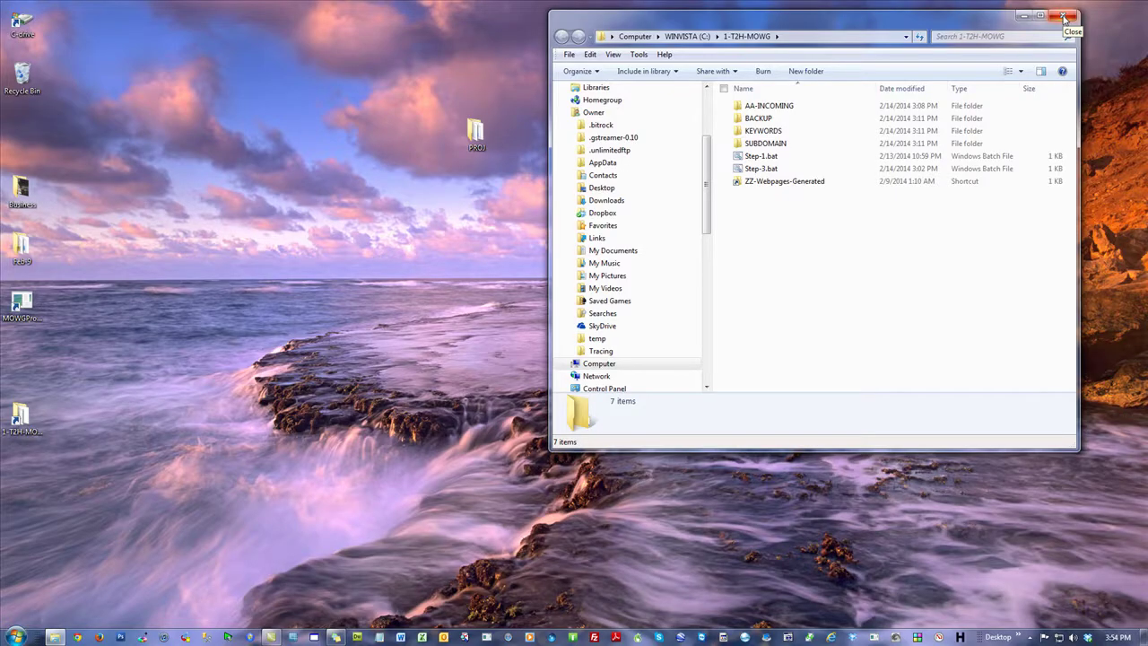
# Step: Close the 1-T2H-MOWG folder window and empty the 4 items from the Recycle Bin
pyautogui.click(1064, 18)
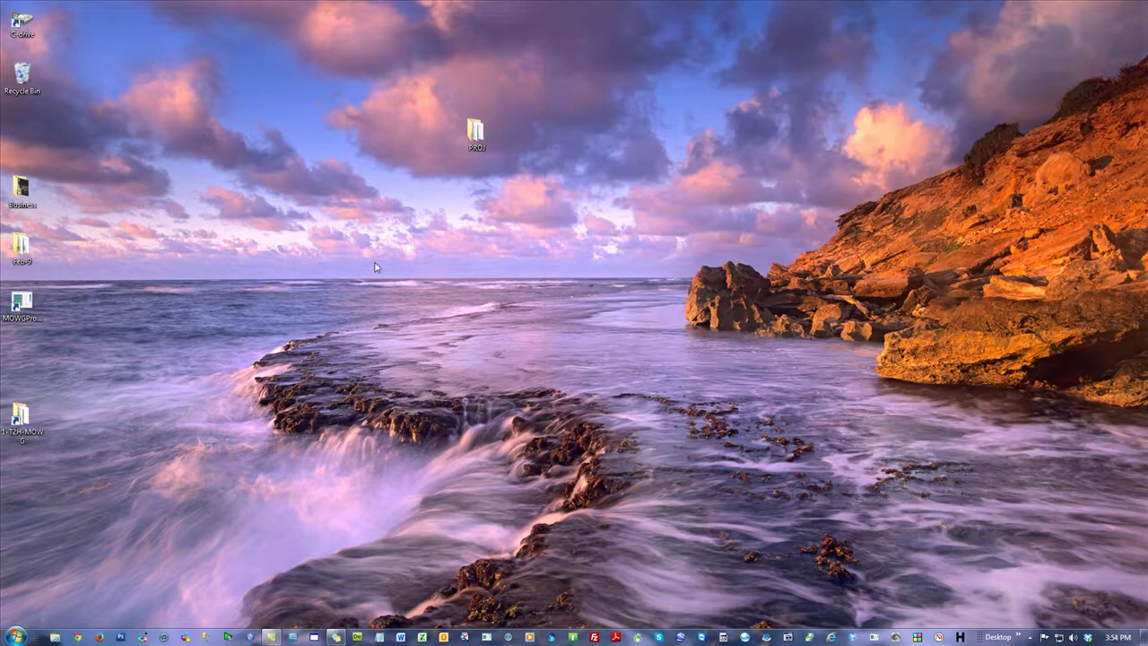
pyautogui.rightClick(23, 78)
pyautogui.click(83, 97)
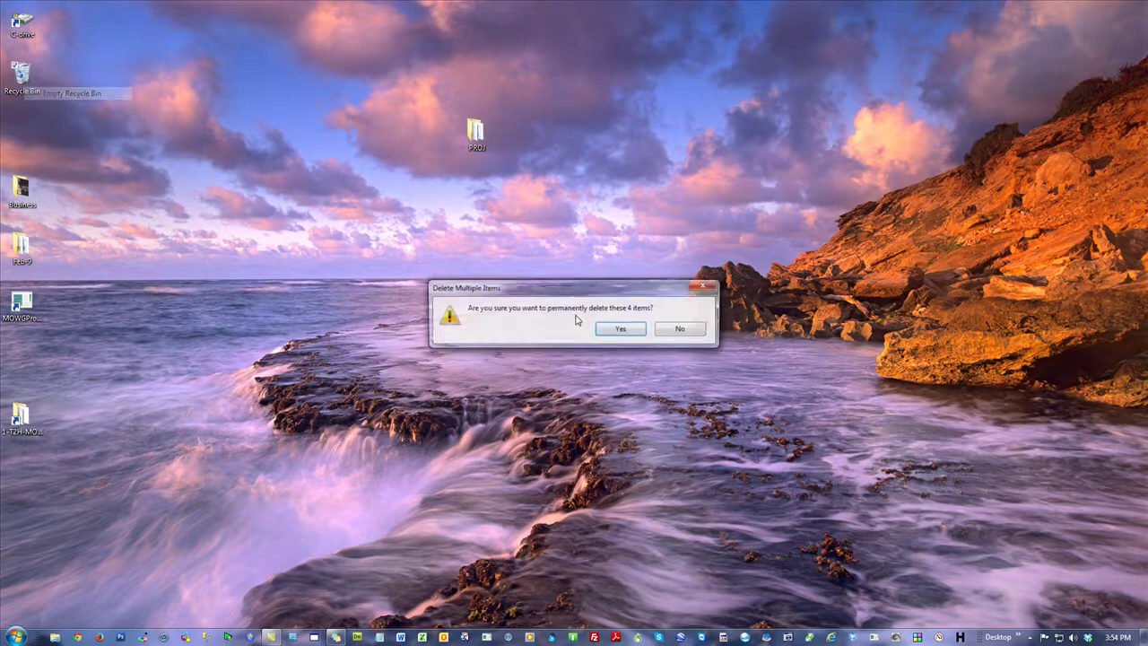
pyautogui.click(615, 328)
pyautogui.click(602, 287)
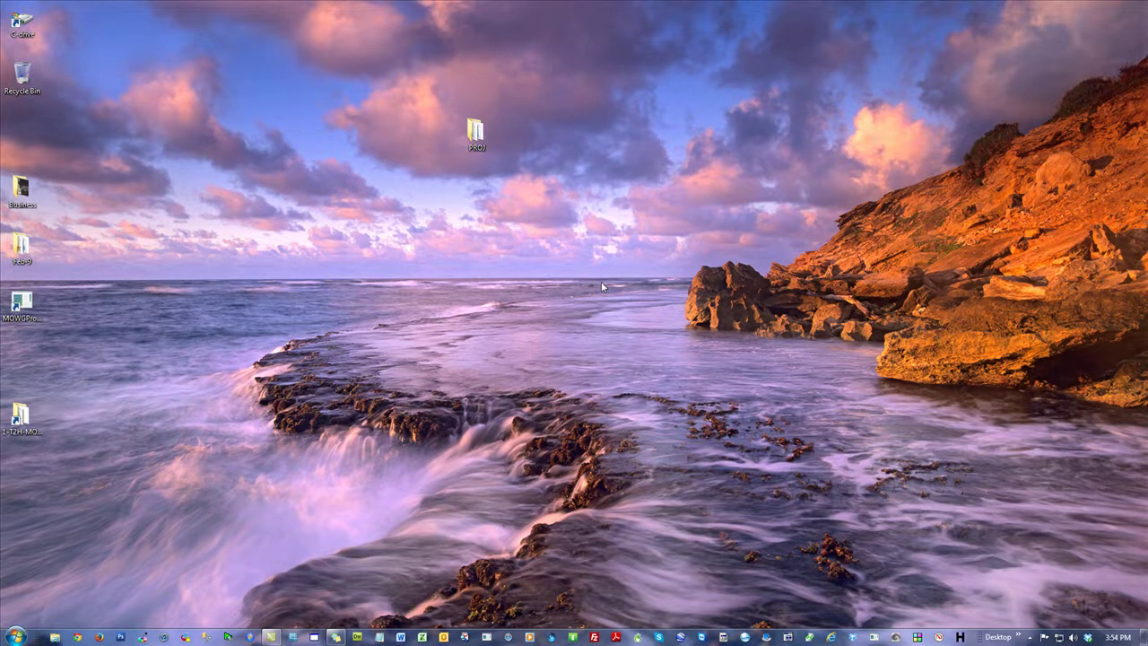